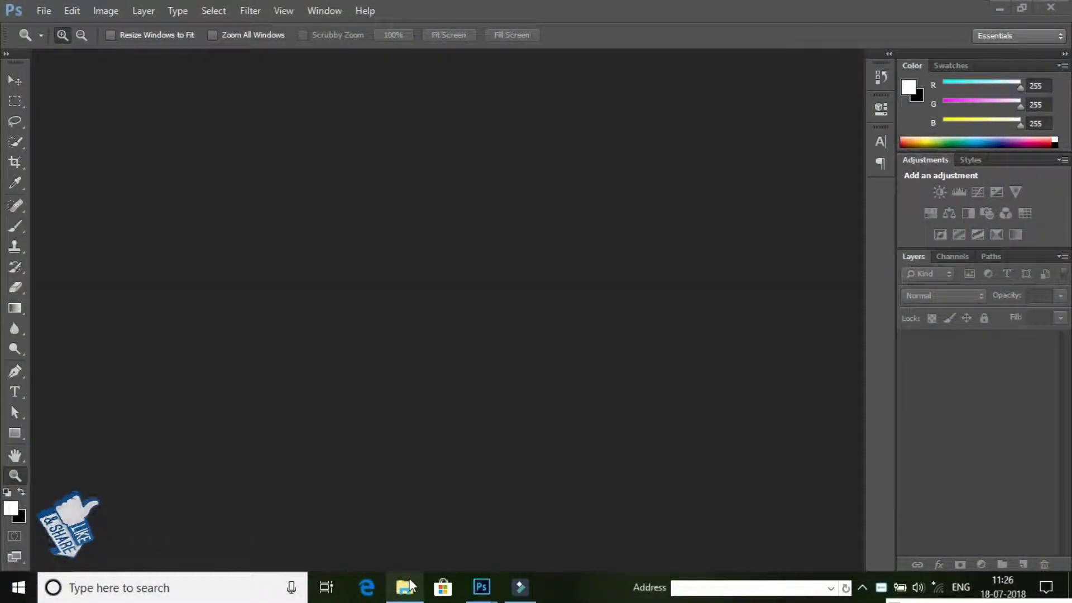
Step: Open auto-1112183_1920.jpg from New folder in File Explorer as a Photoshop document
click(405, 585)
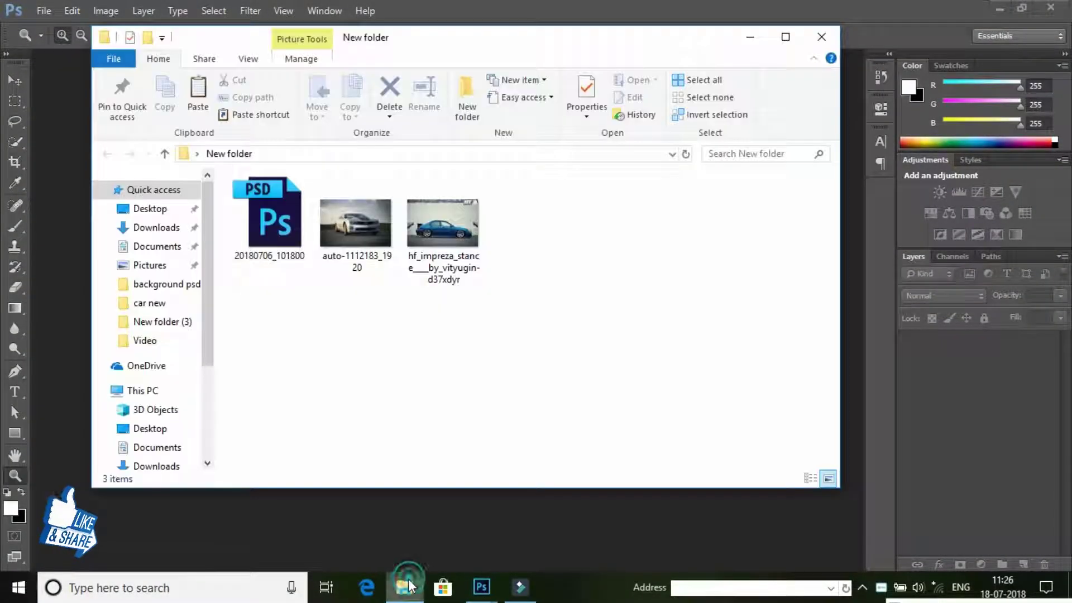
drag(450, 39, 590, 120)
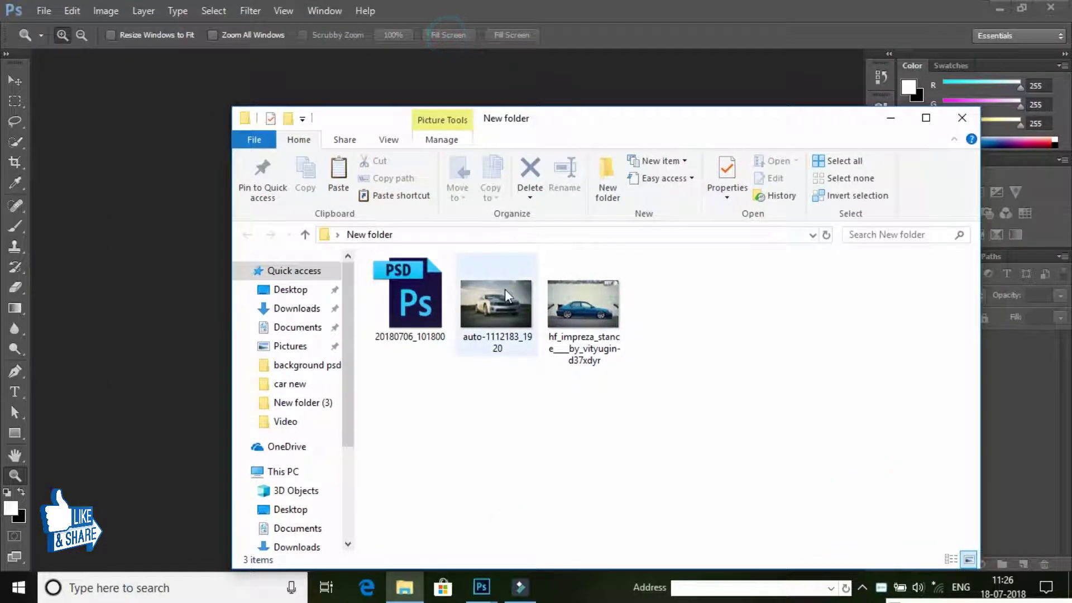
click(500, 310)
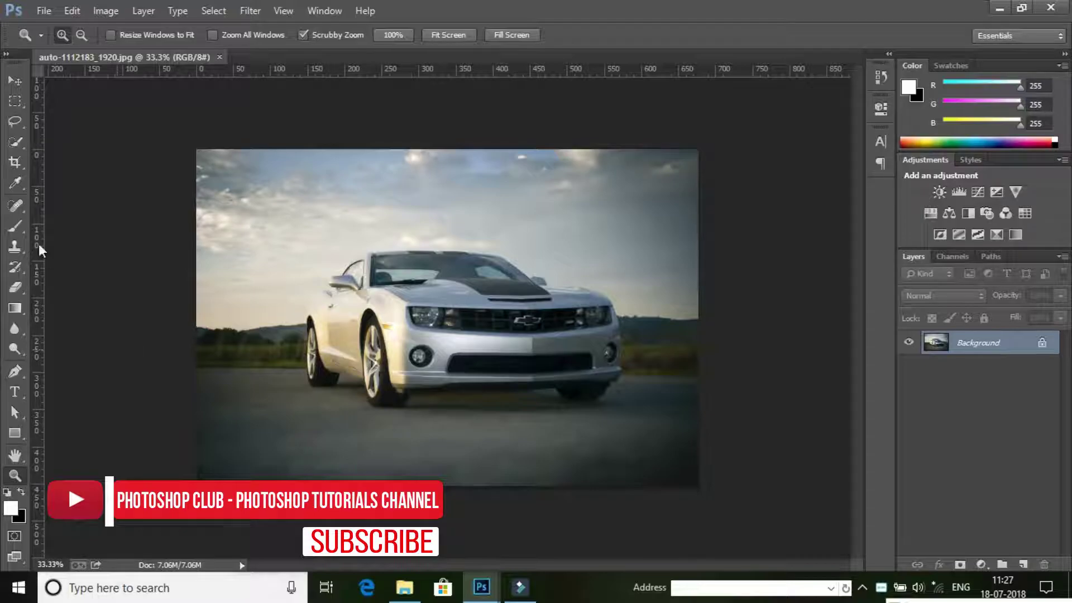
Step: Crop the car photo narrower by pulling both side edges inward
click(15, 162)
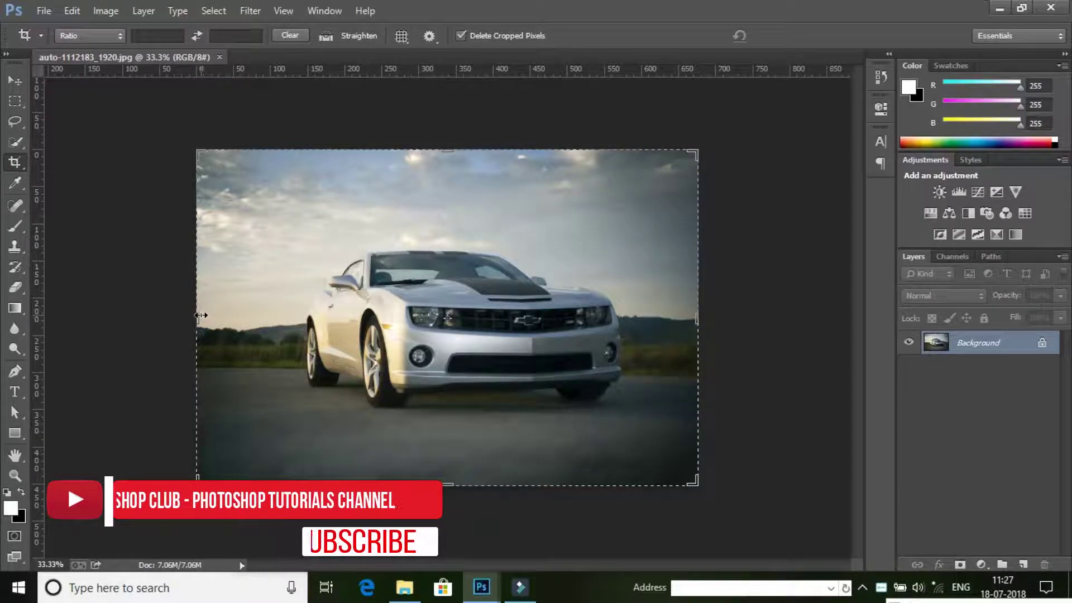
drag(200, 315, 253, 315)
drag(644, 323, 614, 321)
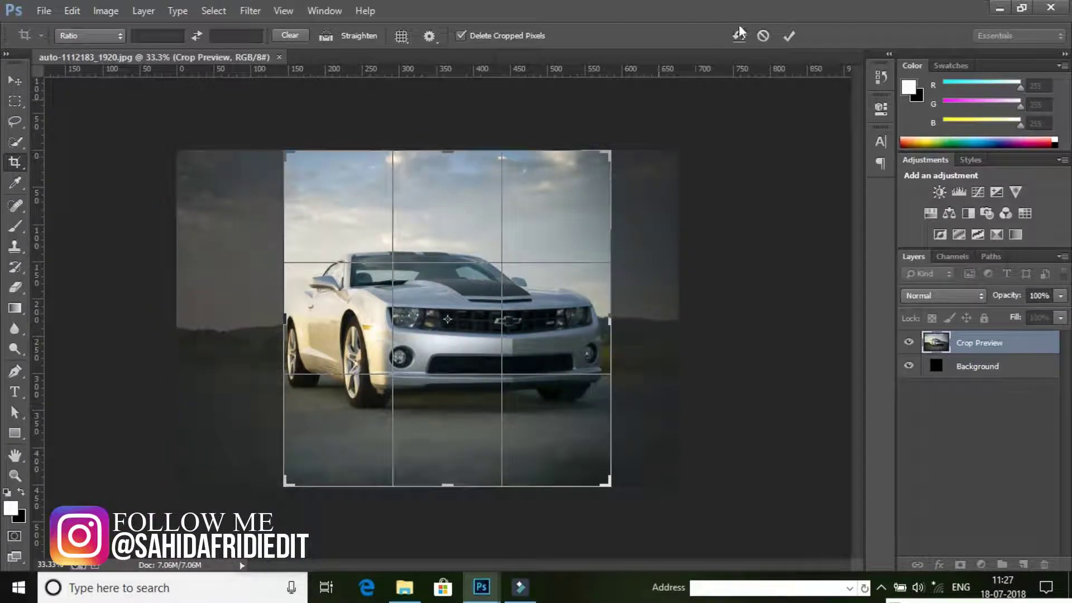
click(787, 36)
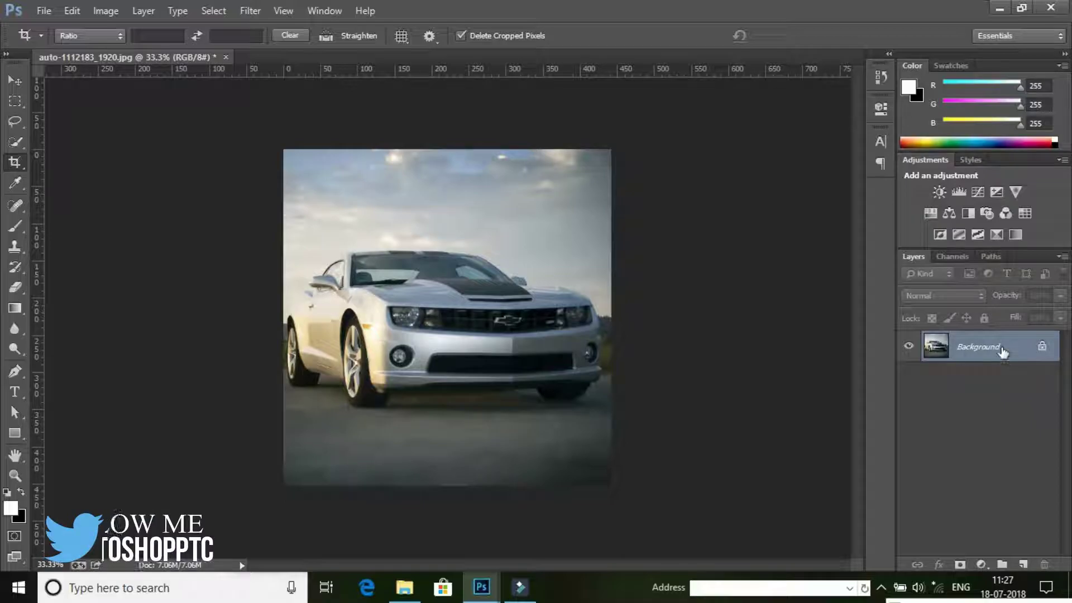
Step: Add a white Solid Color fill layer, Color Fill 1, above the photo
click(981, 565)
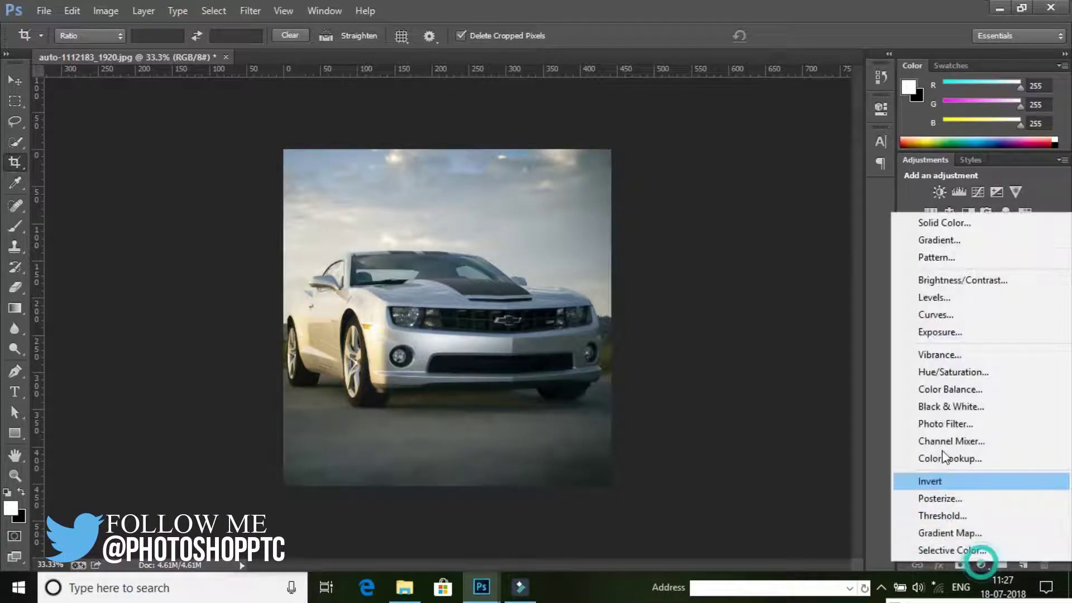
click(951, 222)
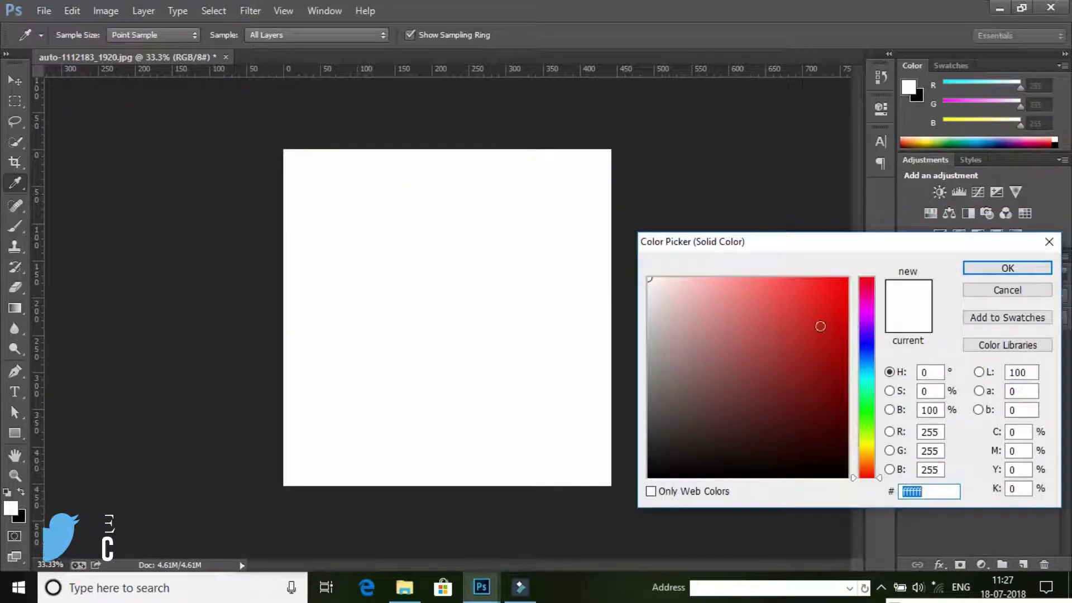
click(990, 271)
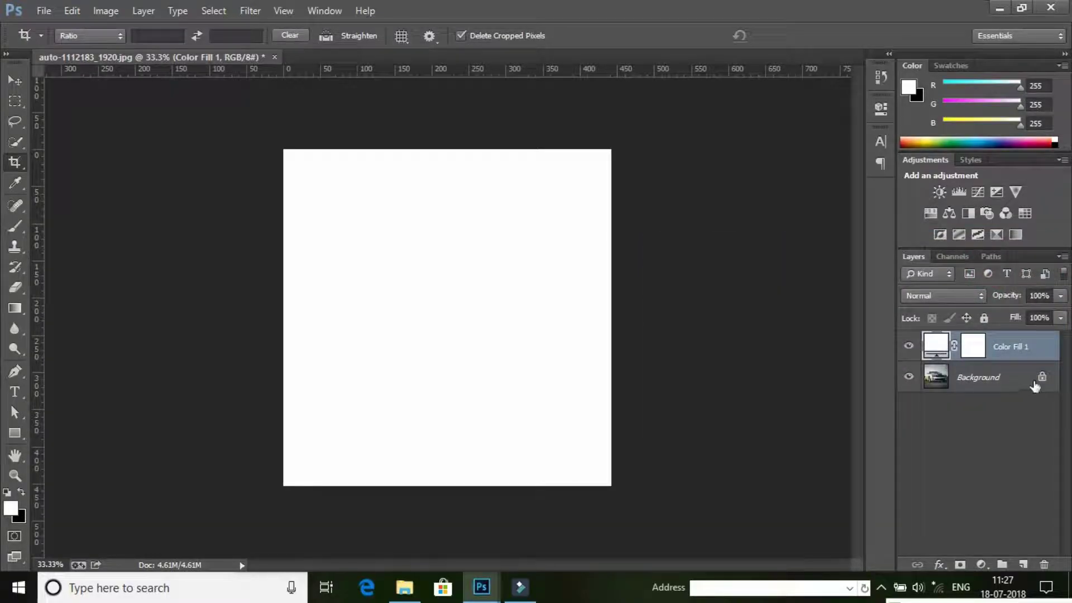
Step: Unlock Background as Layer 0 and move Color Fill 1 beneath it
drag(1044, 380, 1044, 564)
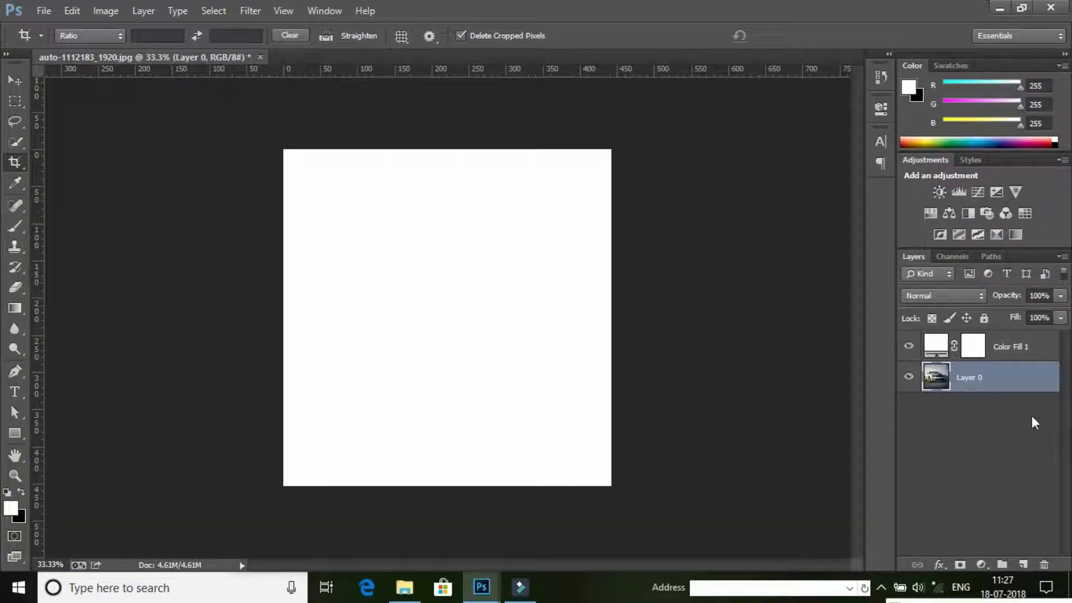
drag(1014, 351, 1017, 389)
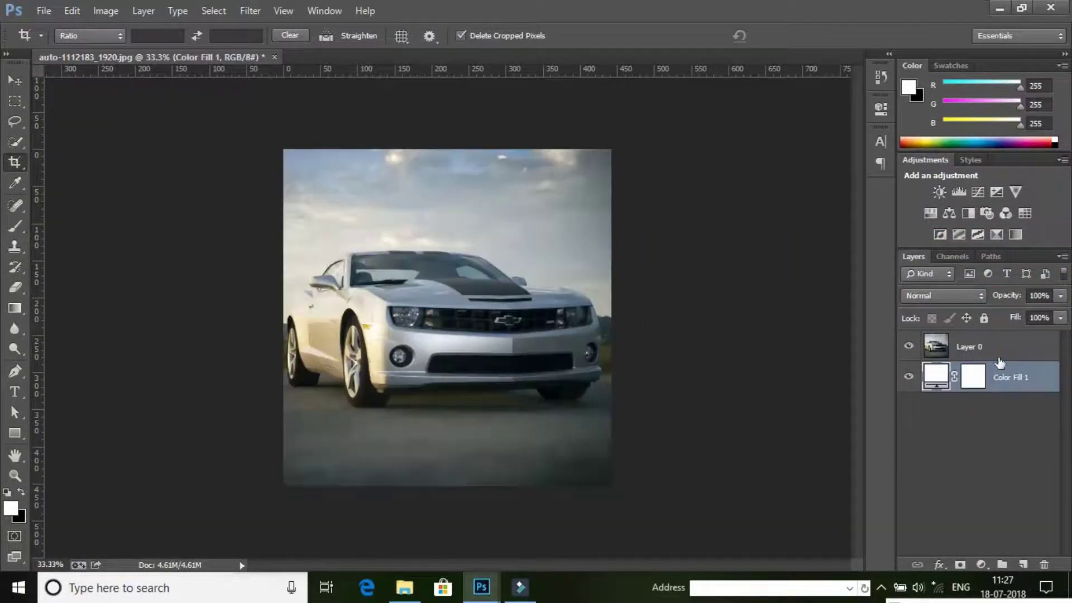
click(998, 351)
Step: Extend the canvas upward with the Crop tool, leaving white space above
click(16, 161)
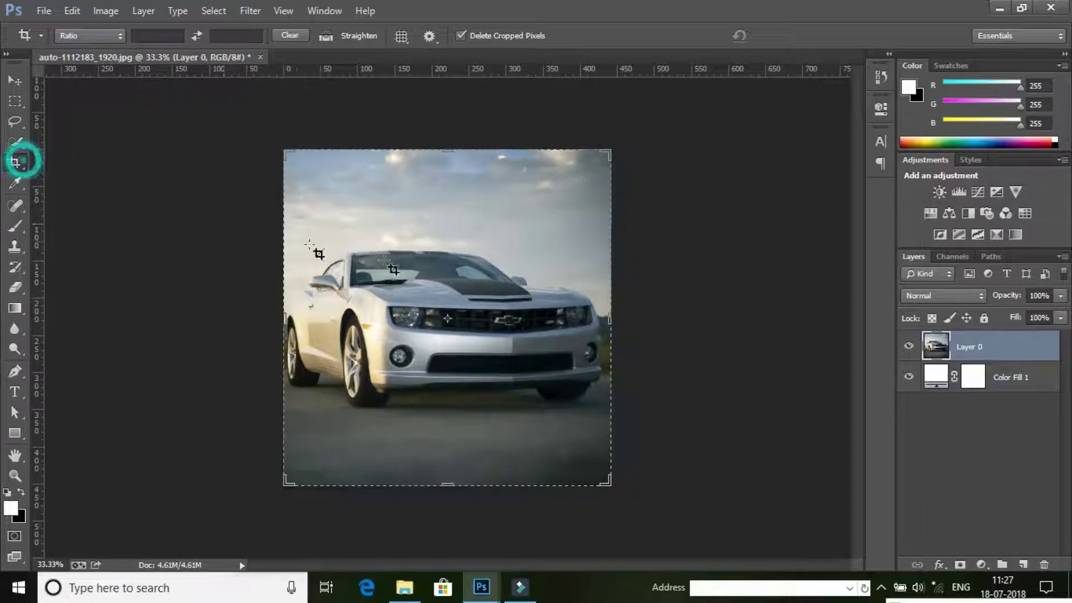
drag(441, 152, 453, 111)
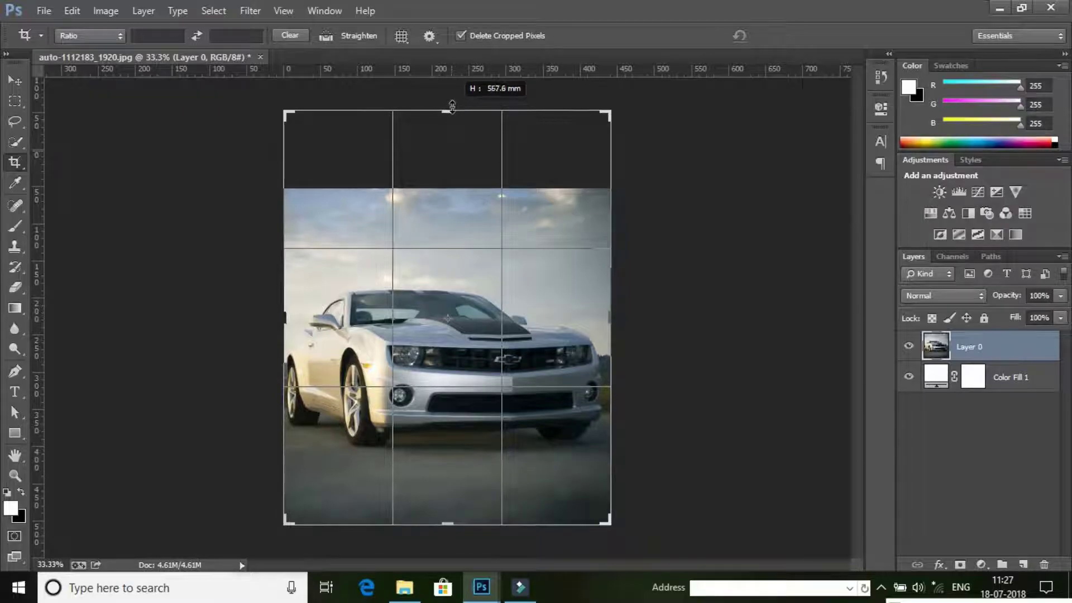
drag(452, 111, 450, 106)
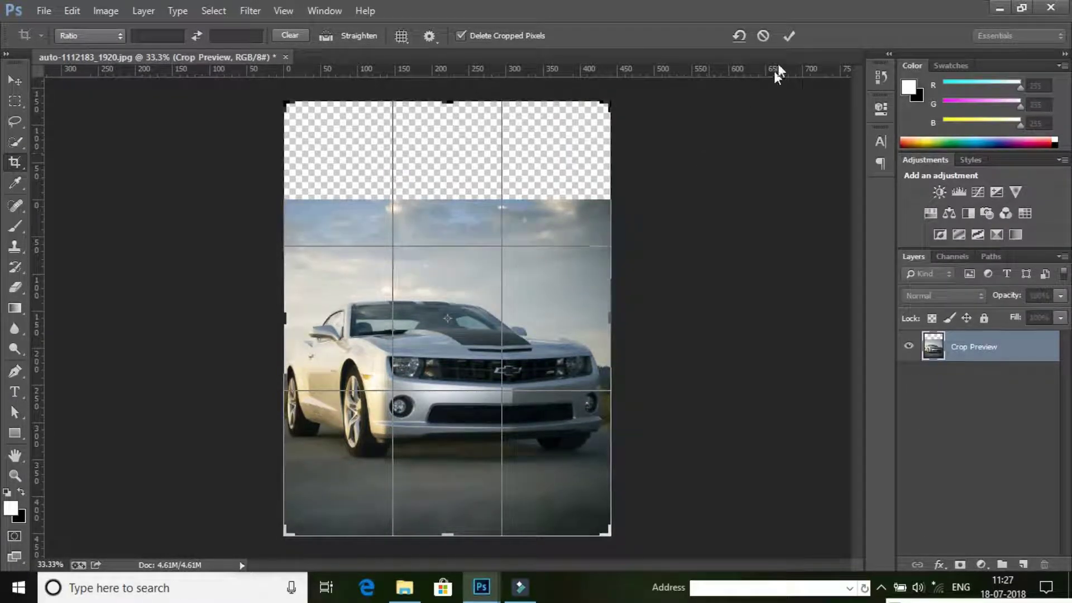
click(789, 35)
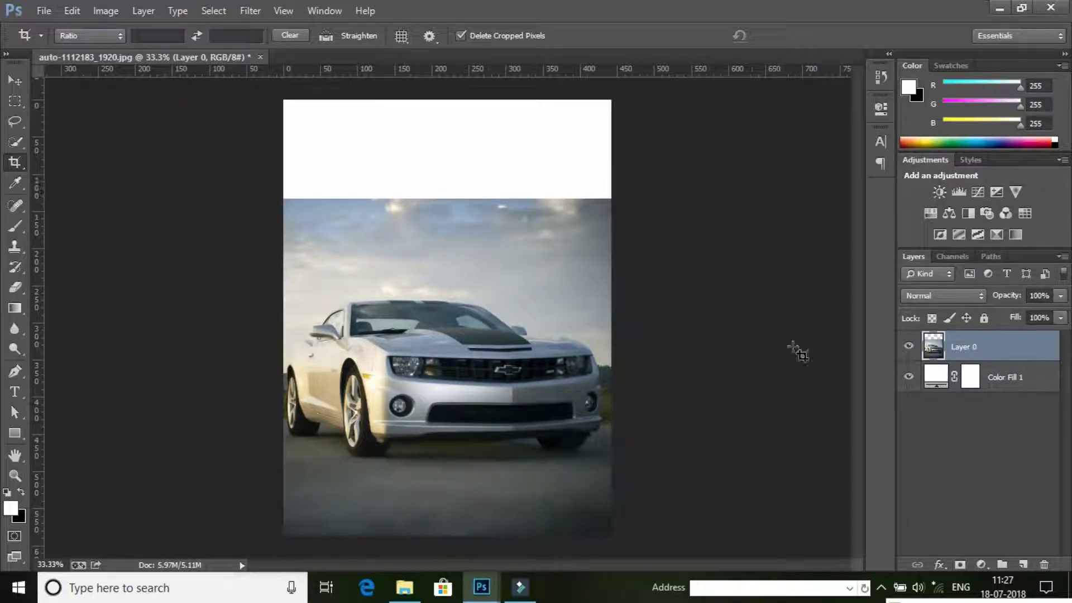
Step: Select the top sky strip and copy it onto a new layer, Layer 1
click(17, 101)
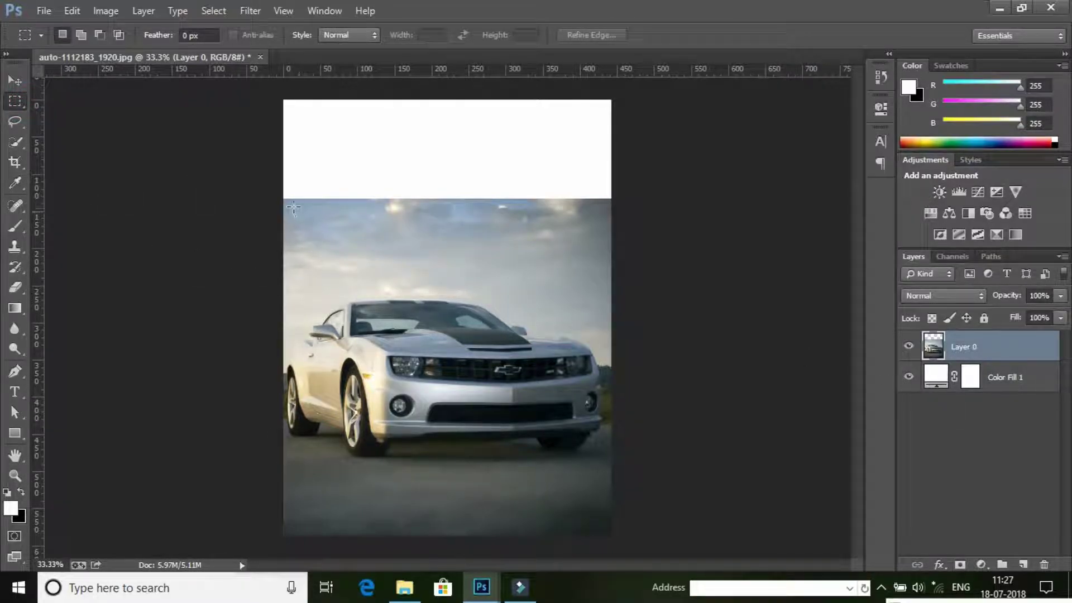
drag(283, 202, 605, 293)
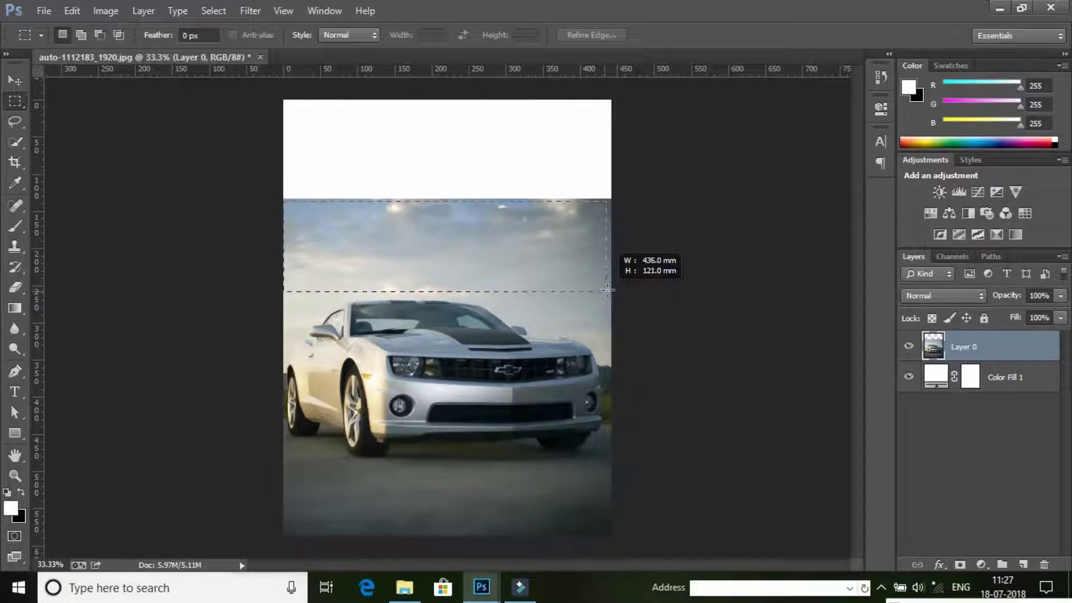
drag(605, 292, 611, 290)
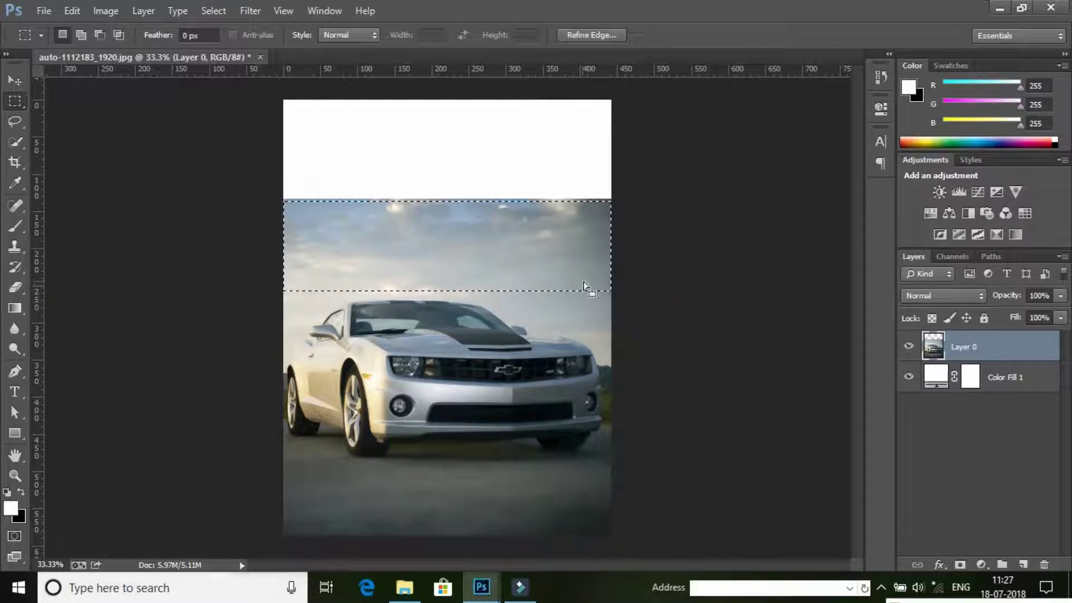
right_click(478, 217)
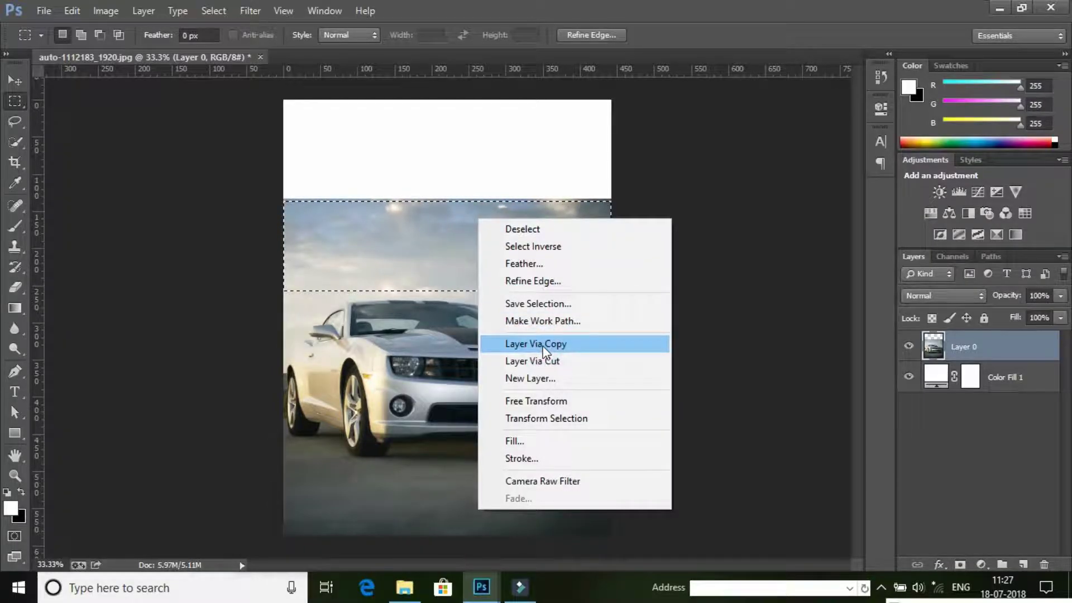
click(544, 345)
Step: Move the sky copy up, flip it vertically and stretch it over the white band
click(25, 80)
mouse_move(479, 299)
mouse_down()
mouse_move(481, 143)
mouse_move(480, 158)
mouse_up()
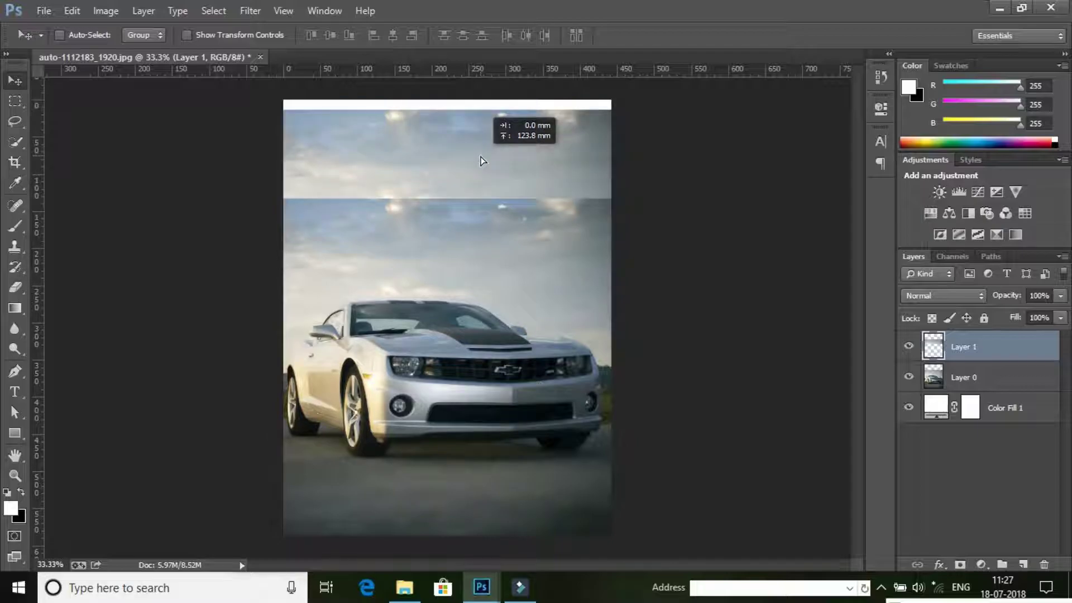
key(ctrl+t)
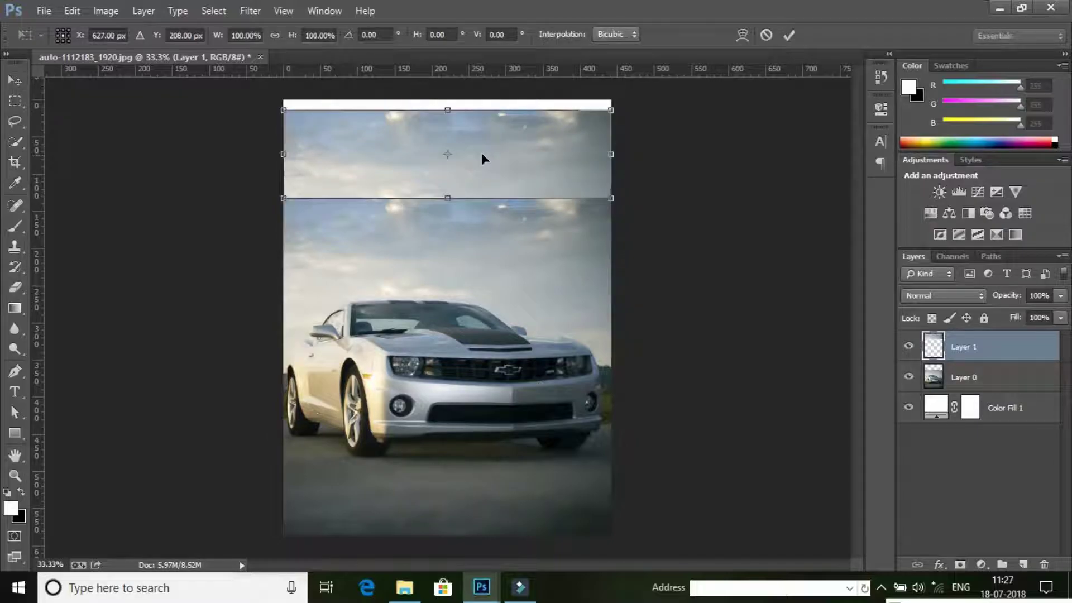
right_click(491, 142)
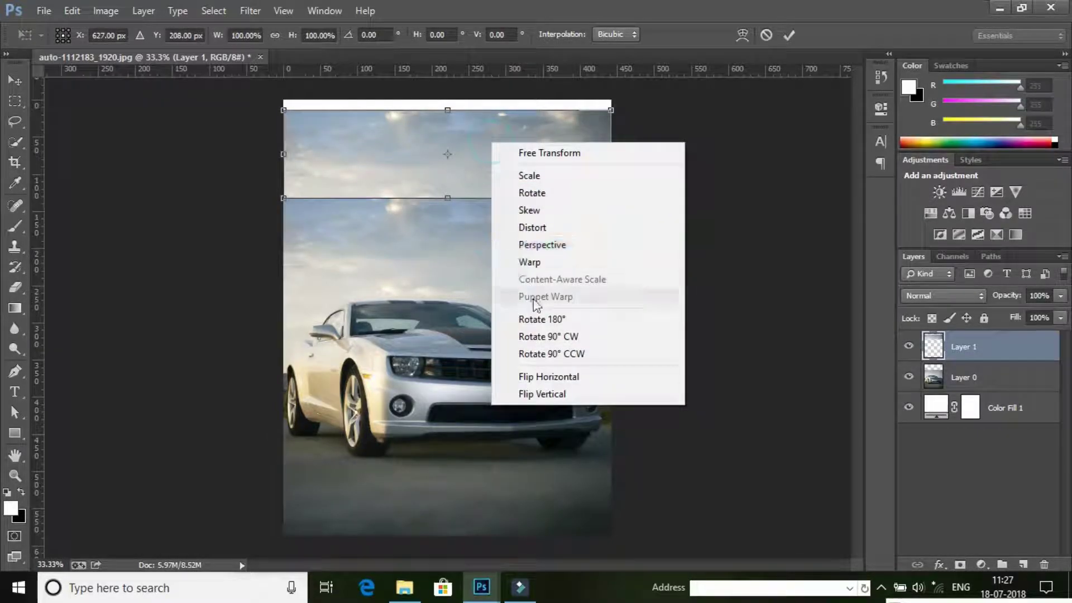
click(552, 394)
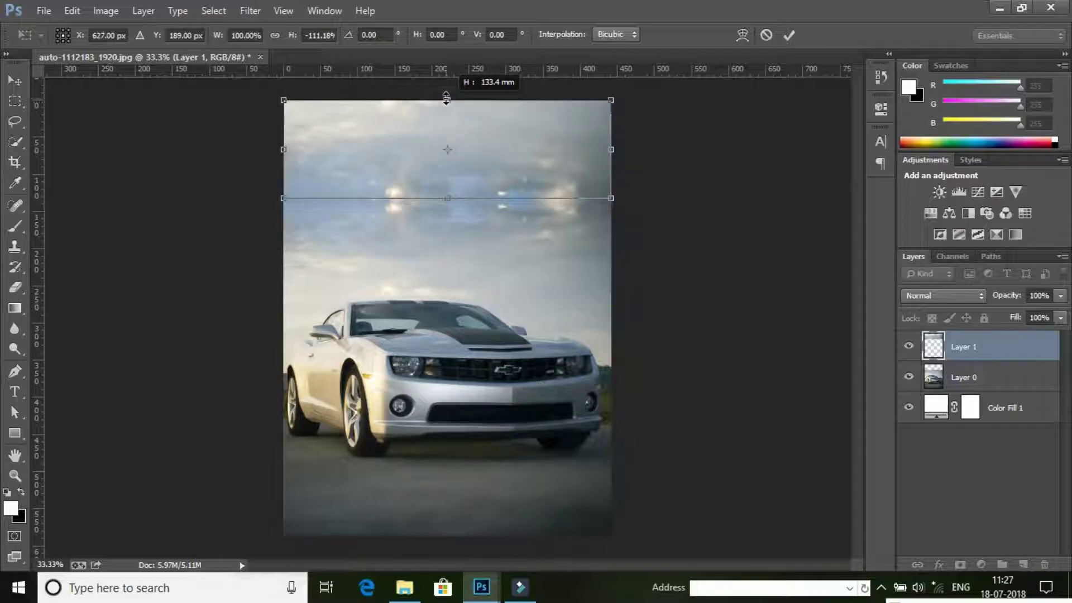
drag(441, 109, 447, 100)
drag(447, 197, 447, 221)
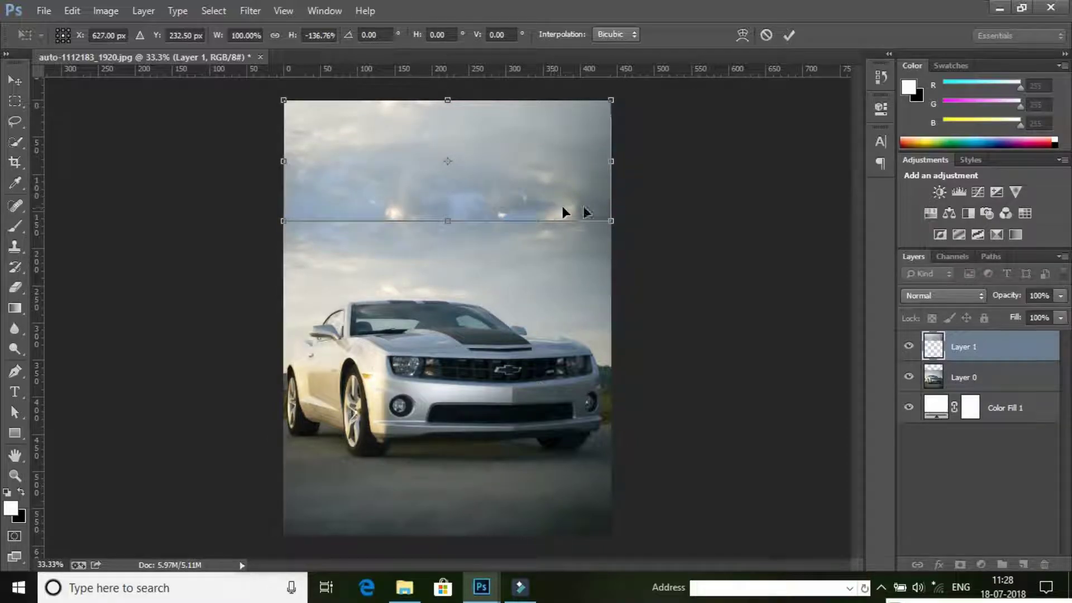
click(788, 36)
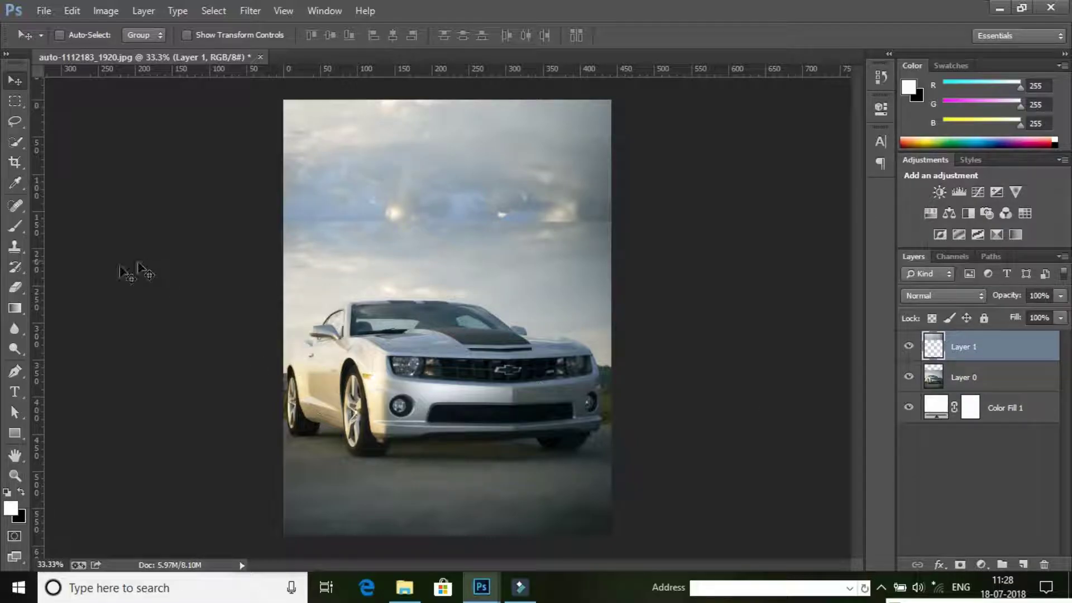
Step: Erase Layer 1's edges with a soft round Eraser brush
click(16, 287)
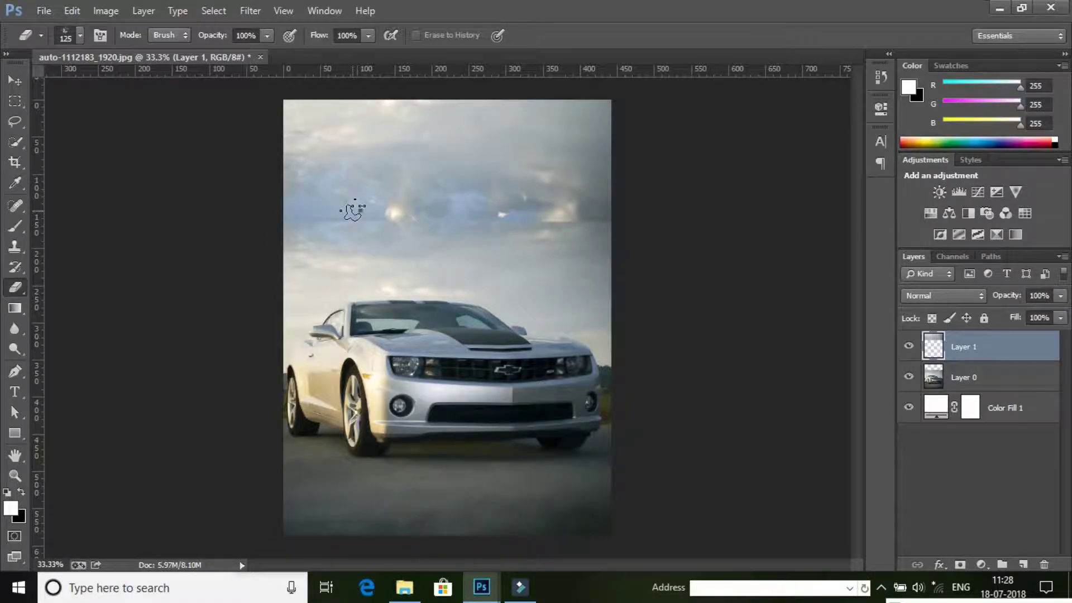
right_click(353, 211)
click(483, 321)
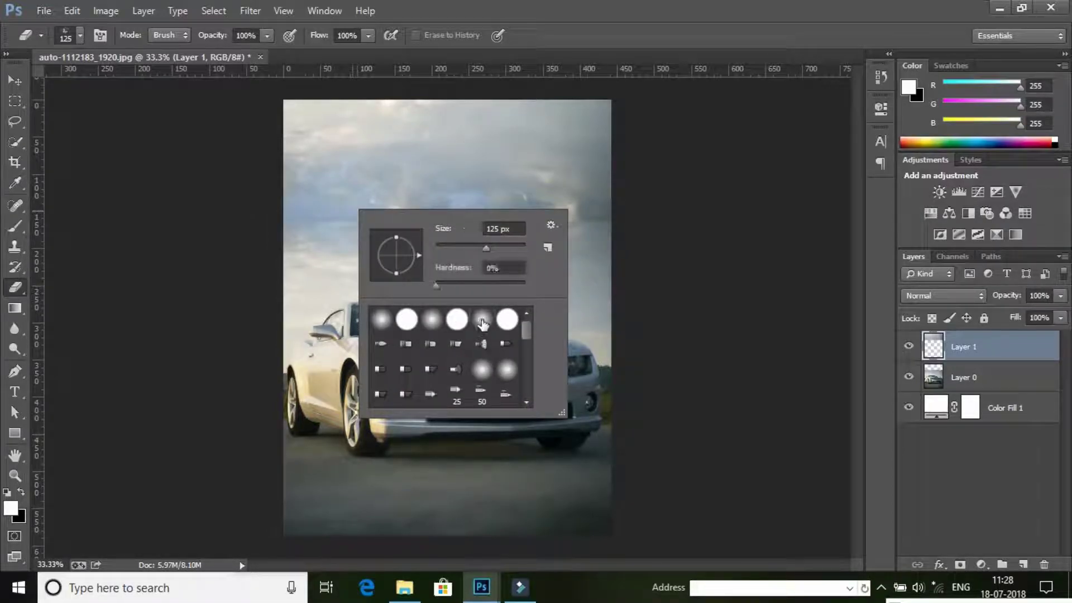
double_click(483, 323)
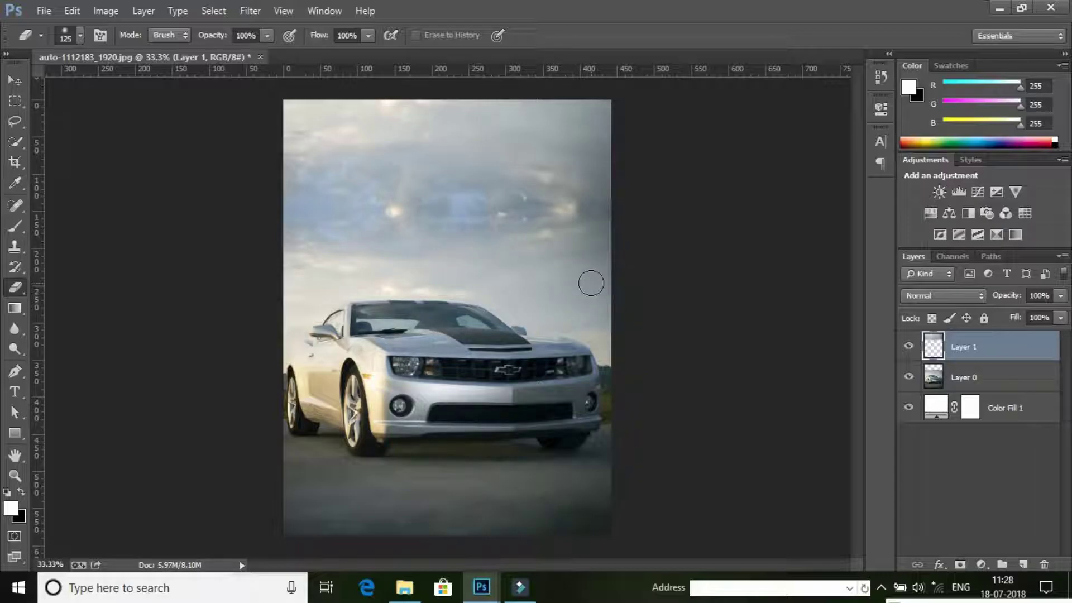
Step: Merge Layer 0 and the sky copy Layer 1 into a single layer
click(910, 347)
click(910, 347)
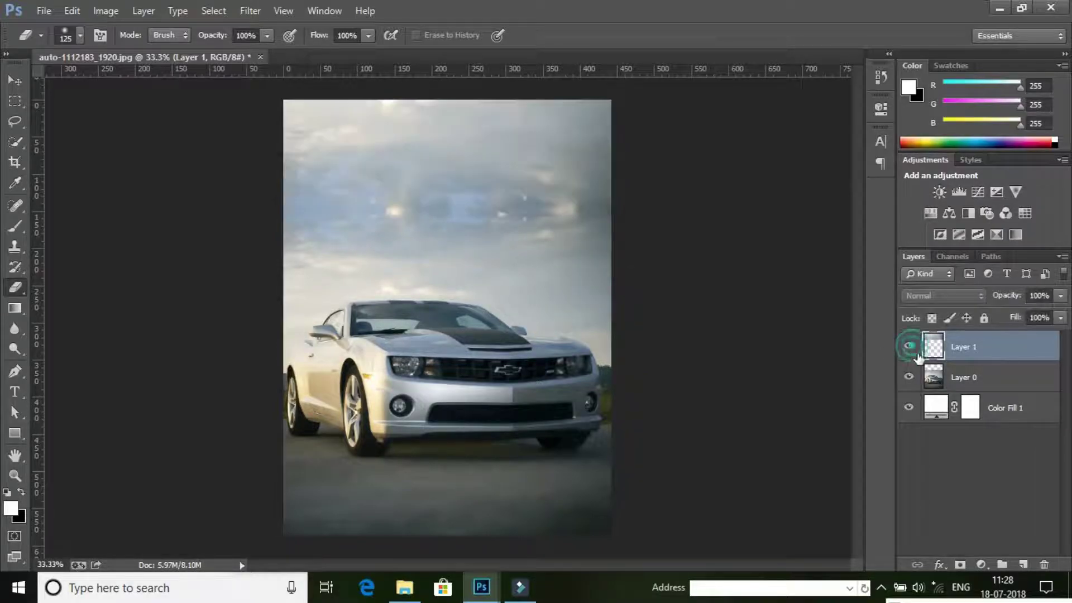
shift+click(977, 380)
right_click(978, 378)
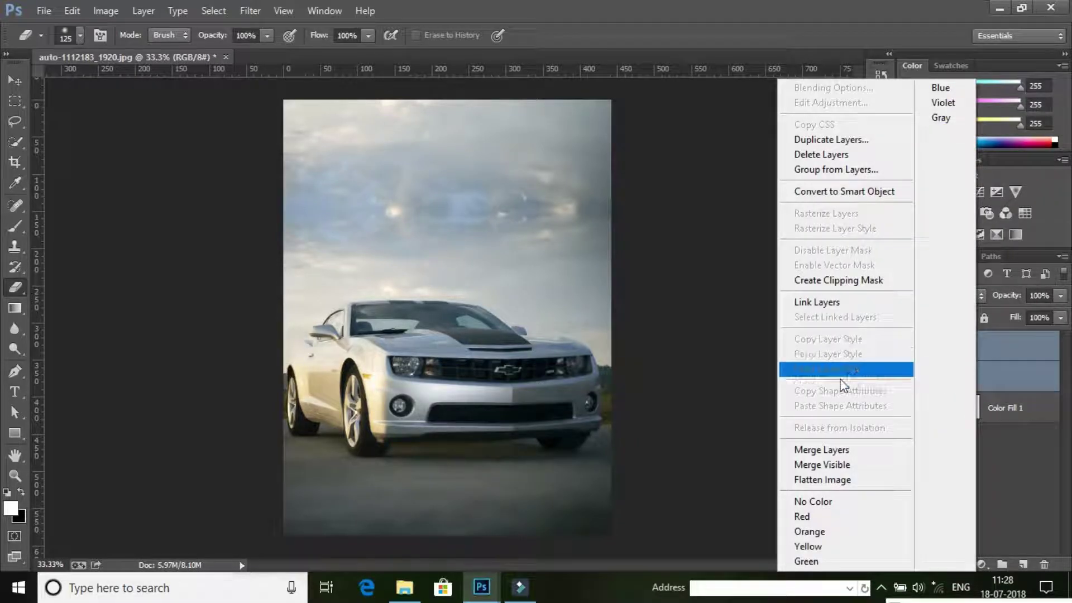
click(847, 454)
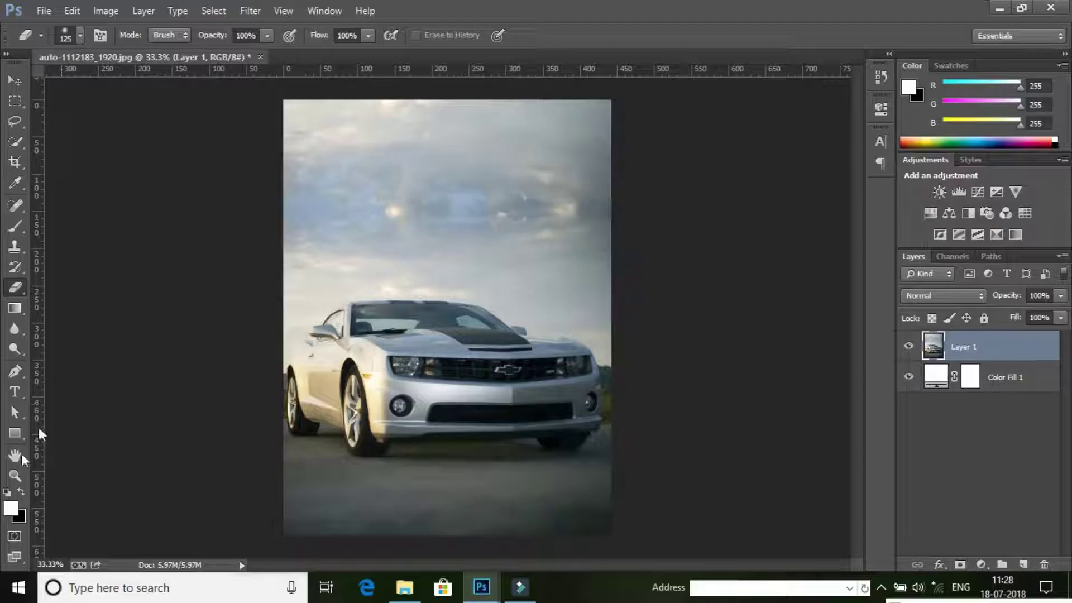
Step: Zoom in on the car photo to check the blend, then back out to 33.3%
click(16, 476)
drag(415, 287, 495, 213)
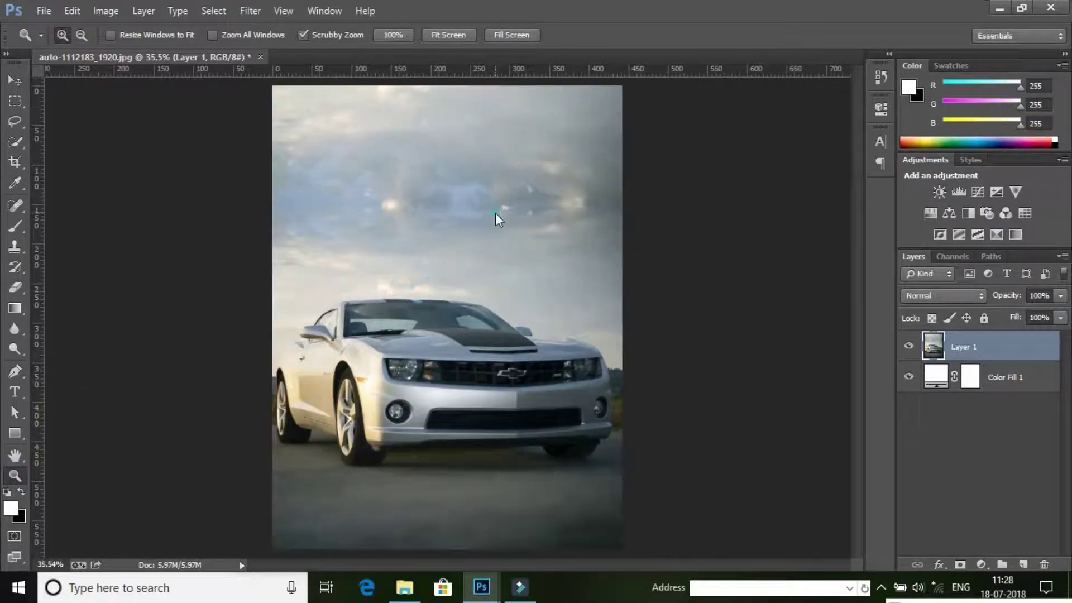
right_click(495, 213)
click(544, 317)
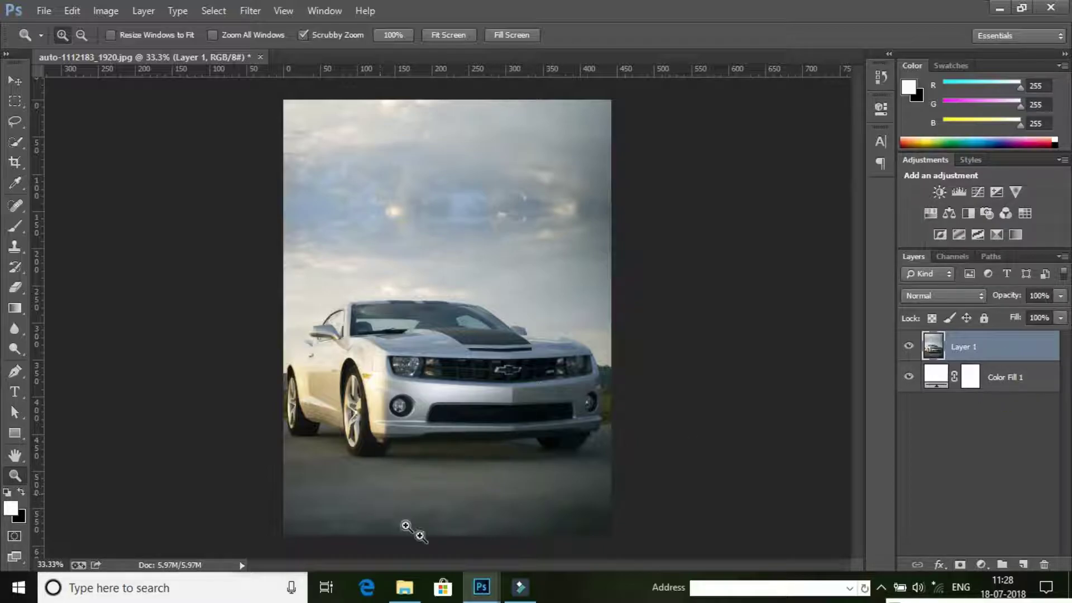
Step: Open 20180706_101800.psd in Photoshop and zoom in on the man's hair
click(404, 587)
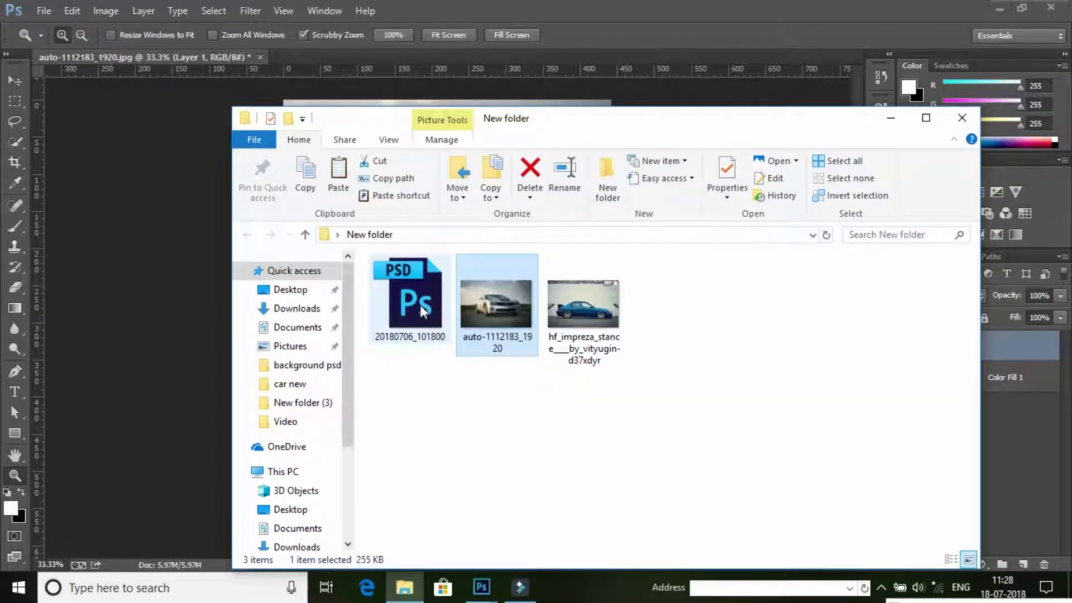
drag(421, 311, 650, 7)
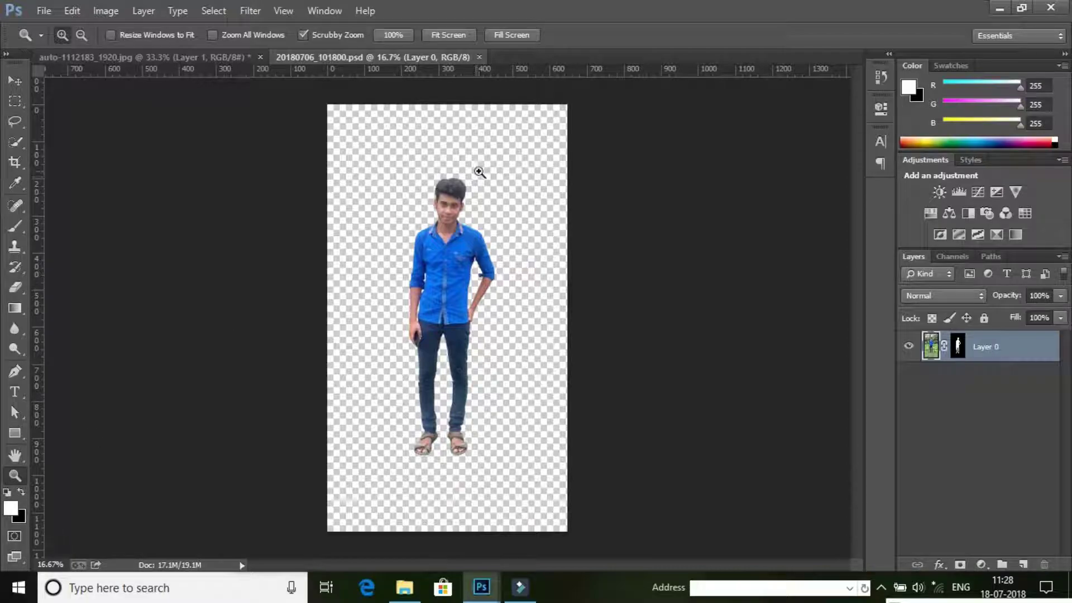
drag(461, 170, 513, 324)
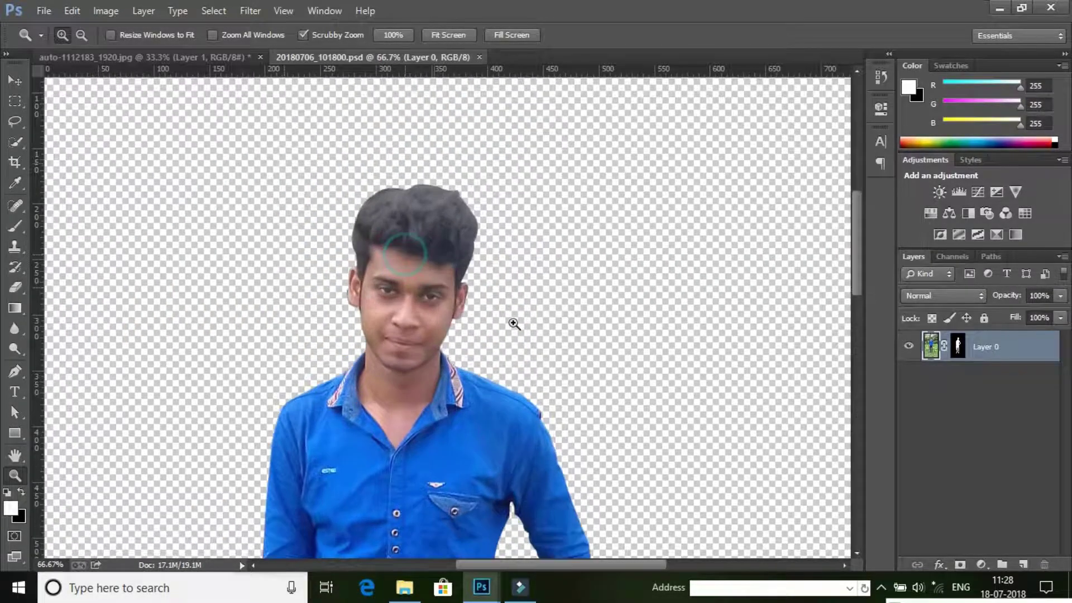
drag(859, 251, 857, 239)
click(461, 318)
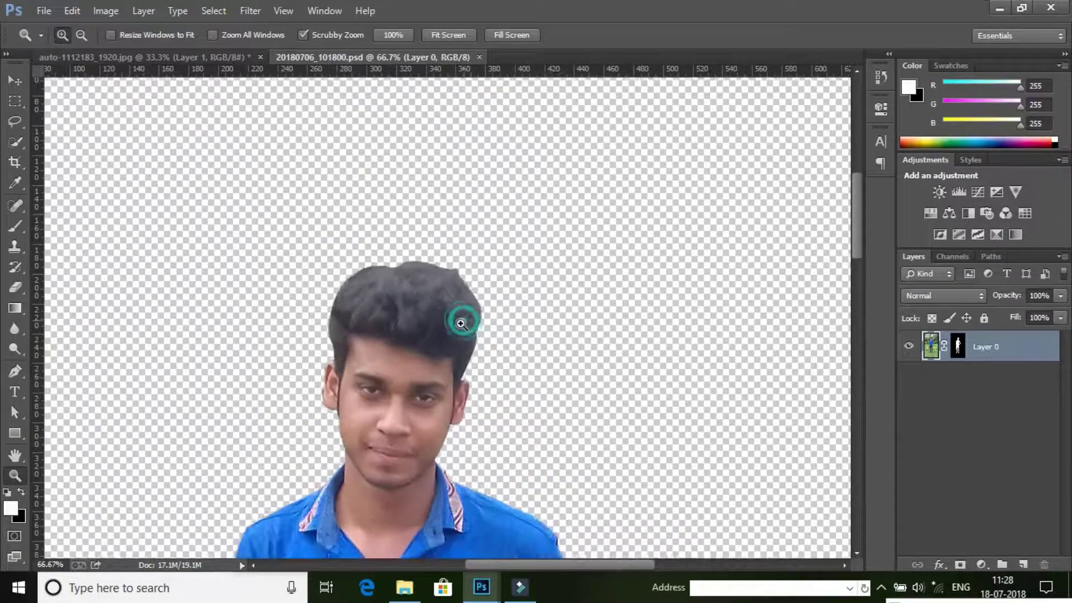
Step: Open Refine Mask on the man's layer mask
click(968, 347)
right_click(968, 347)
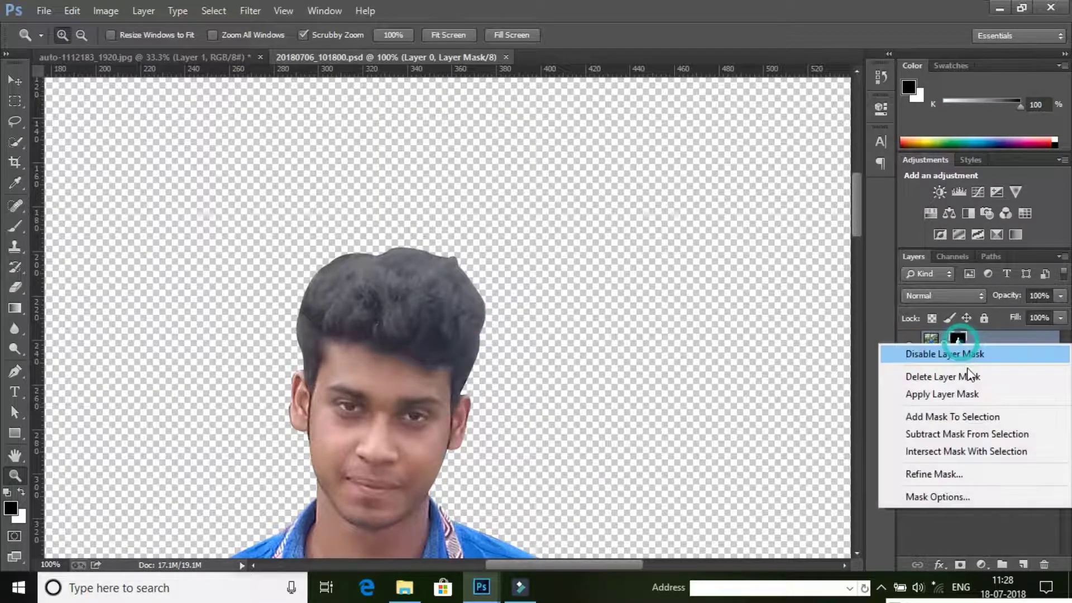
click(940, 476)
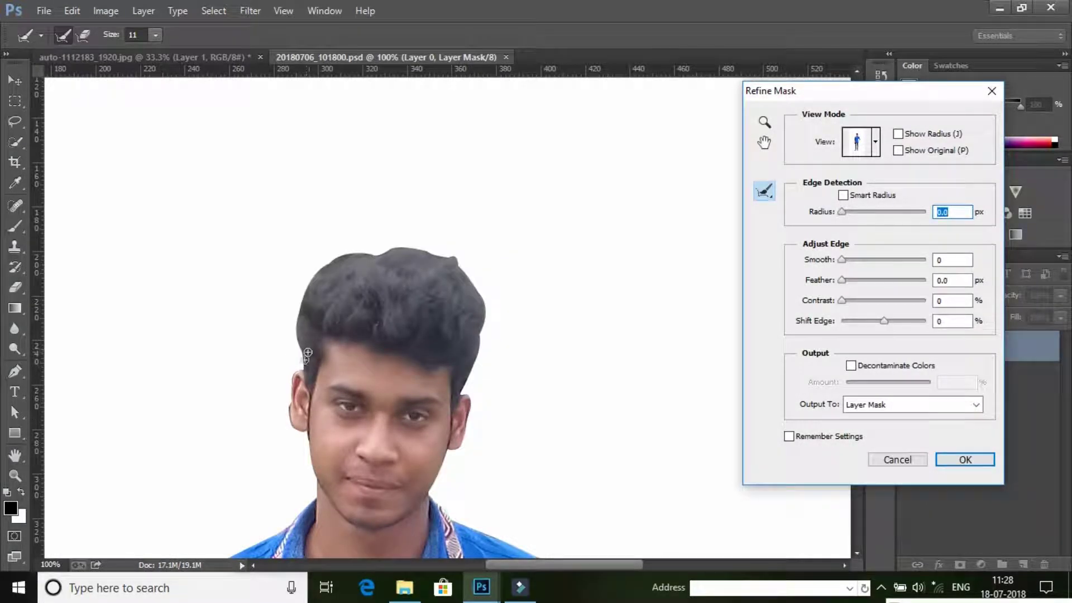
Step: Set the Refine Radius brush to size 14 and zoom the preview to 200% on the hair
drag(114, 44, 123, 44)
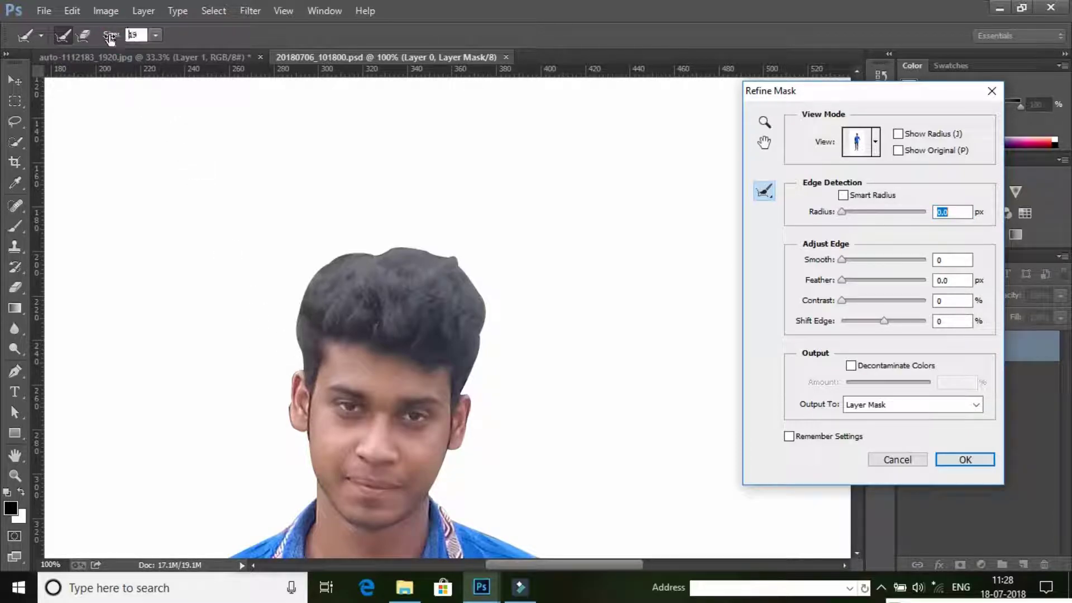
drag(110, 38, 109, 37)
key(ctrl+plus)
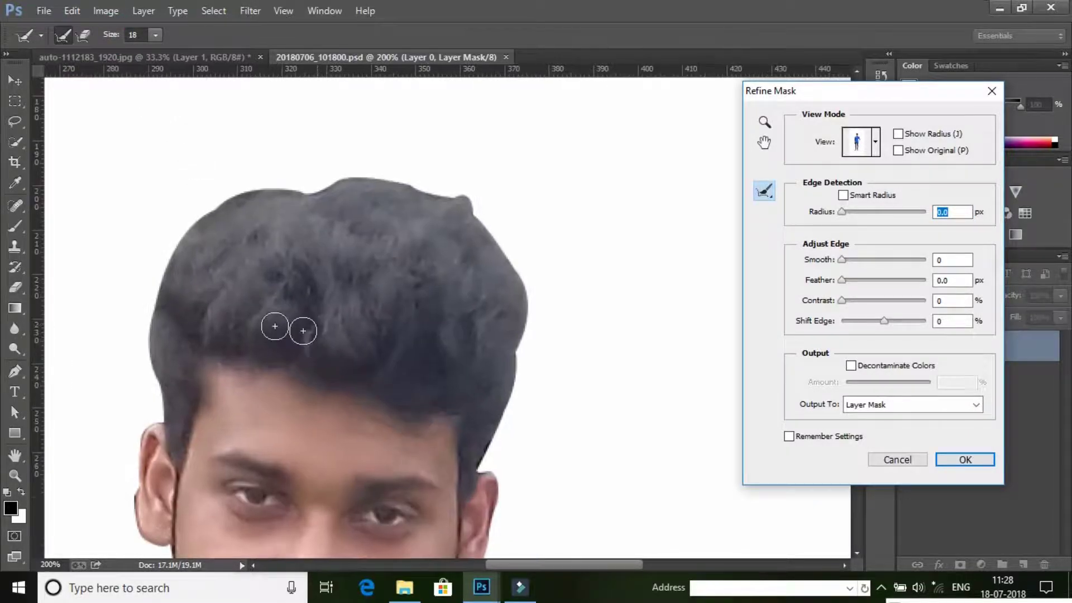
drag(140, 248, 255, 254)
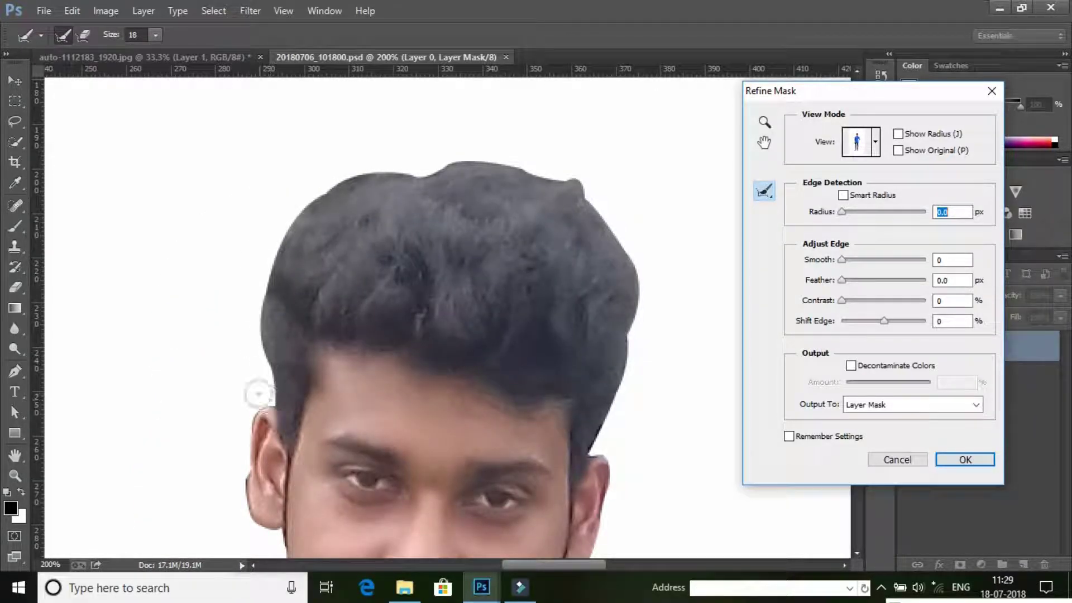
drag(111, 37, 187, 129)
drag(108, 32, 211, 222)
Step: Refine the hair edge from ear to crown with Contrast 12 and Shift Edge -35, and apply
mouse_move(267, 396)
mouse_down()
mouse_move(251, 296)
mouse_move(283, 229)
mouse_move(348, 174)
mouse_move(488, 150)
mouse_move(600, 193)
mouse_move(626, 234)
mouse_move(646, 283)
mouse_move(612, 435)
mouse_up()
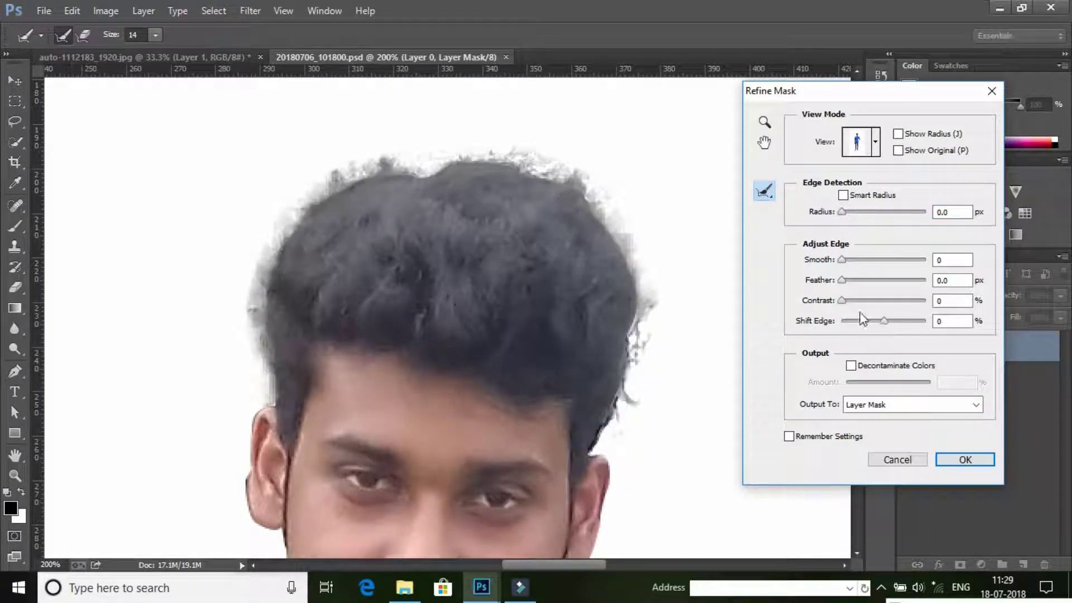
mouse_move(885, 322)
mouse_down()
mouse_move(870, 324)
mouse_move(852, 302)
mouse_up()
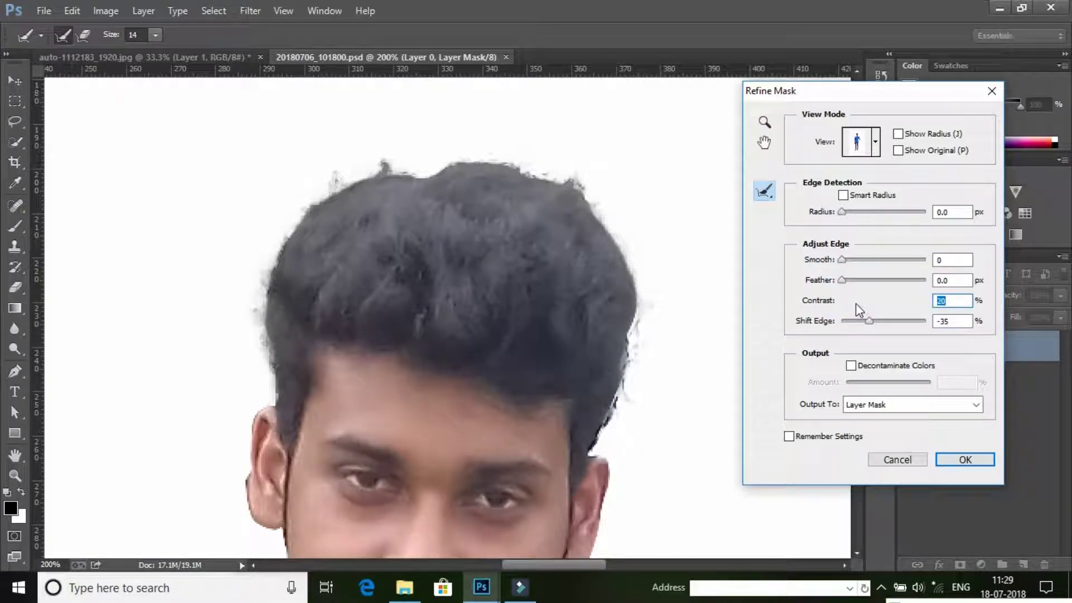
click(958, 461)
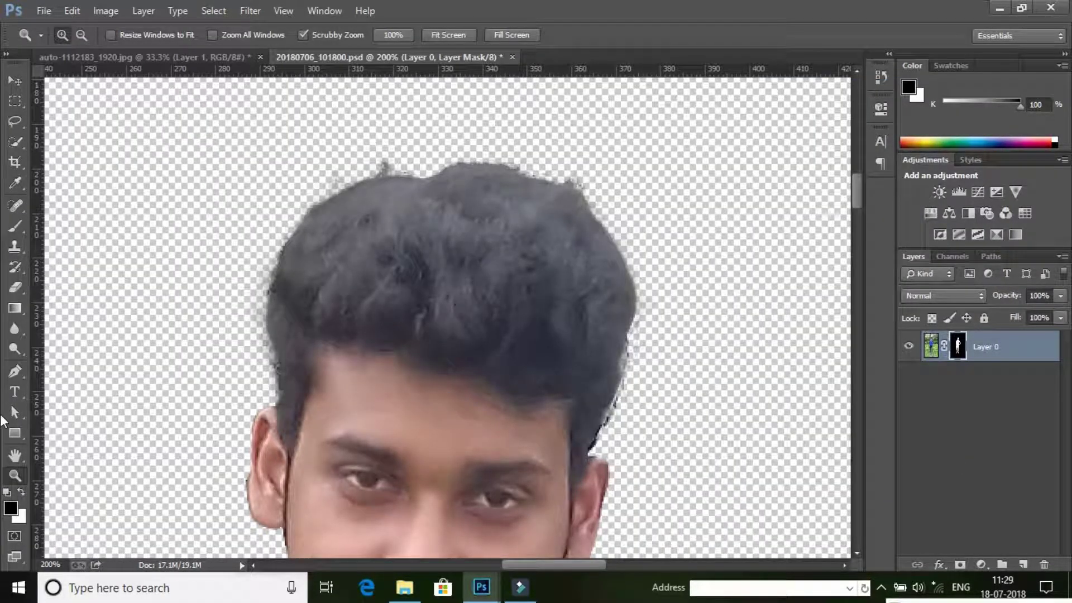
Step: Fit the man on screen, zoom out to 16.7%, and drag his layer toward the car poster
right_click(398, 270)
click(407, 278)
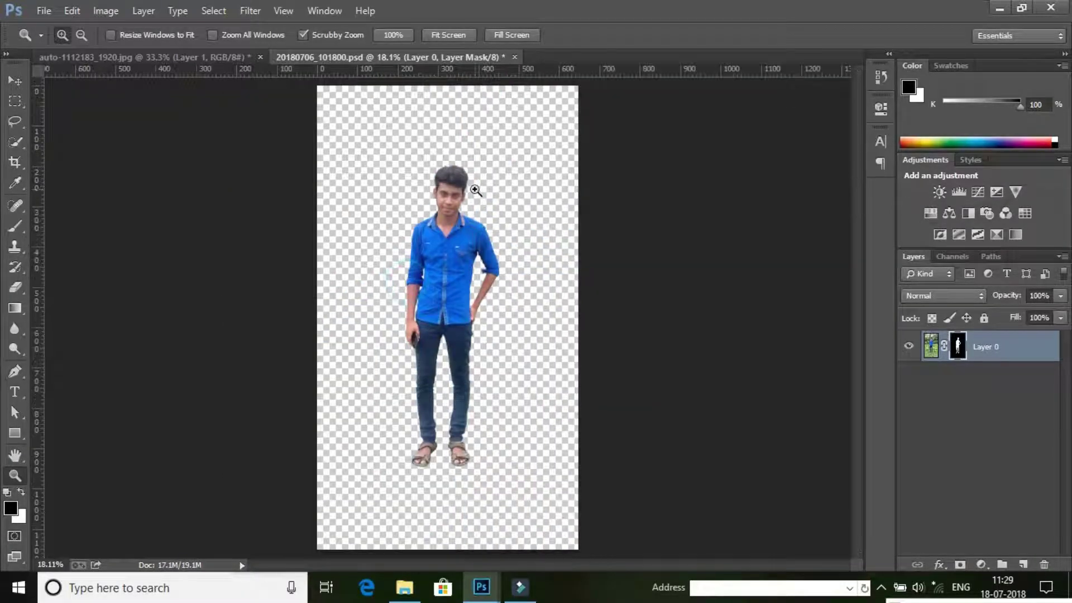
right_click(476, 190)
click(510, 296)
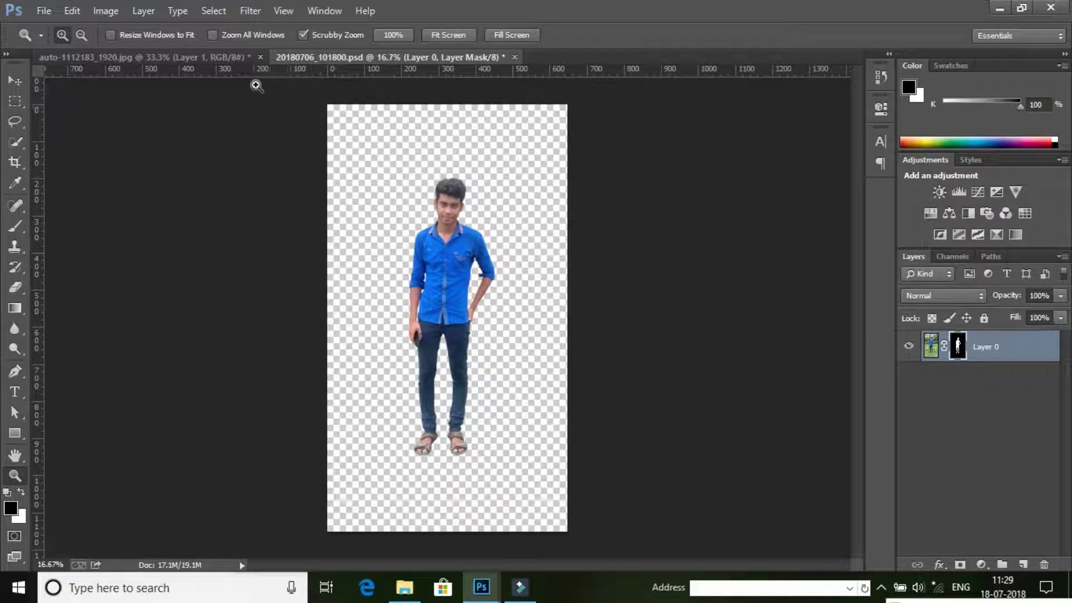
click(15, 81)
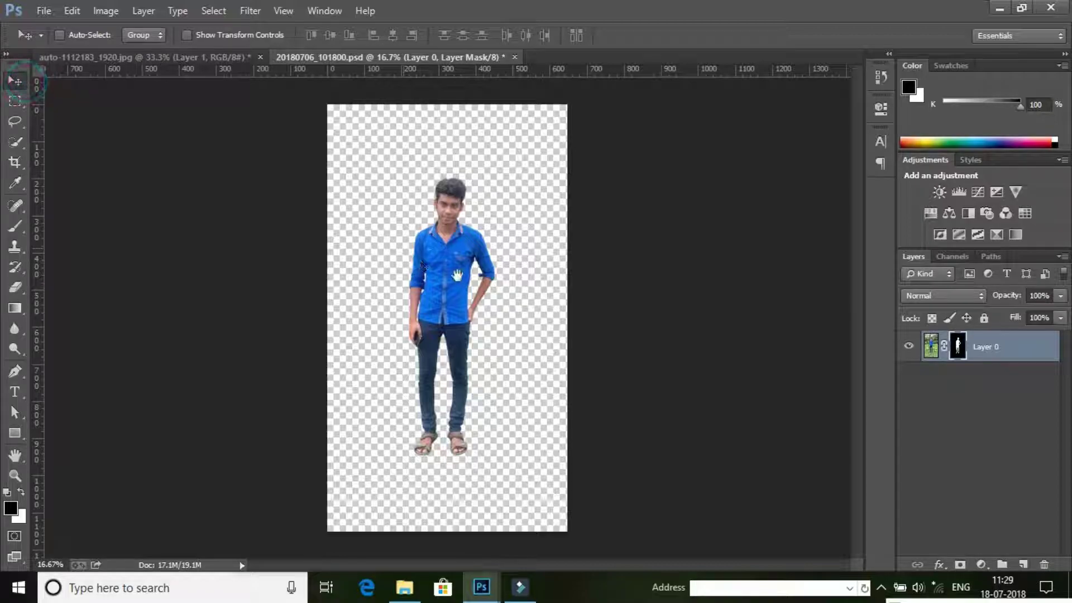
mouse_move(452, 272)
mouse_down()
mouse_move(243, 90)
mouse_move(237, 64)
mouse_move(408, 236)
mouse_up()
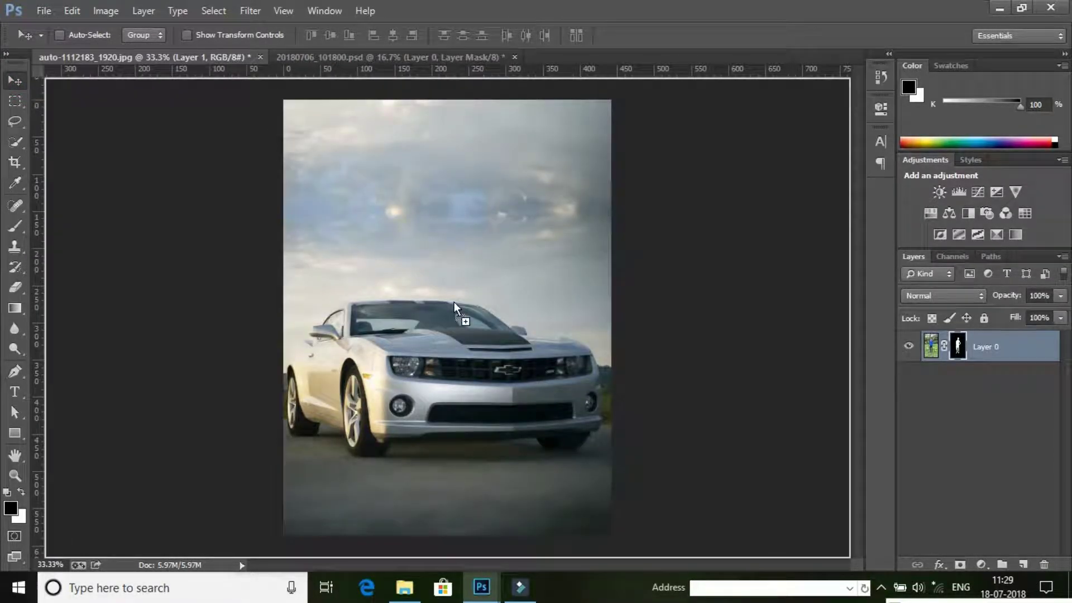
Step: Drop the man into the poster, scale him to about 69%, and stand him before the Camaro
drag(454, 301, 456, 318)
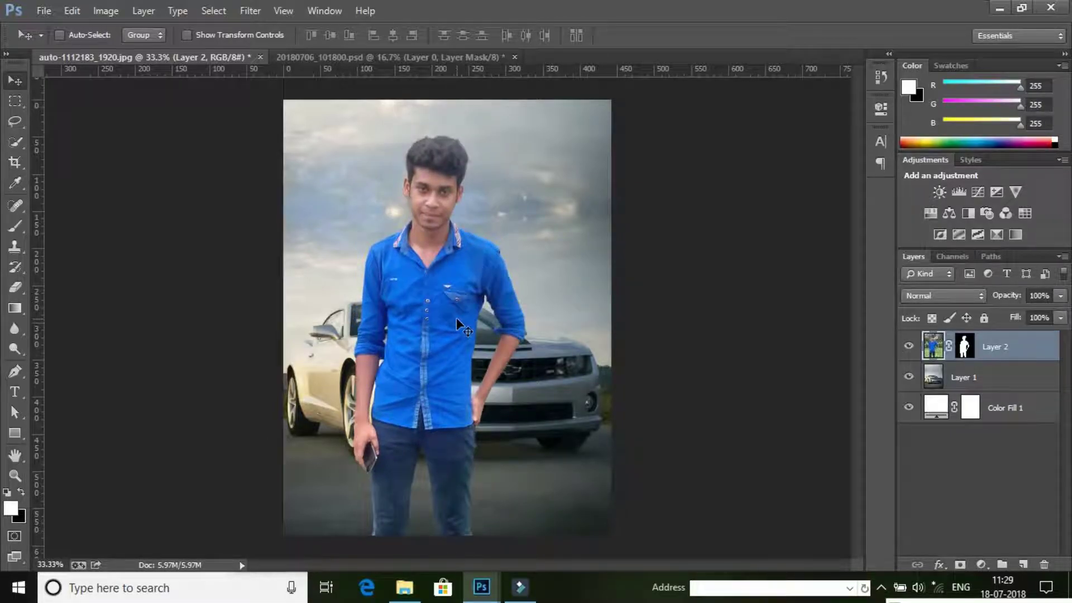
key(ctrl+t)
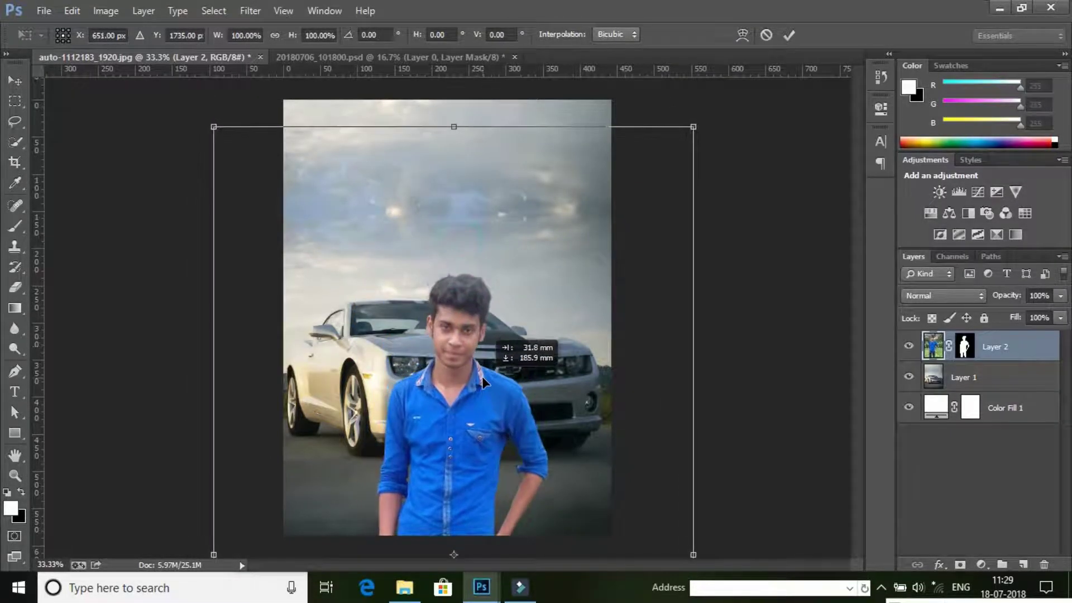
drag(469, 276, 494, 416)
drag(215, 126, 359, 384)
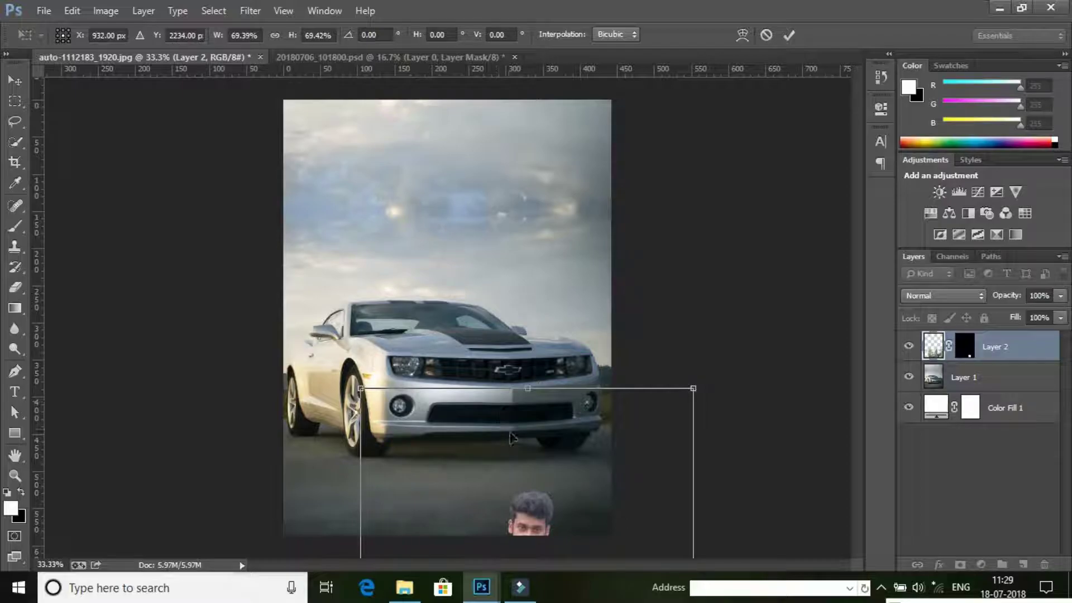
mouse_move(525, 446)
mouse_down()
mouse_move(434, 82)
mouse_move(447, 92)
mouse_up()
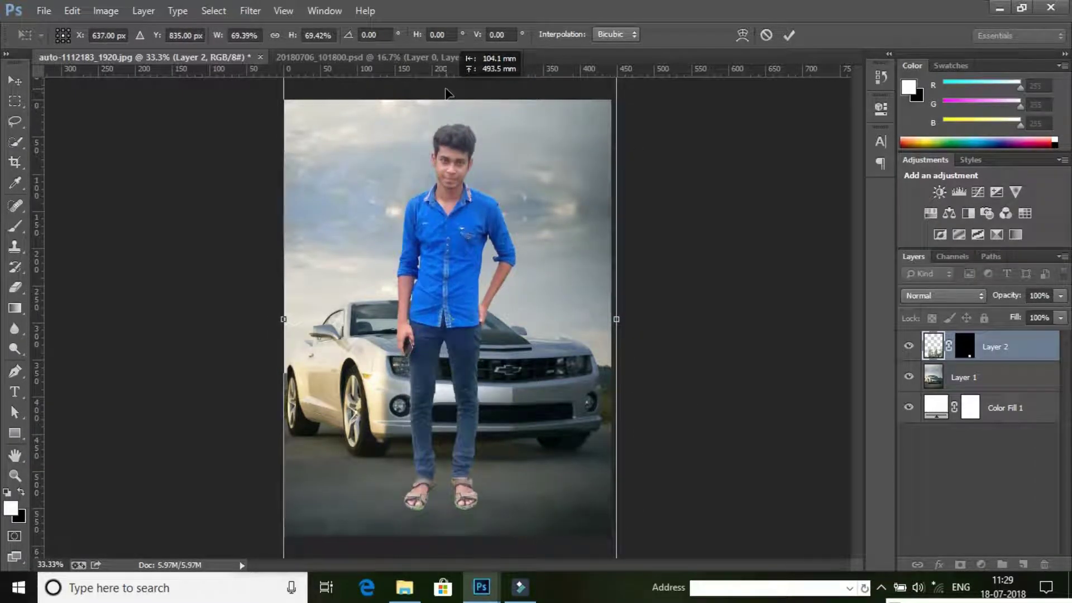
click(789, 35)
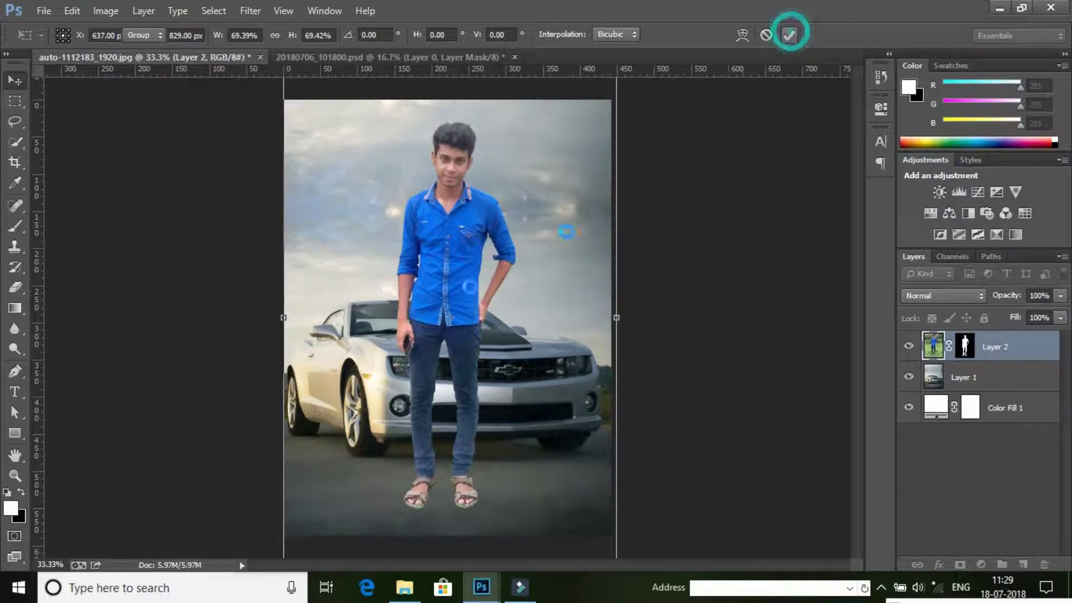
Step: Zoom the poster view out to 25%
click(16, 475)
right_click(343, 293)
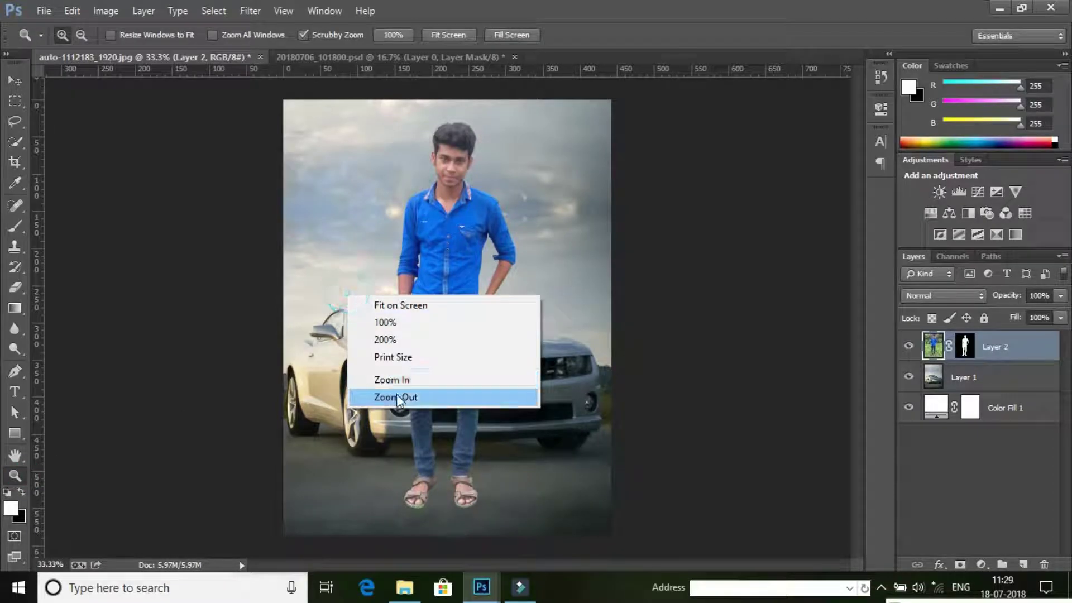
click(397, 394)
Step: Free-transform Layer 1, scaling the car-and-sky background to about 111% and nudging it down
click(1005, 389)
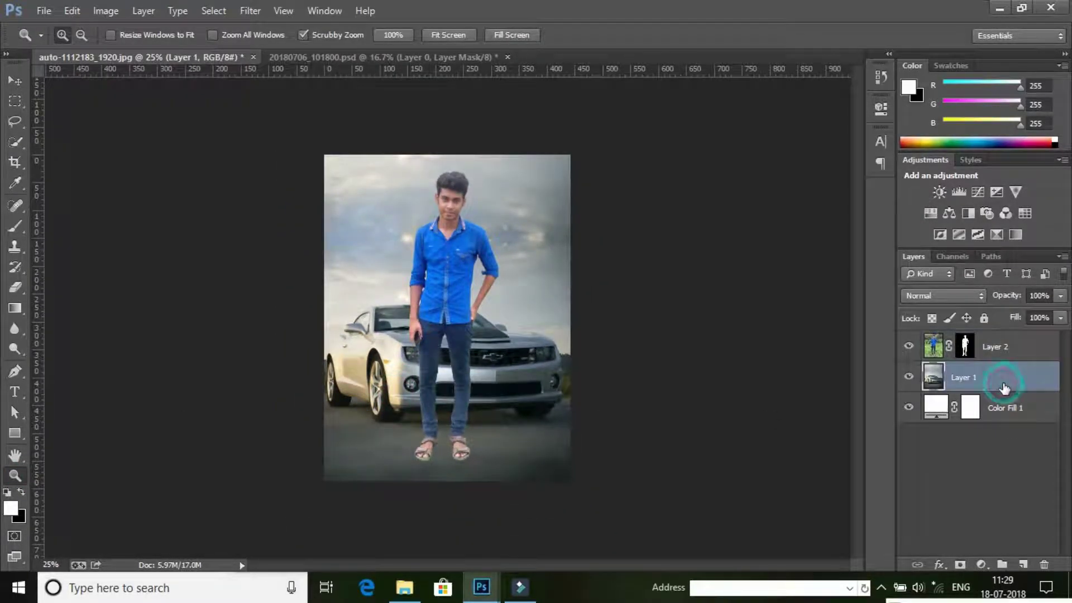
key(ctrl+t)
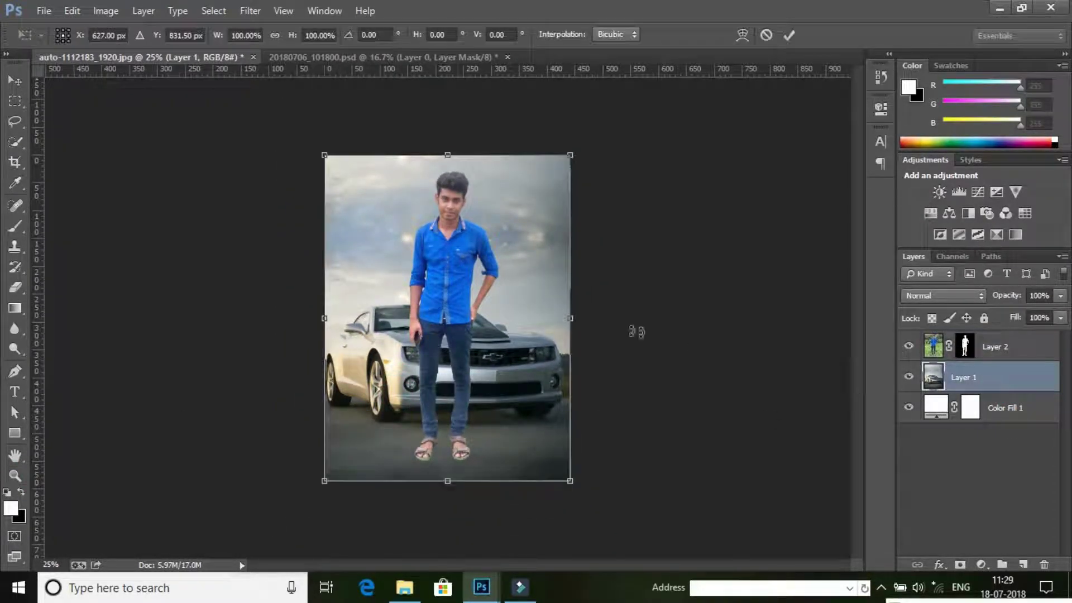
drag(526, 441, 524, 484)
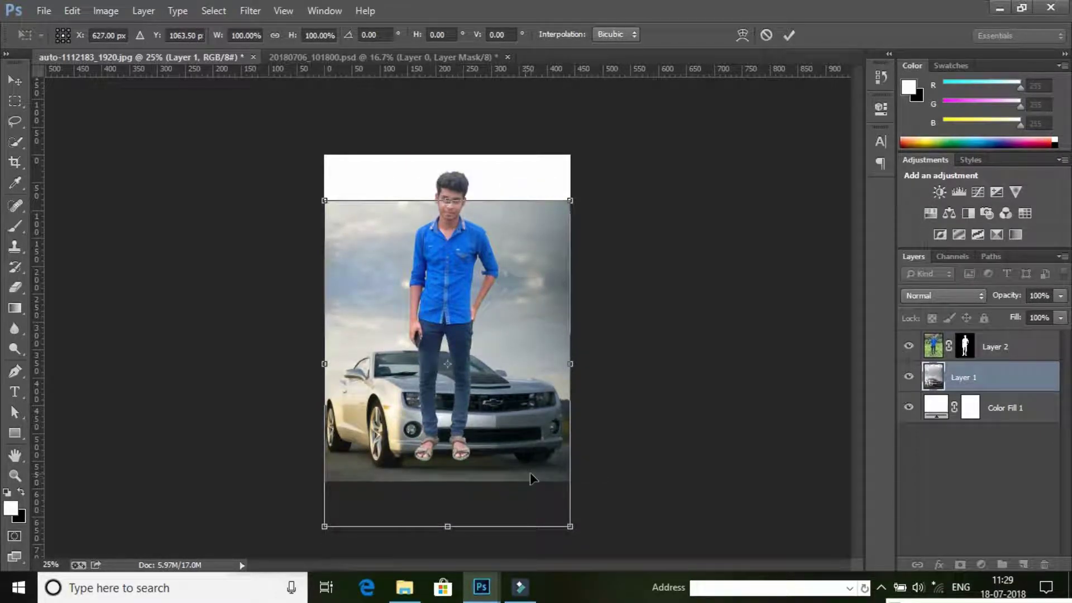
drag(571, 200, 596, 166)
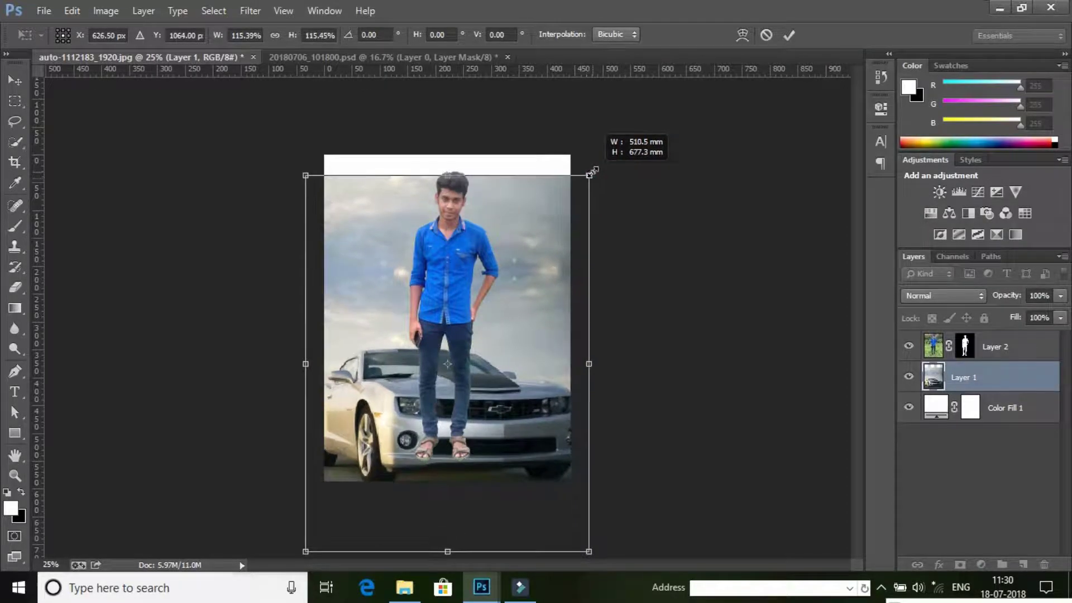
drag(551, 281, 553, 261)
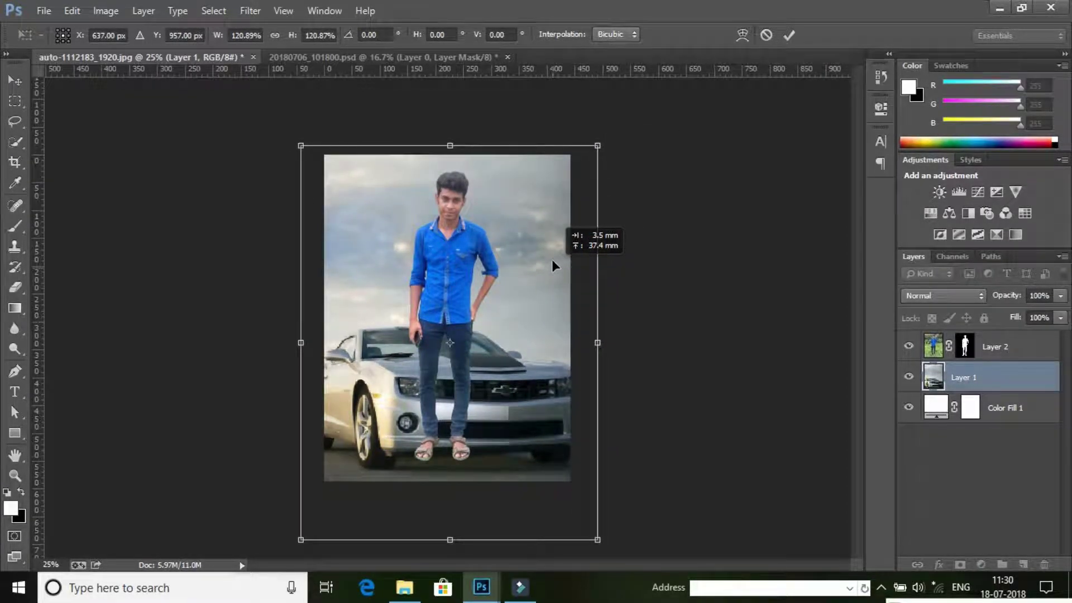
drag(598, 135, 587, 150)
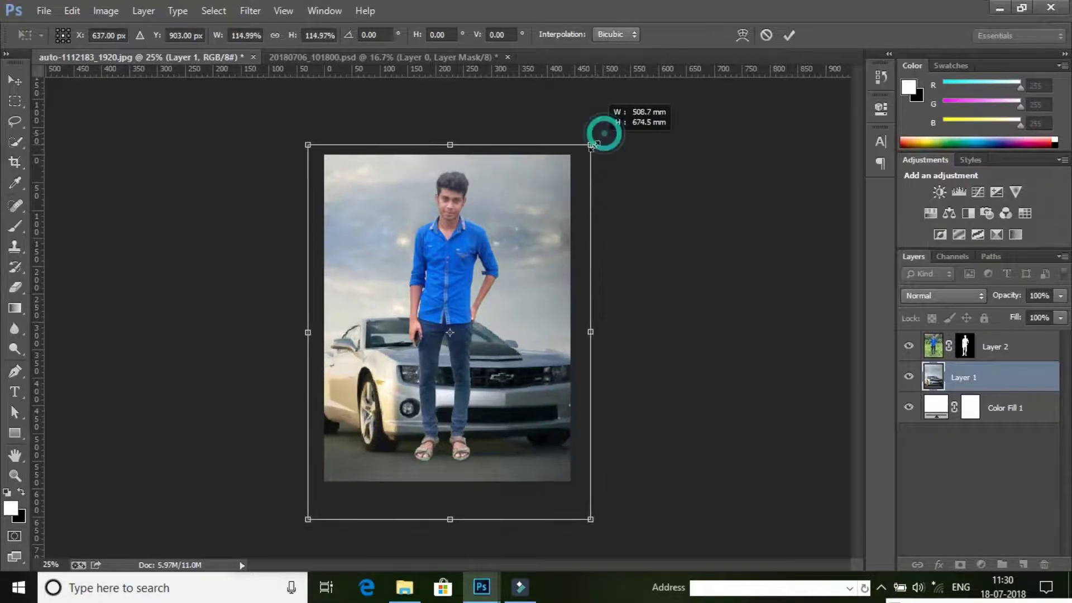
drag(528, 288, 515, 306)
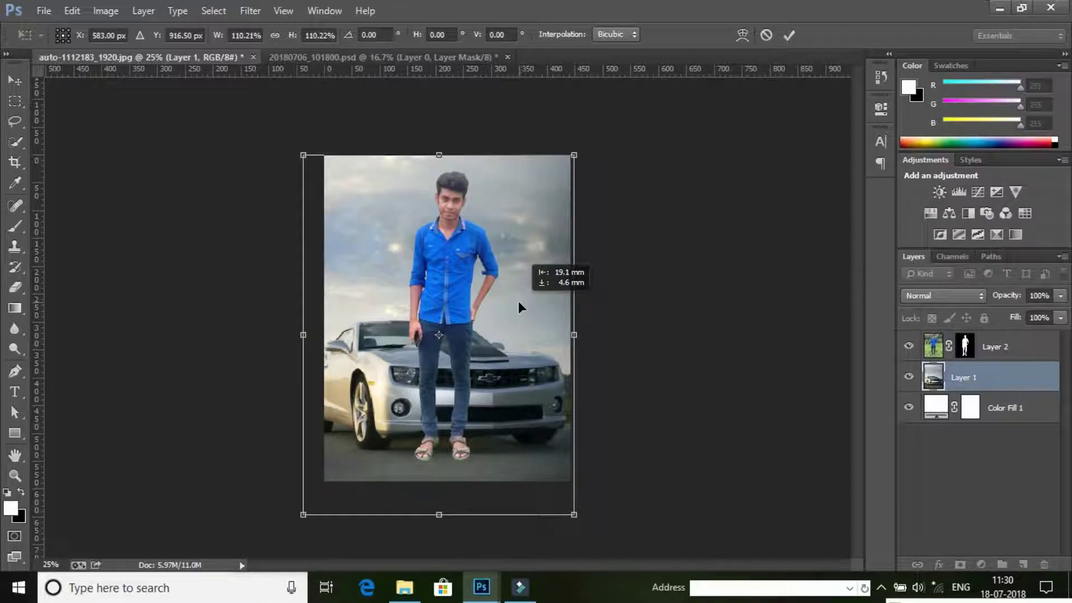
drag(575, 155, 577, 151)
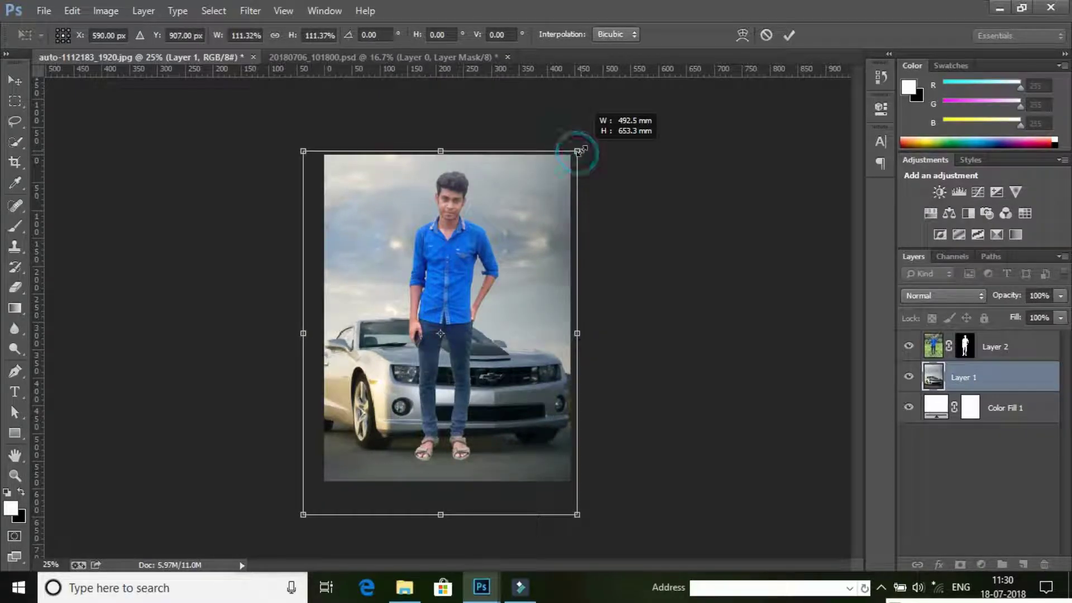
click(798, 34)
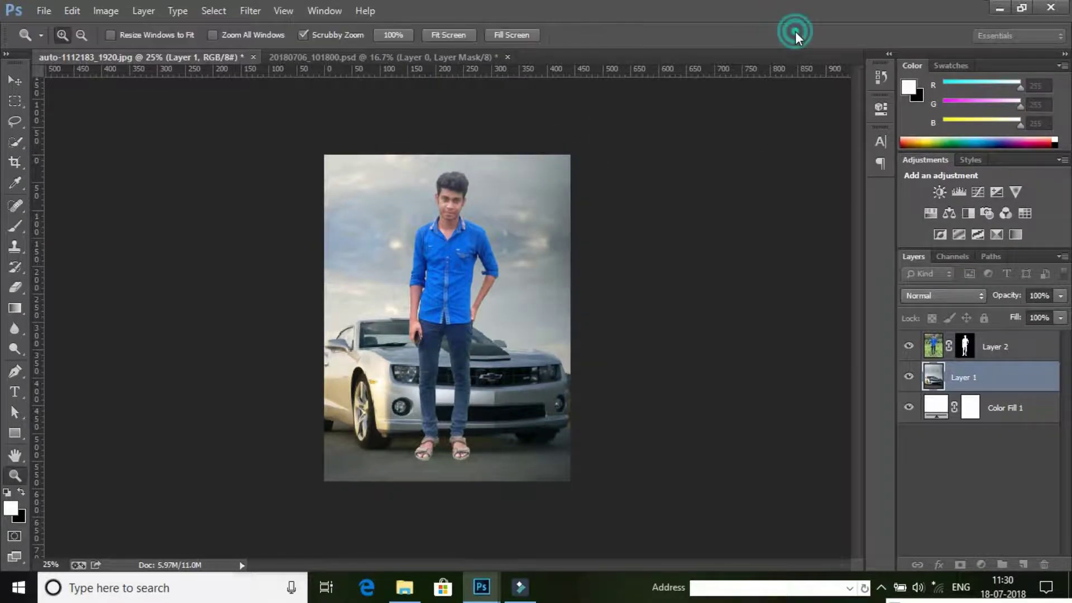
Step: Move the man on Layer 2 in front of the car and scale him to about 95%
click(1009, 358)
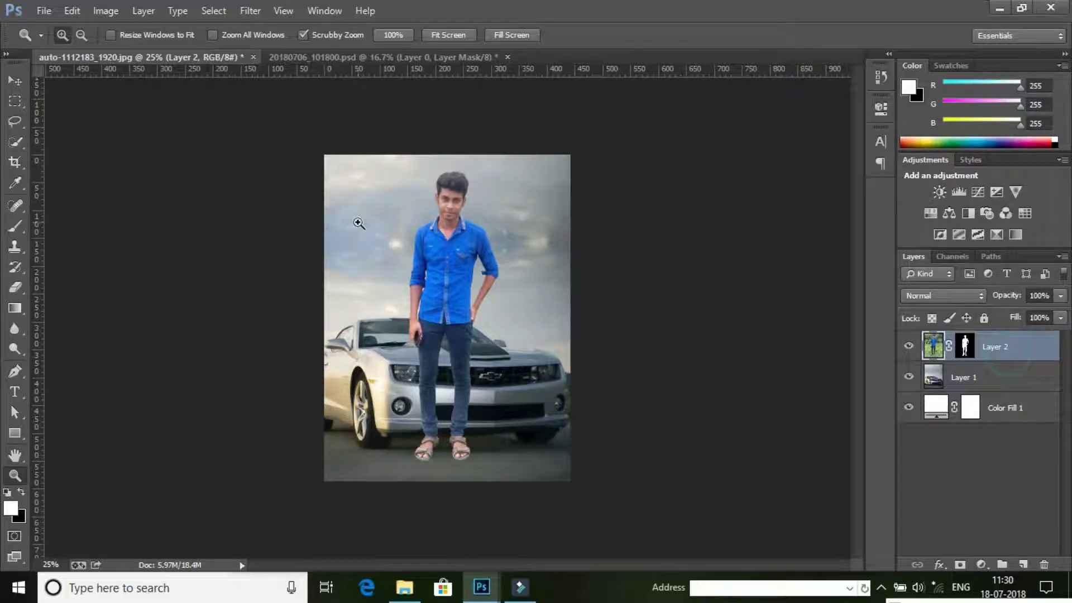
click(16, 80)
drag(454, 289, 444, 303)
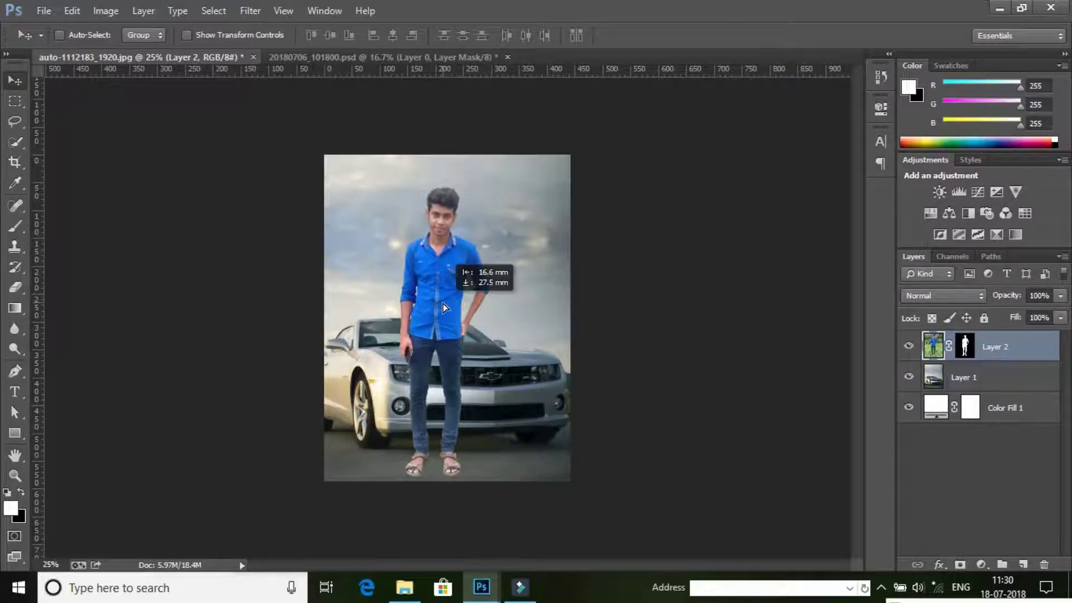
key(ctrl+t)
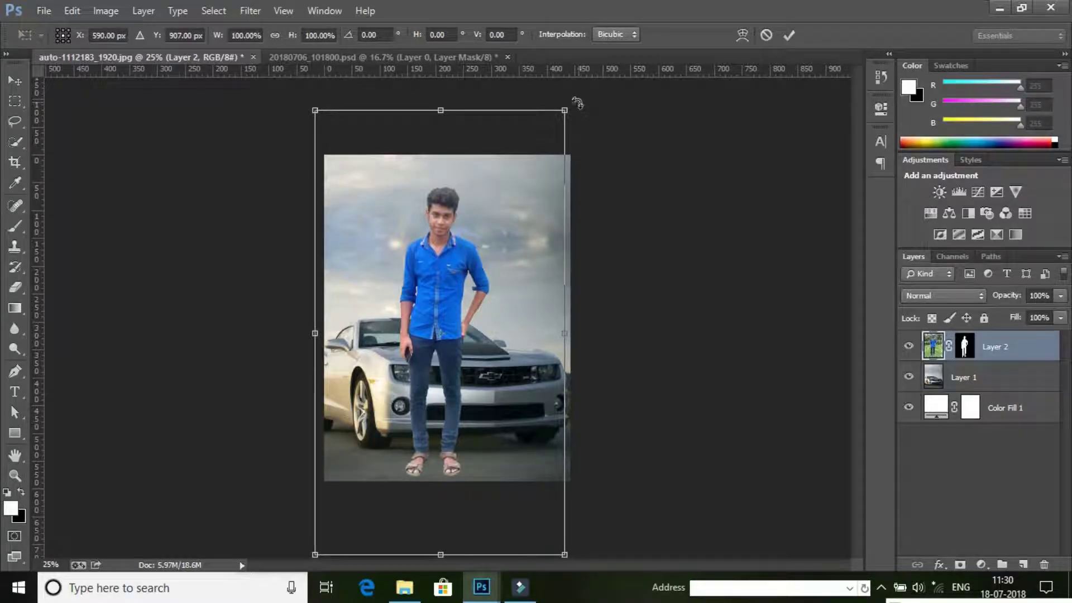
drag(565, 110, 561, 122)
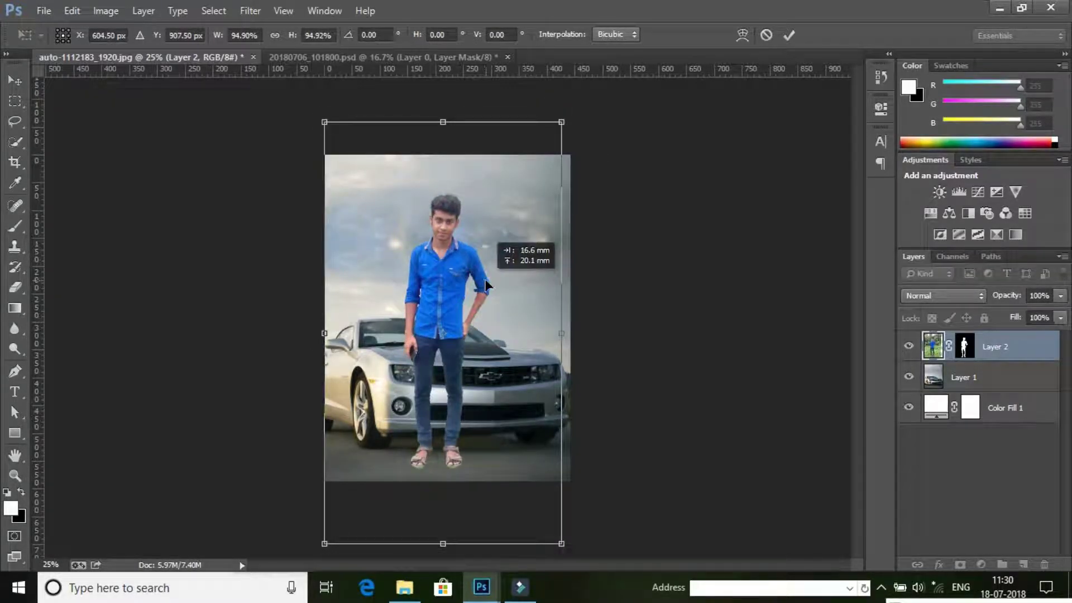
drag(486, 283, 488, 289)
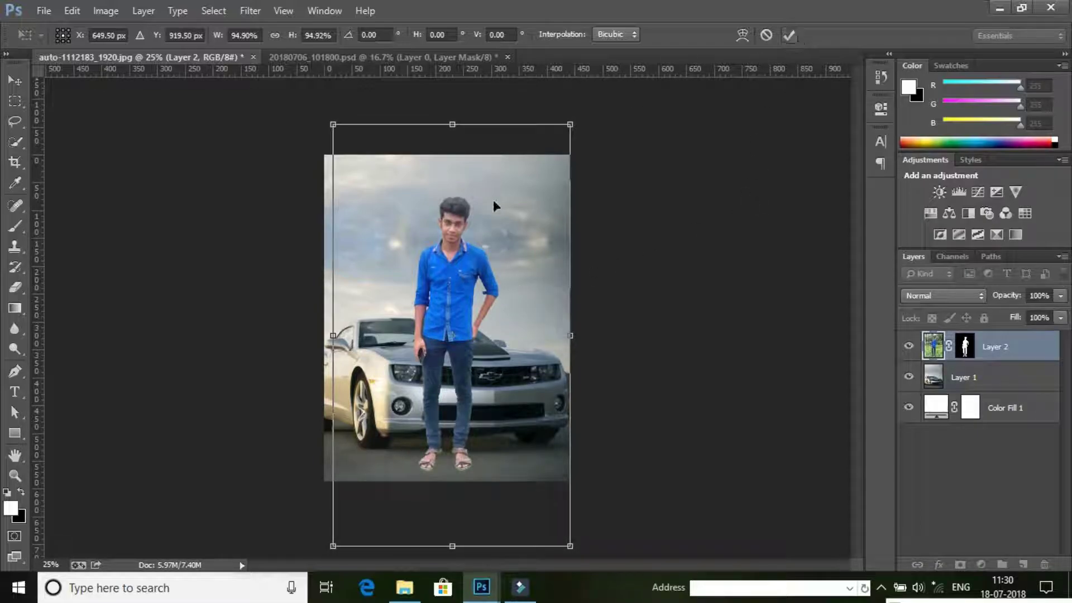
click(788, 37)
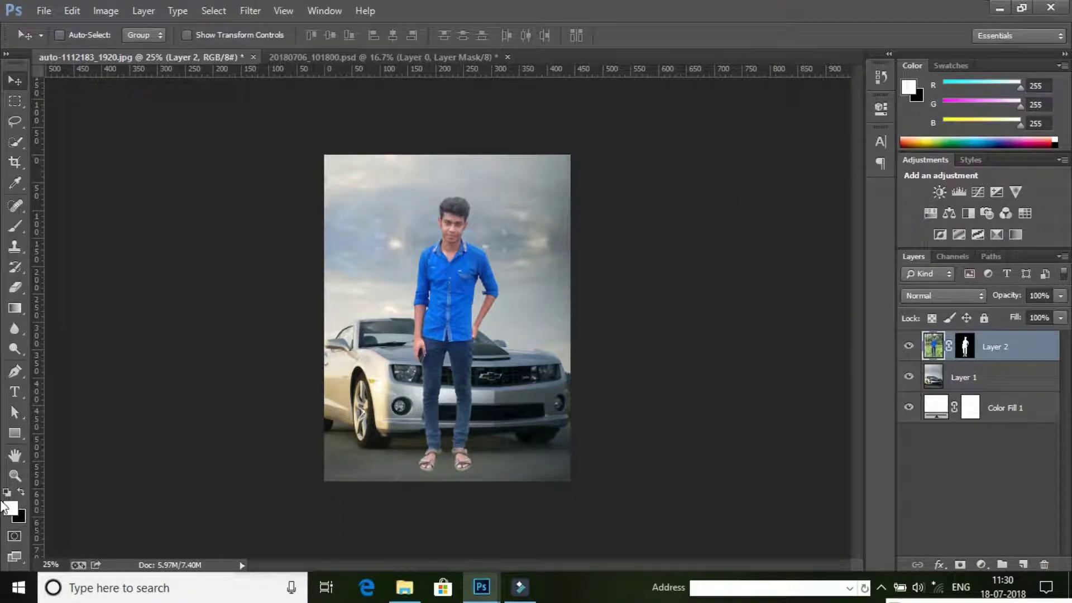
Step: Fit the image on screen and rotate the man about -1.3 degrees
click(21, 475)
right_click(508, 268)
click(541, 287)
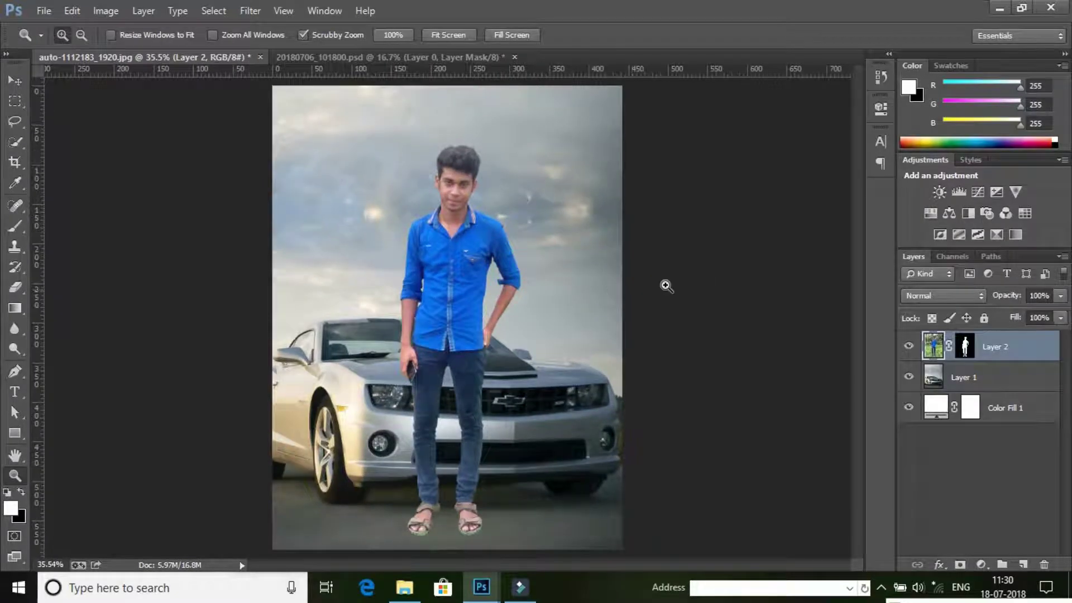
click(983, 384)
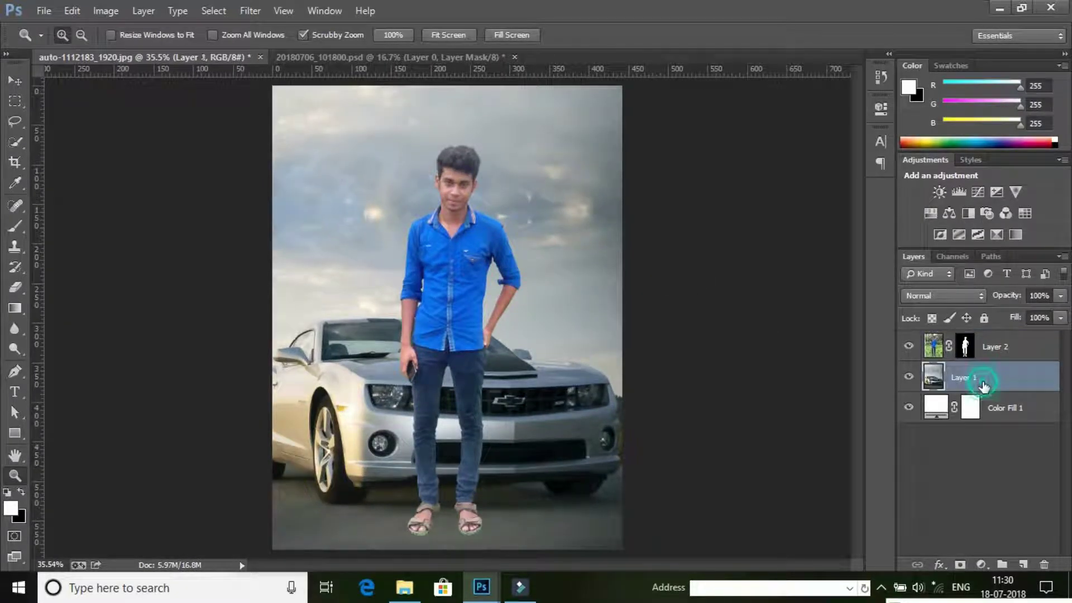
click(997, 349)
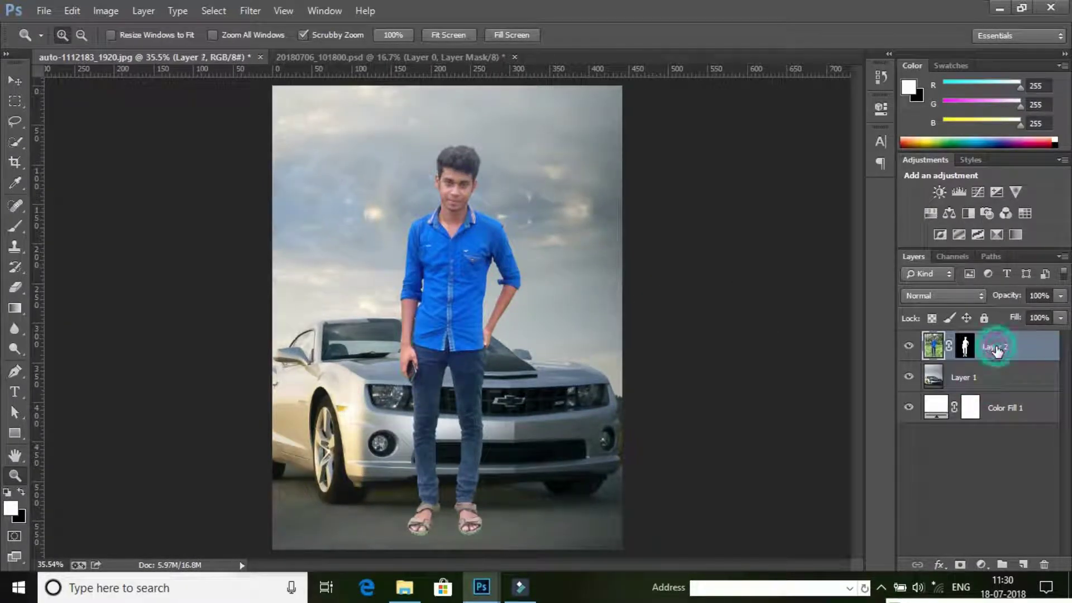
key(ctrl+t)
drag(667, 269, 663, 262)
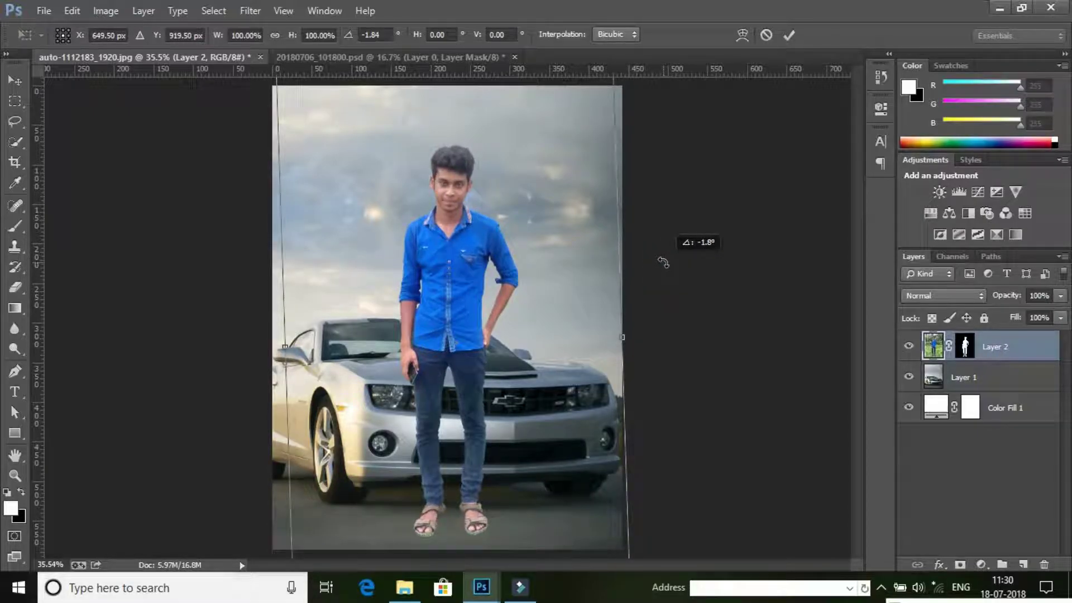
drag(666, 264, 666, 263)
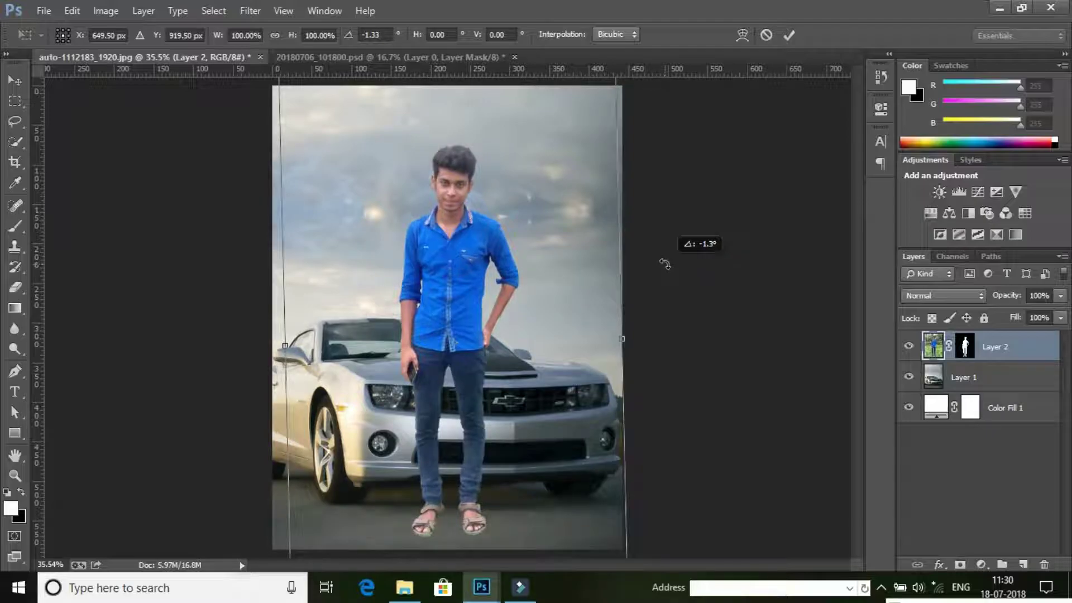
click(790, 34)
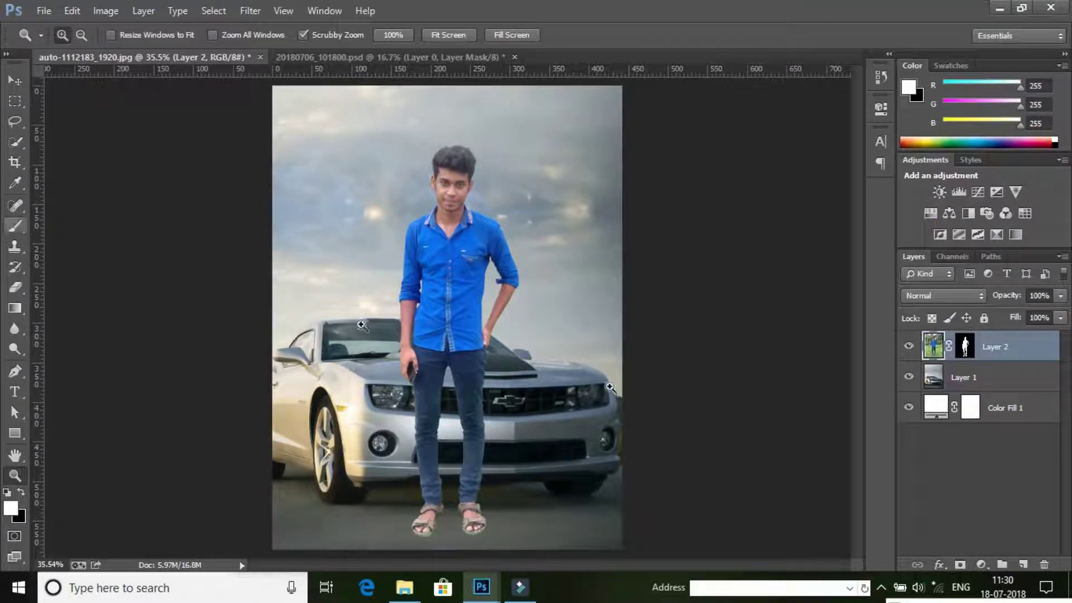
Step: Crop the poster's right edge with the man's layer hidden, then show him again
click(910, 351)
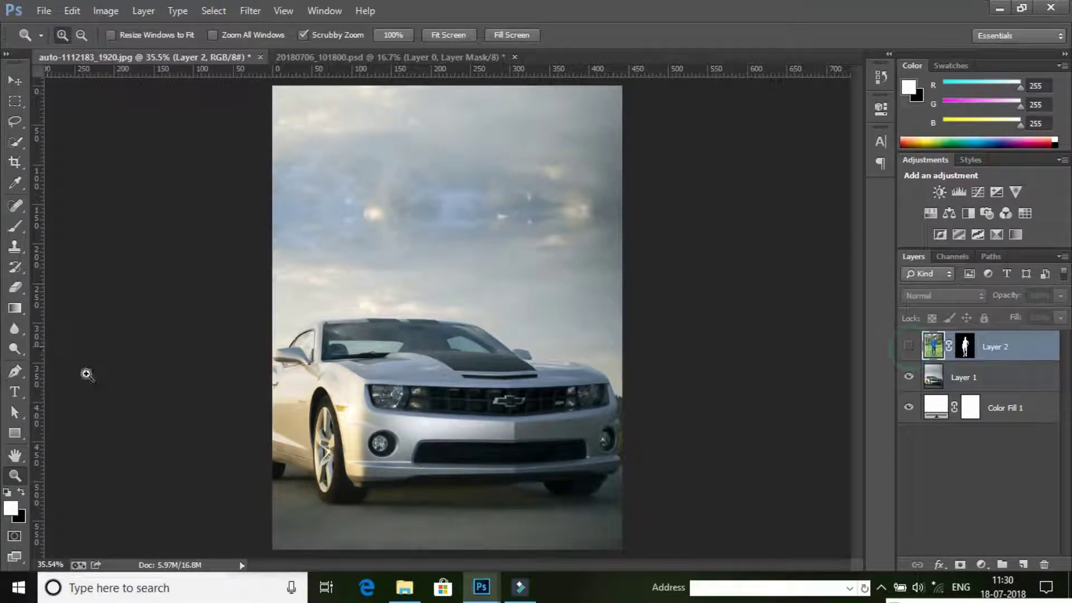
click(12, 164)
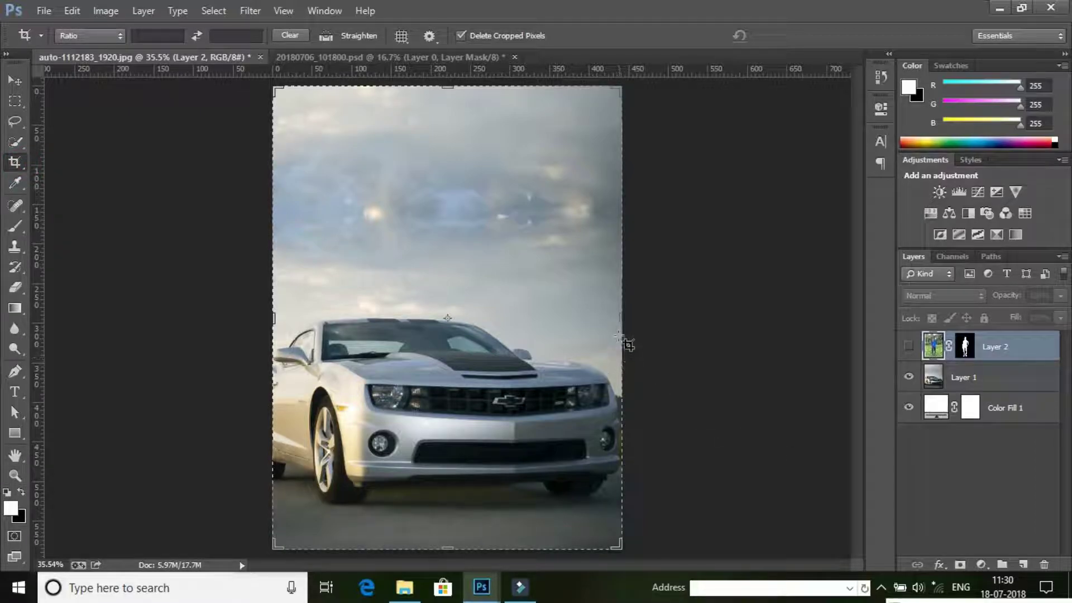
drag(620, 320, 611, 319)
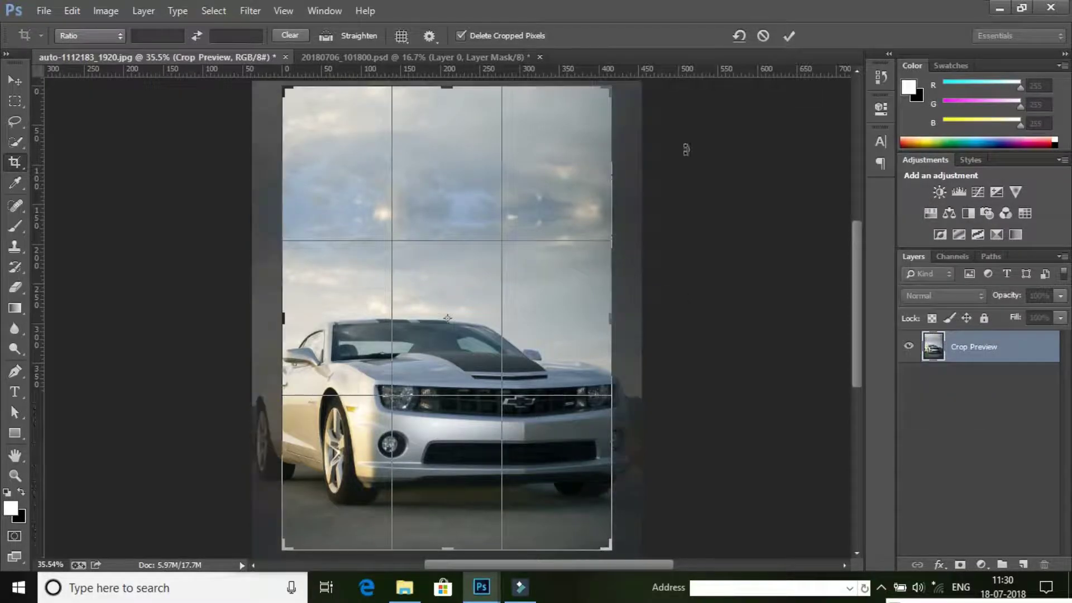
click(790, 35)
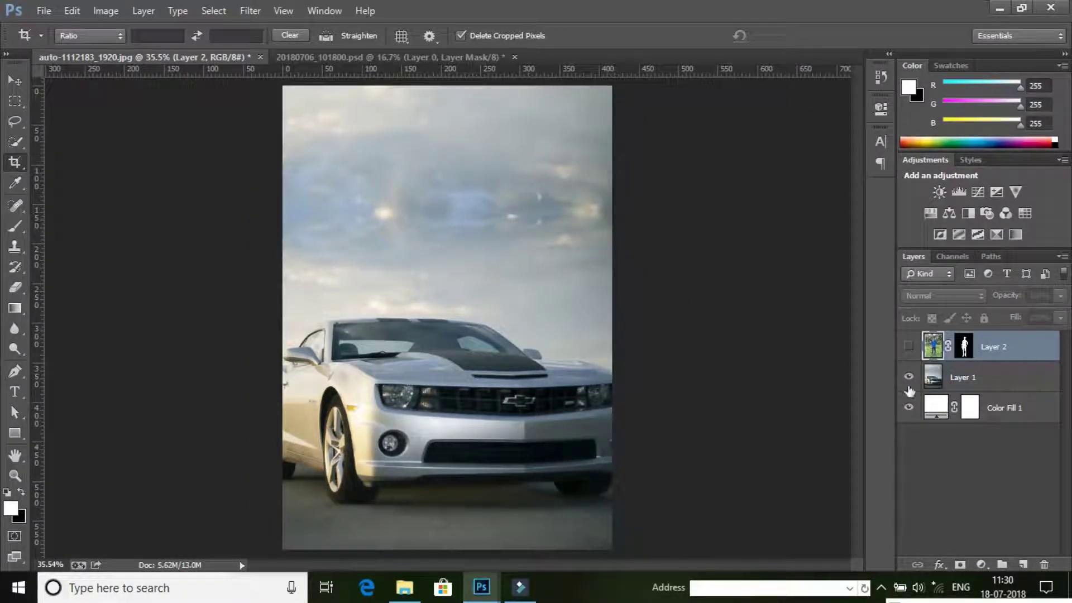
click(909, 347)
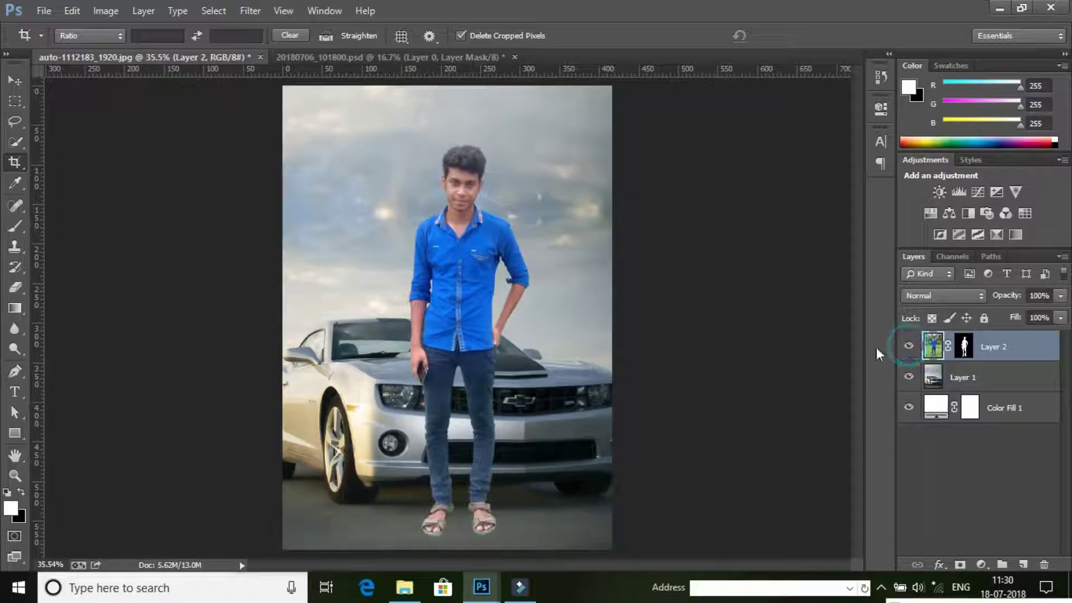
click(15, 476)
right_click(391, 270)
click(402, 280)
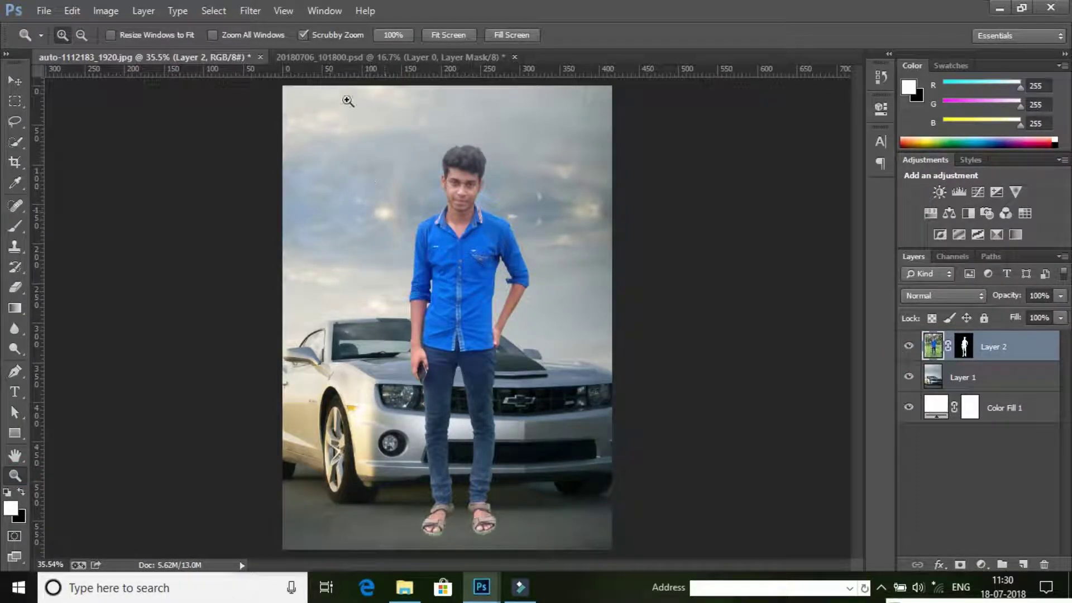
Step: Close 20180706_101800.psd without saving and open the blue Impreza photo hf_impreza_stance
click(468, 59)
click(515, 57)
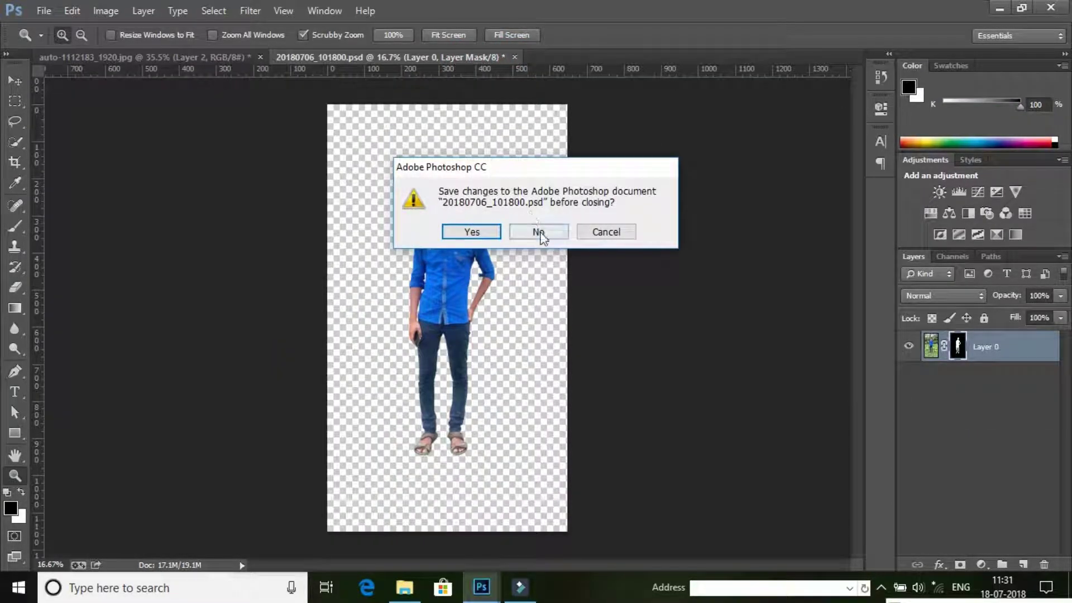
click(539, 231)
click(404, 590)
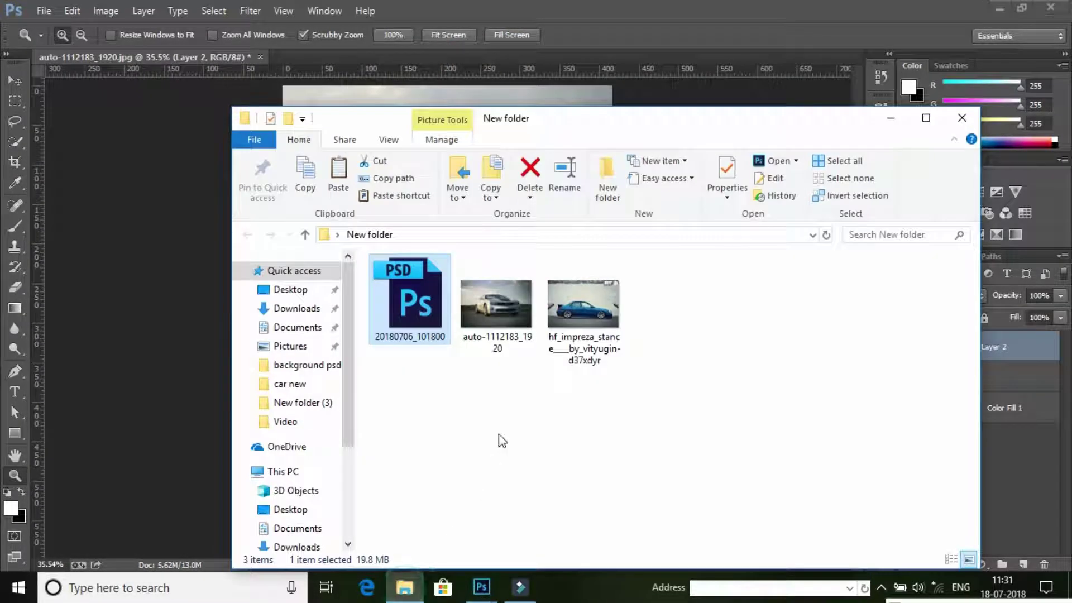
click(589, 327)
click(679, 6)
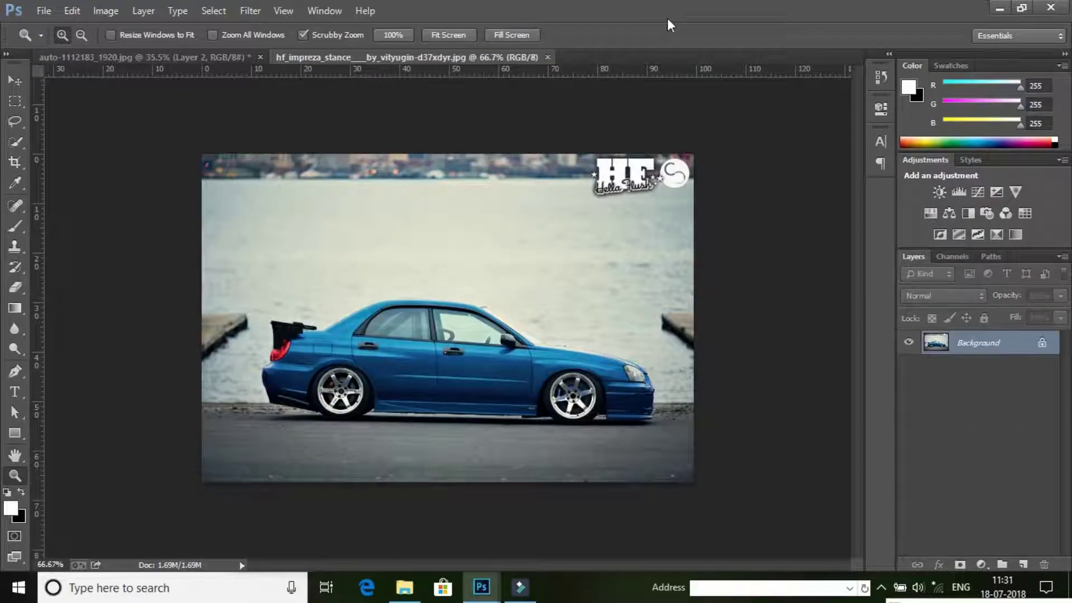
Step: Zoom in on the front wheel and start the pen path along the bumper bottom
click(447, 385)
click(582, 376)
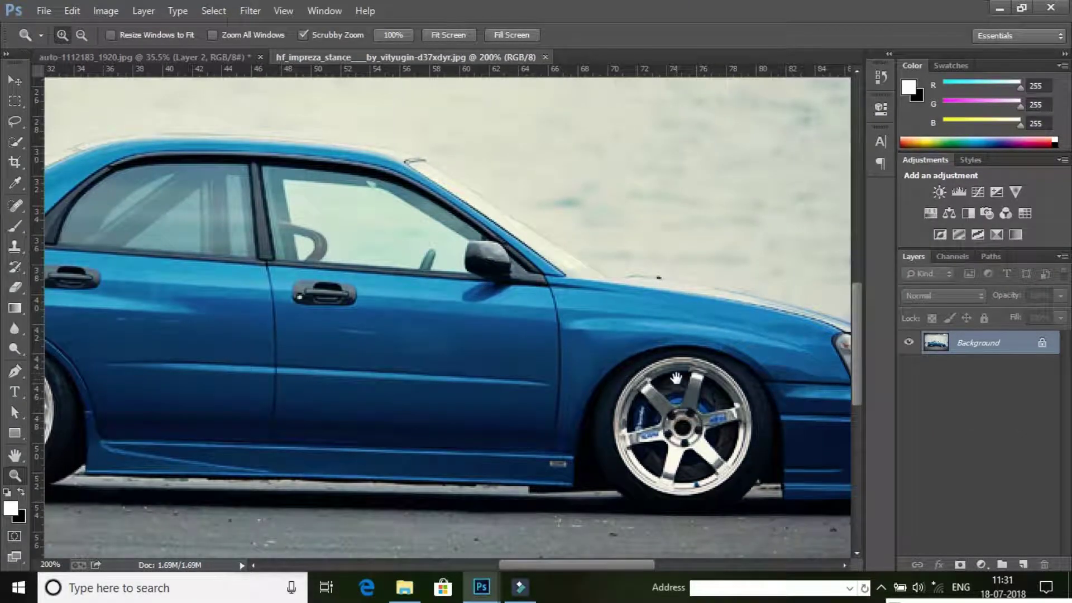
click(643, 447)
click(289, 453)
click(11, 375)
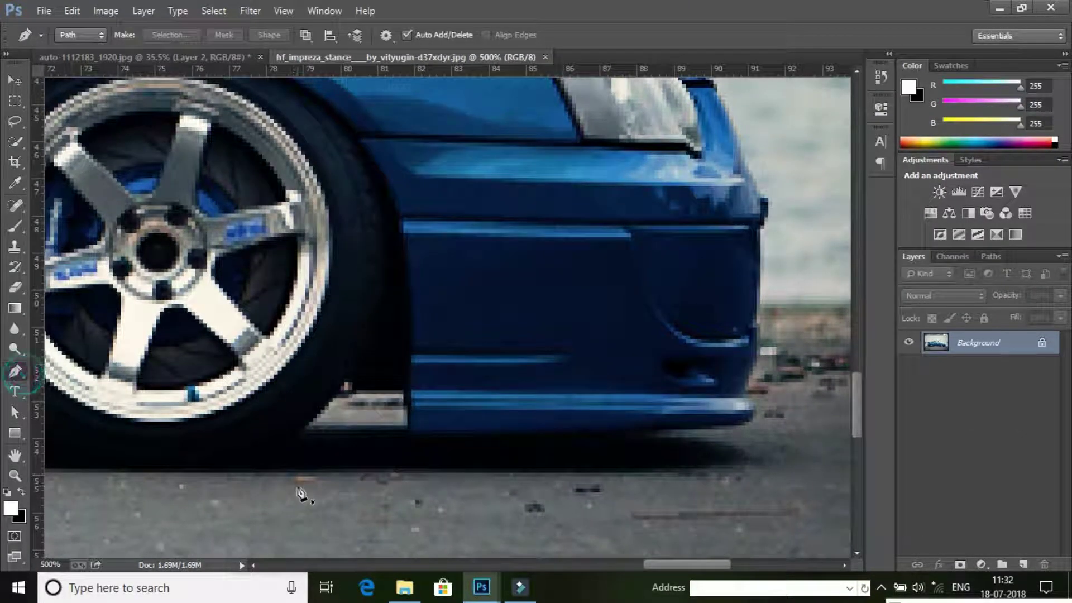
click(286, 442)
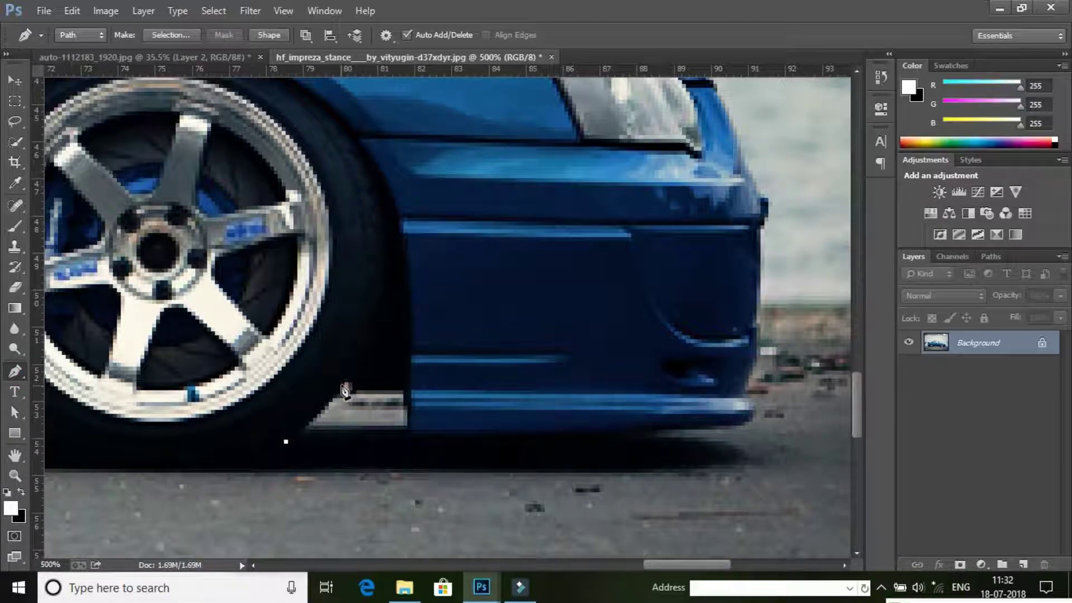
drag(345, 384, 356, 358)
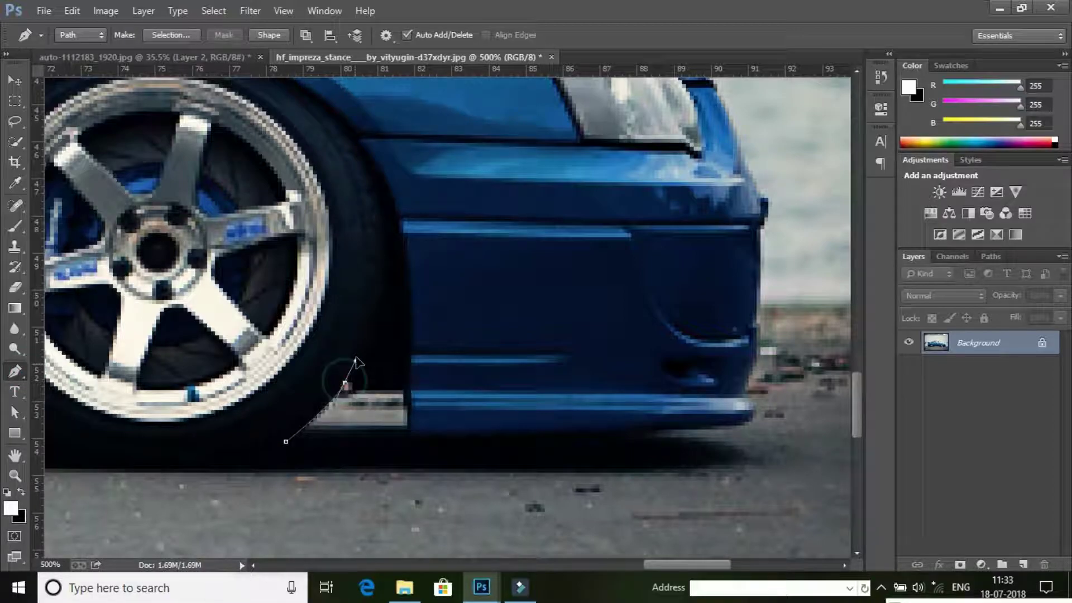
alt+click(345, 383)
click(404, 391)
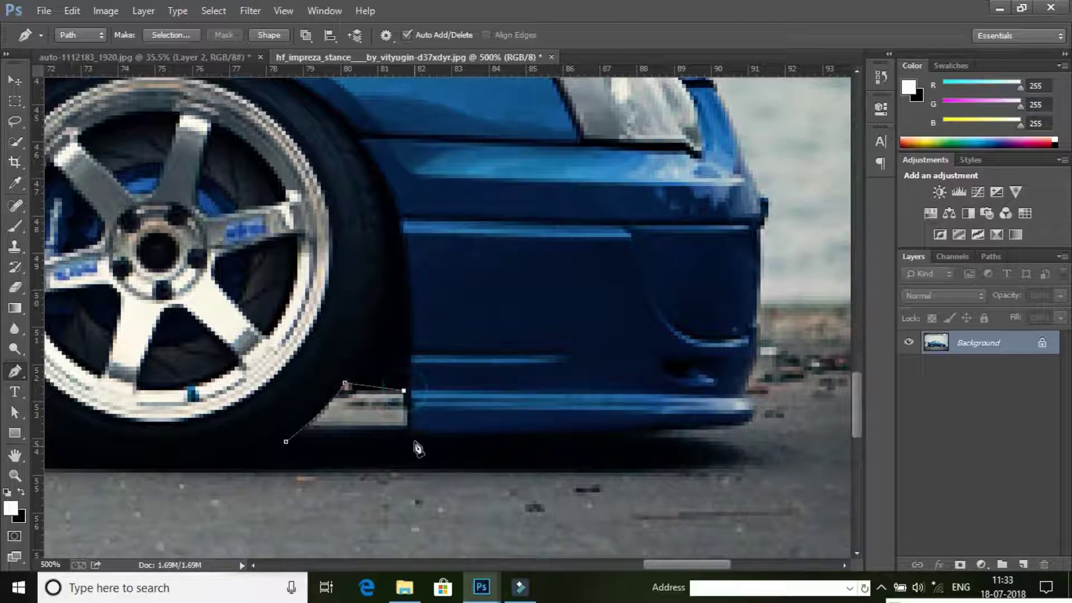
click(741, 426)
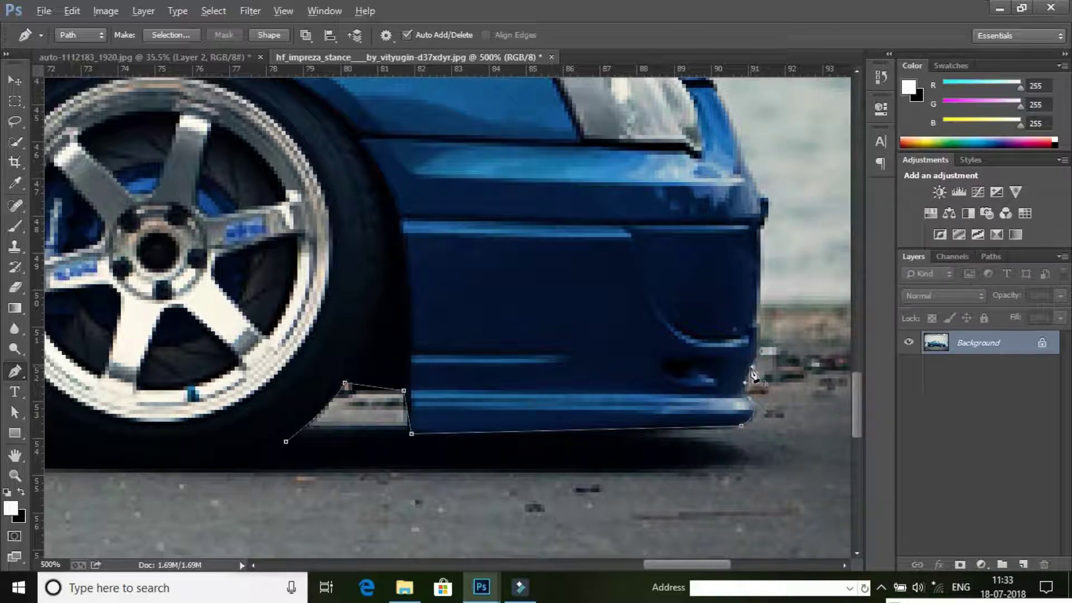
Step: Continue the path with curved anchors following the car's roof line
scroll(754, 376, up, 3)
drag(765, 305, 787, 403)
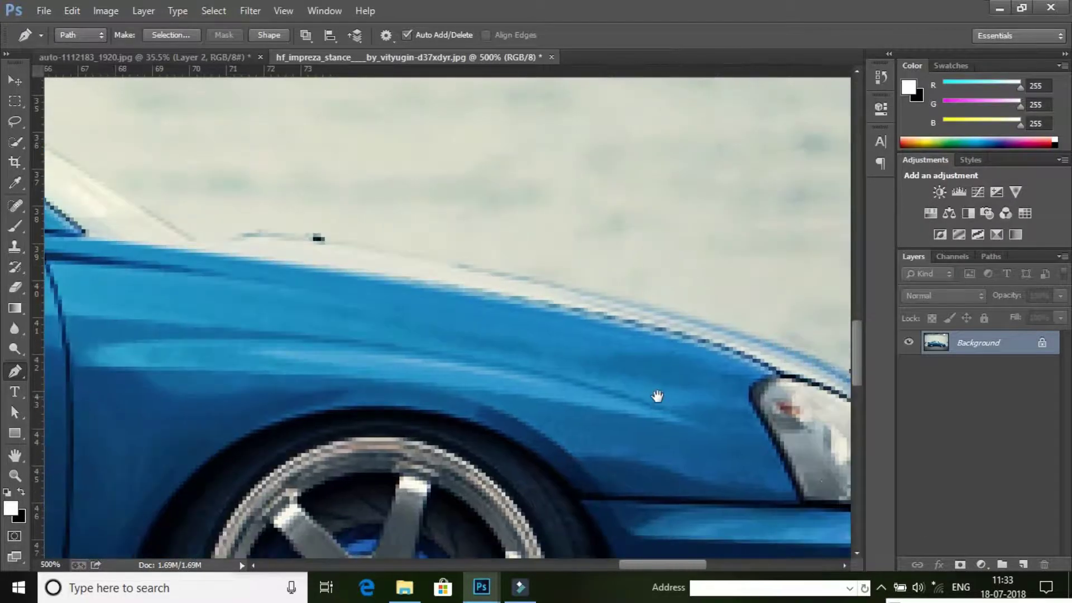
drag(474, 283, 657, 395)
mouse_move(156, 247)
mouse_down()
mouse_move(474, 309)
mouse_move(547, 443)
mouse_up()
drag(96, 161, 458, 294)
mouse_move(261, 243)
mouse_down()
mouse_move(92, 230)
mouse_move(439, 266)
mouse_up()
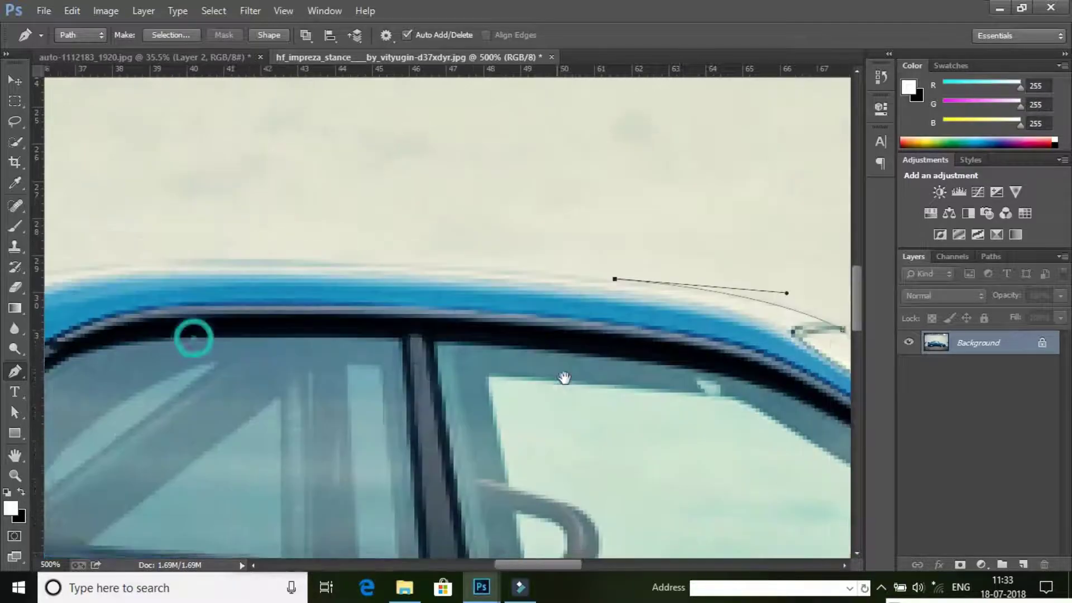
click(185, 266)
key(ctrl+minus)
key(ctrl+minus)
key(ctrl+minus)
key(ctrl+minus)
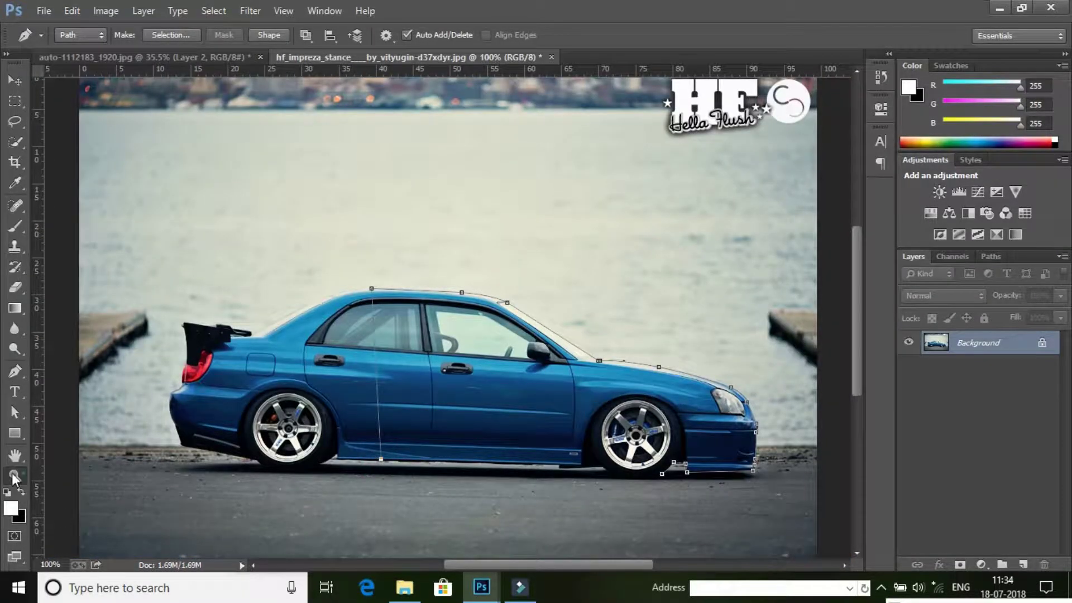
Step: Trace the sill and front wheel arch, then fit the whole image on screen
drag(391, 465, 59, 472)
drag(838, 475, 475, 408)
click(619, 423)
click(659, 420)
click(706, 373)
click(753, 379)
click(760, 414)
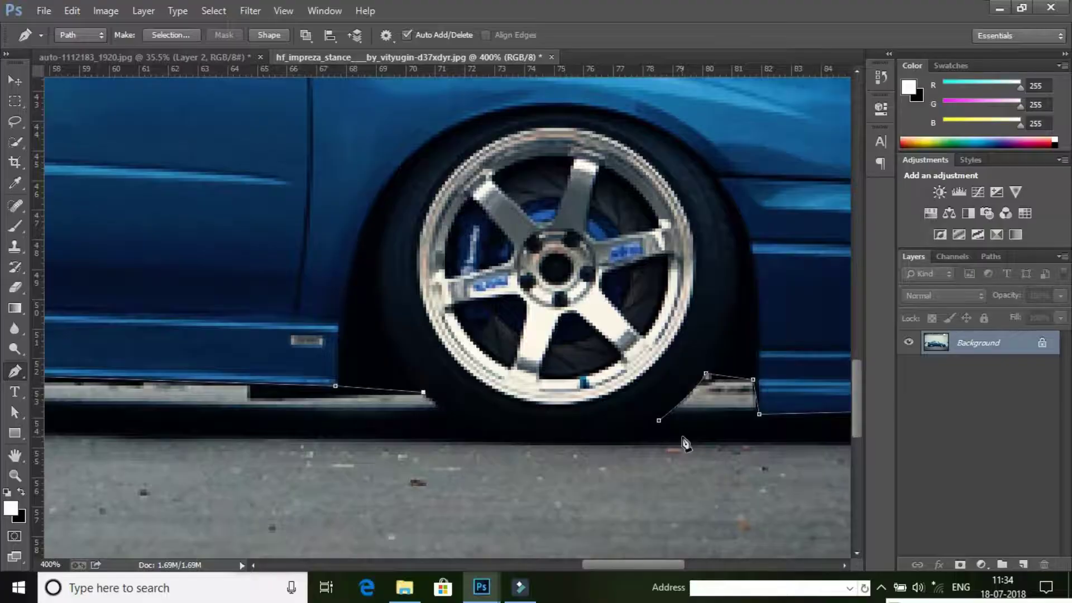
drag(659, 420, 808, 369)
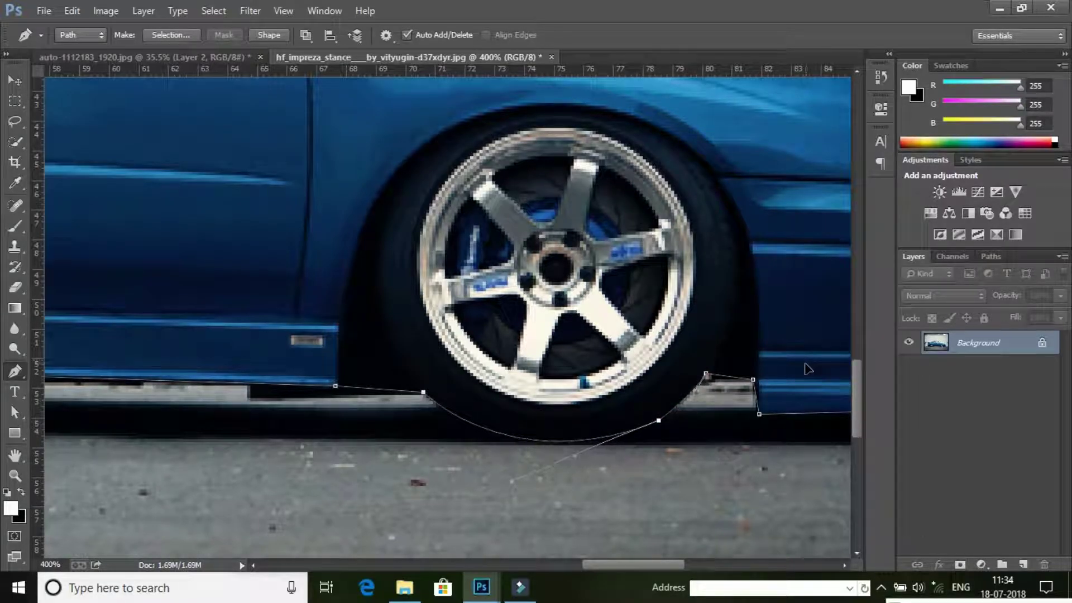
click(15, 475)
right_click(287, 253)
click(312, 266)
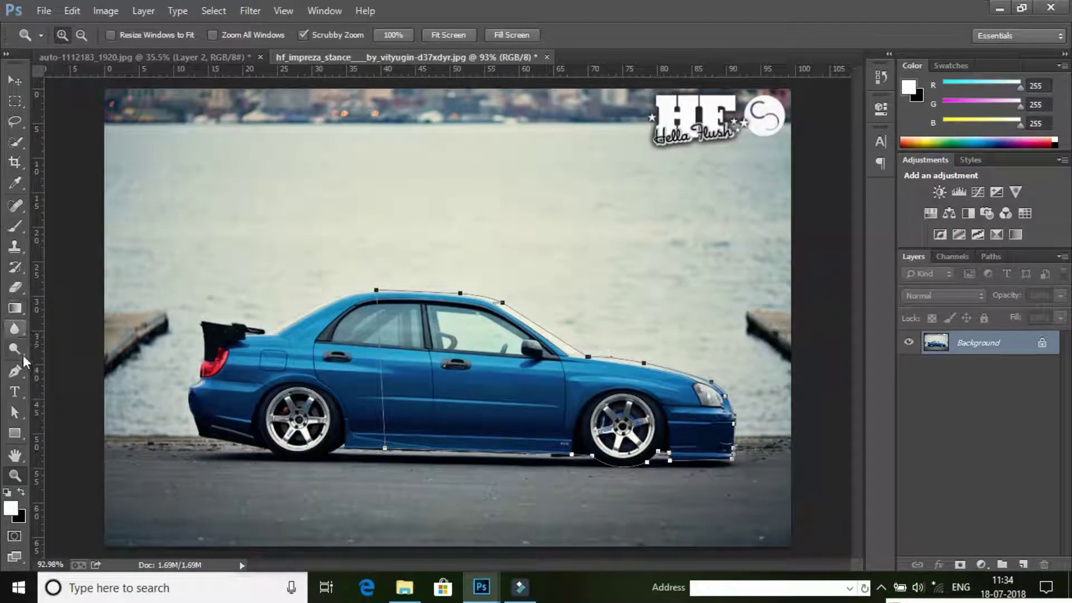
Step: Turn the car path into a 0-feather selection and copy it to Layer 1 with Ctrl+J
click(15, 372)
right_click(463, 367)
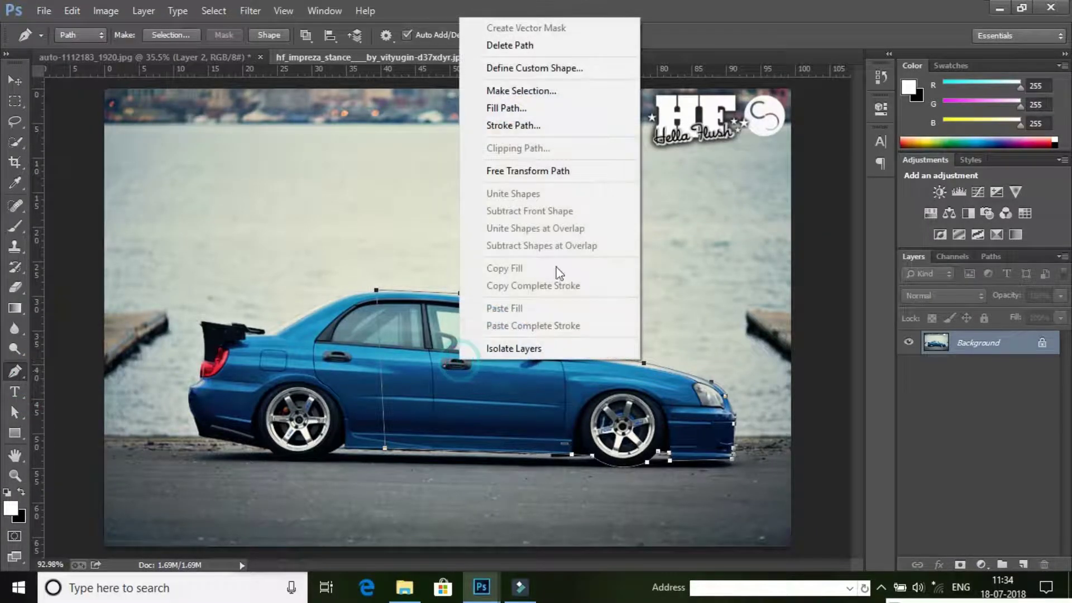
click(524, 92)
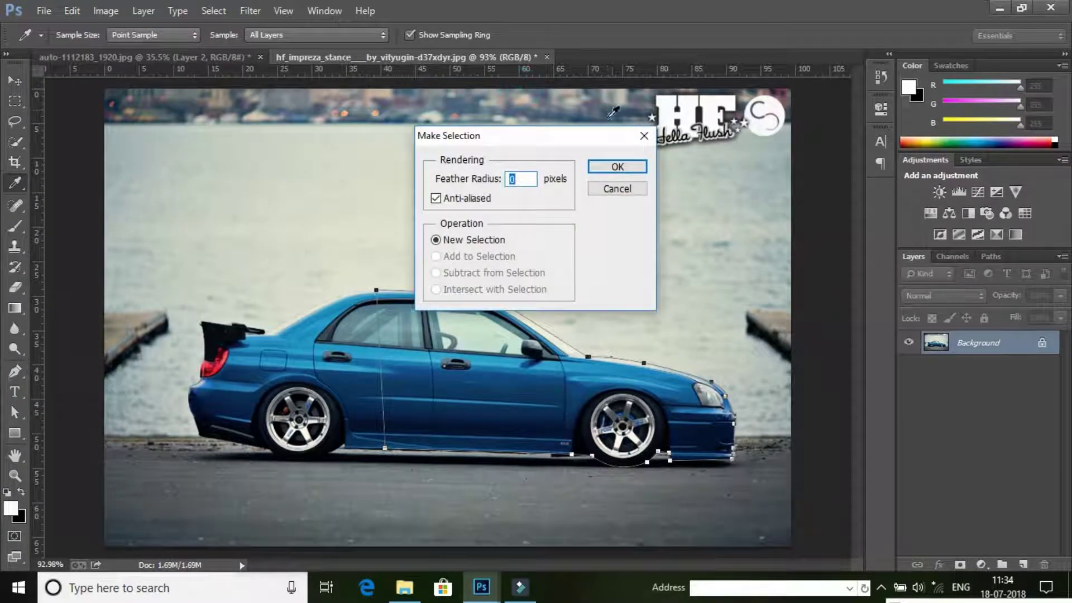
click(604, 168)
right_click(445, 354)
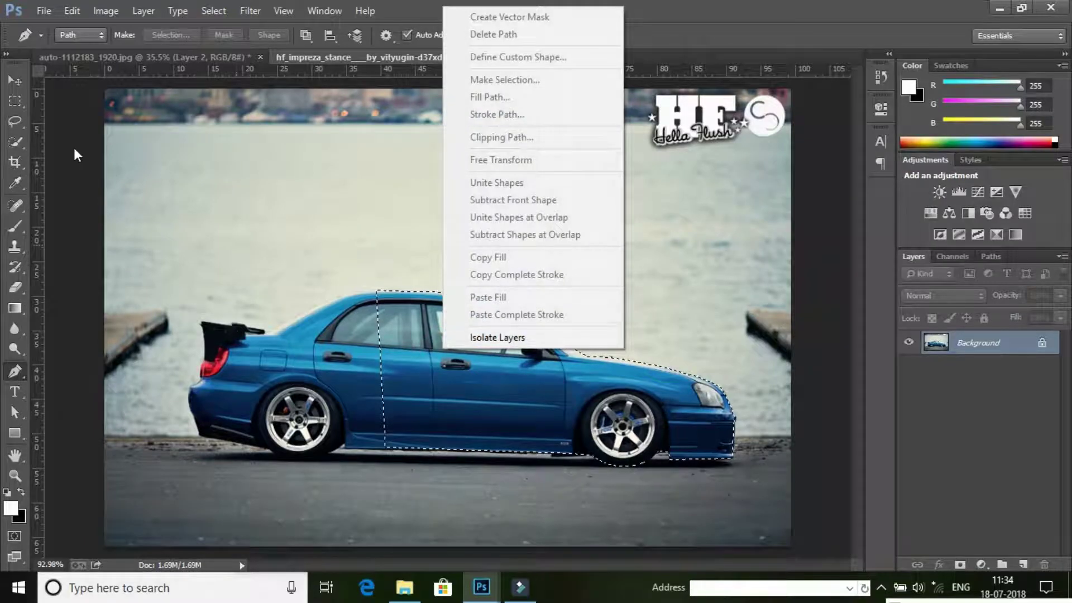
click(16, 83)
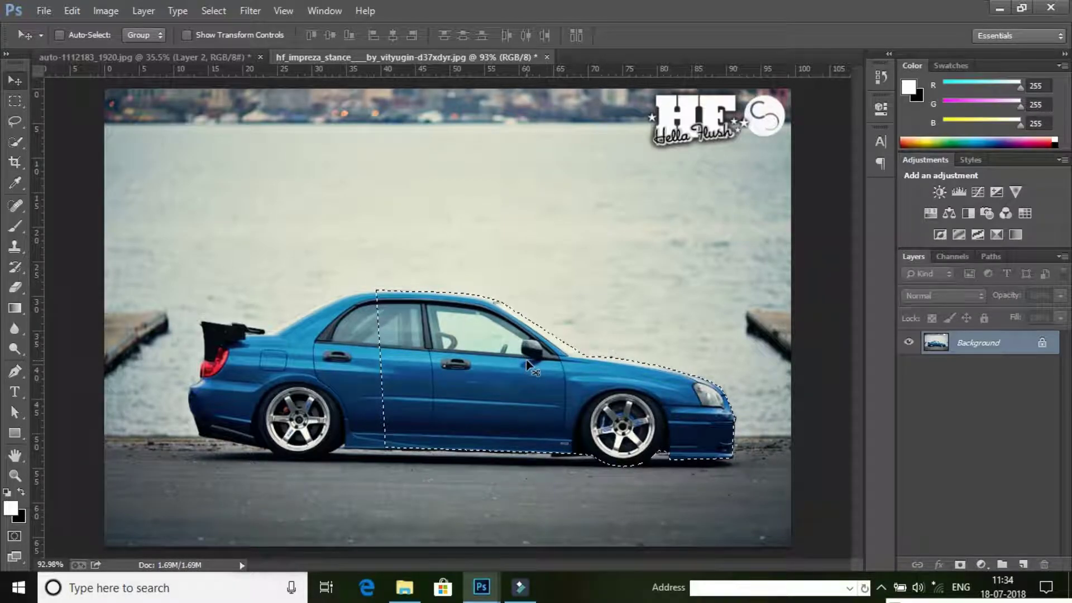
key(ctrl+j)
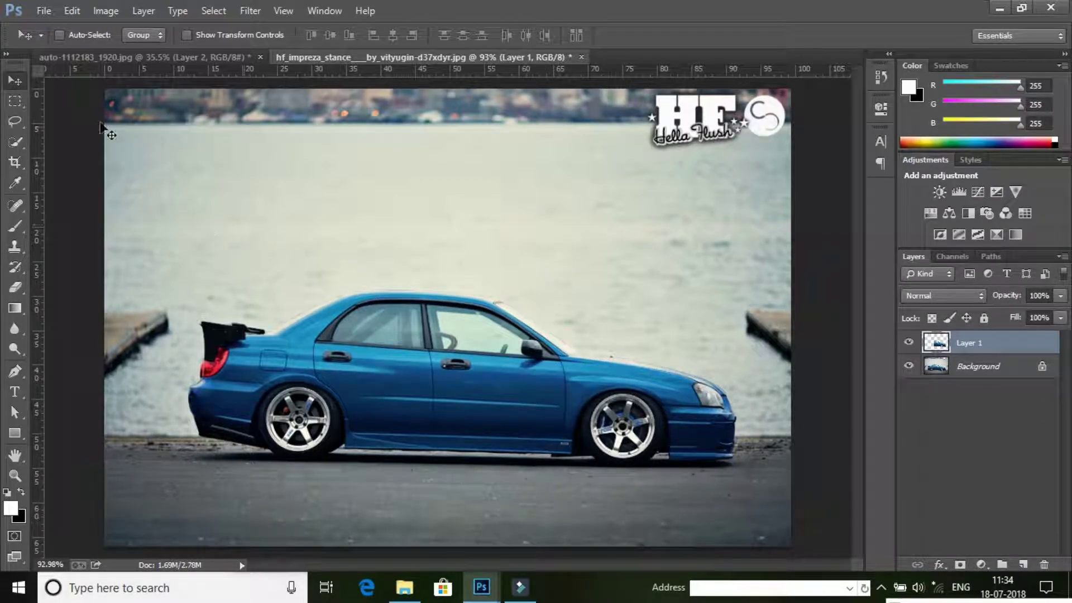
Step: Drag the car into the poster as Layer 3 and flip it horizontally at the bottom edge
mouse_move(413, 323)
mouse_down()
mouse_move(163, 69)
mouse_move(163, 18)
mouse_up()
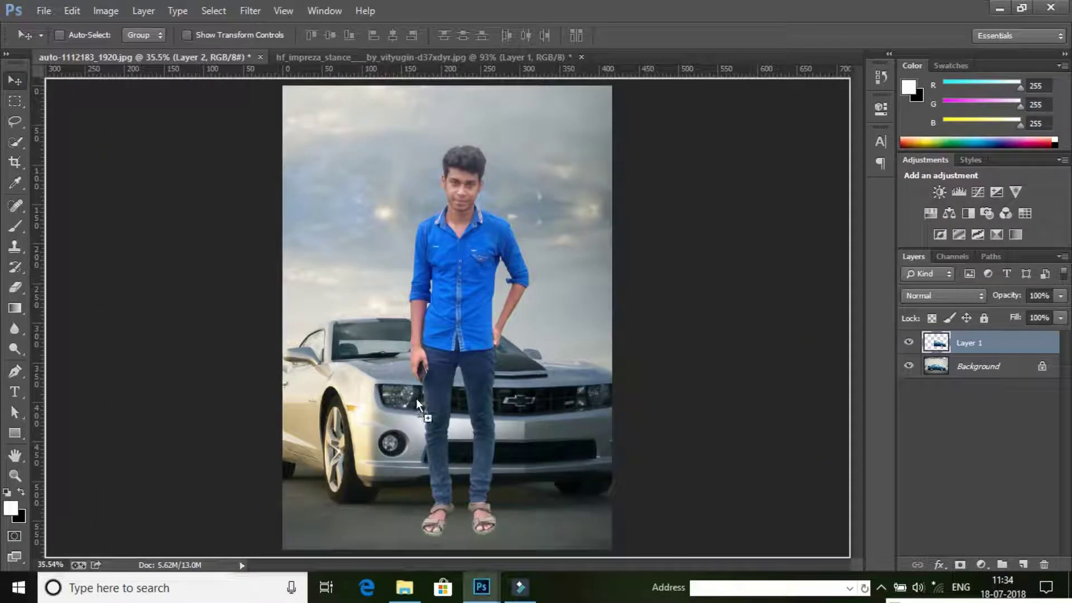
mouse_move(166, 69)
mouse_down()
mouse_move(502, 432)
mouse_move(617, 476)
mouse_up()
key(ctrl+t)
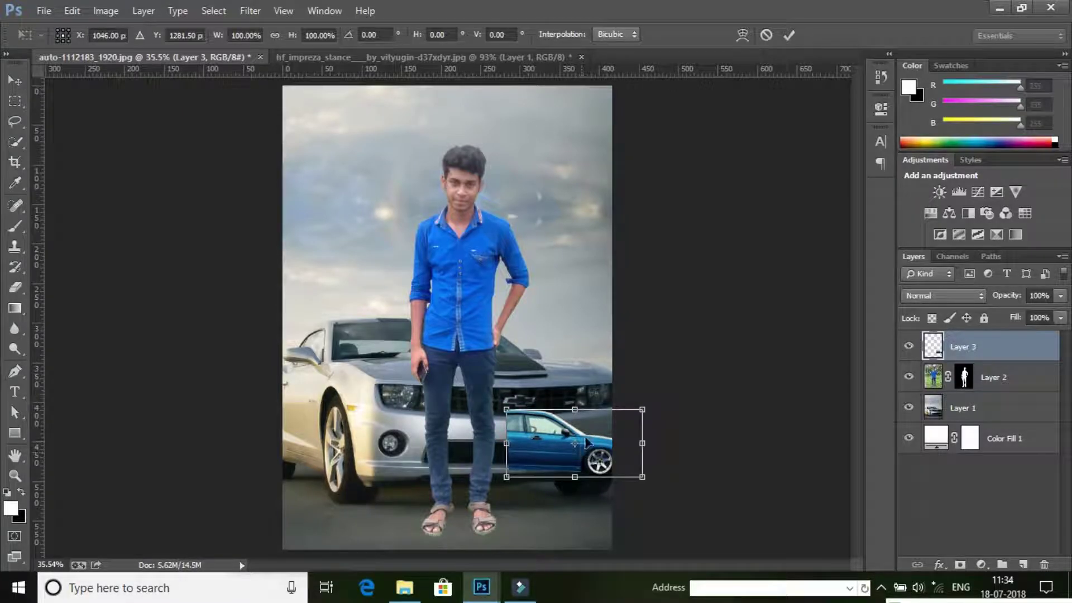
right_click(597, 431)
click(654, 402)
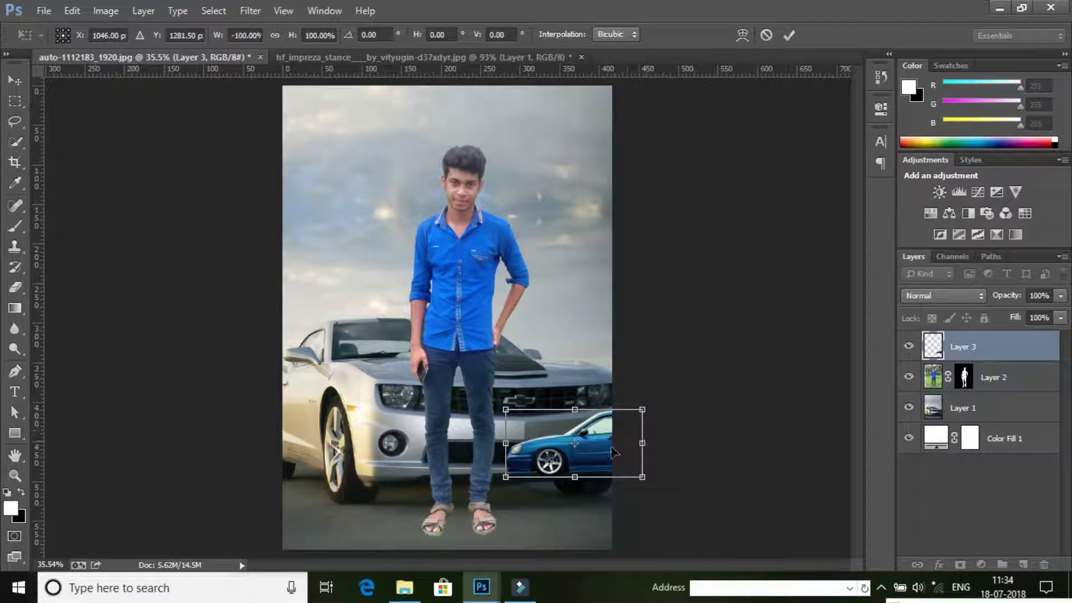
drag(601, 457, 591, 530)
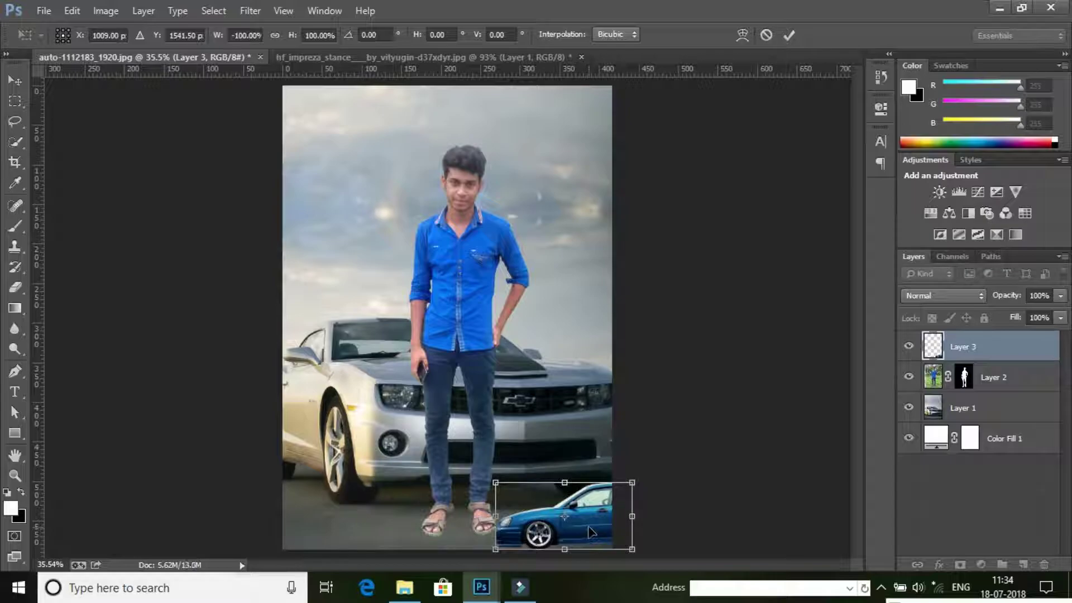
Step: Scale the car to about 563% and position its front across the poster's lower part
key(ctrl+minus)
key(ctrl+minus)
key(ctrl+minus)
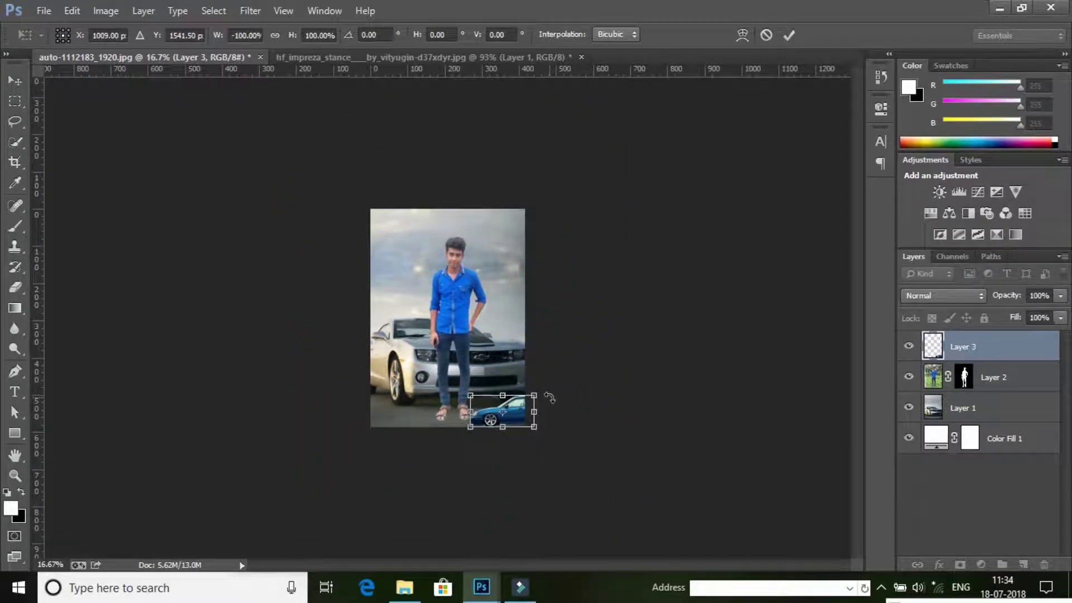
drag(535, 394, 816, 238)
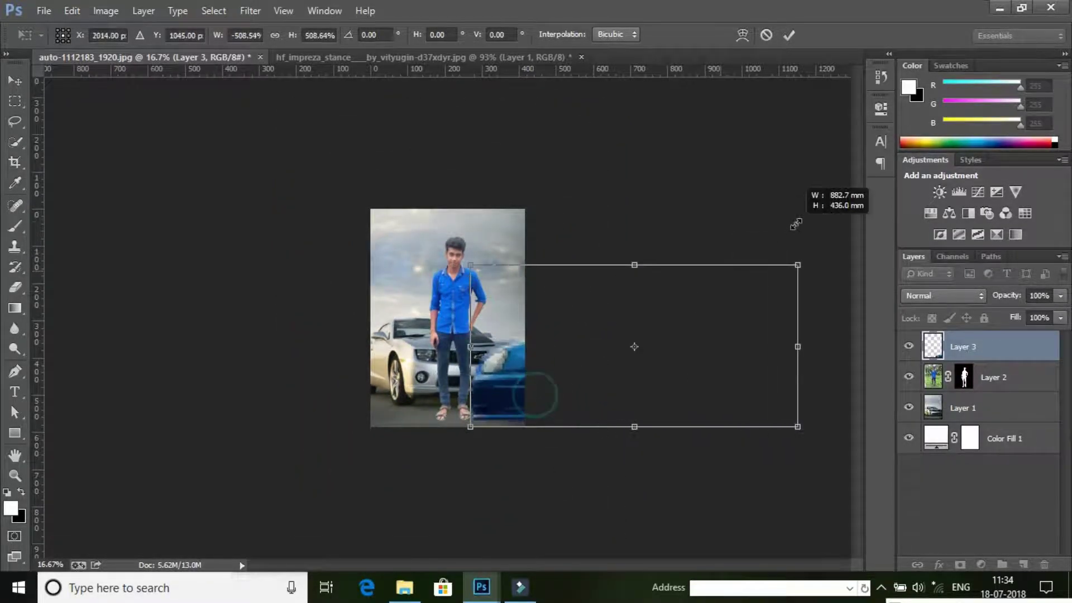
drag(742, 330, 669, 376)
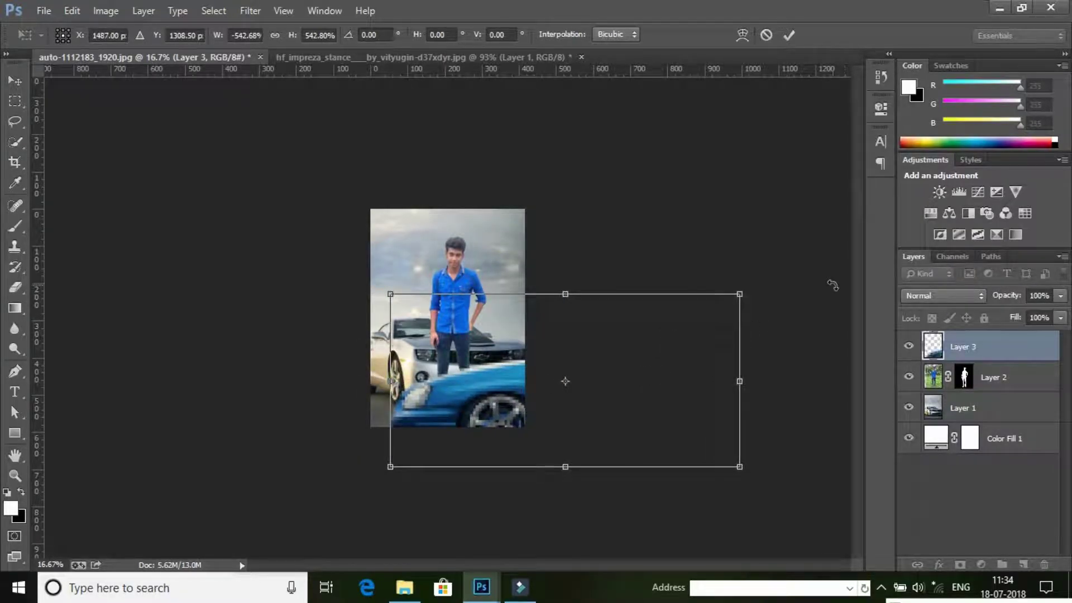
drag(742, 296, 804, 269)
mouse_move(711, 335)
mouse_down()
mouse_move(745, 363)
mouse_move(735, 360)
mouse_up()
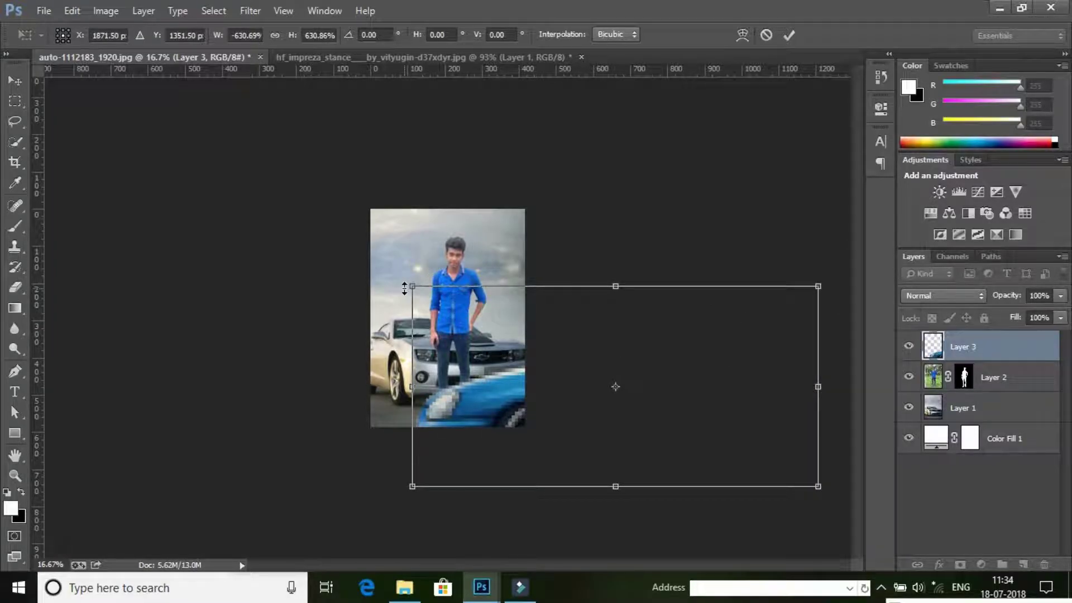
drag(405, 288, 454, 307)
mouse_move(525, 374)
mouse_down()
mouse_move(473, 349)
mouse_move(487, 367)
mouse_up()
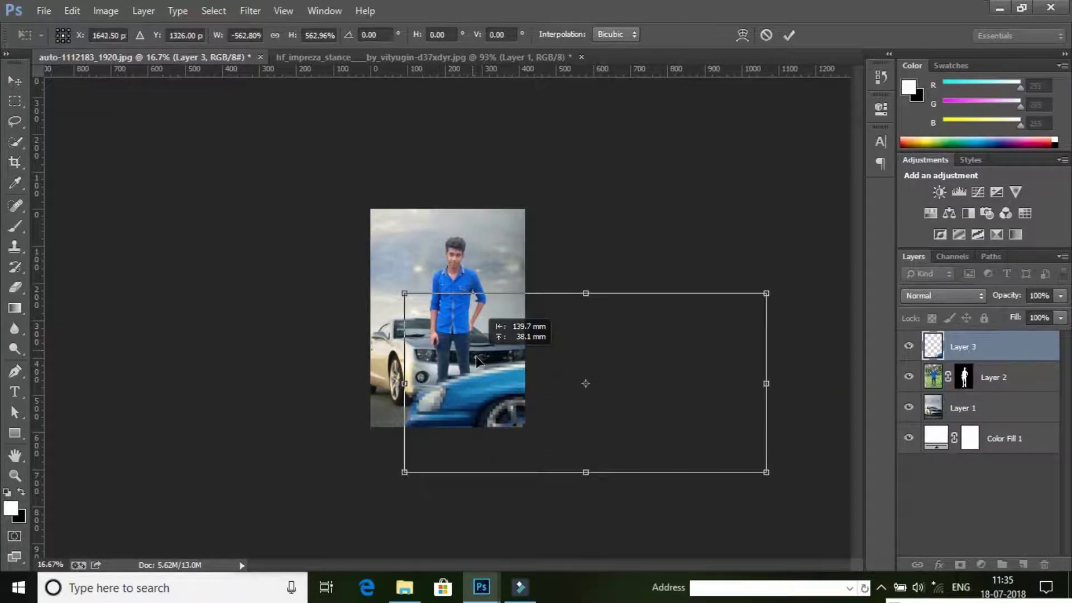
click(789, 35)
Step: Apply a Gaussian Blur of about 20.9 pixels to the foreground blue car
click(14, 476)
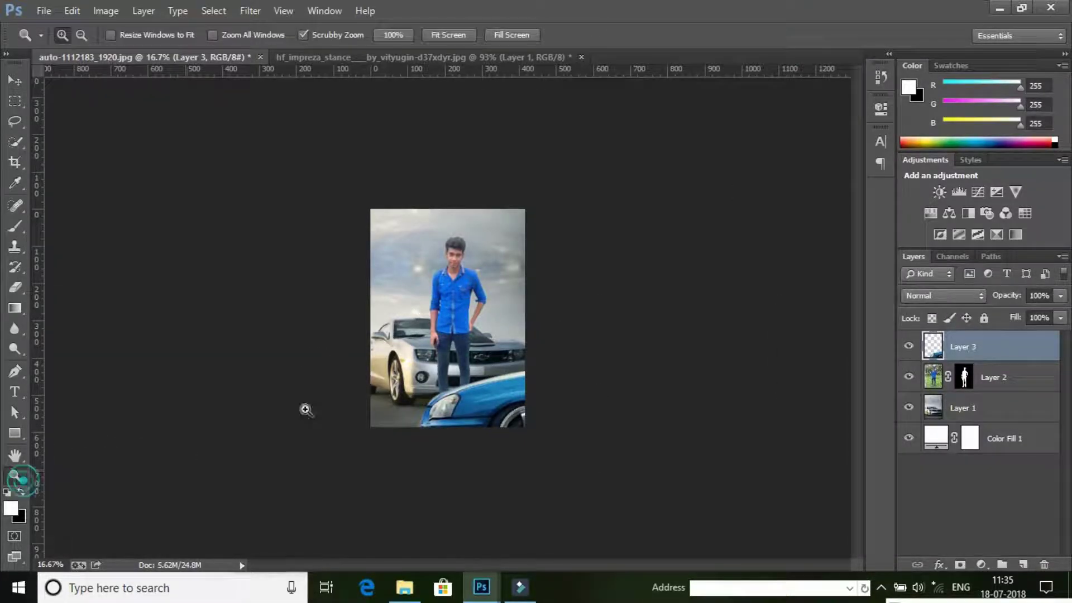
drag(409, 355, 491, 416)
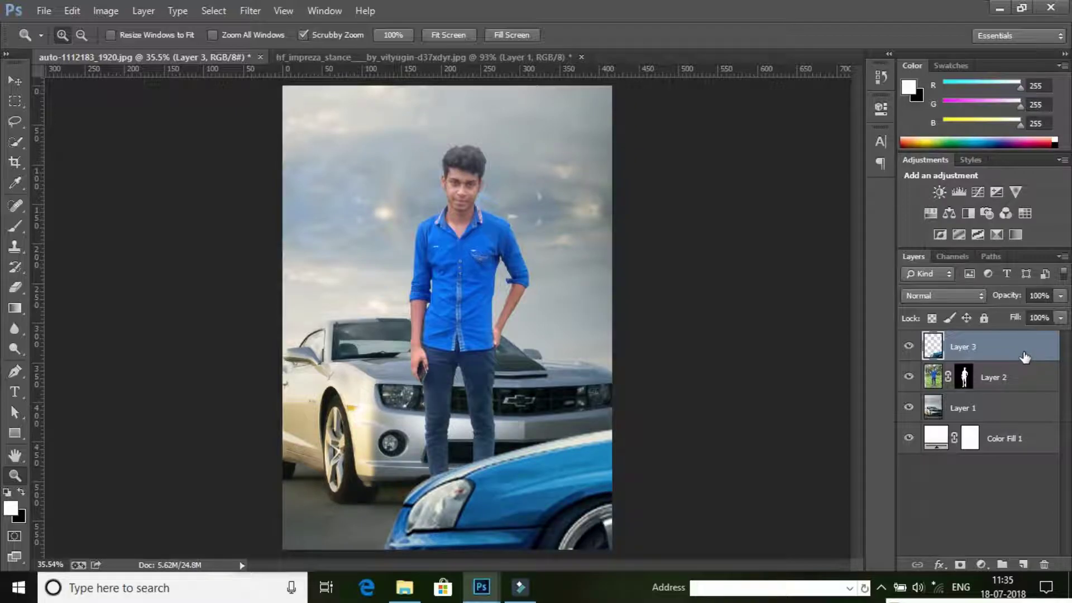
click(250, 11)
mouse_move(258, 184)
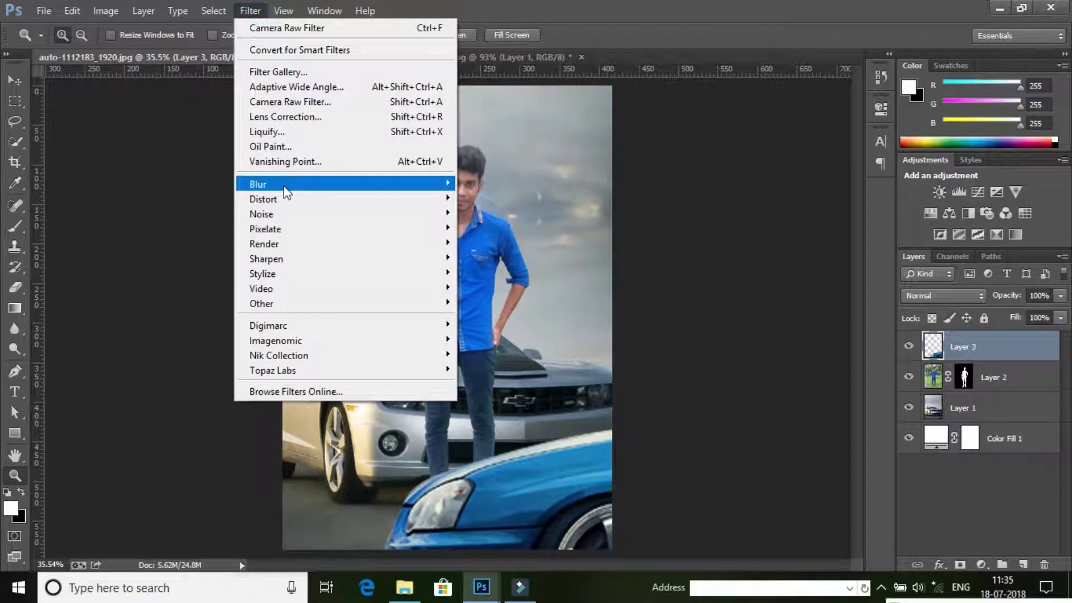
click(521, 294)
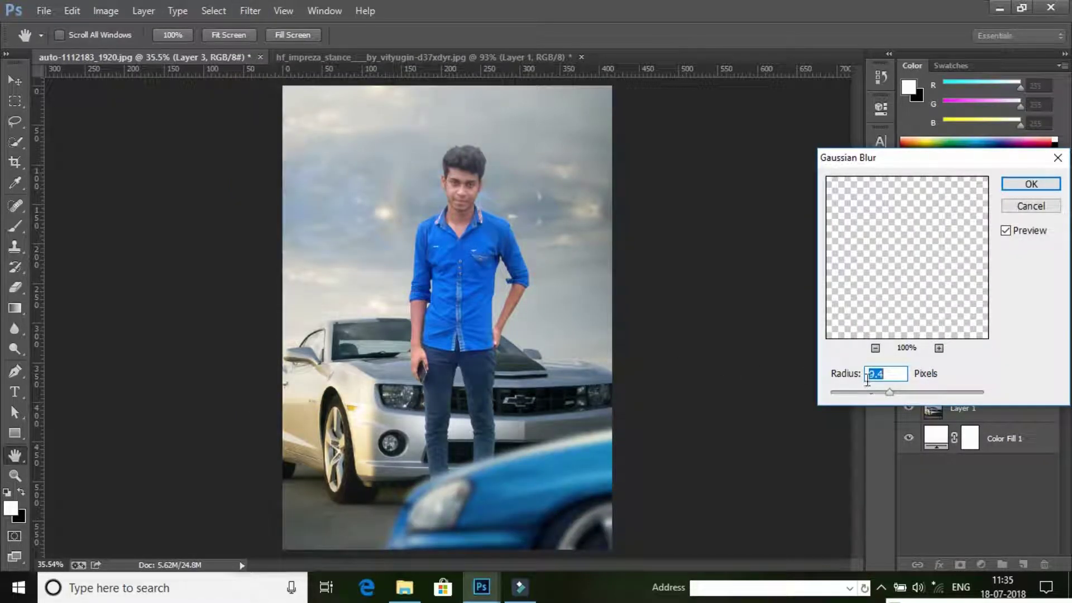
drag(889, 393, 899, 392)
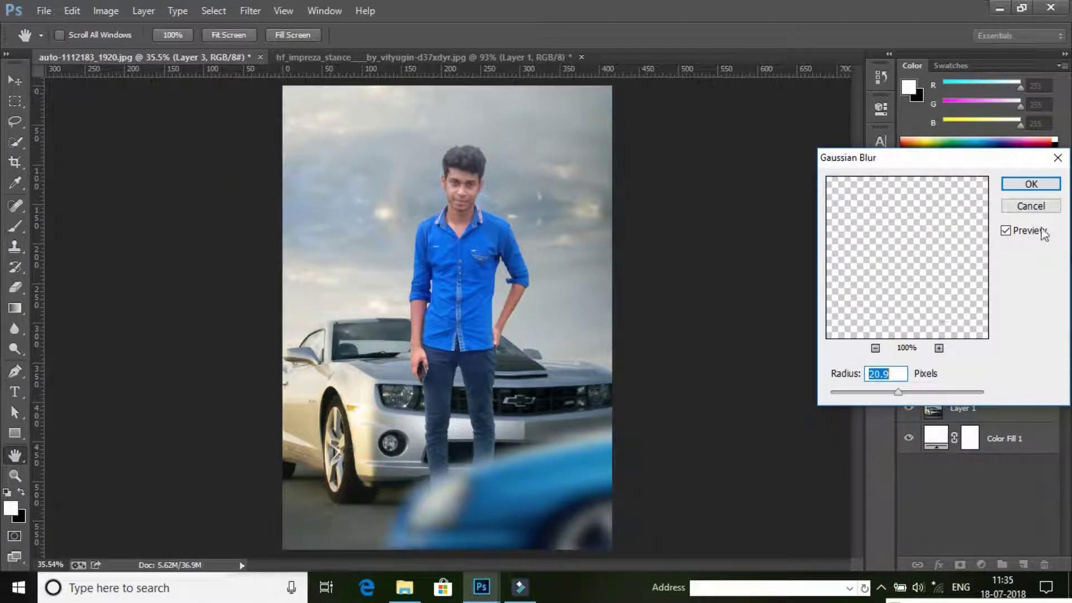
click(1032, 185)
Step: Enlarge the blurred car to about 105.6% and reposition it
key(z)
right_click(358, 325)
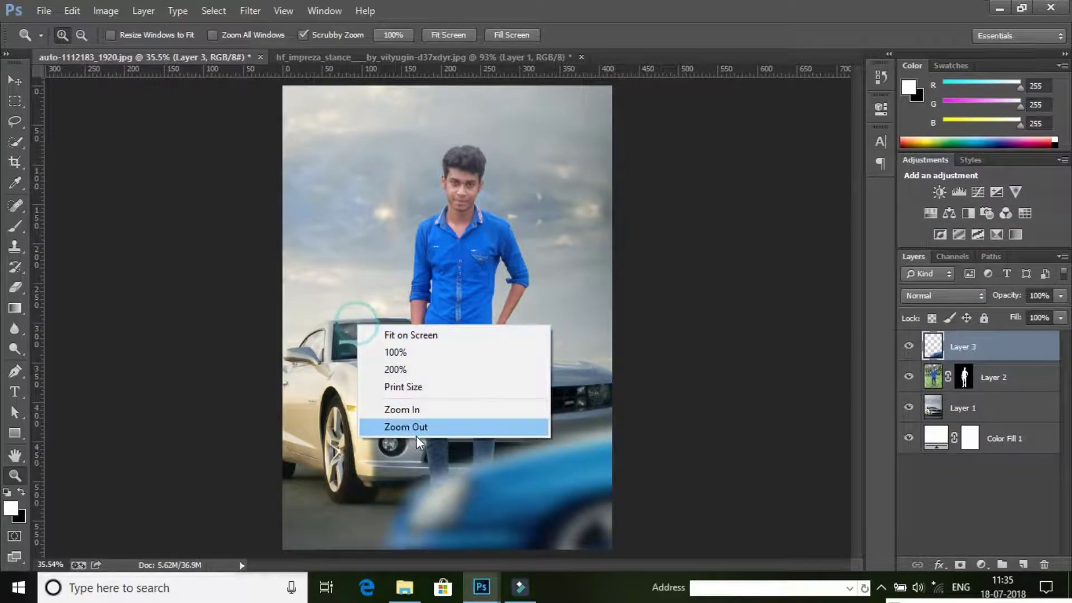
click(417, 428)
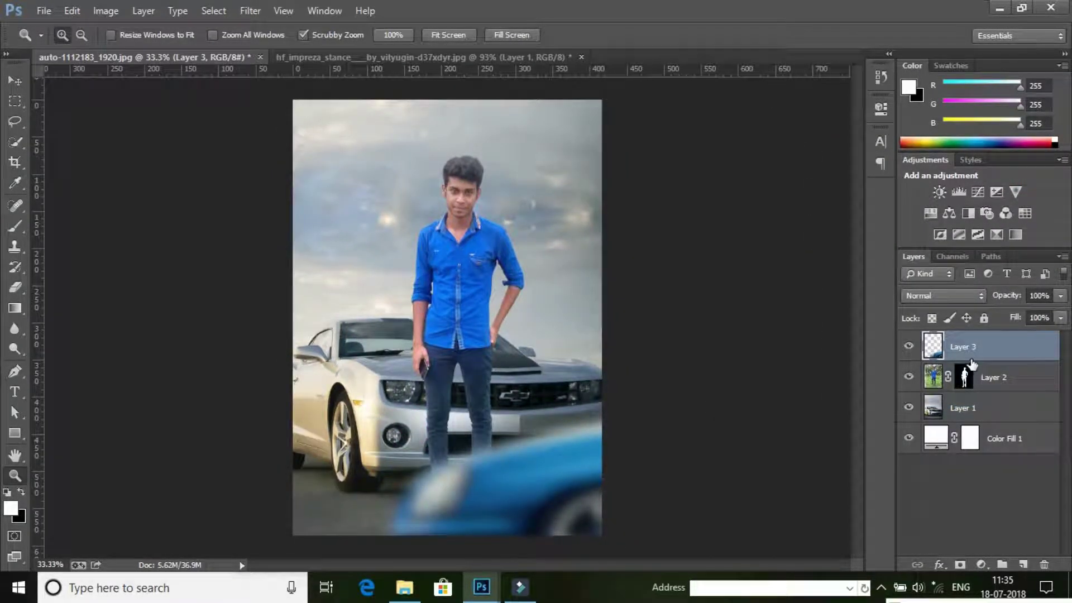
key(ctrl+t)
mouse_move(563, 413)
mouse_down()
mouse_move(540, 383)
mouse_move(563, 426)
mouse_up()
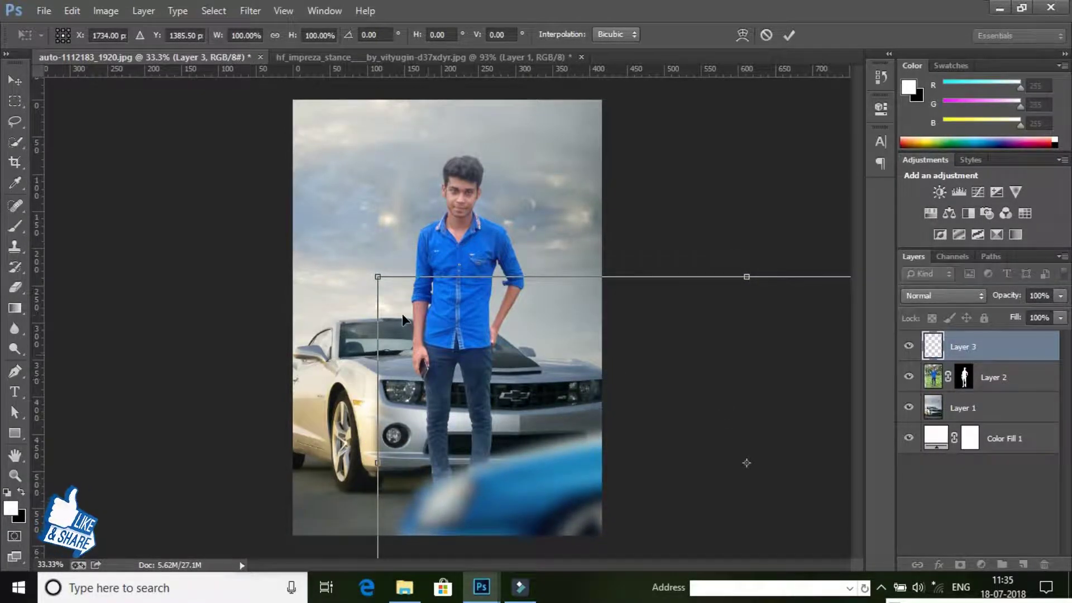
drag(375, 279, 335, 253)
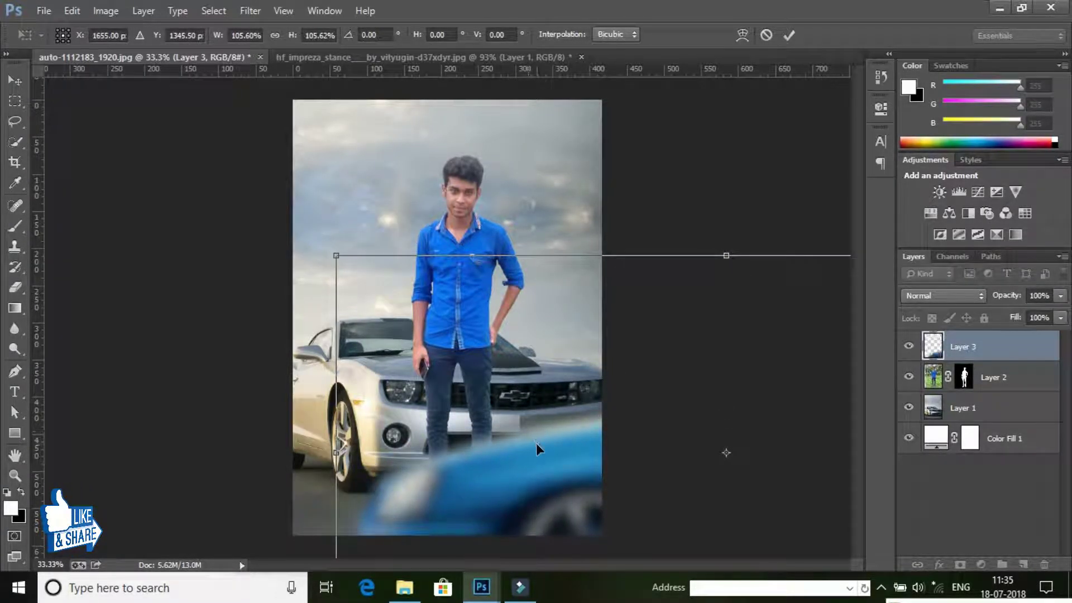
drag(536, 443, 556, 443)
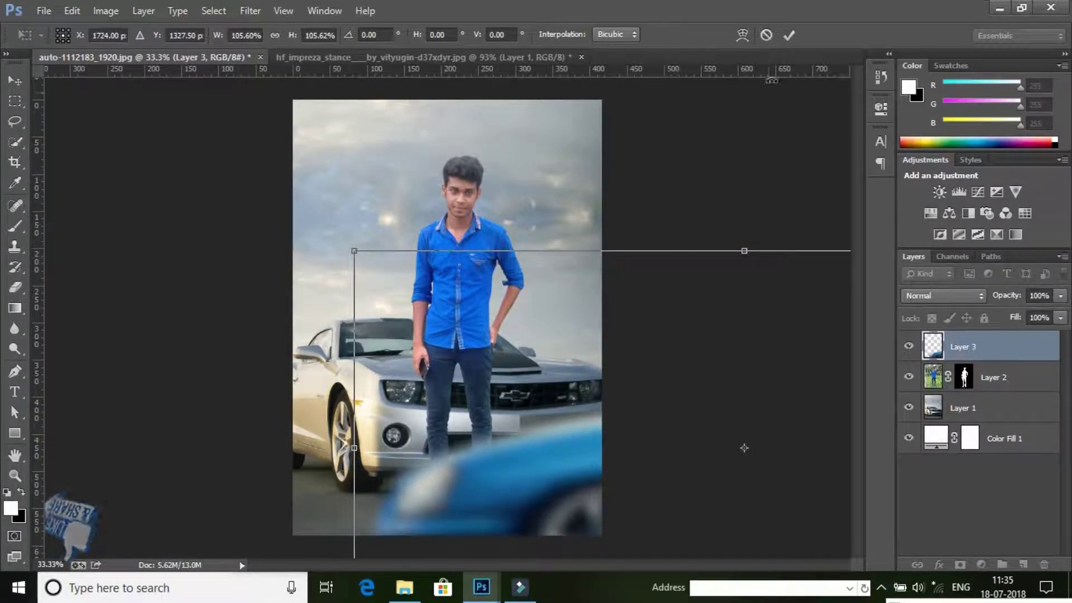
click(789, 35)
Step: Use Apply Layer Mask on Layer 2's mask, then zoom in on the man
key(z)
click(433, 268)
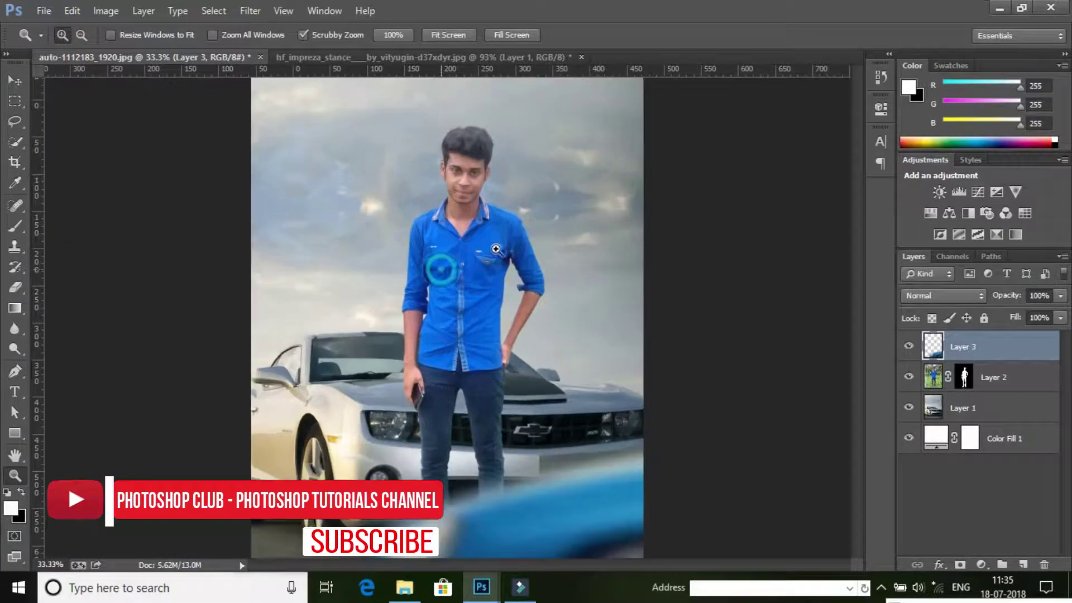
right_click(505, 244)
click(554, 347)
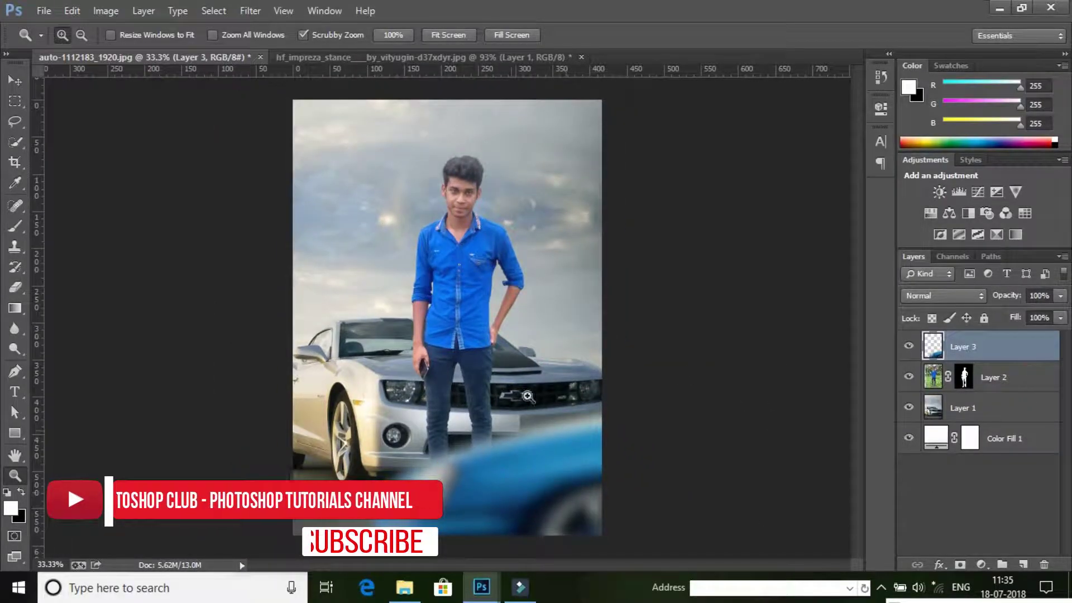
click(1001, 407)
click(965, 378)
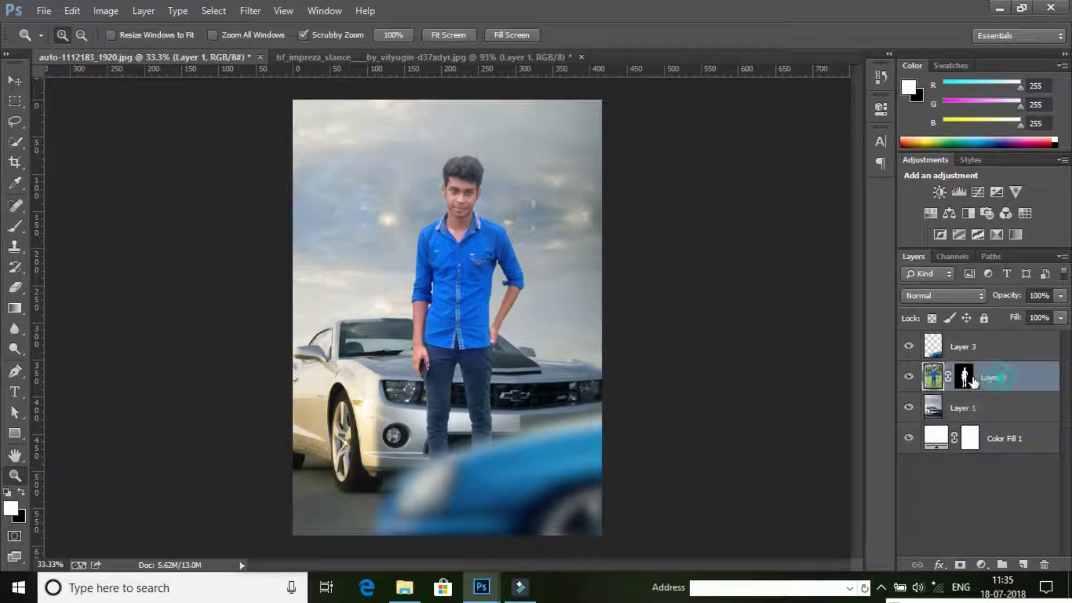
right_click(966, 379)
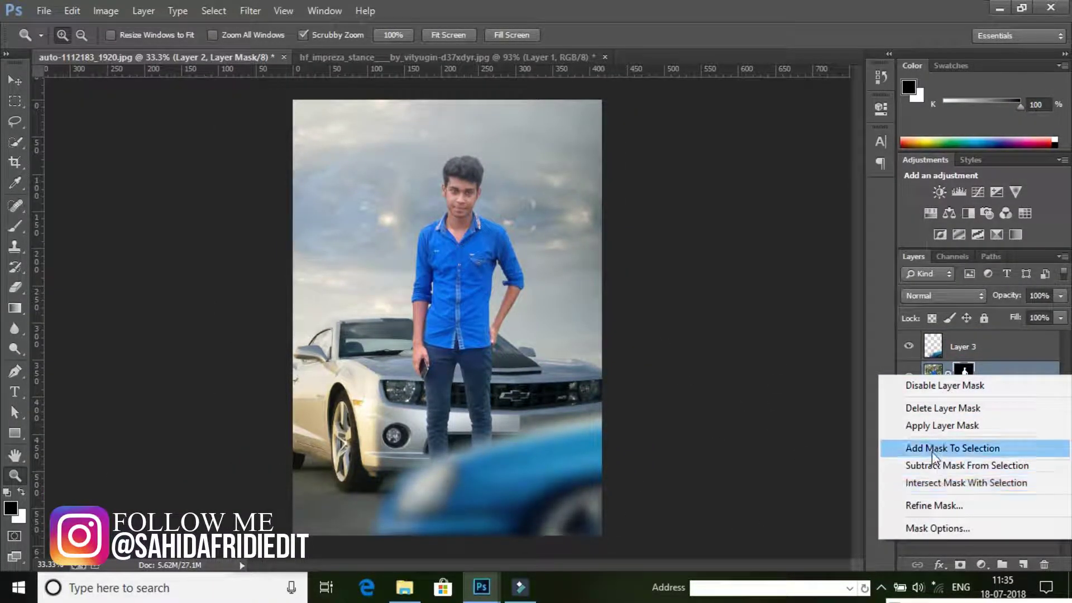
click(951, 427)
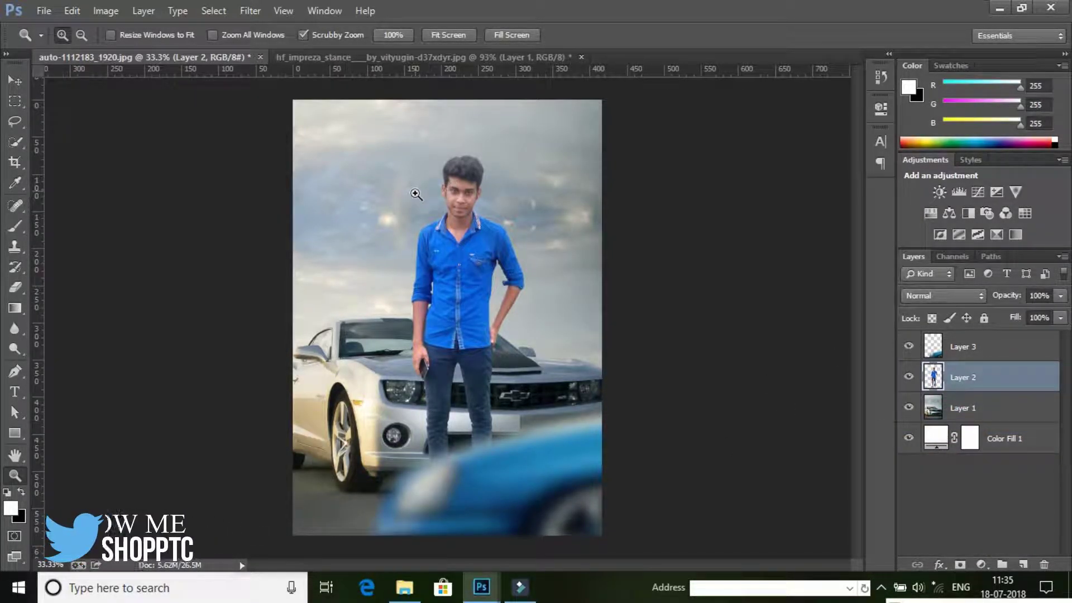
click(457, 133)
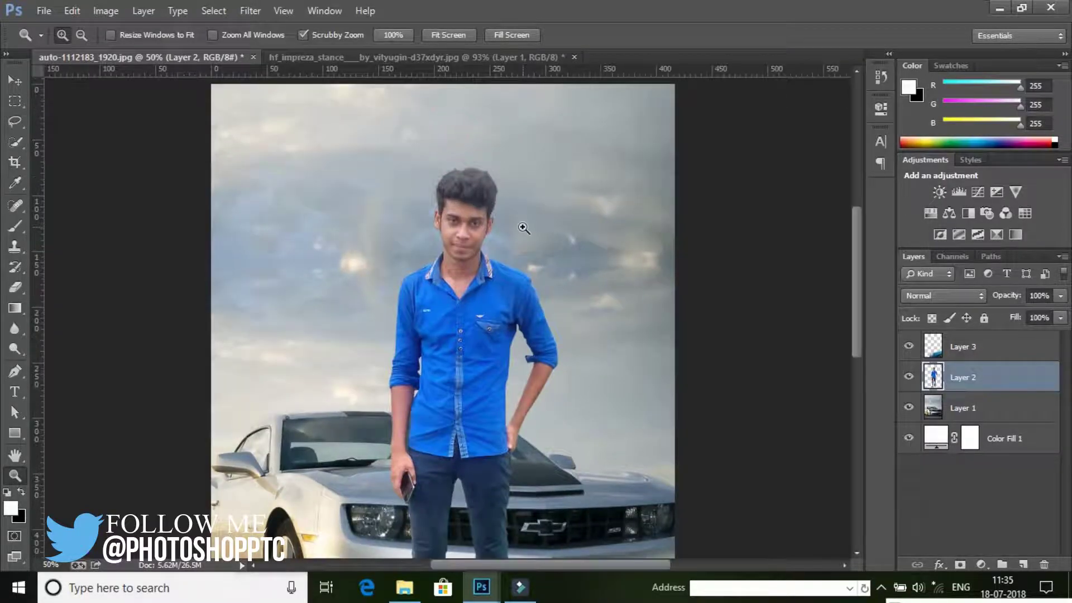
click(495, 191)
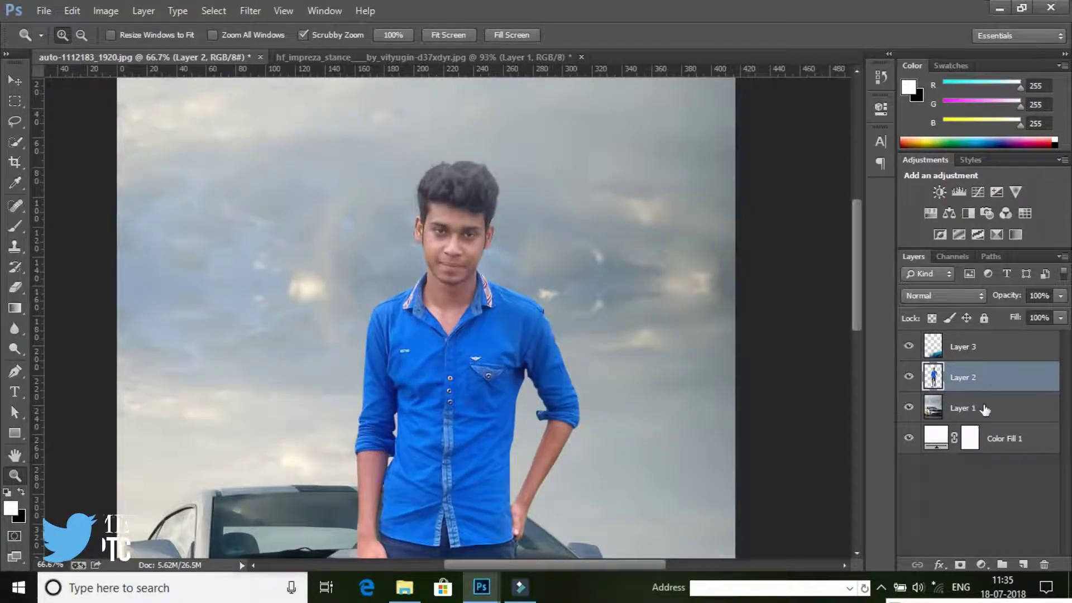
click(106, 11)
mouse_move(129, 50)
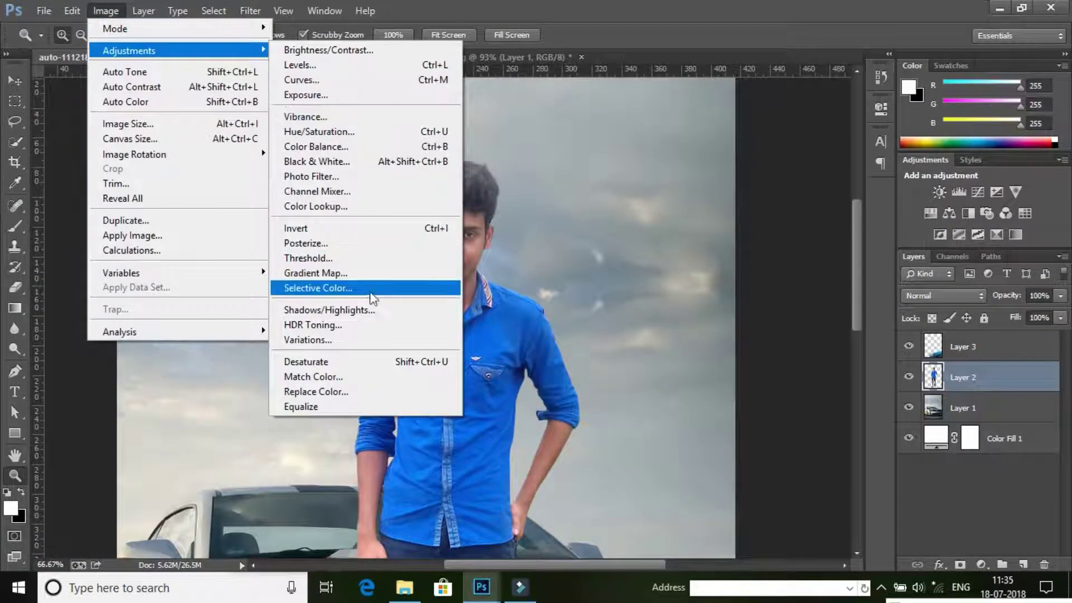
Step: Apply Selective Color: Reds Black -19 with less Yellow; Yellows Black -11, Cyan +12
click(359, 288)
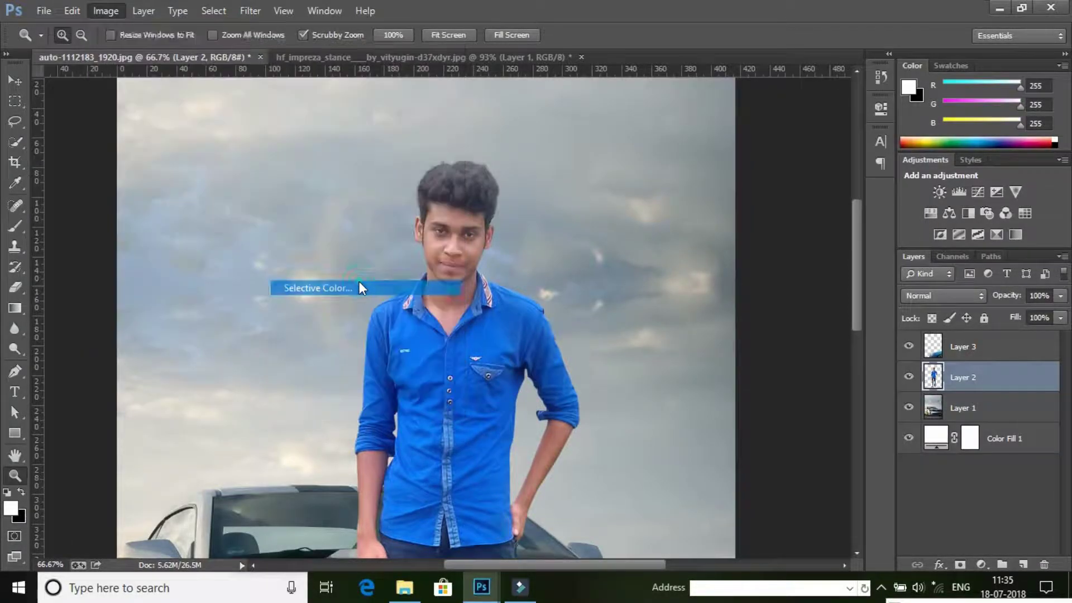
drag(793, 367, 778, 369)
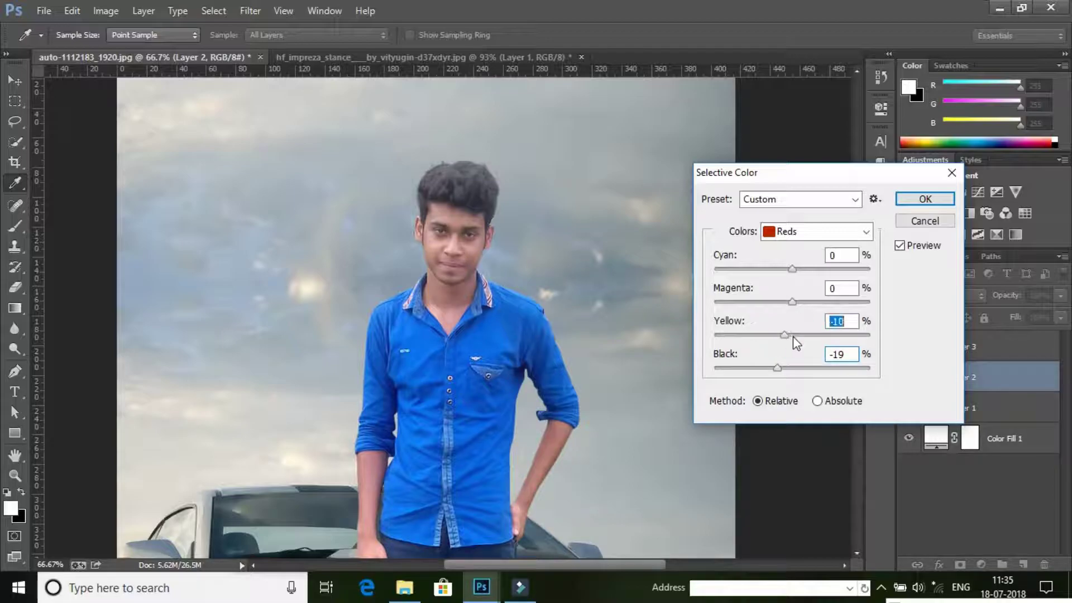
drag(806, 338, 790, 340)
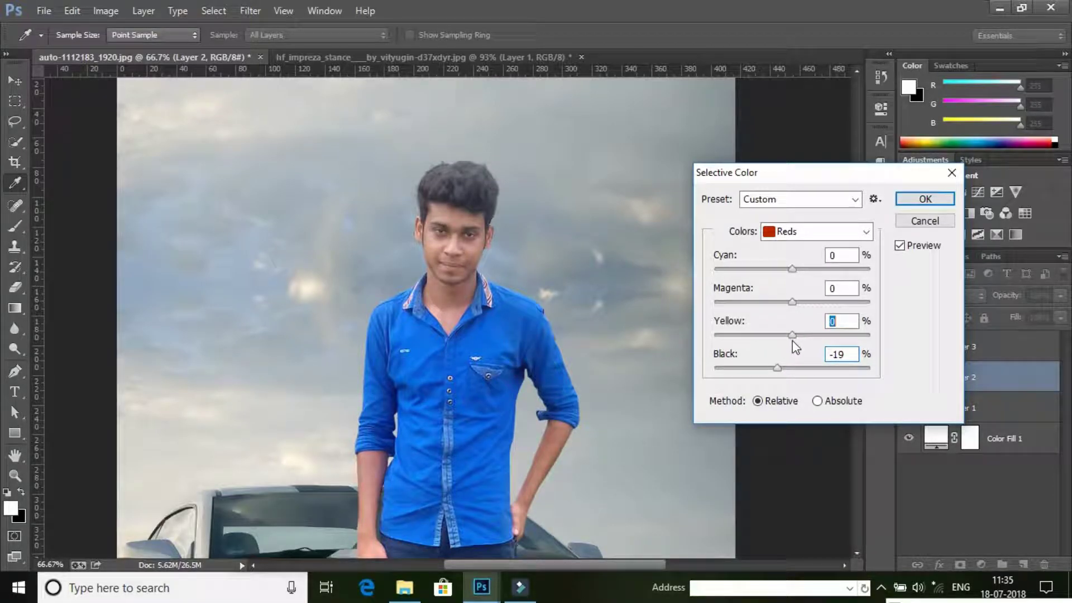
click(793, 269)
click(808, 236)
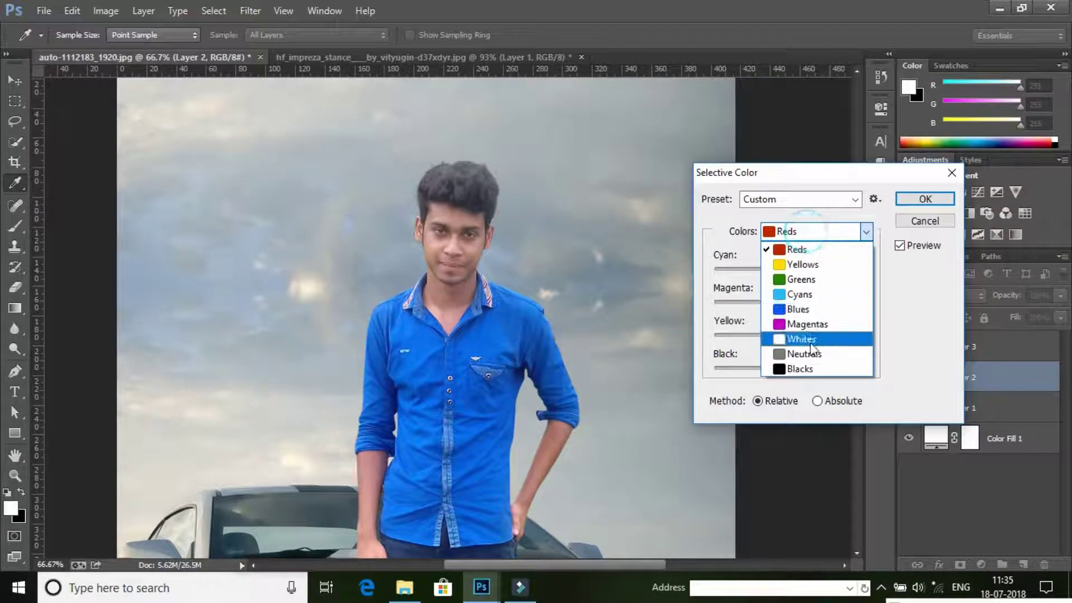
click(794, 260)
mouse_move(793, 369)
mouse_down()
mouse_move(784, 368)
mouse_move(786, 336)
mouse_up()
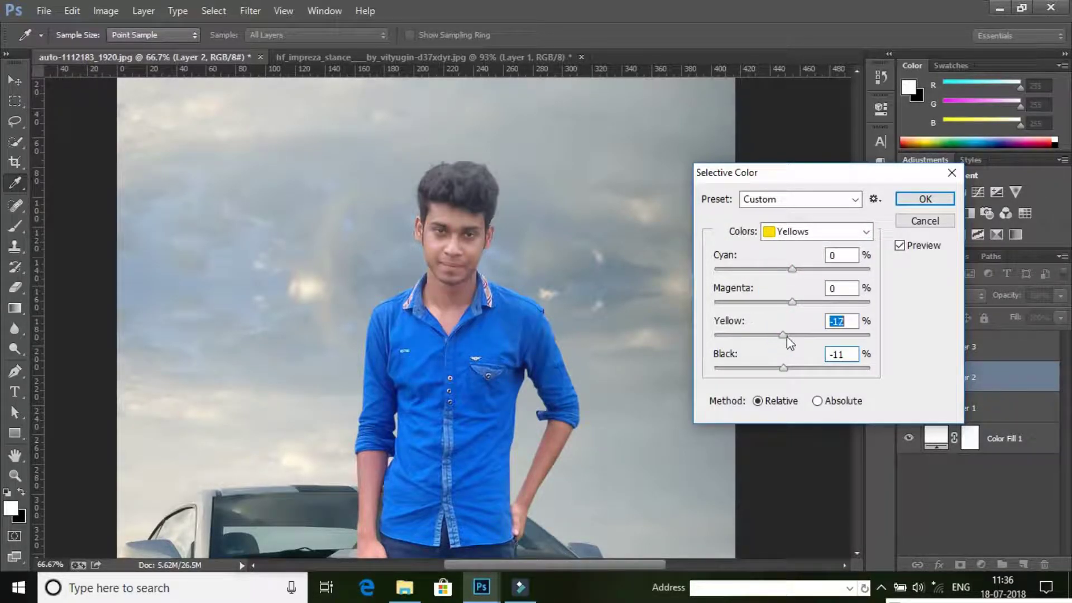
drag(784, 269, 802, 272)
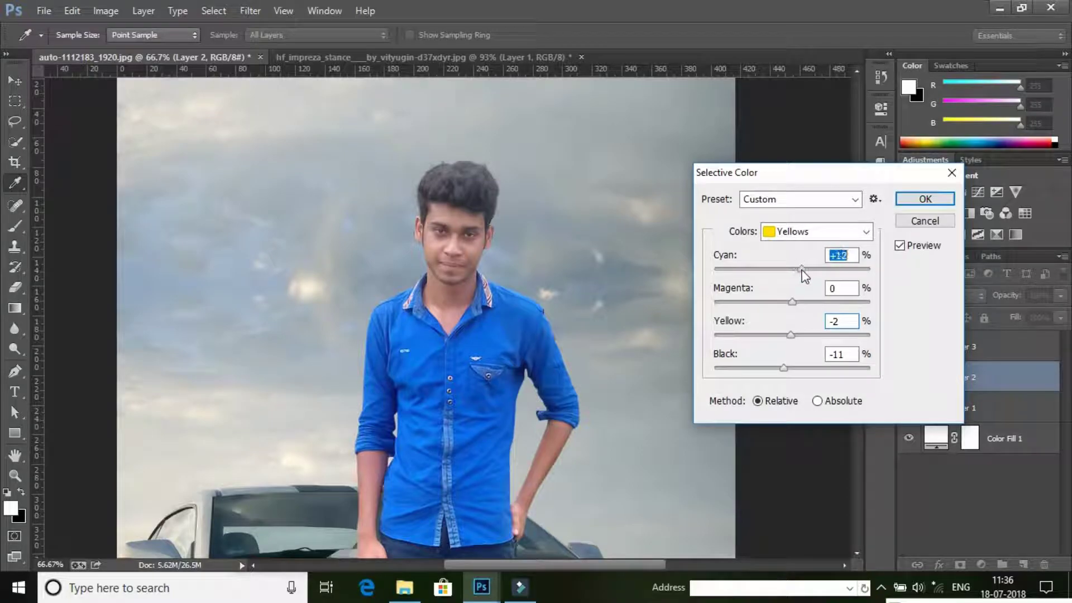
click(922, 207)
Step: Fit the image on screen, then add and delete an empty Layer 4
key(z)
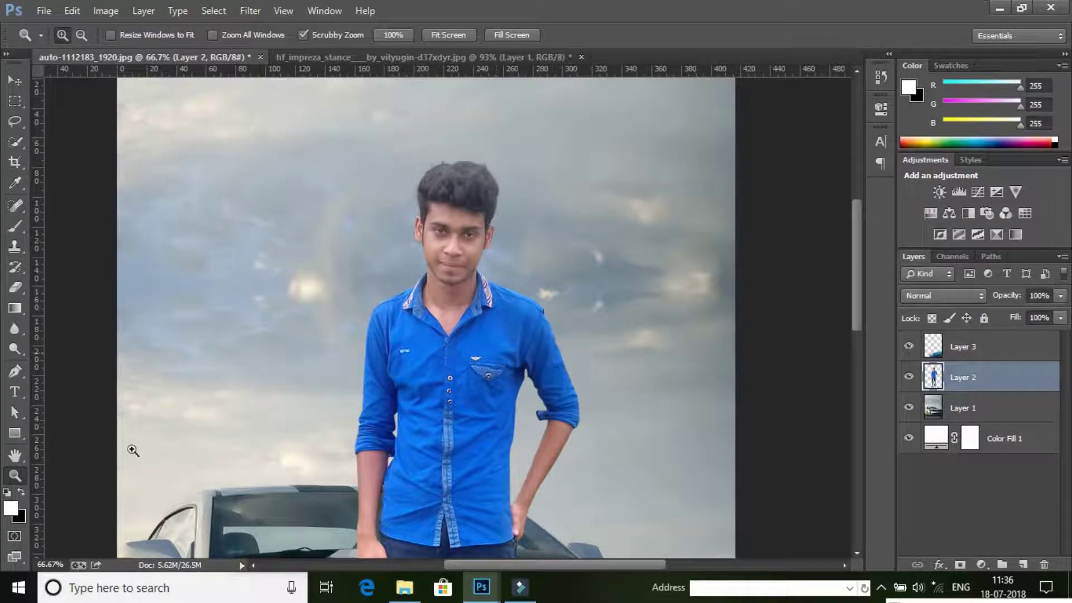
right_click(396, 273)
click(408, 282)
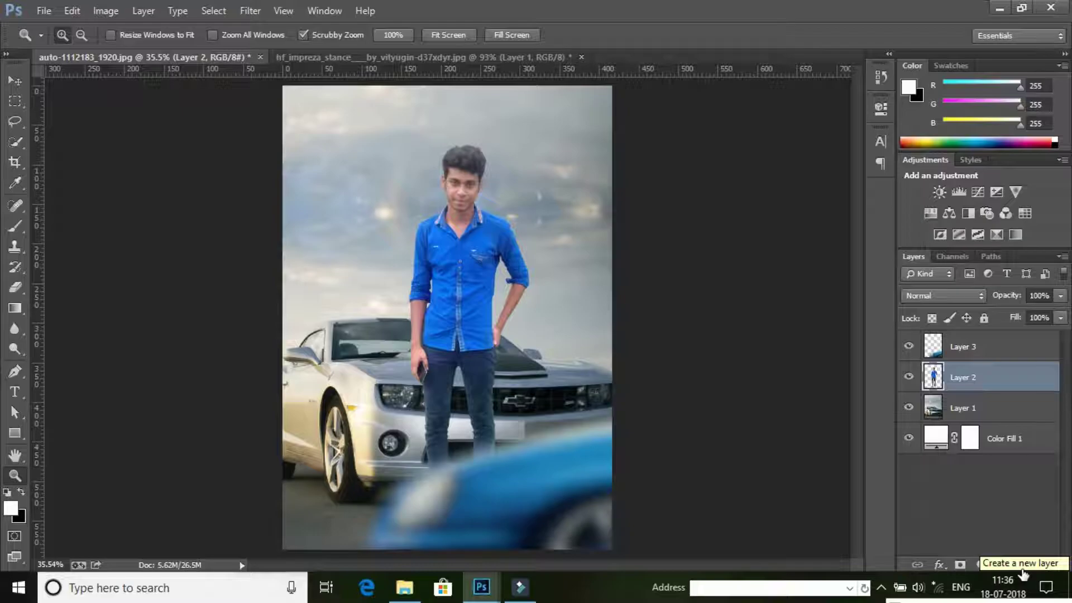
click(1022, 567)
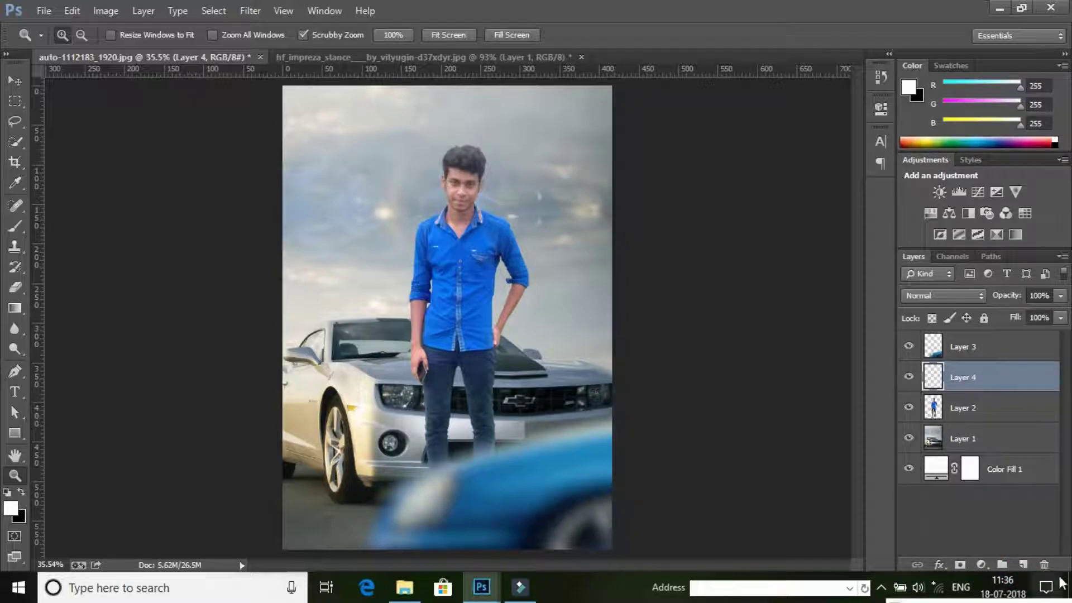
click(1044, 566)
click(473, 234)
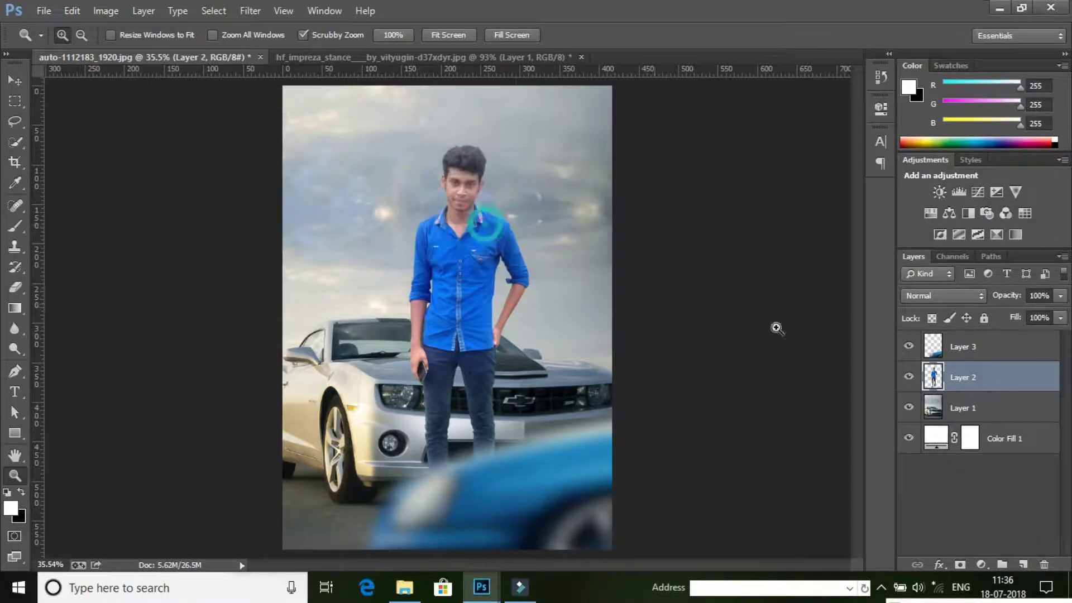
Step: Duplicate Layer 2 to create Layer 2 copy
right_click(985, 388)
click(842, 143)
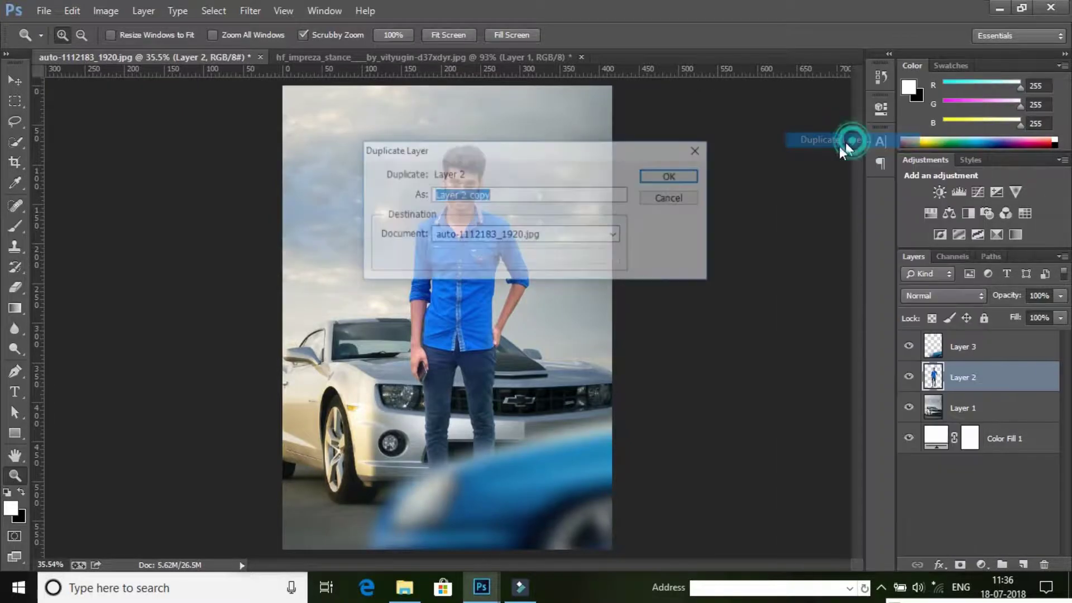
click(691, 177)
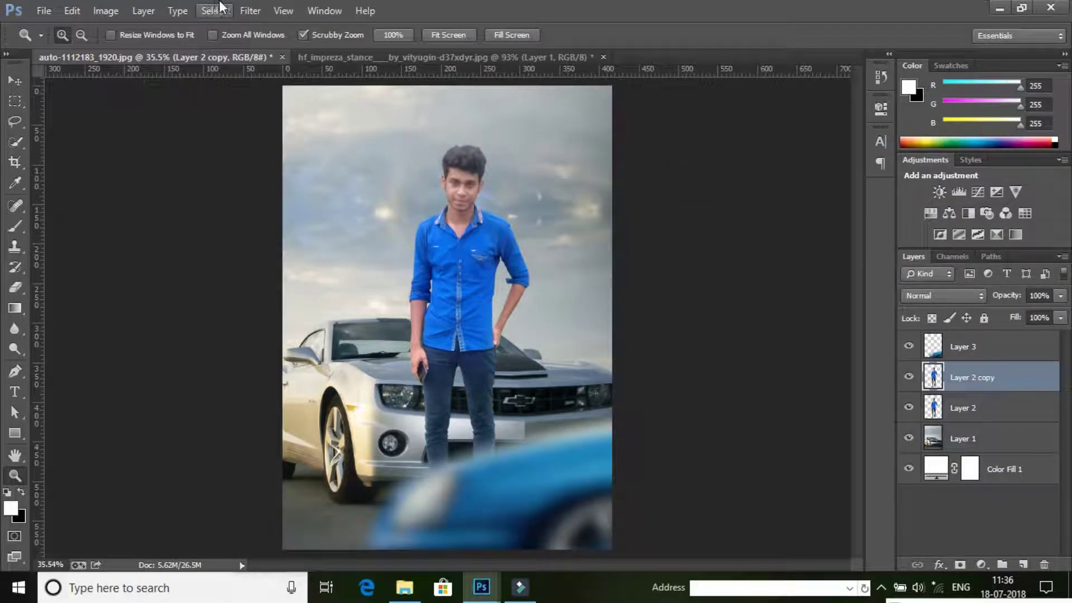
click(250, 11)
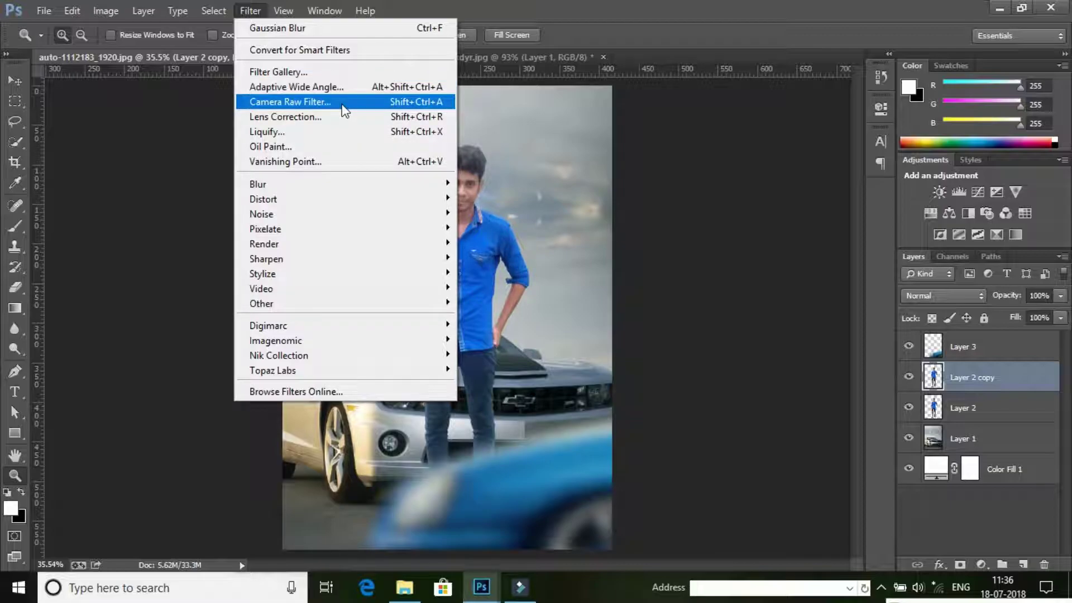
Step: In Camera Raw's Detail panel, set Luminance noise reduction to about 38, checking at 200% zoom
click(389, 103)
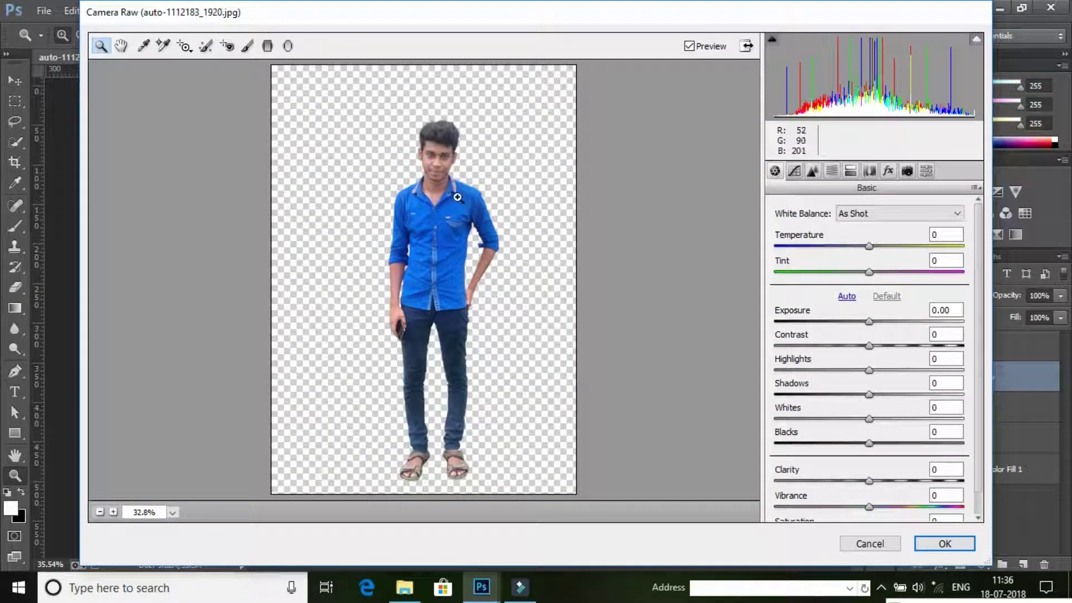
click(814, 171)
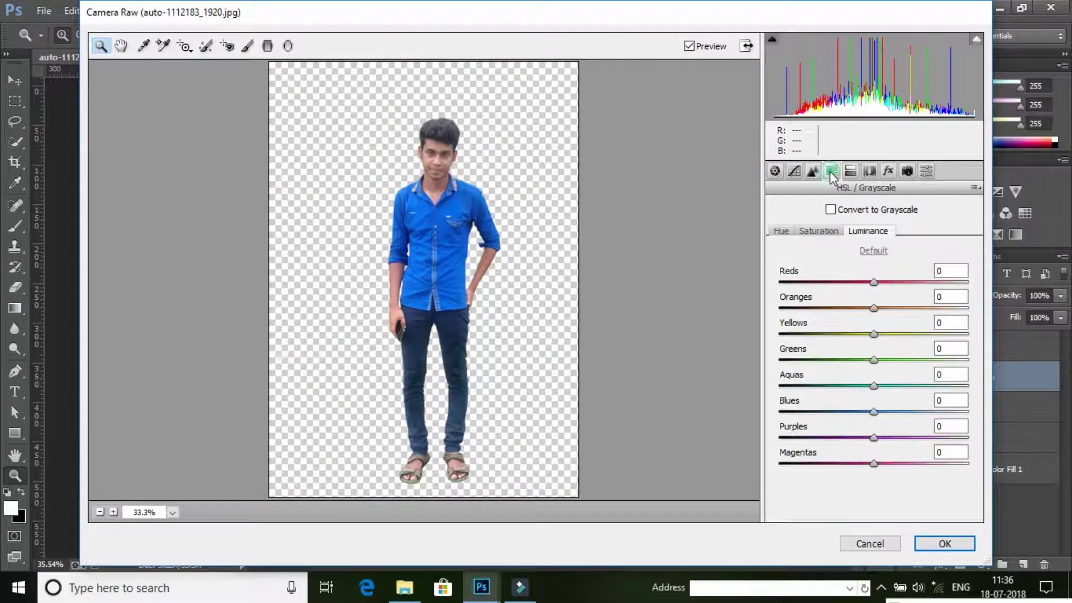
click(814, 171)
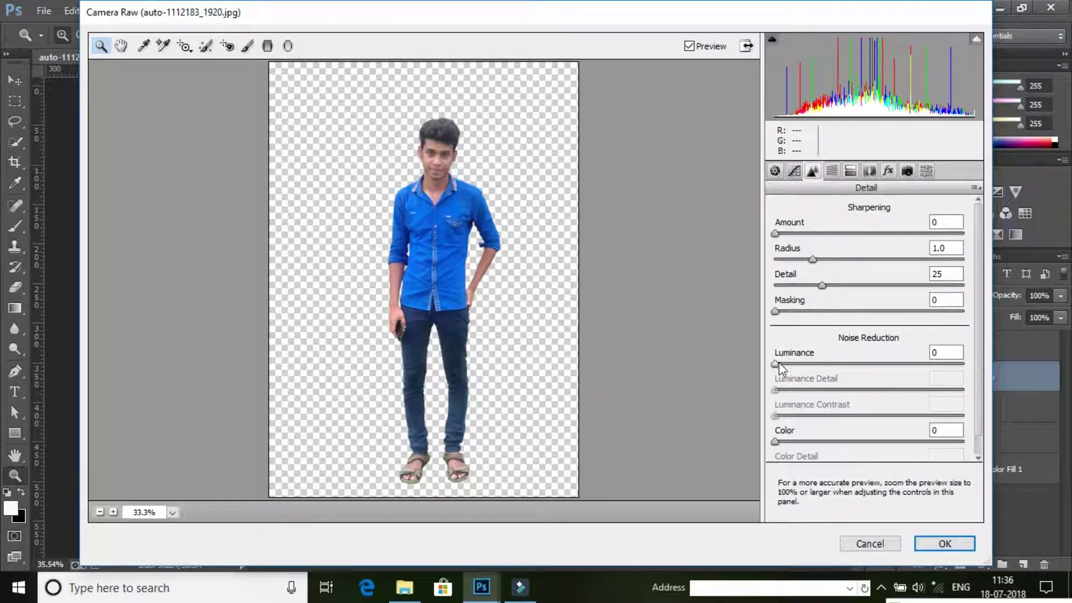
drag(779, 364, 838, 364)
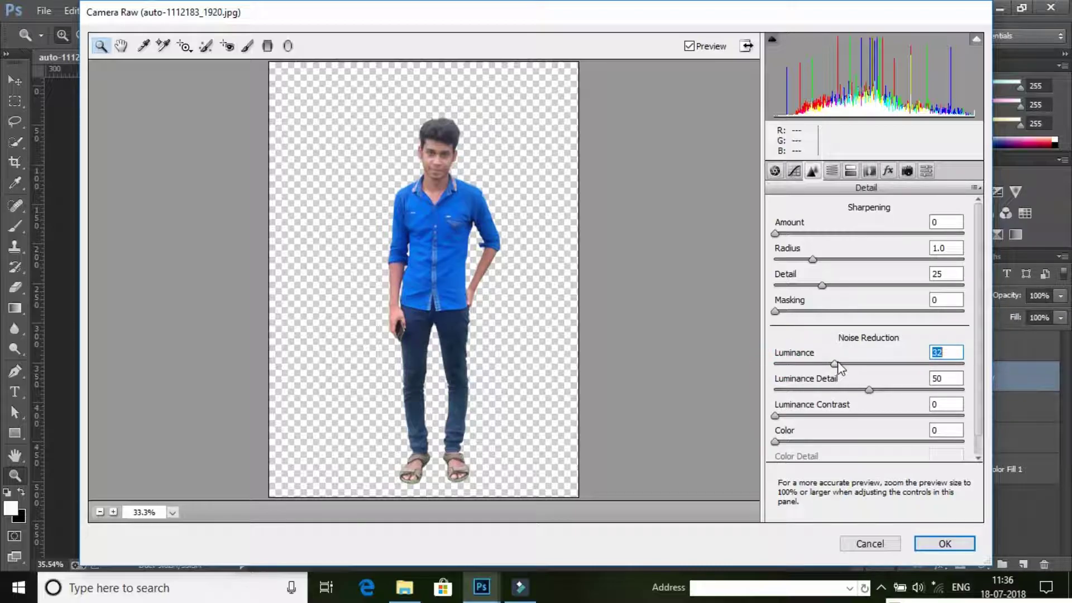
click(420, 133)
click(467, 206)
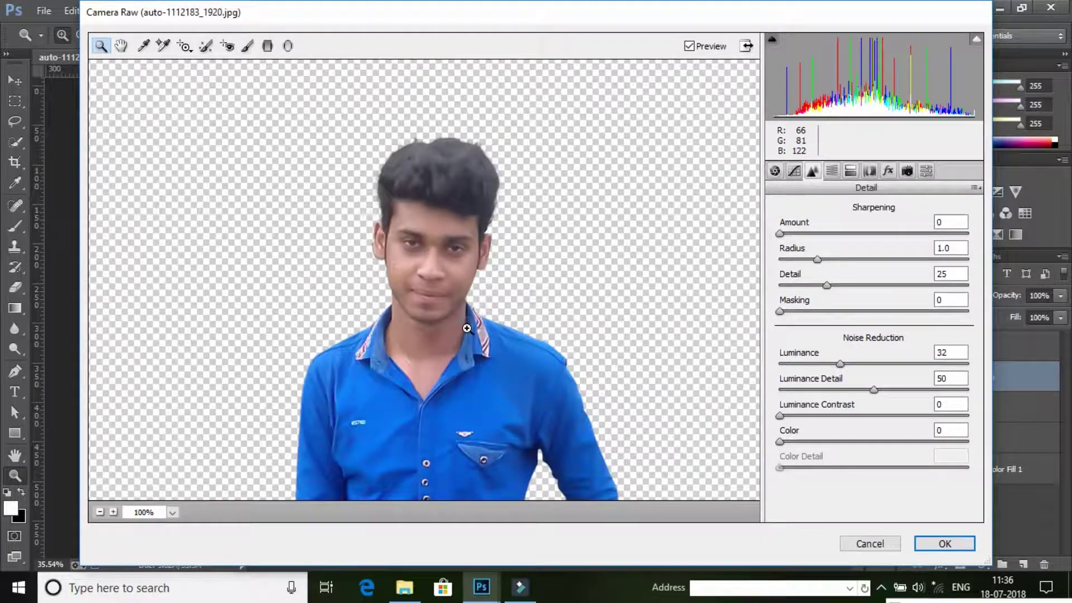
click(466, 324)
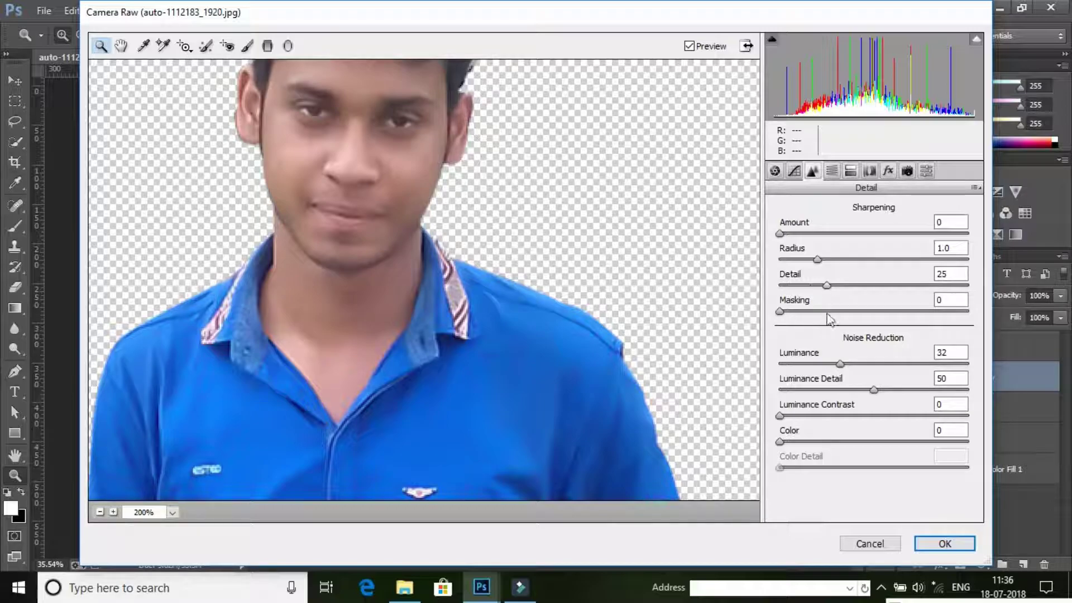
drag(840, 364, 844, 364)
click(689, 45)
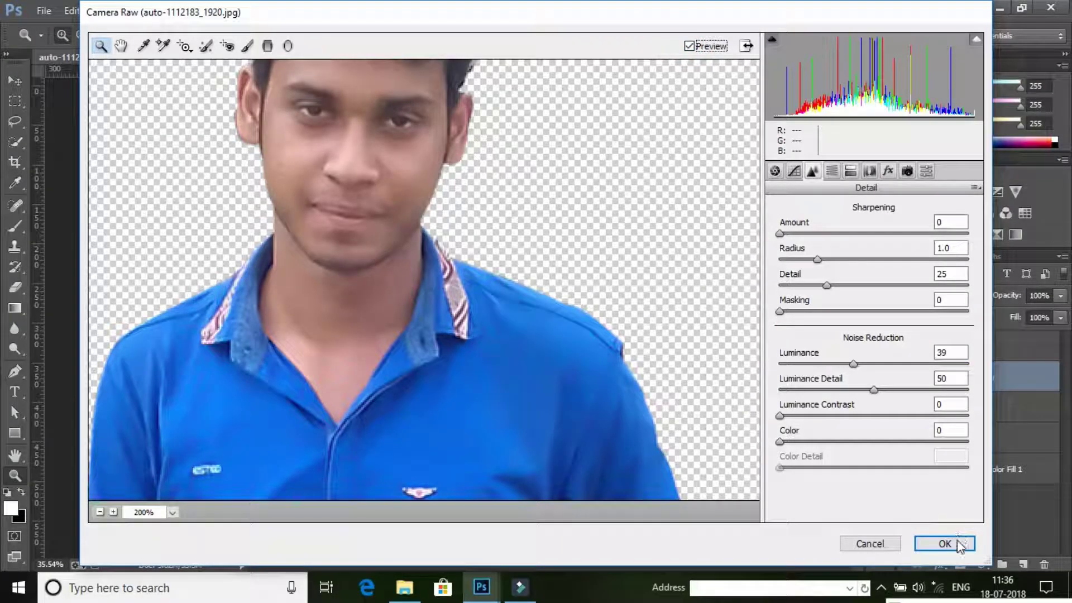
drag(853, 365, 848, 364)
click(943, 545)
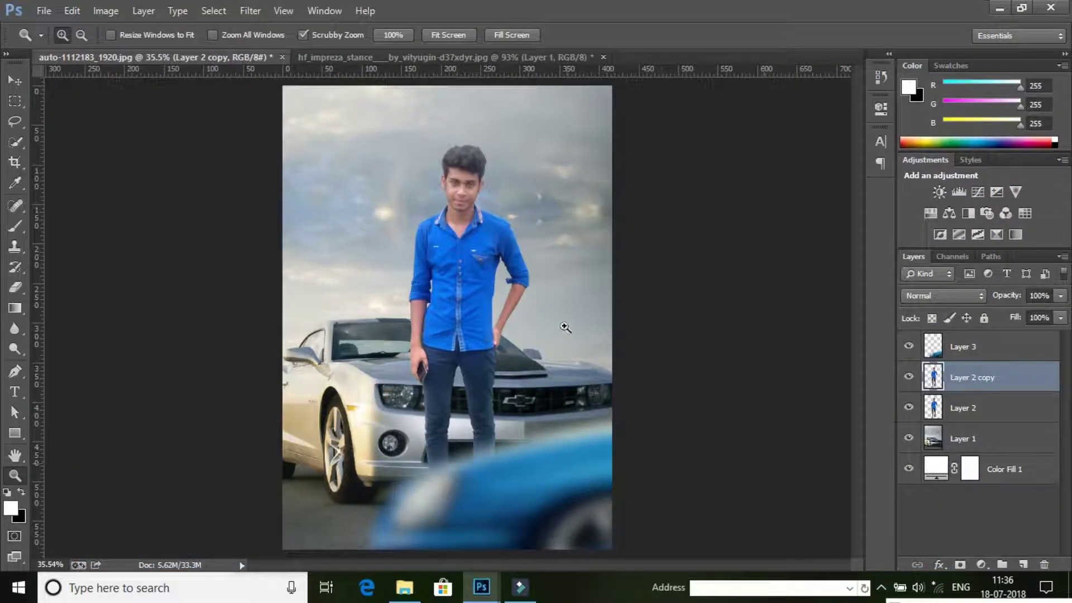
Step: Add a layer mask to Layer 2 copy and invert it to solid black
click(472, 180)
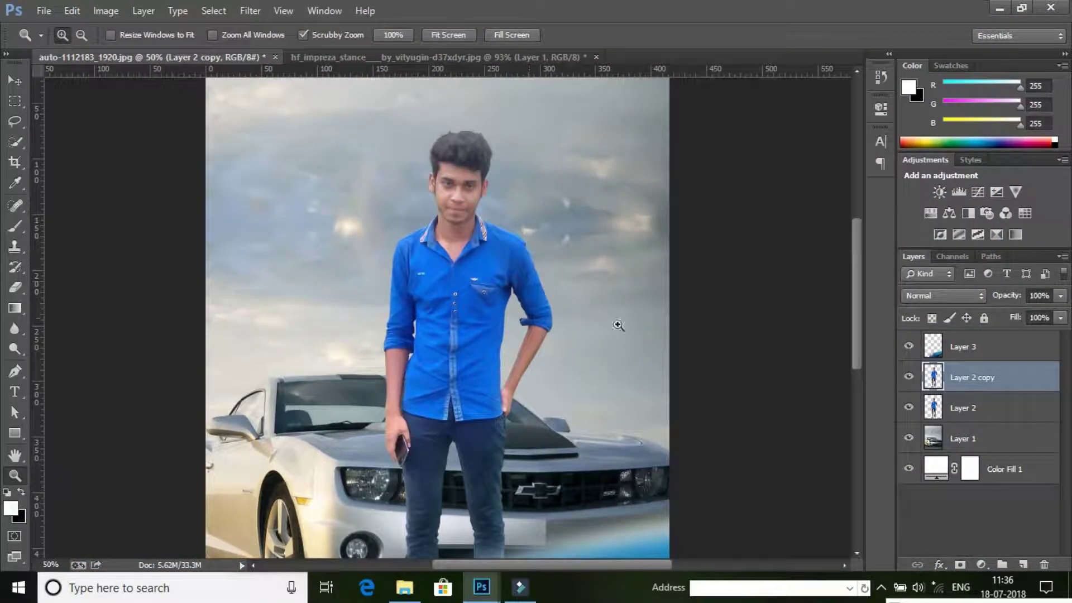
click(961, 565)
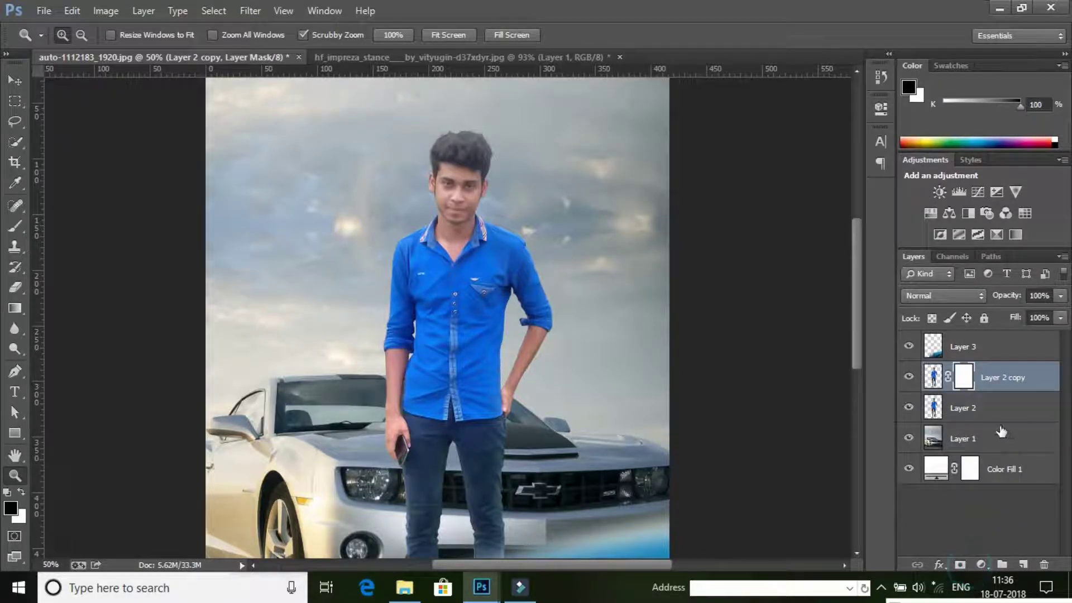
click(967, 376)
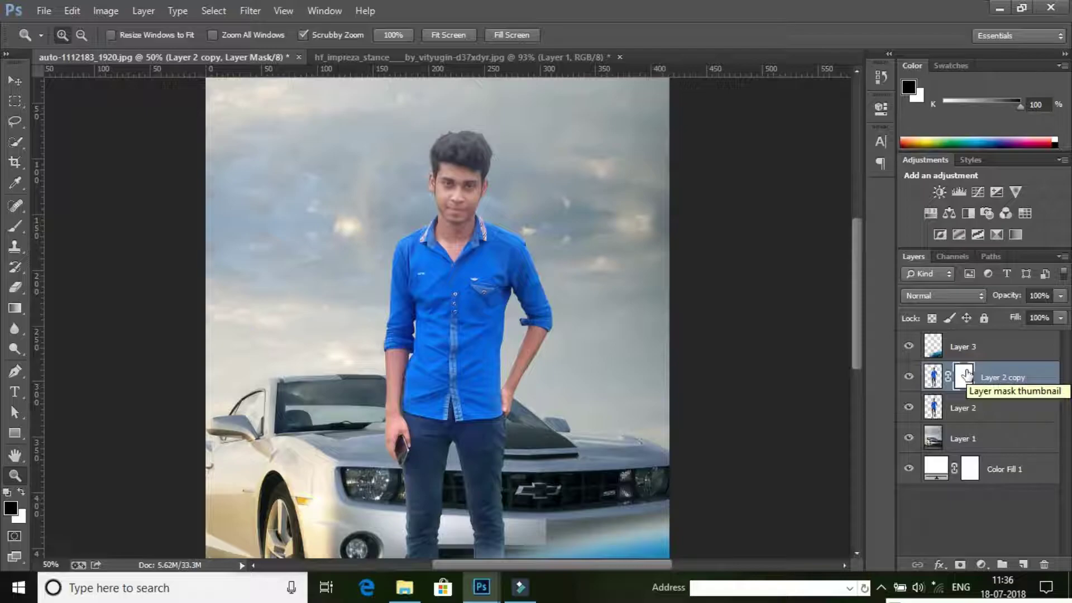
key(i)
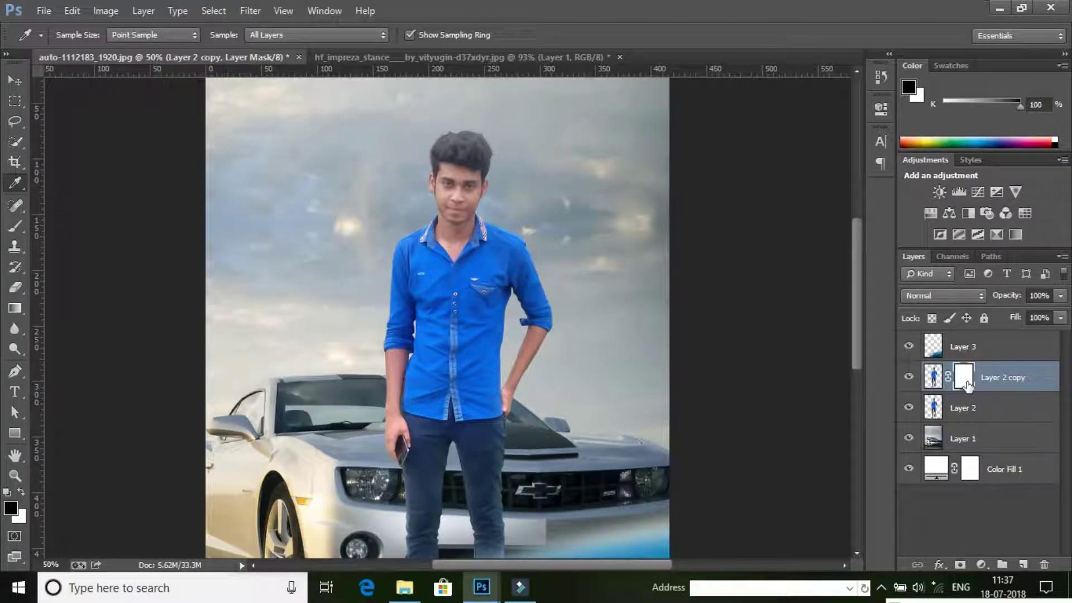
drag(962, 377, 963, 379)
key(ctrl+i)
click(969, 387)
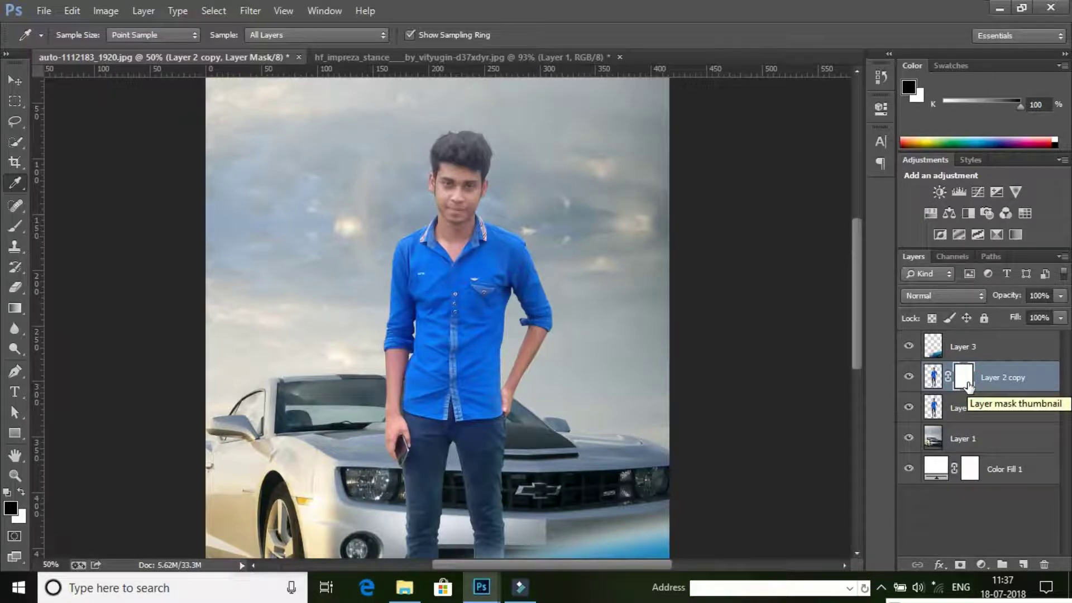
key(ctrl+i)
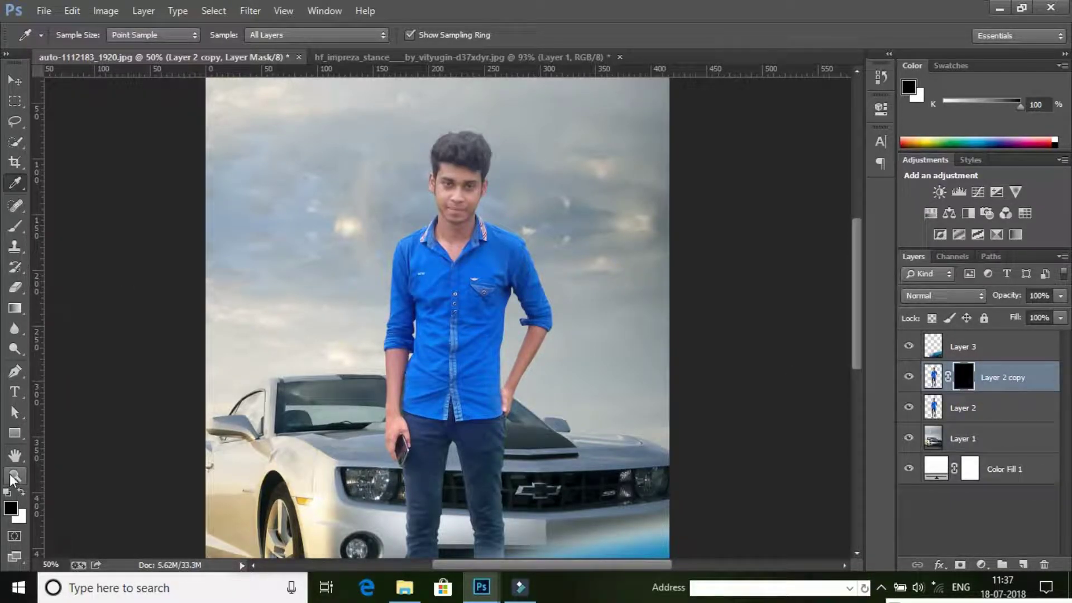
click(15, 476)
Step: Zoom in on the man's face and switch to a smaller Brush
drag(502, 168, 531, 307)
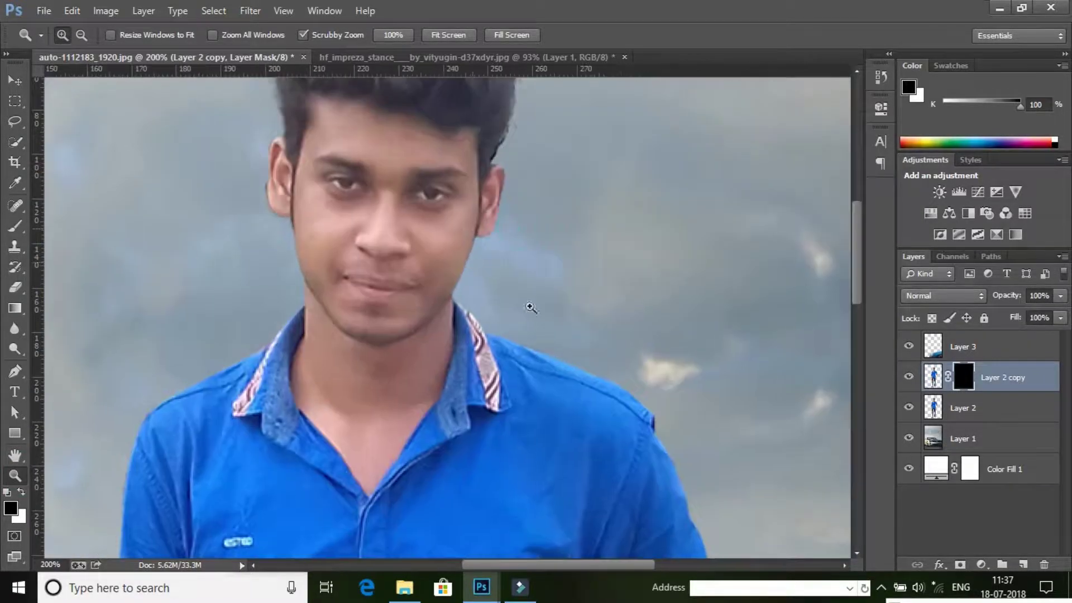
click(909, 377)
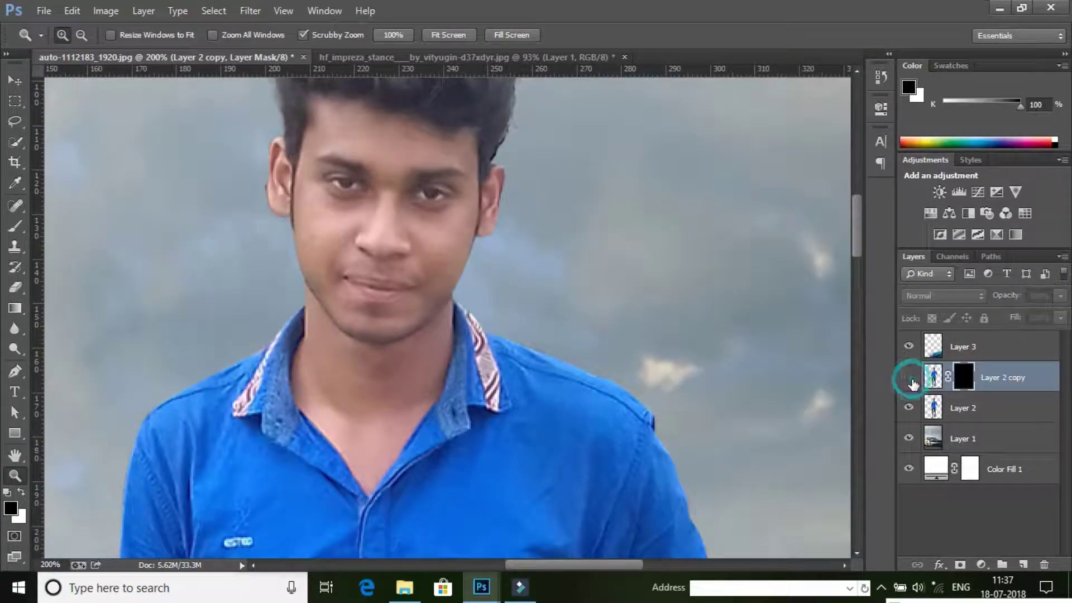
click(11, 229)
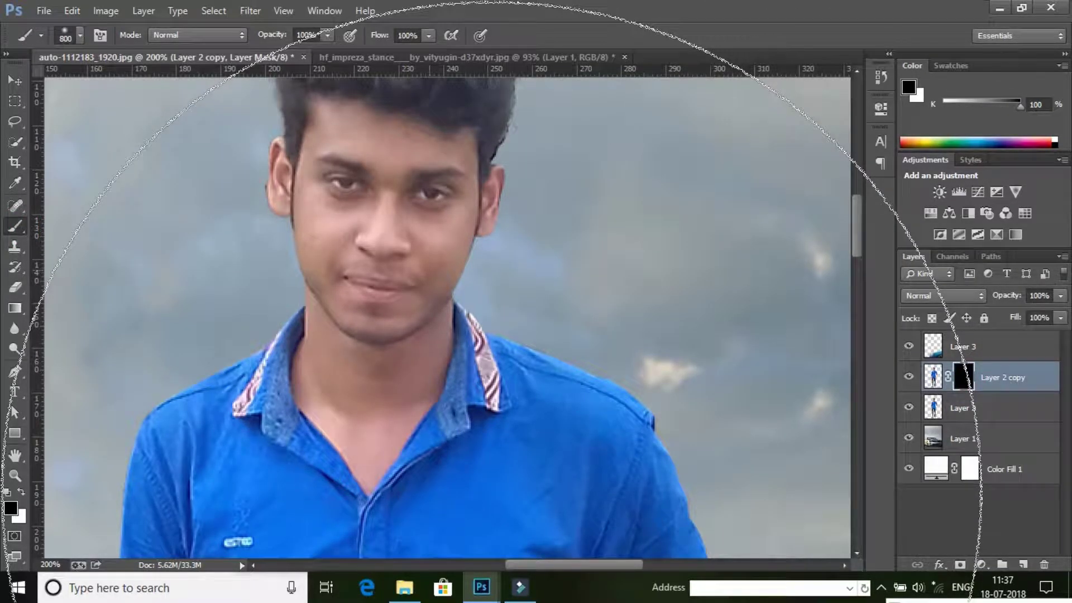
key(bracketleft)
key(bracketleft)
key(bracketleft)
key(bracketleft)
key(bracketleft)
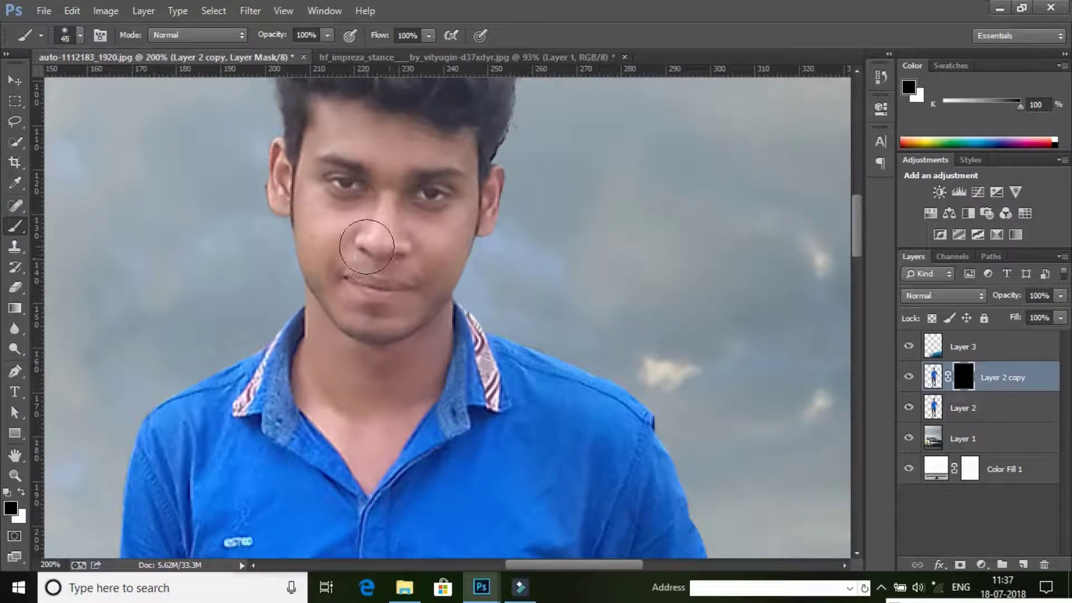
click(22, 486)
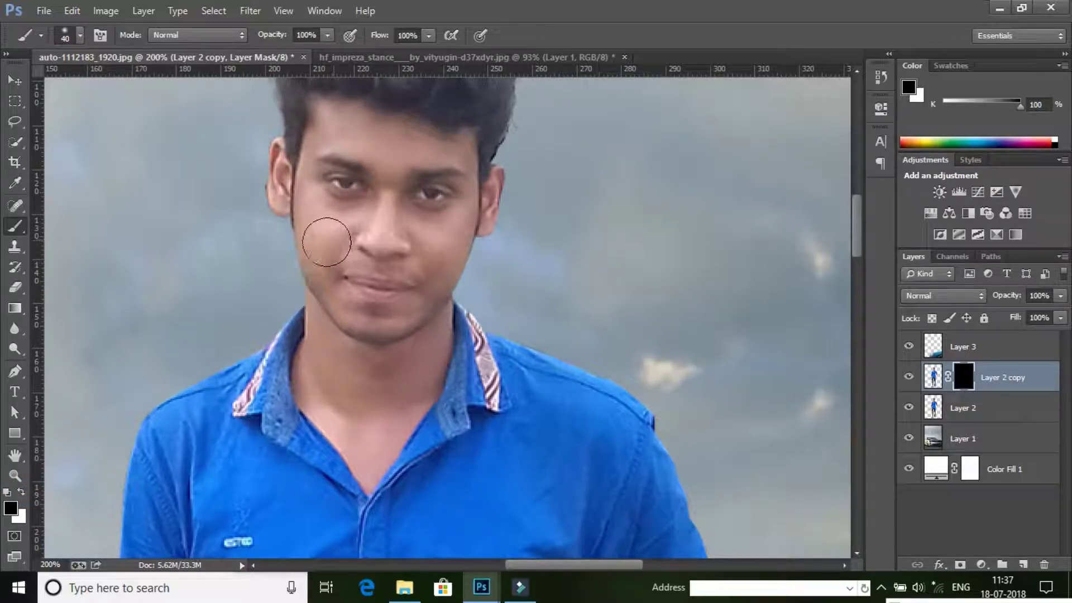
Step: Set a white brush at size 35 and 56% opacity, testing a dab on the mask
click(334, 219)
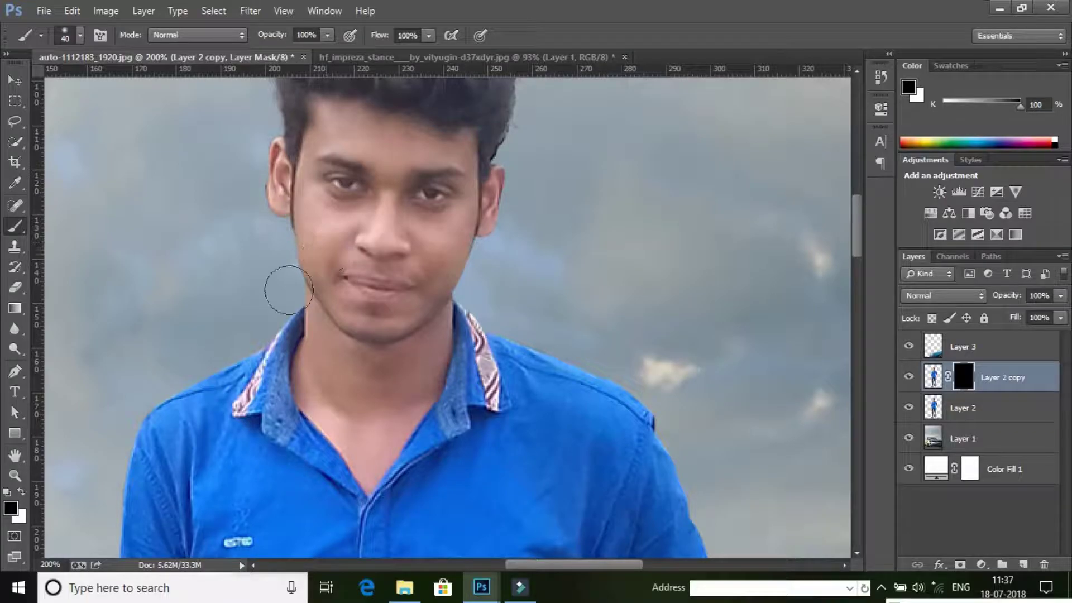
click(20, 493)
click(357, 406)
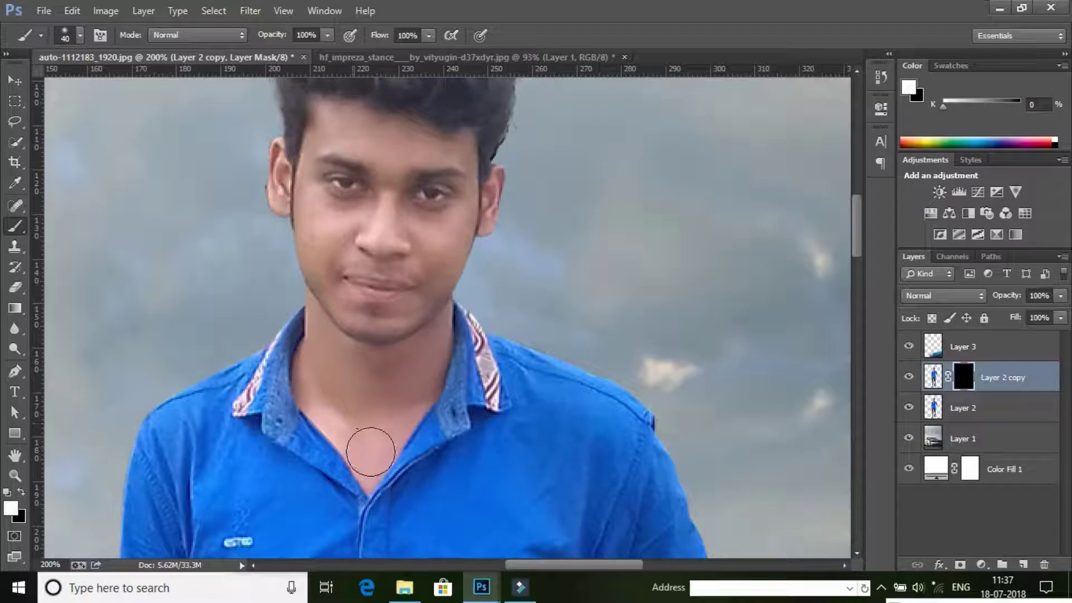
key(bracketleft)
drag(352, 376, 328, 355)
drag(281, 42, 248, 42)
Step: Load the man's outline as a selection and paint the copy onto his jaw edge and forehead
ctrl+click(932, 381)
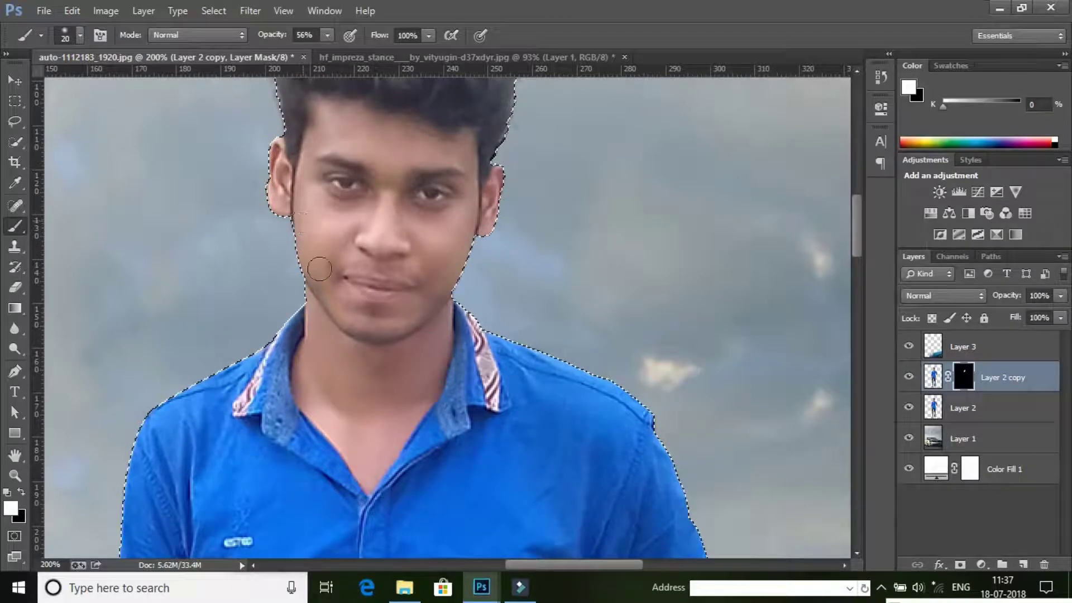
drag(324, 288, 316, 289)
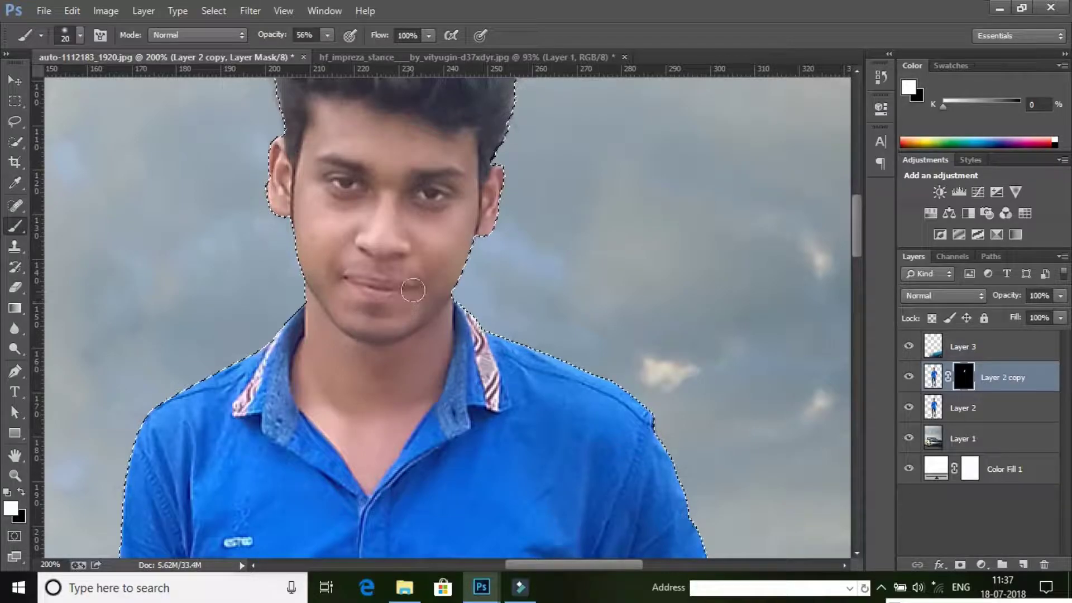
drag(381, 146, 393, 142)
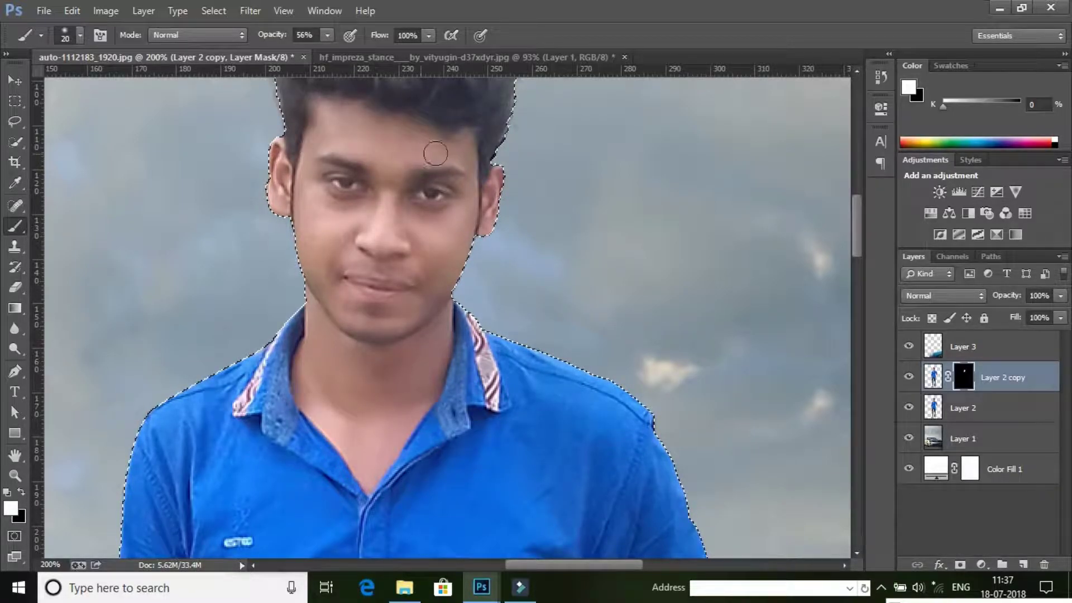
click(380, 151)
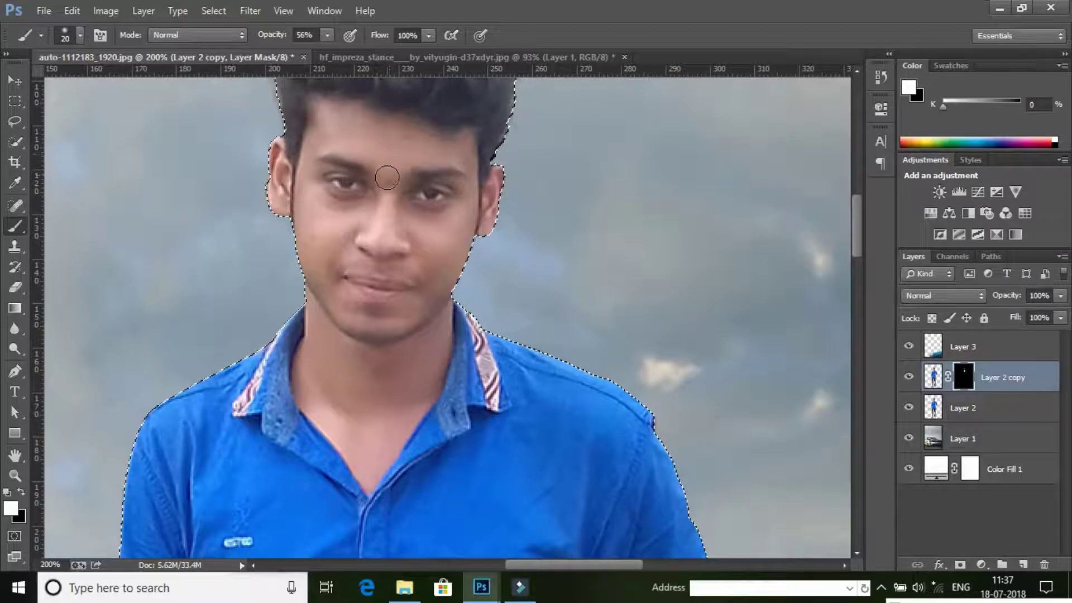
click(377, 140)
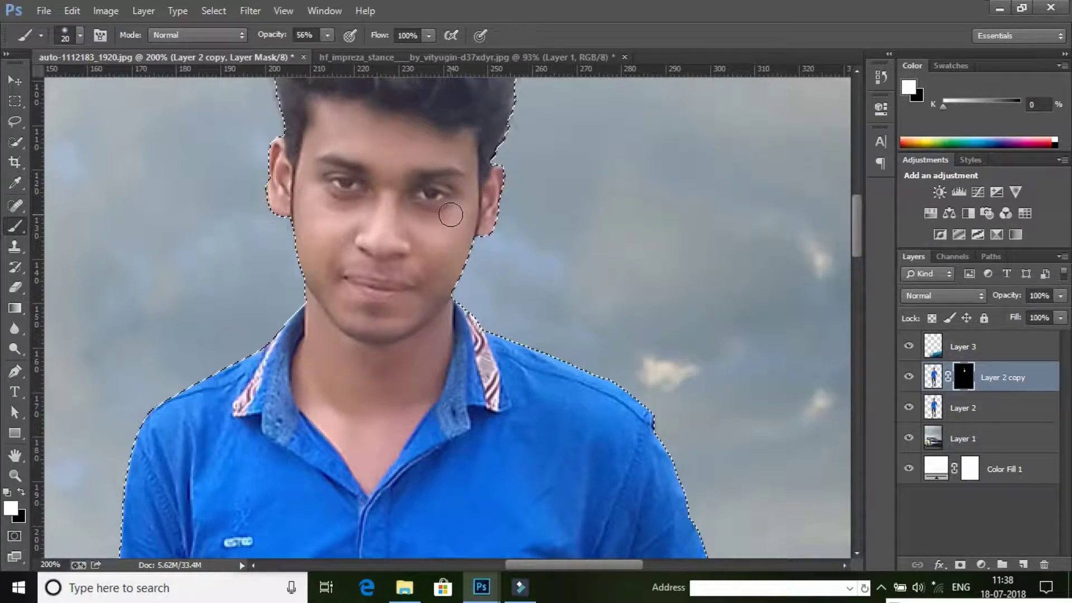
Step: With a size-15 brush, paint the nose, eyebrow, eyes, mouth, jaw and right temple
key(bracketleft)
click(363, 209)
click(315, 179)
click(410, 266)
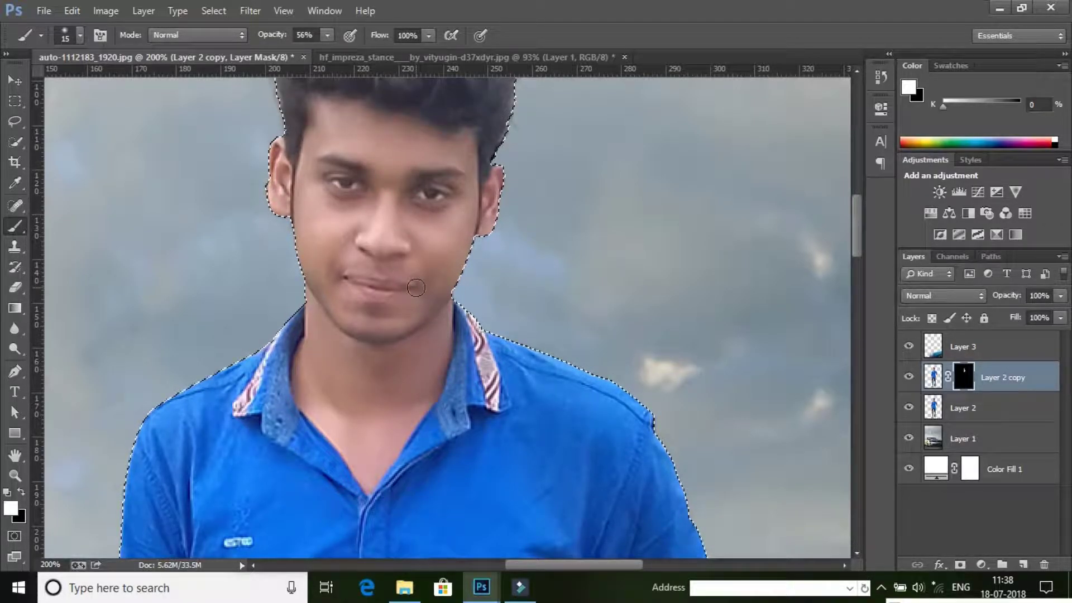
drag(347, 265, 362, 264)
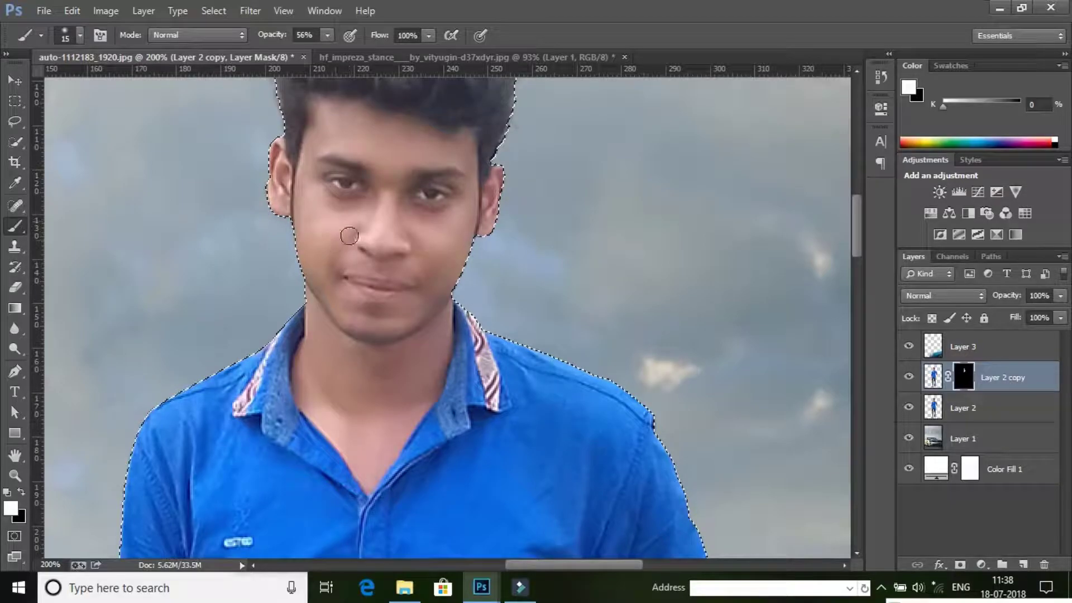
click(418, 200)
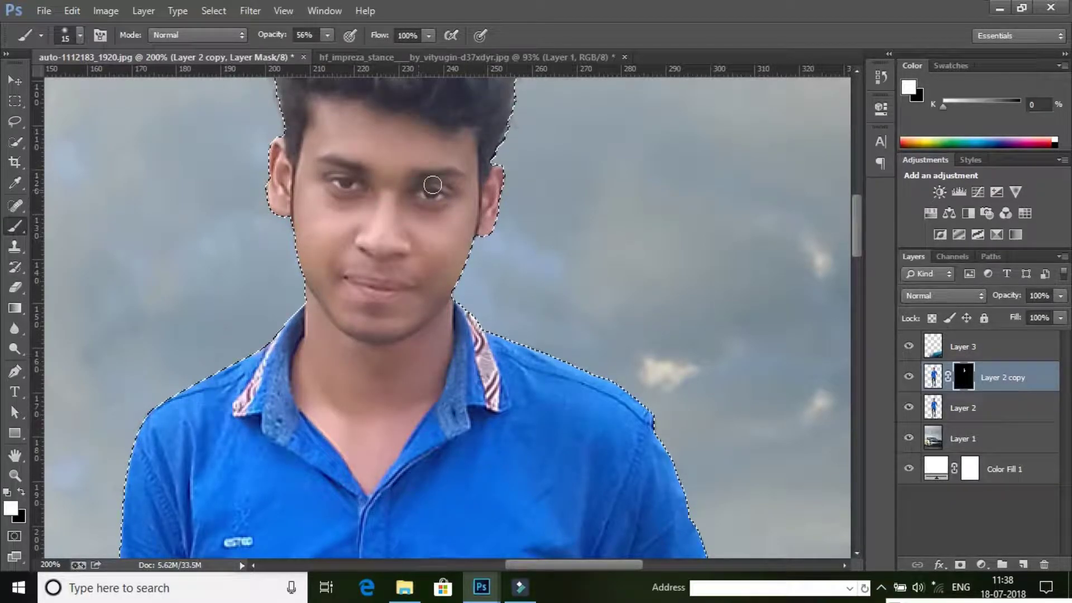
drag(364, 182, 360, 205)
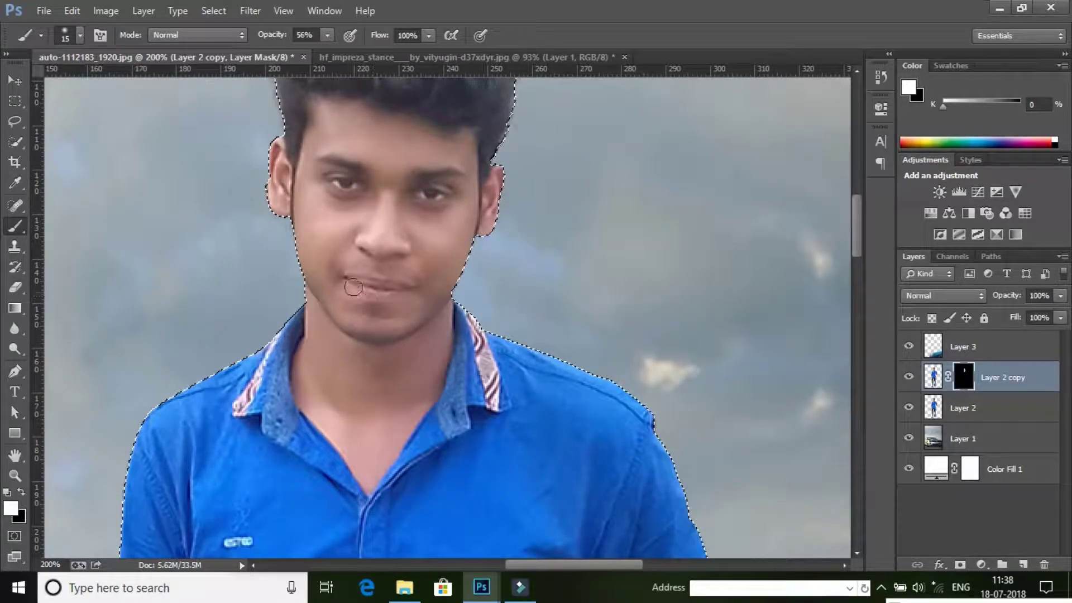
drag(350, 277, 411, 285)
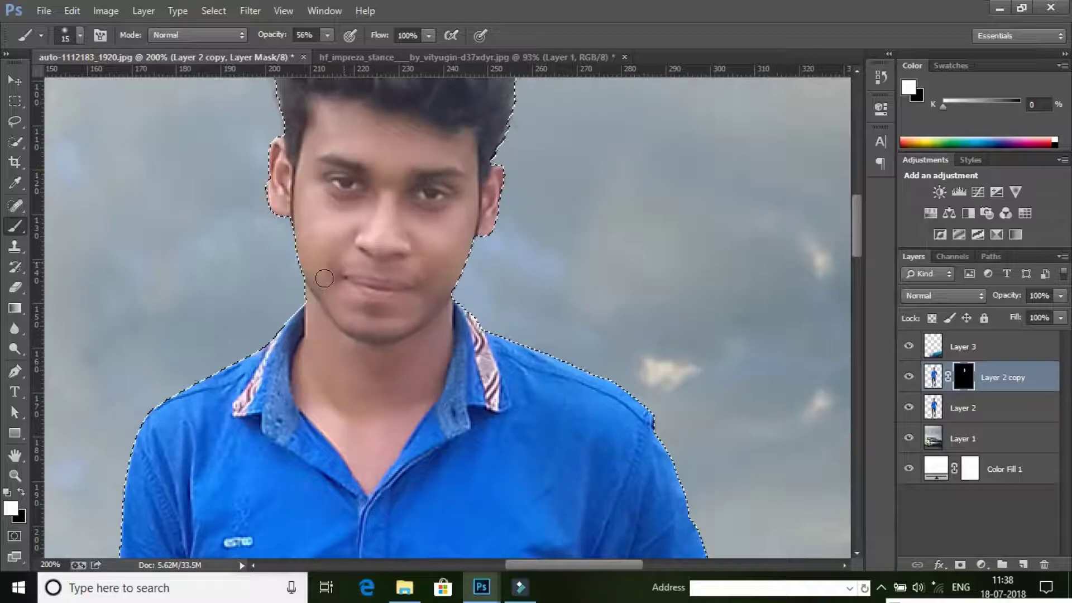
drag(315, 279, 311, 263)
click(466, 143)
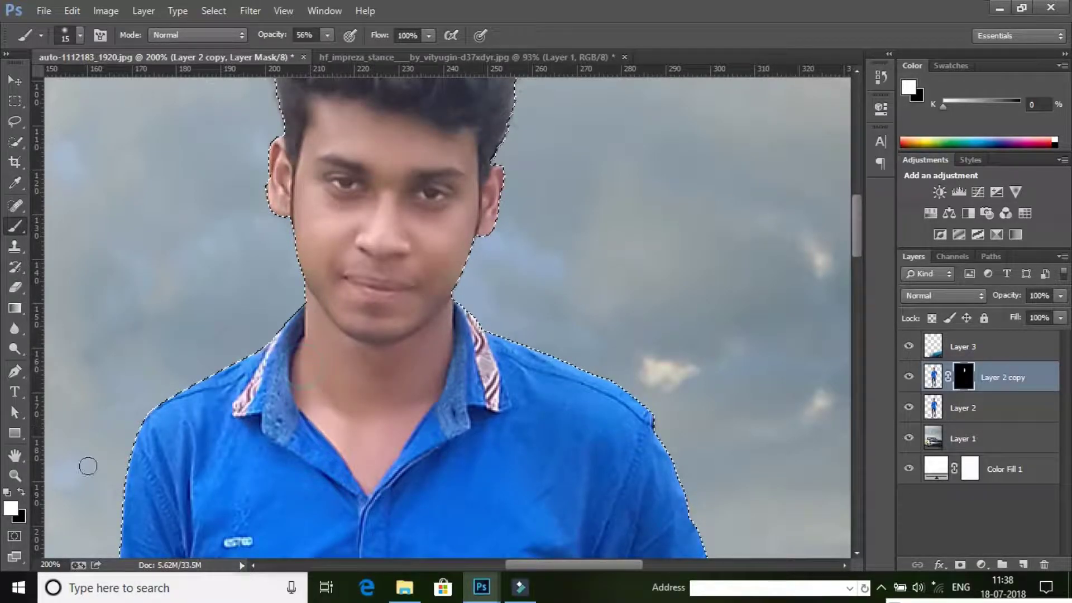
Step: Zoom out to fit the whole poster and deselect the man's outline
key(z)
right_click(297, 306)
click(313, 306)
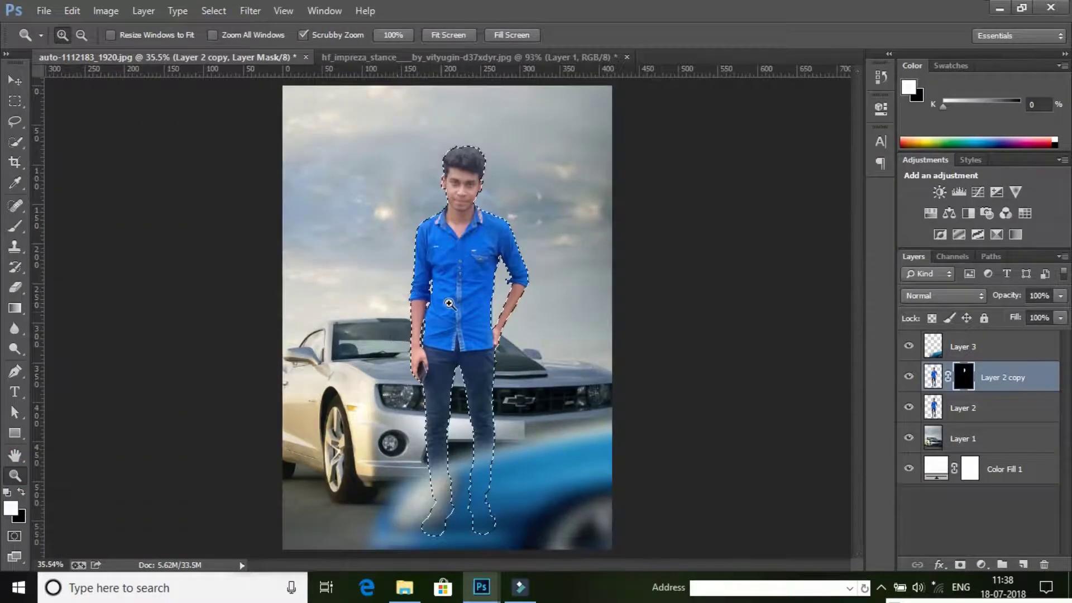
click(484, 223)
right_click(490, 217)
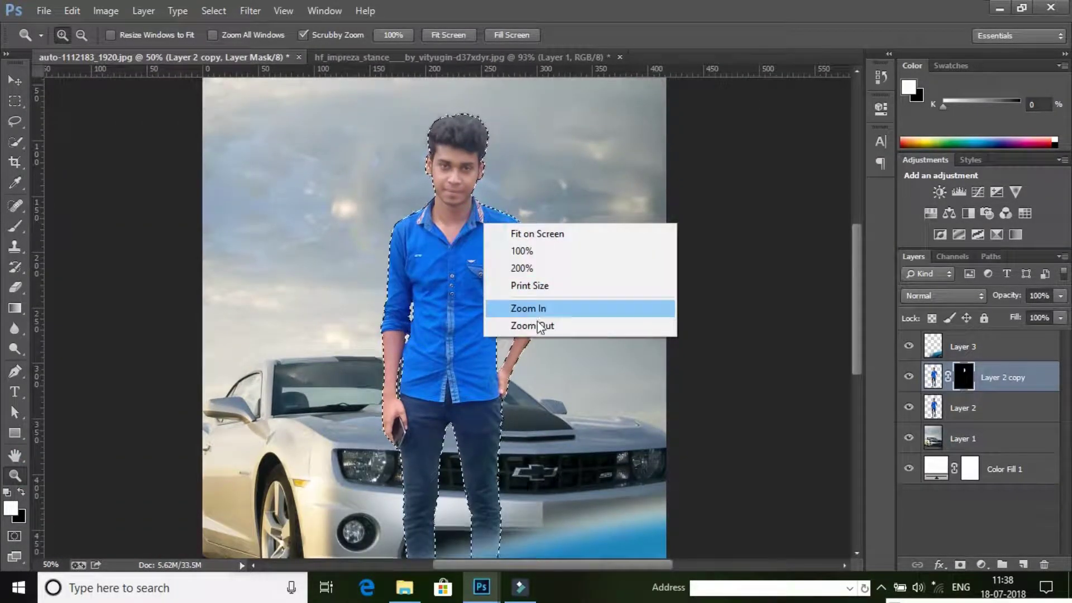
click(544, 327)
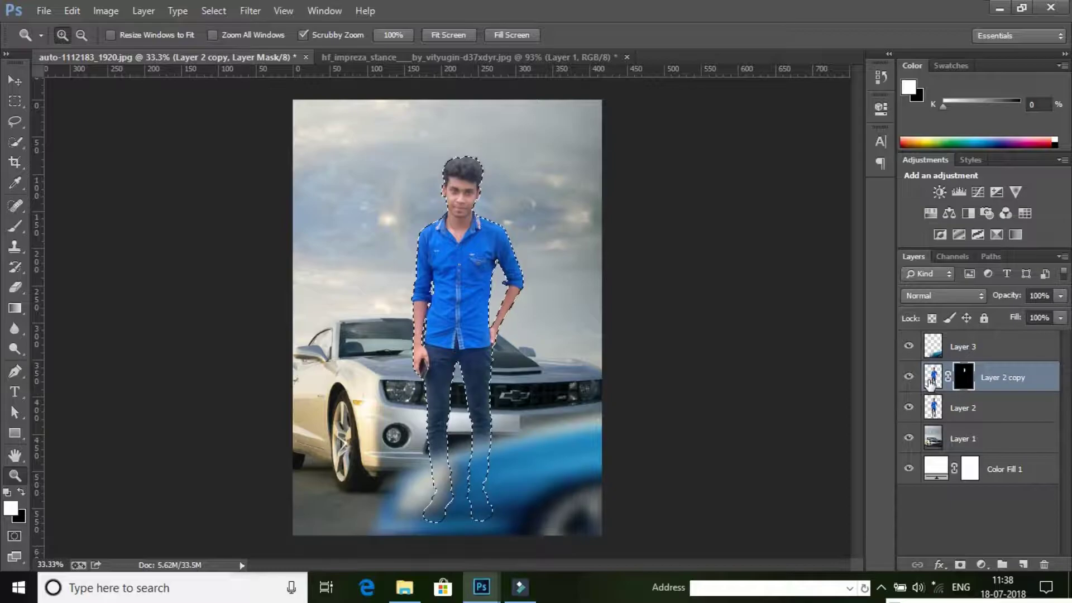
key(ctrl+d)
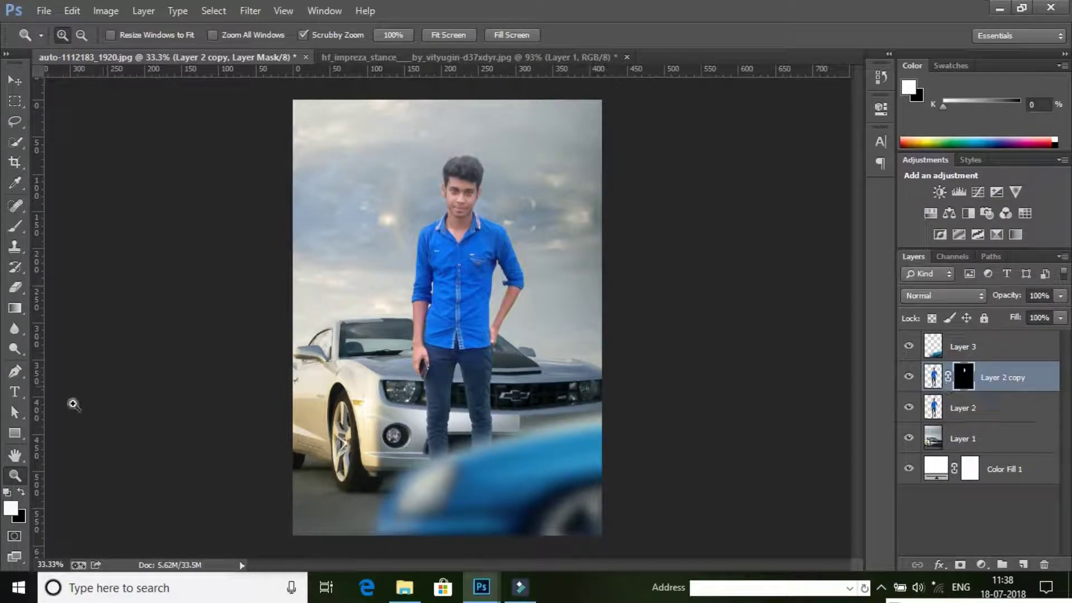
Step: Zoom in on the man, reload his outline selection, and close in on his forearm
click(332, 311)
click(441, 317)
click(479, 340)
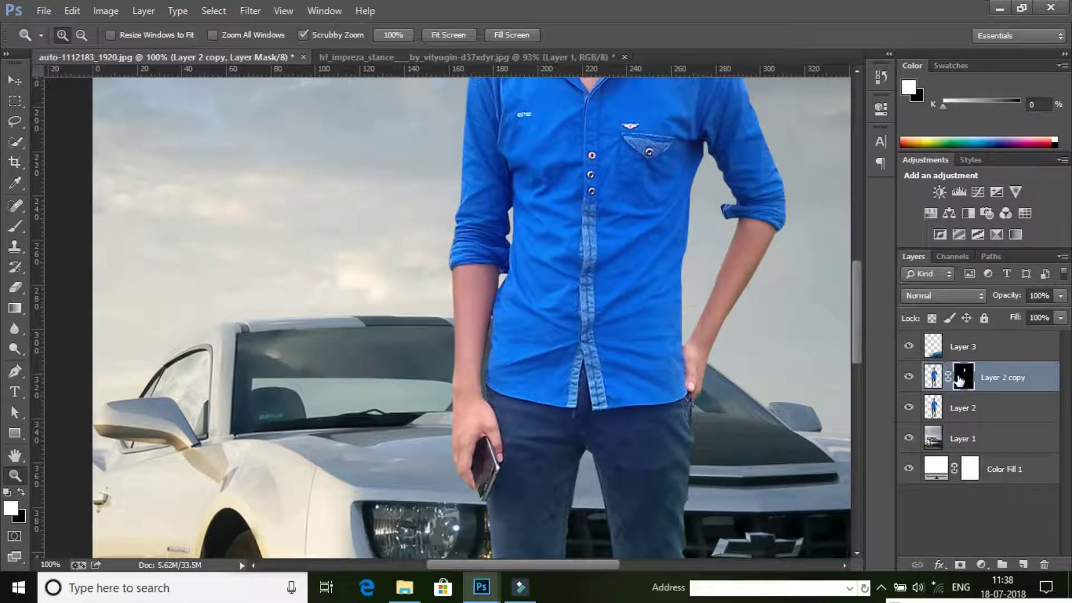
ctrl+click(936, 385)
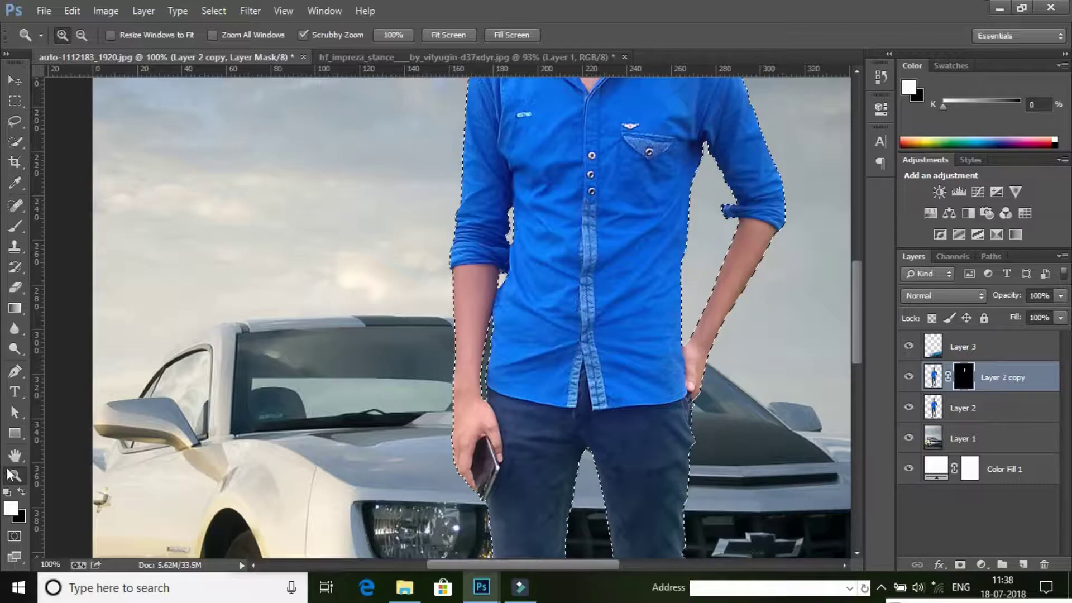
click(512, 311)
Step: Paint the copy onto the forearm with a size-35 brush, panning over both arms and hand
click(15, 226)
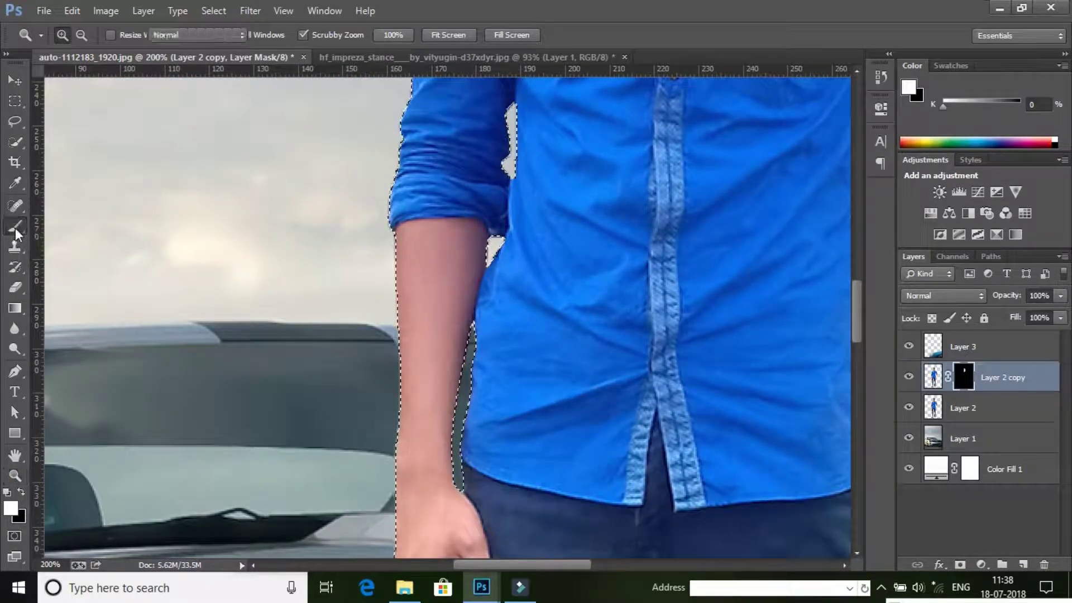
click(425, 246)
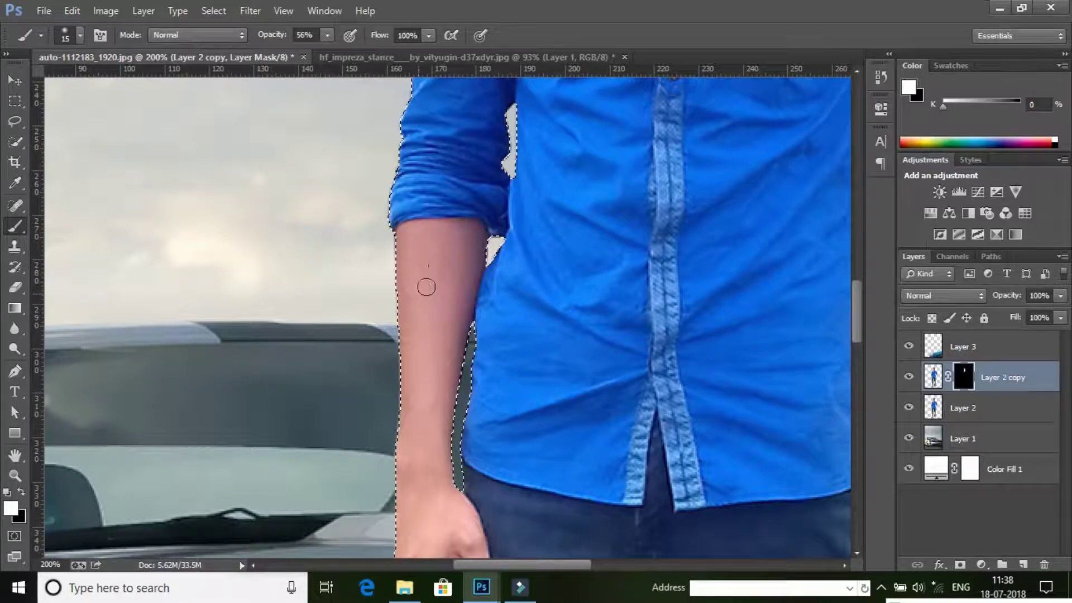
key(bracketright)
key(bracketright)
click(431, 305)
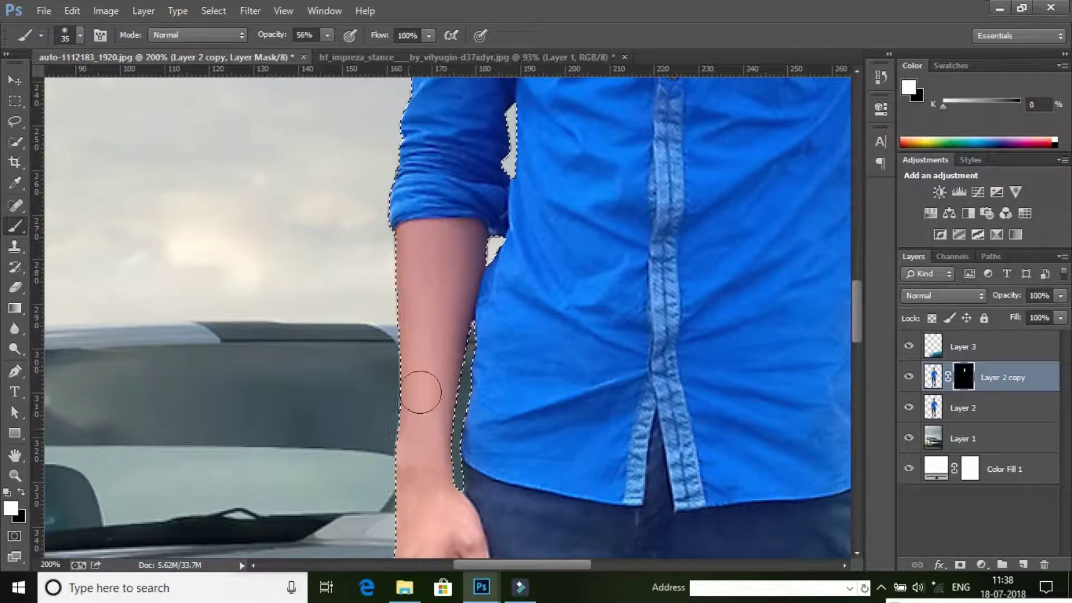
drag(432, 317, 440, 240)
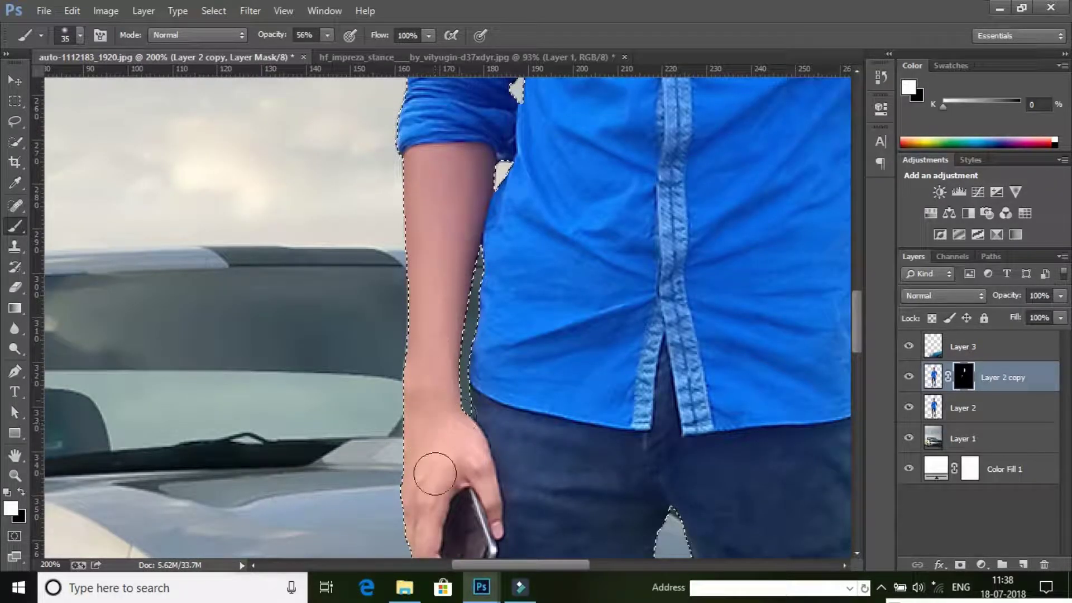
drag(435, 474, 444, 359)
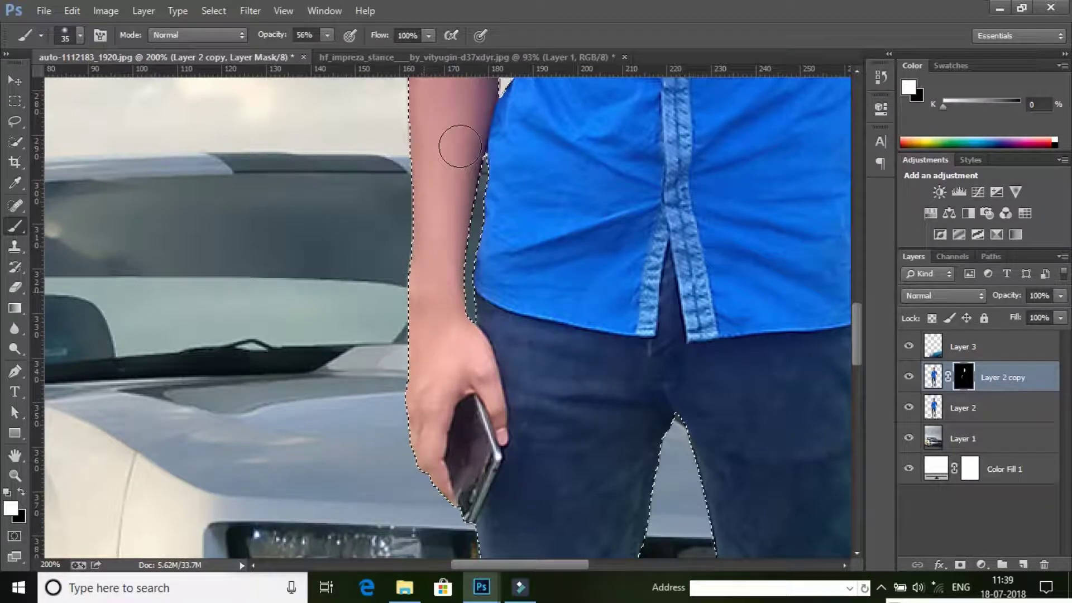
drag(455, 144, 435, 311)
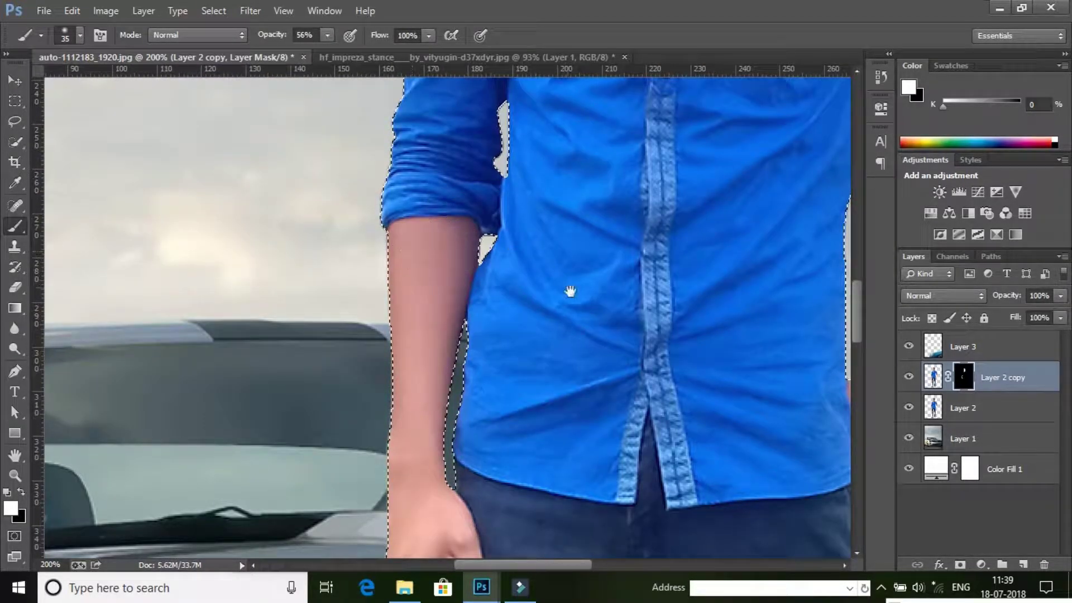
drag(566, 289, 157, 401)
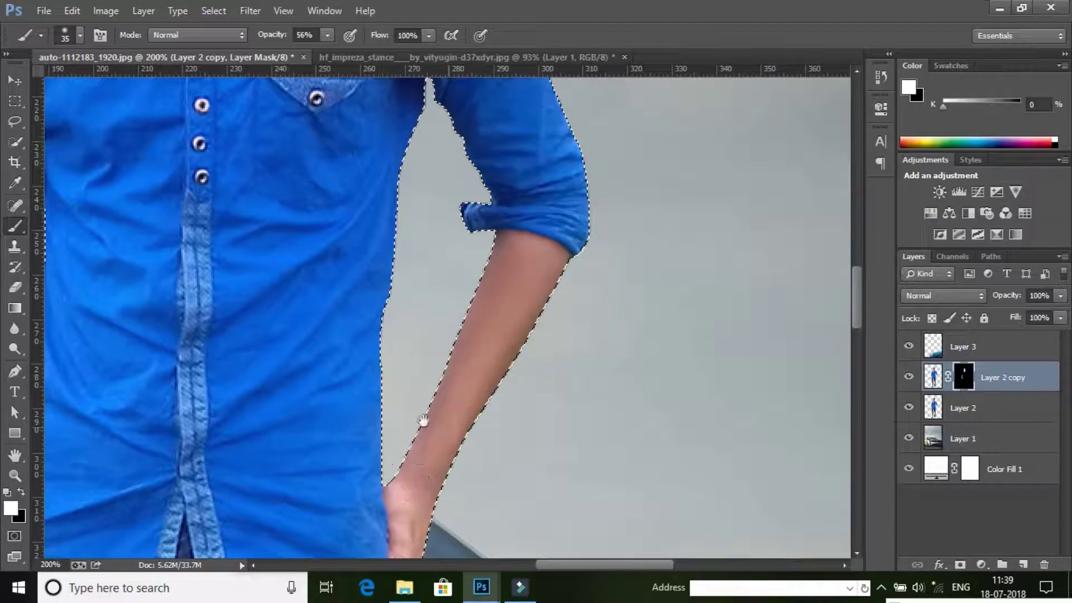
scroll(421, 421, down, 2)
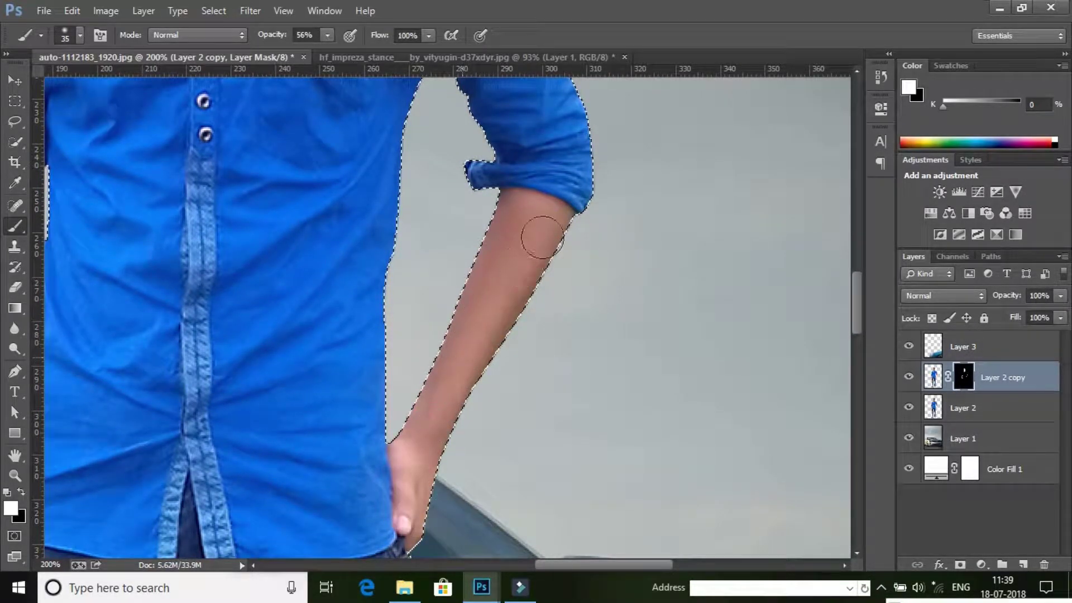
Step: Paint the mask edges along the forearm, cheek, both ears and the hairline
drag(538, 228, 417, 431)
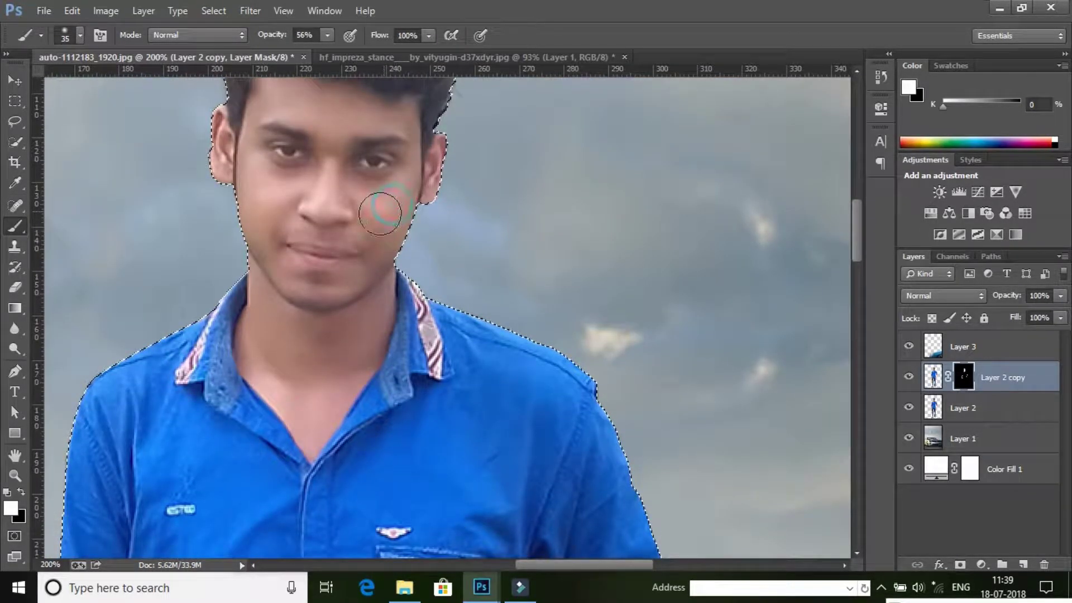
click(257, 182)
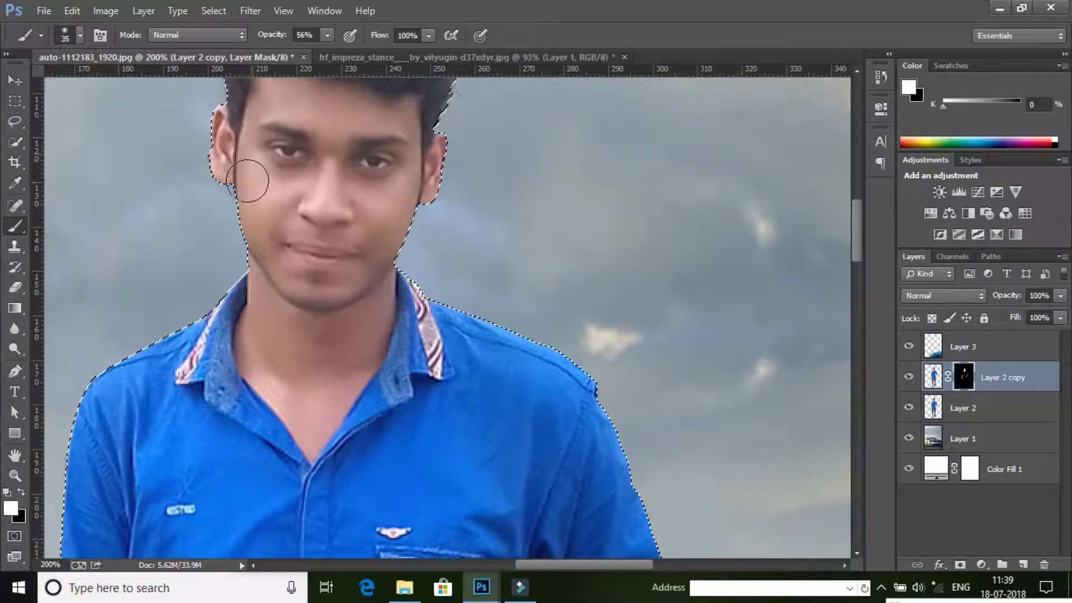
drag(229, 151, 218, 148)
click(416, 154)
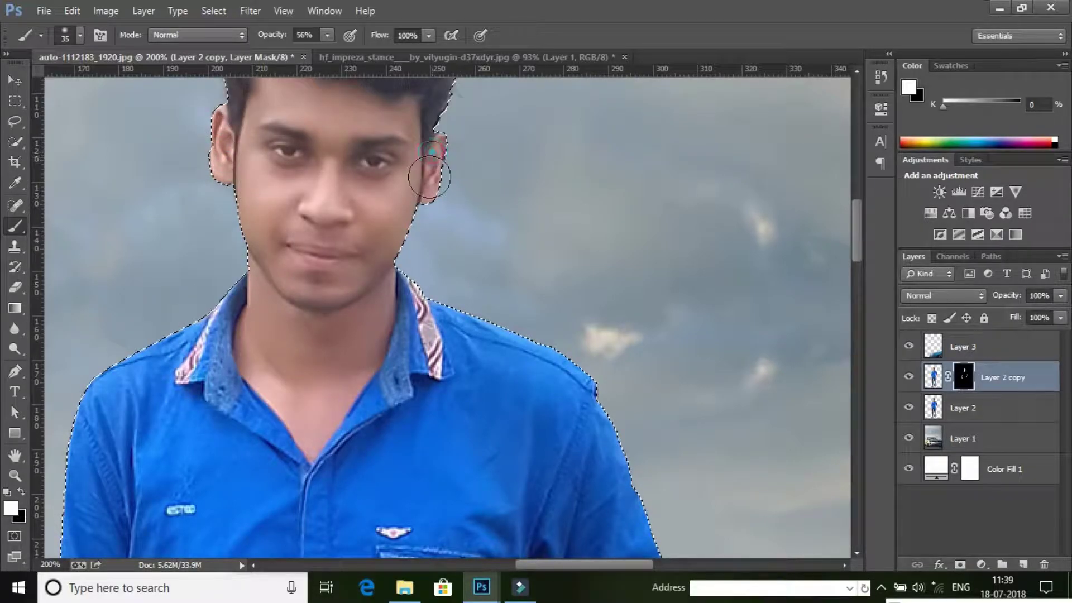
drag(436, 139, 442, 185)
click(301, 97)
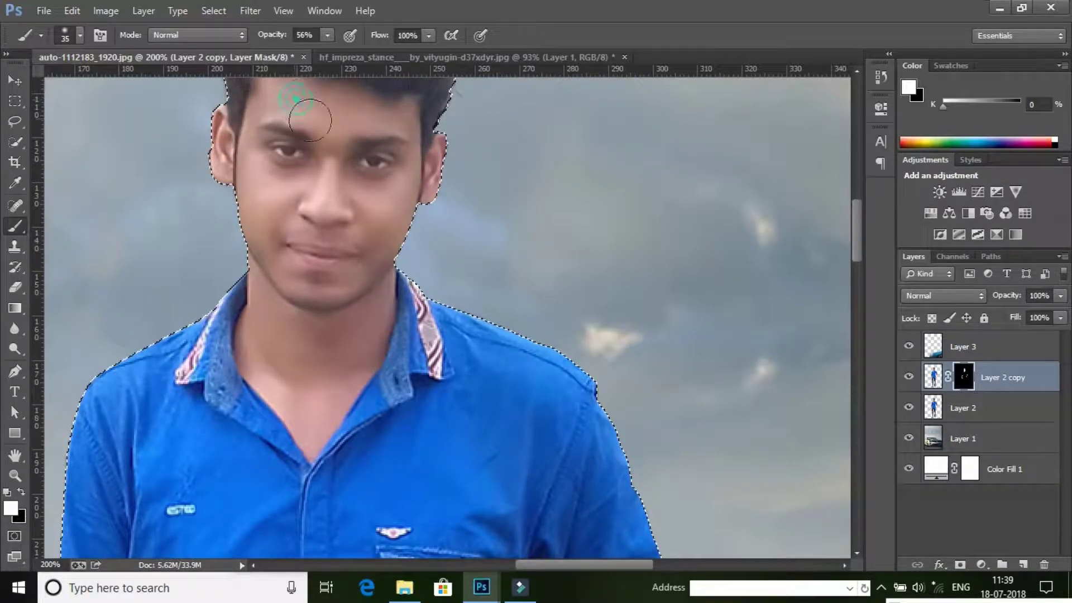
click(12, 477)
Step: Zoom out to the whole composition and apply Layer 2 copy's layer mask
right_click(347, 241)
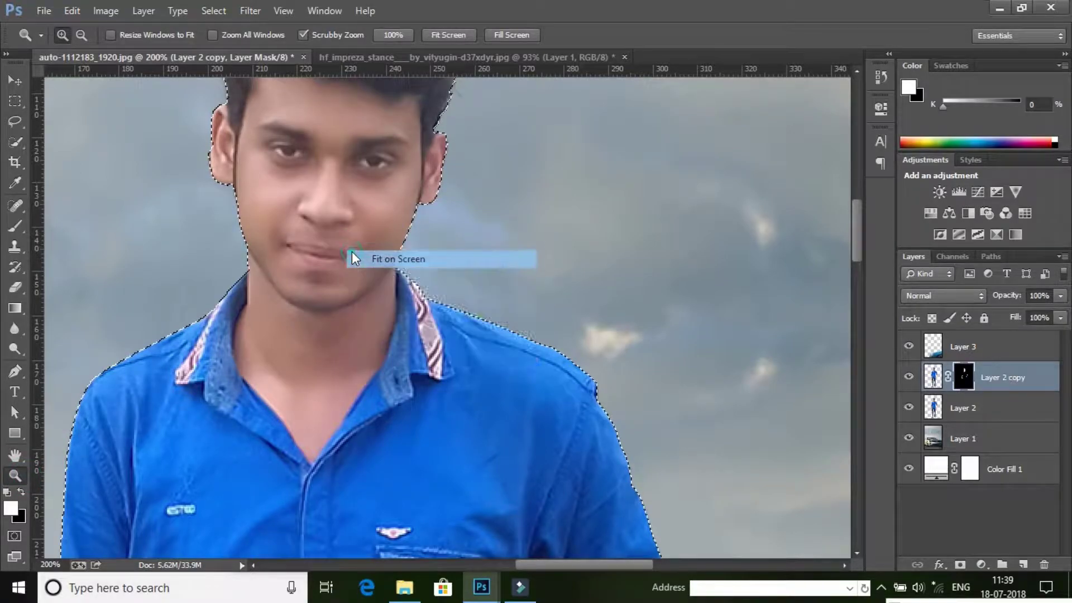
click(385, 257)
right_click(499, 224)
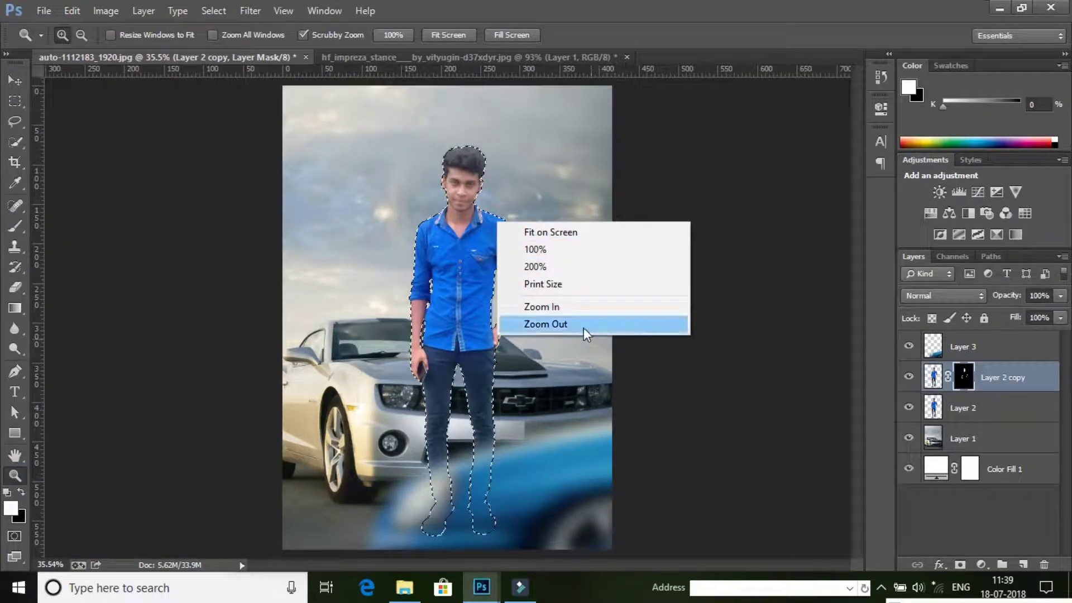
click(582, 325)
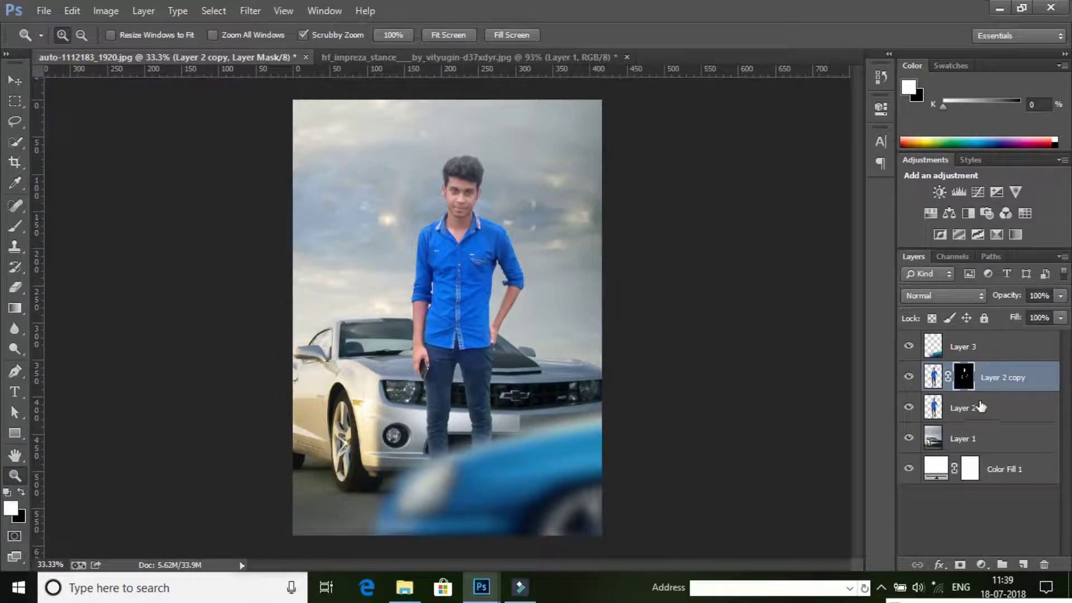
right_click(966, 382)
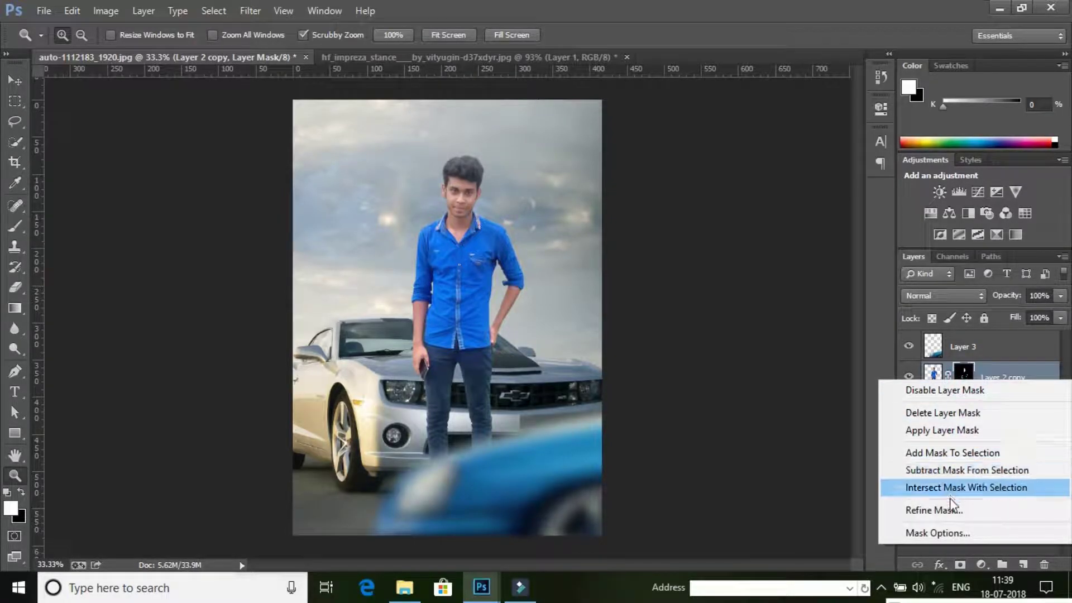
click(949, 431)
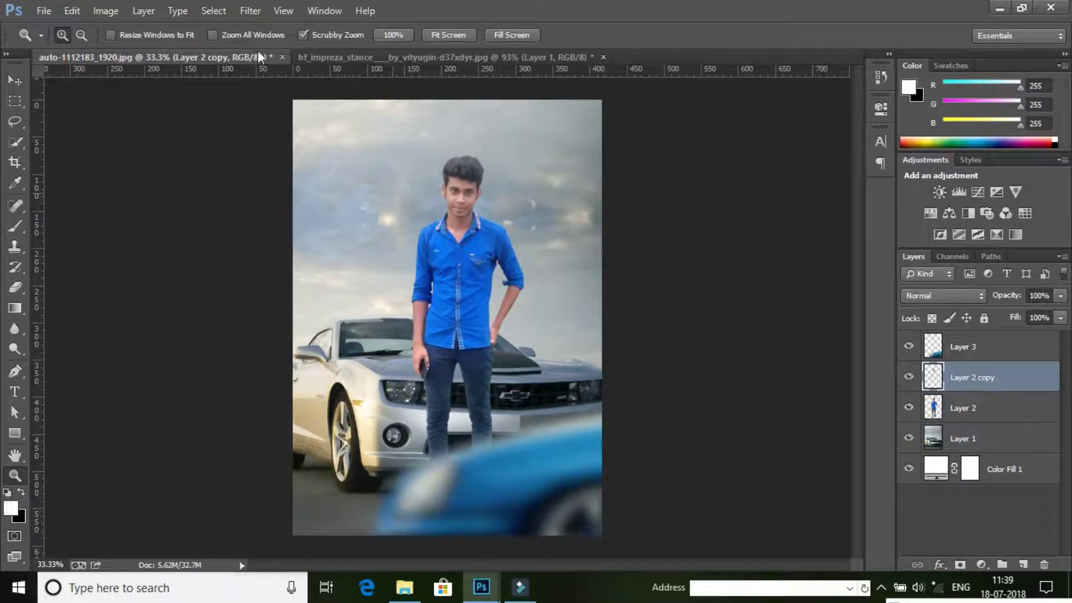
Step: Apply Brightness/Contrast to Layer 2 copy with Brightness 9 and Contrast 5
click(106, 10)
mouse_move(129, 50)
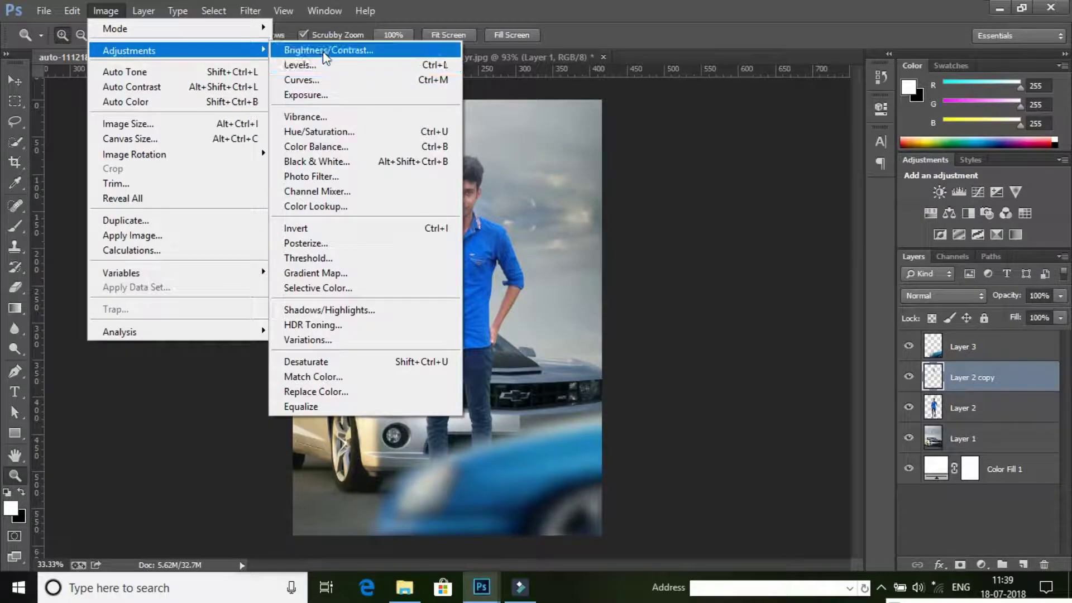
click(331, 60)
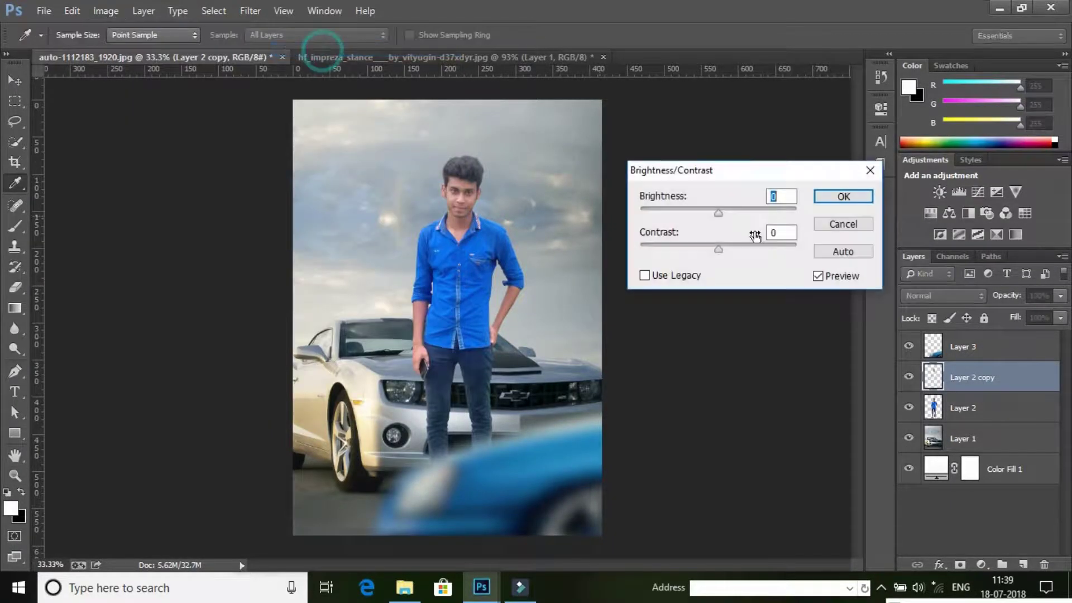
click(783, 196)
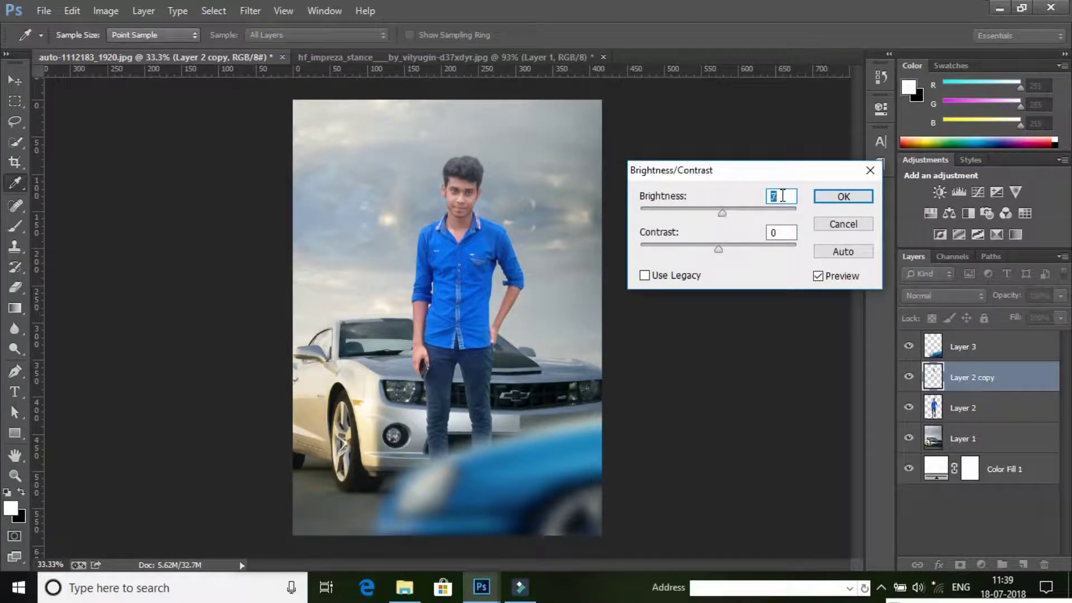
click(790, 233)
key(Up)
key(Up)
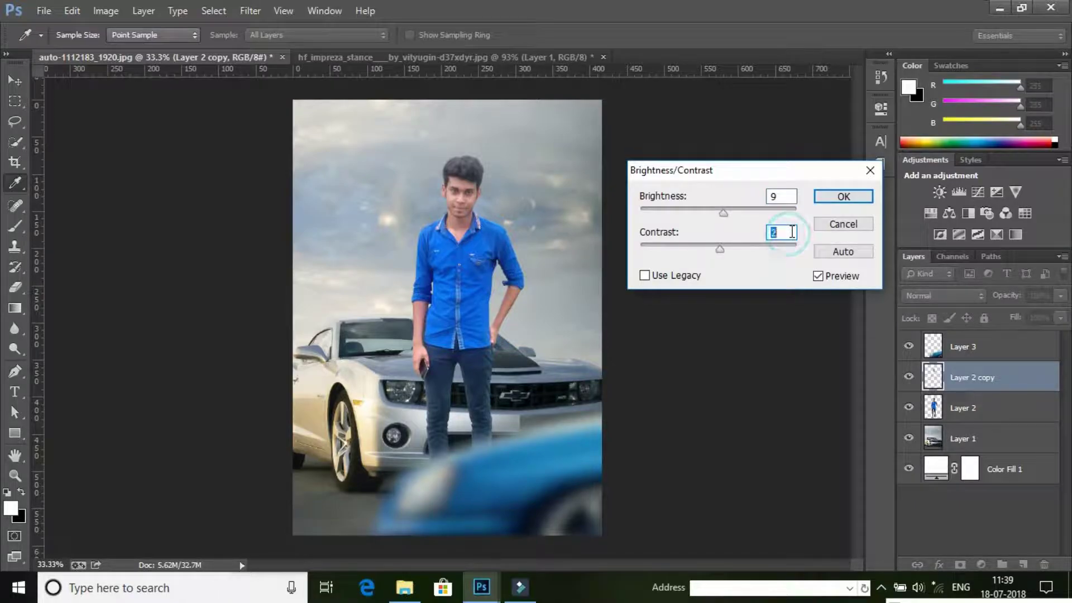
click(819, 278)
click(842, 197)
Step: Merge Layer 2 and Layer 2 copy into one layer
key(z)
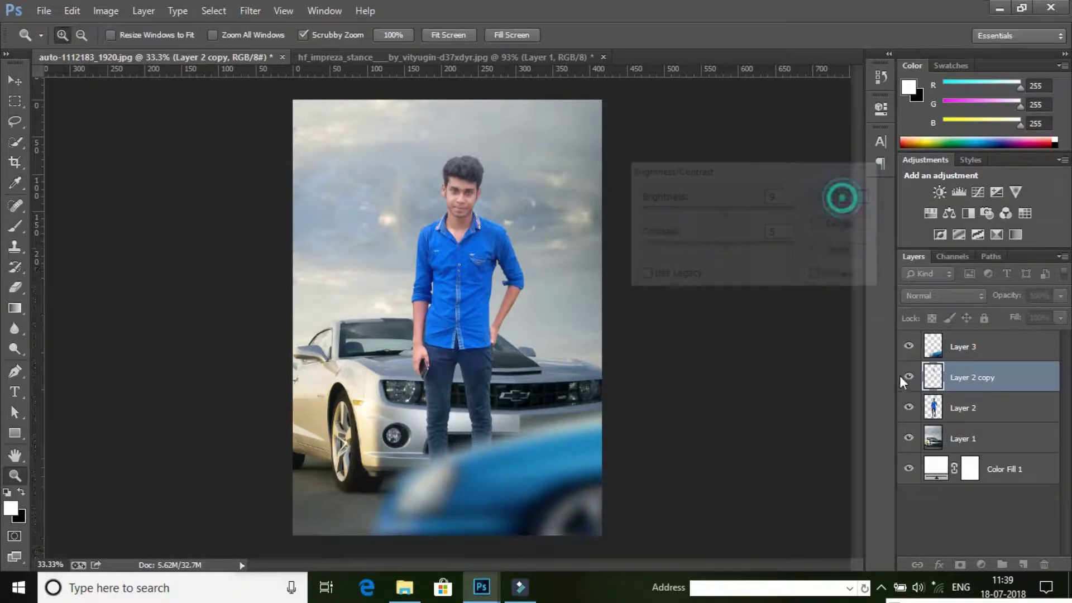
shift+click(972, 418)
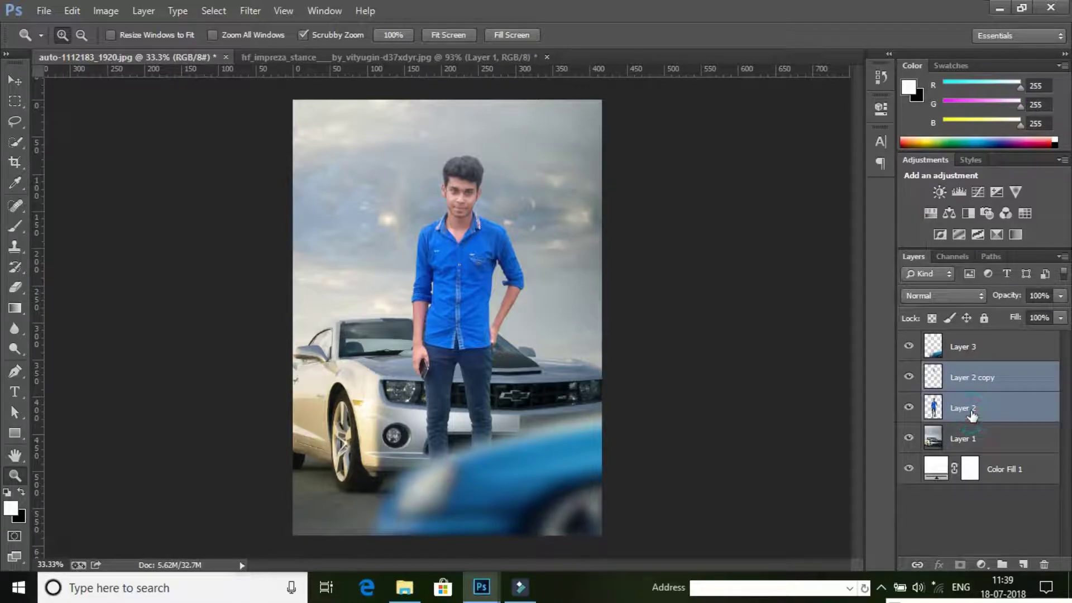
right_click(970, 411)
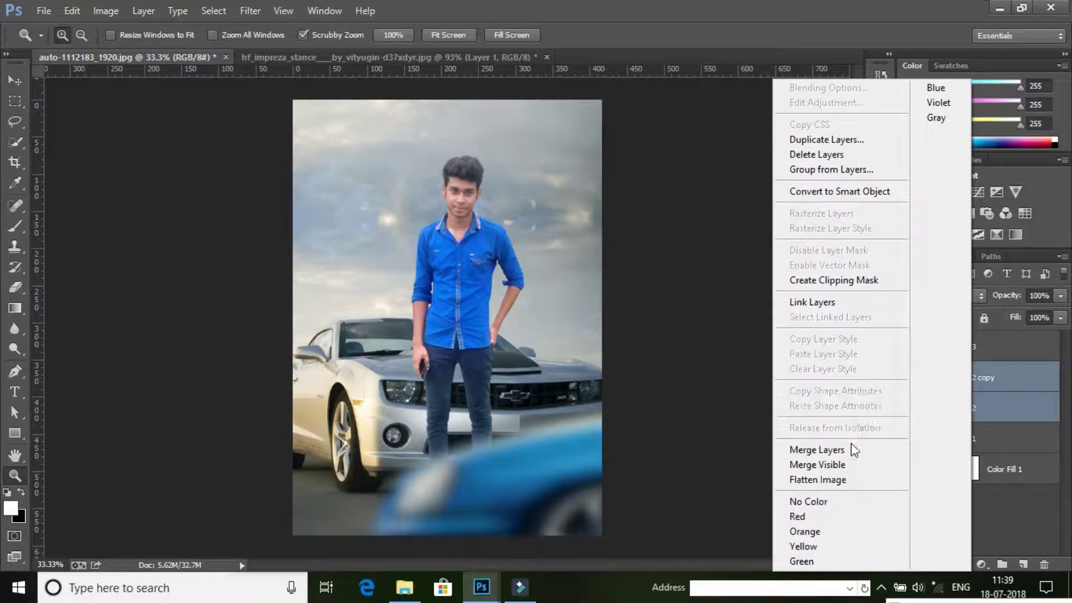
click(851, 450)
Step: Run the Camera Raw Filter on Layer 1, raising Clarity to +13 and Blacks to +9
click(986, 412)
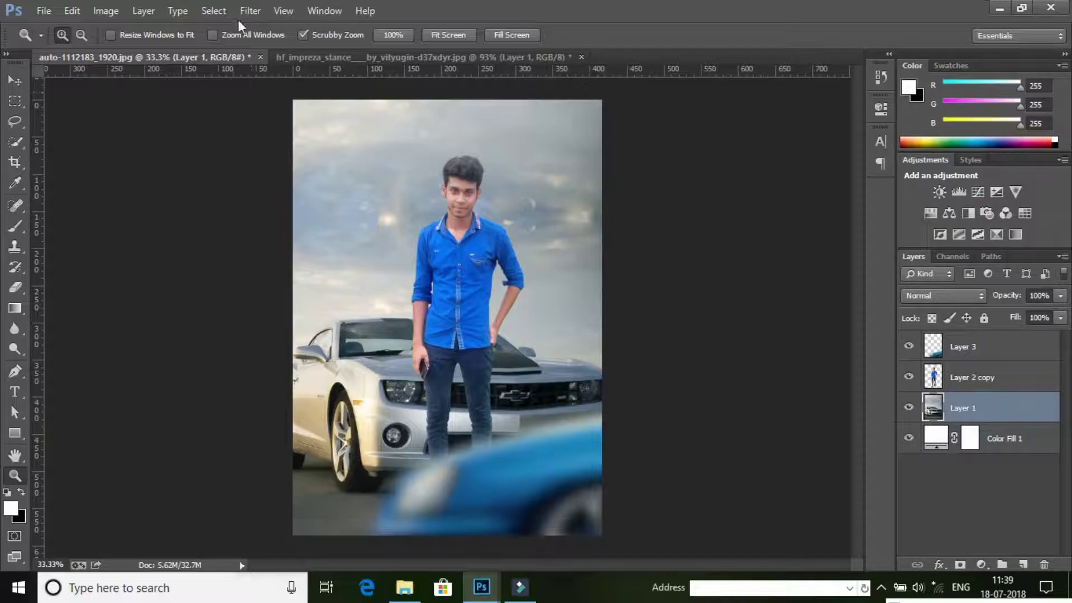
click(249, 10)
click(302, 103)
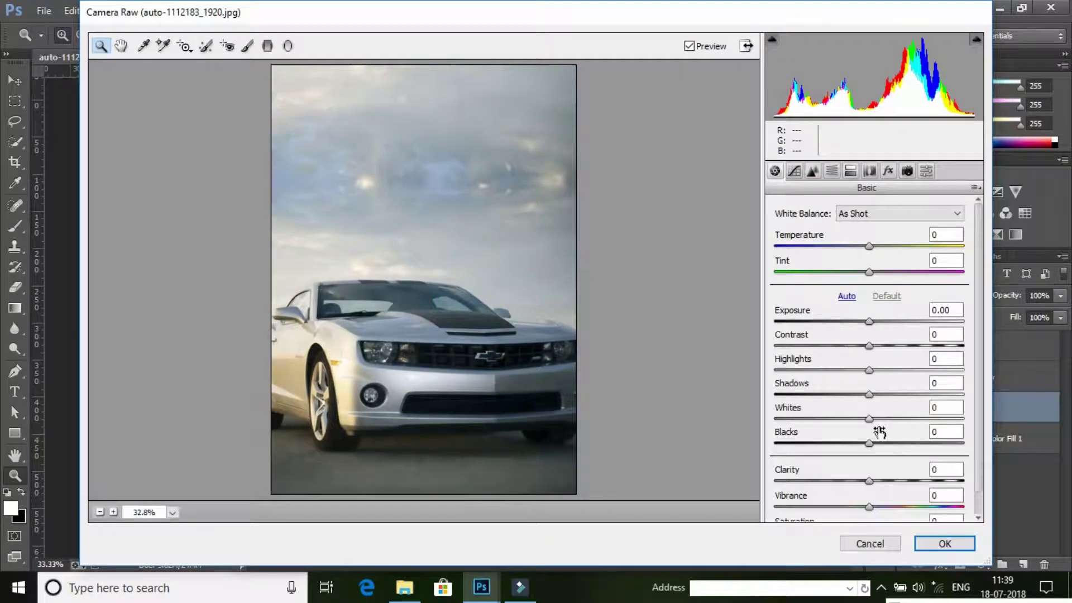
drag(870, 480, 882, 480)
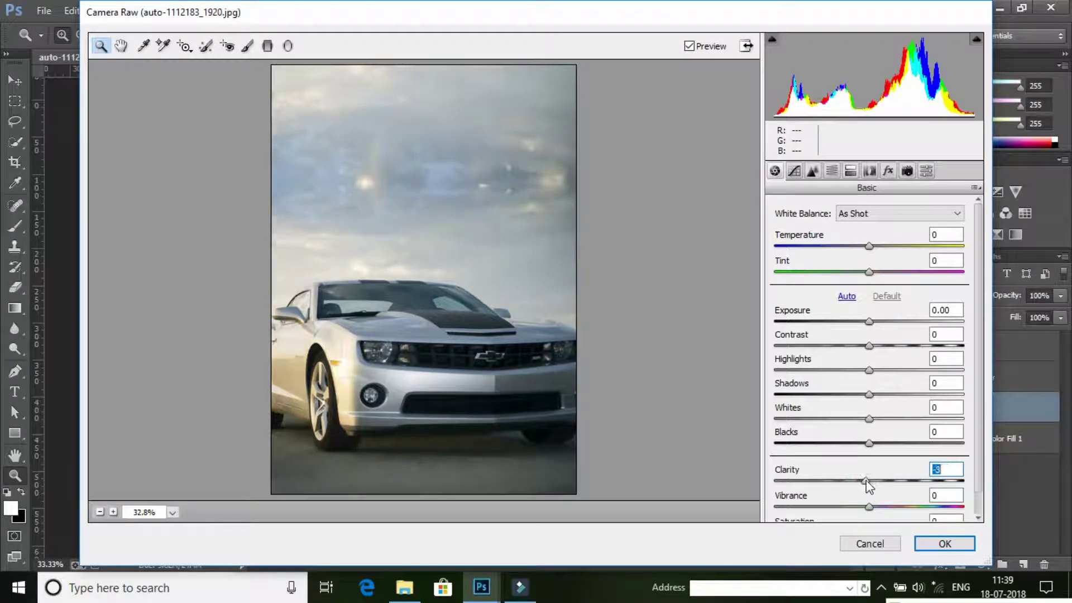
drag(869, 443, 920, 419)
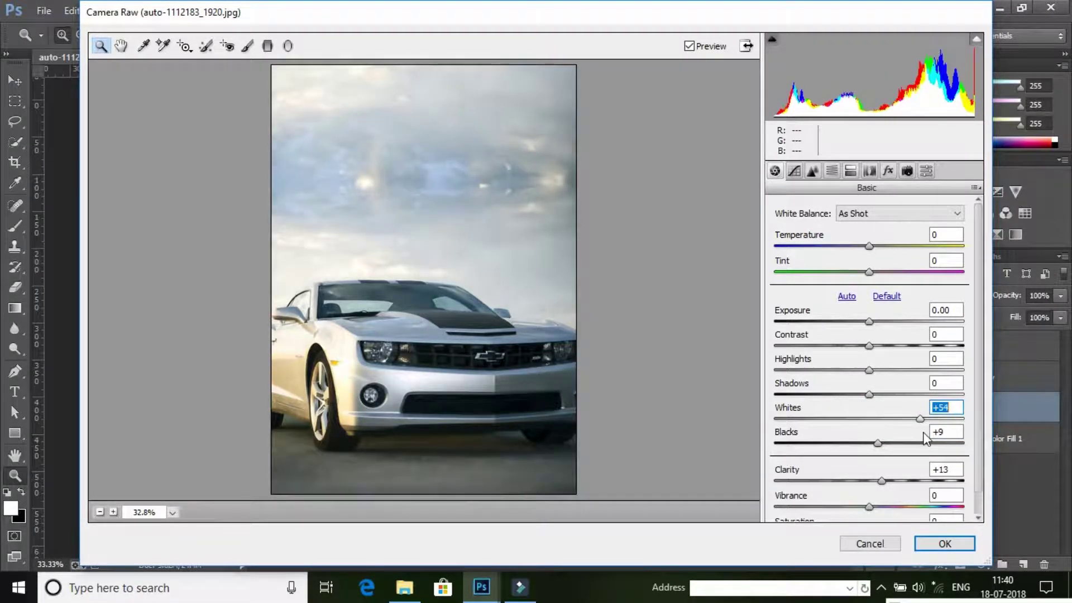
click(932, 544)
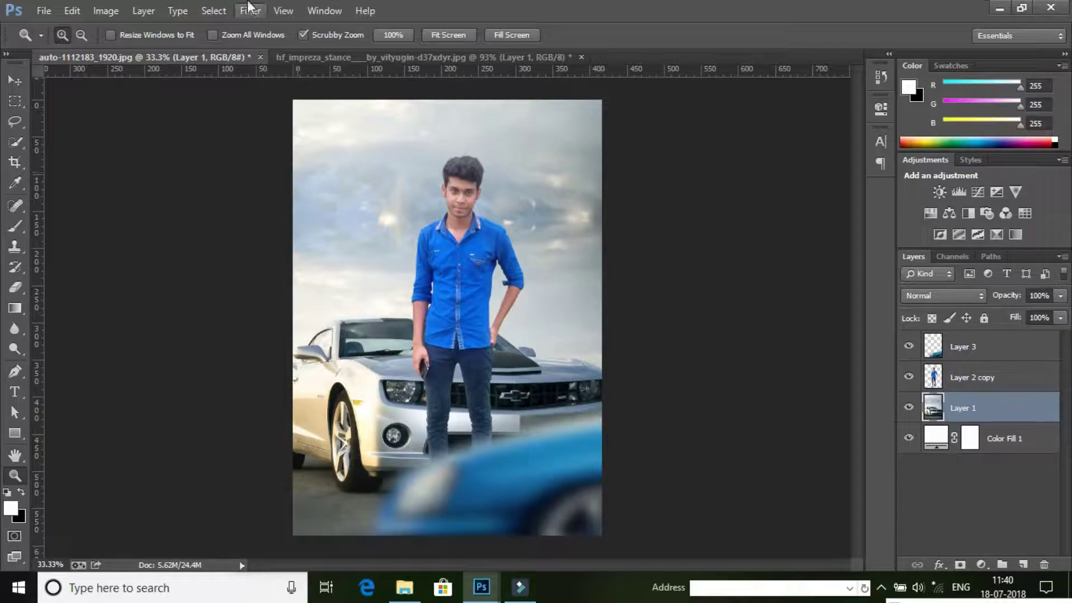
Step: Inspect the man's face, zoom back out to the whole poster, and select Layer 2 copy
click(460, 189)
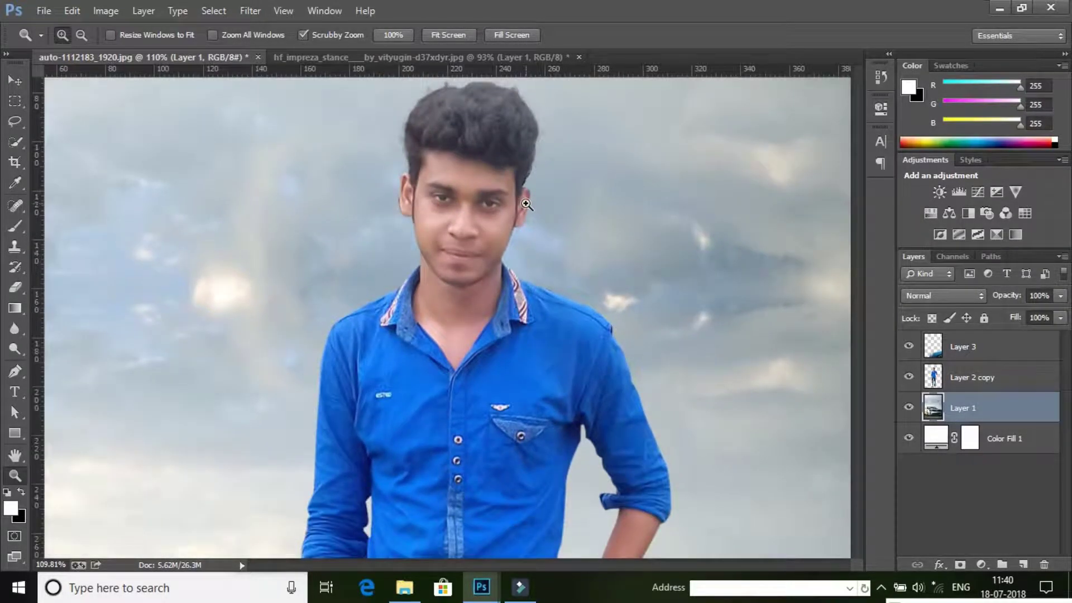
right_click(530, 210)
click(530, 211)
right_click(463, 267)
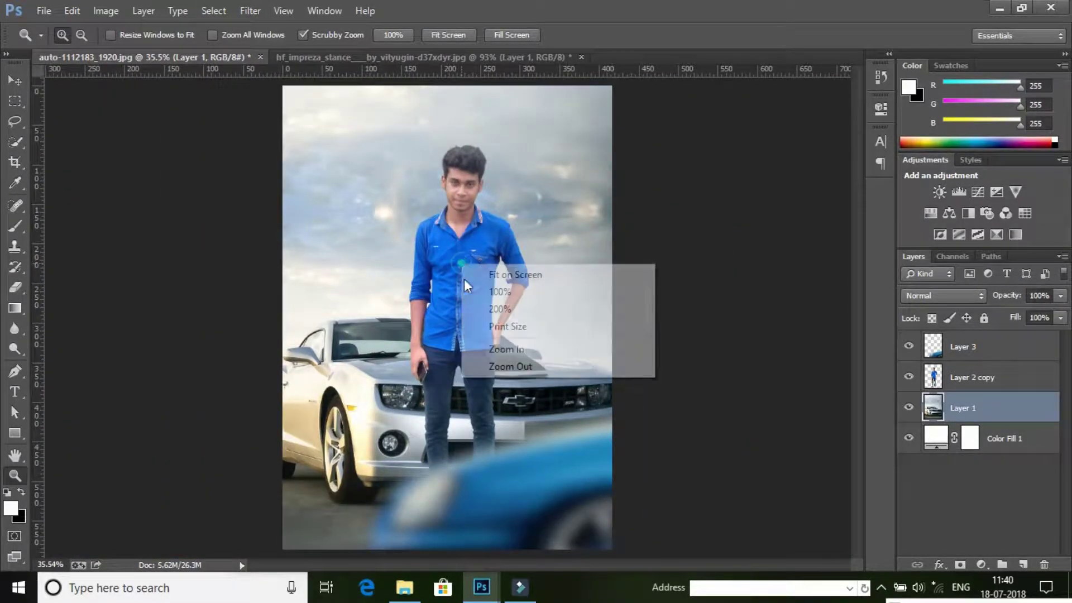
click(497, 370)
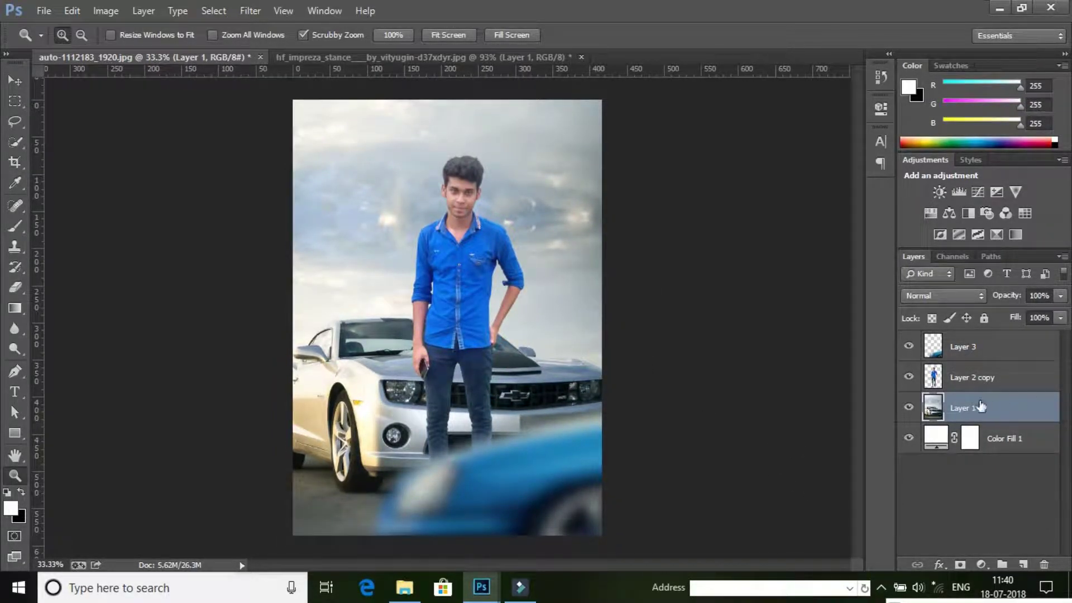
click(988, 379)
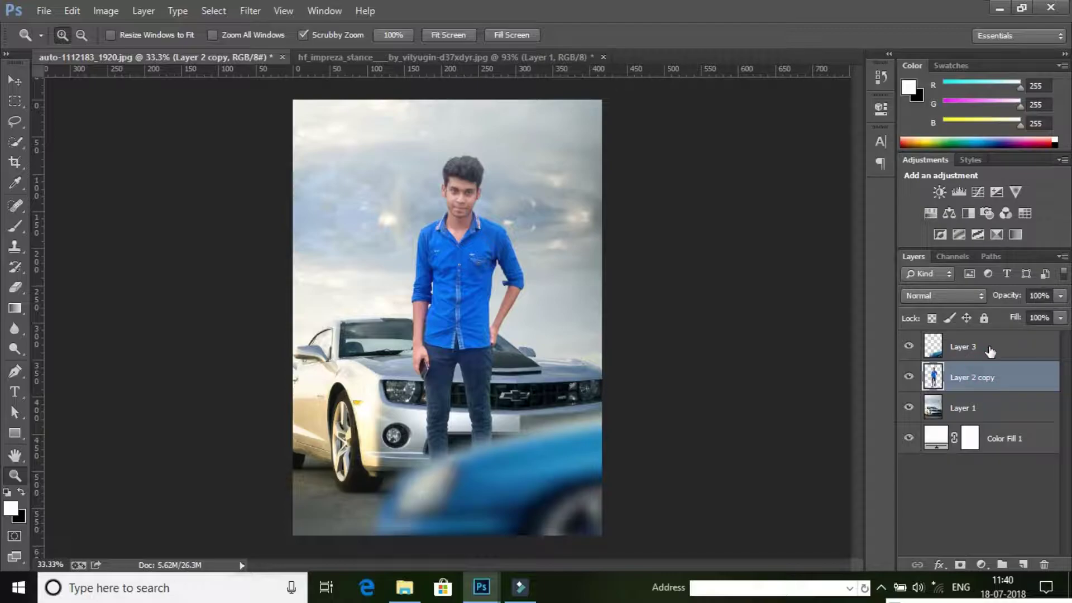
Step: Add a new layer above Layer 1 named 'sa' with black as the brush colour
click(992, 415)
click(1024, 564)
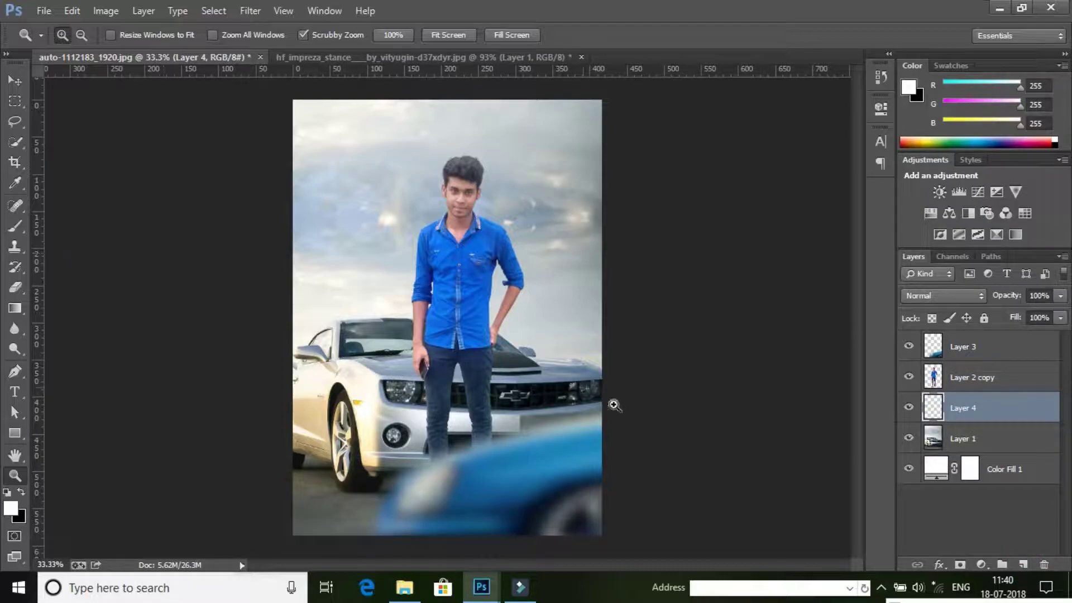
click(15, 226)
click(20, 492)
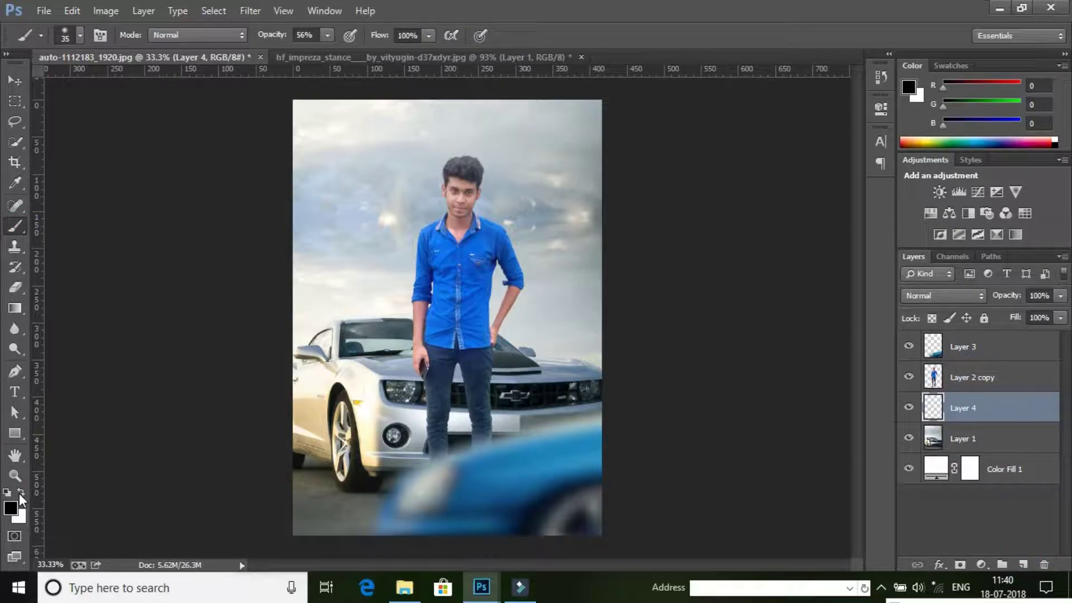
double_click(962, 408)
text(sa)
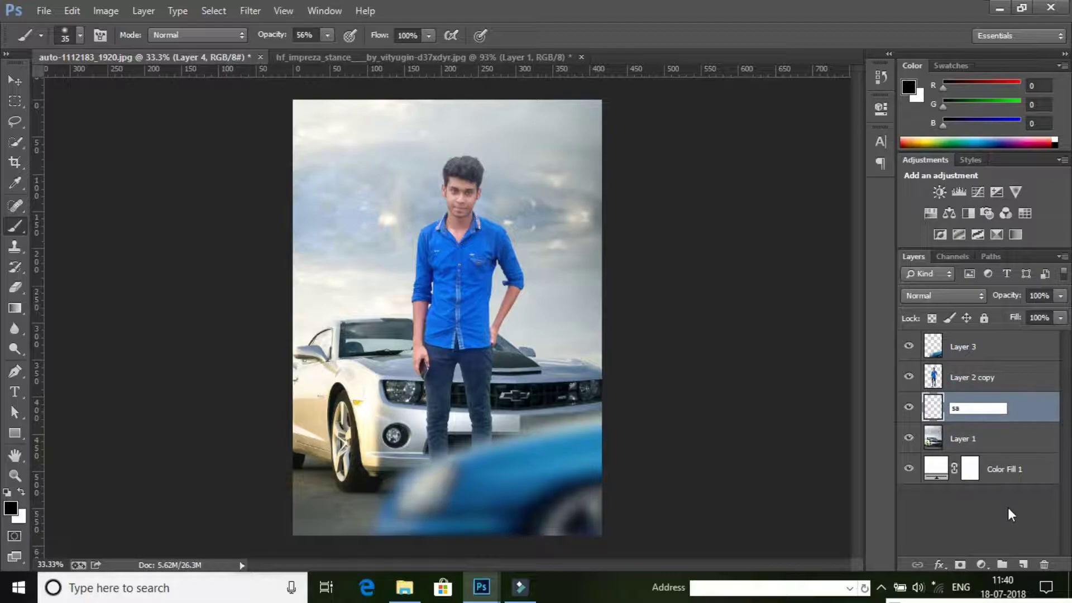
key(Return)
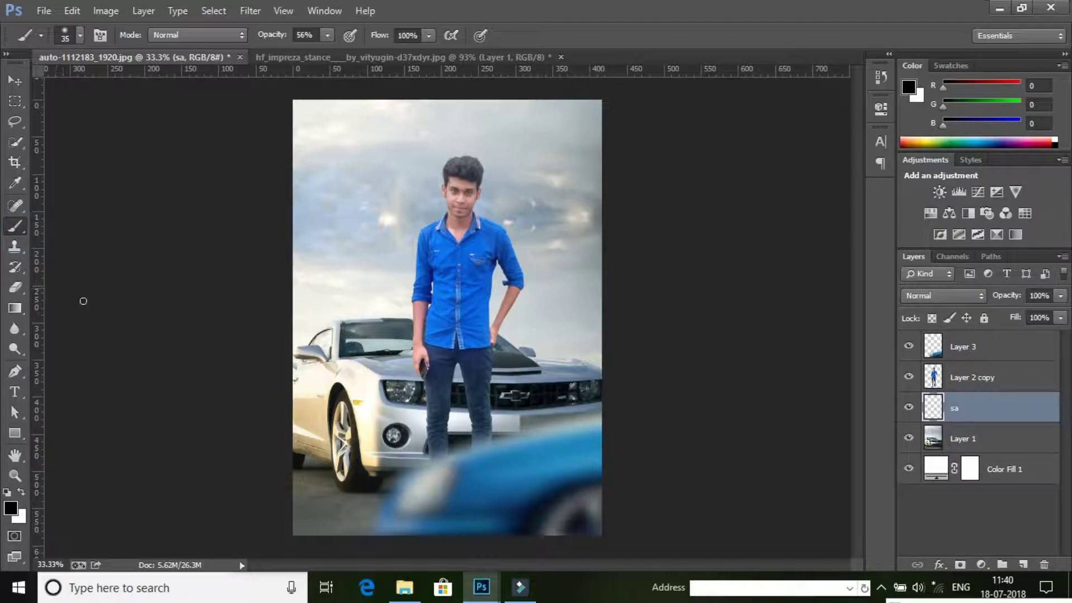
Step: Paint a soft shadow under the car's front with a large 7%-opacity brush
key(bracketright)
key(bracketright)
key(bracketright)
key(bracketright)
key(bracketright)
key(bracketright)
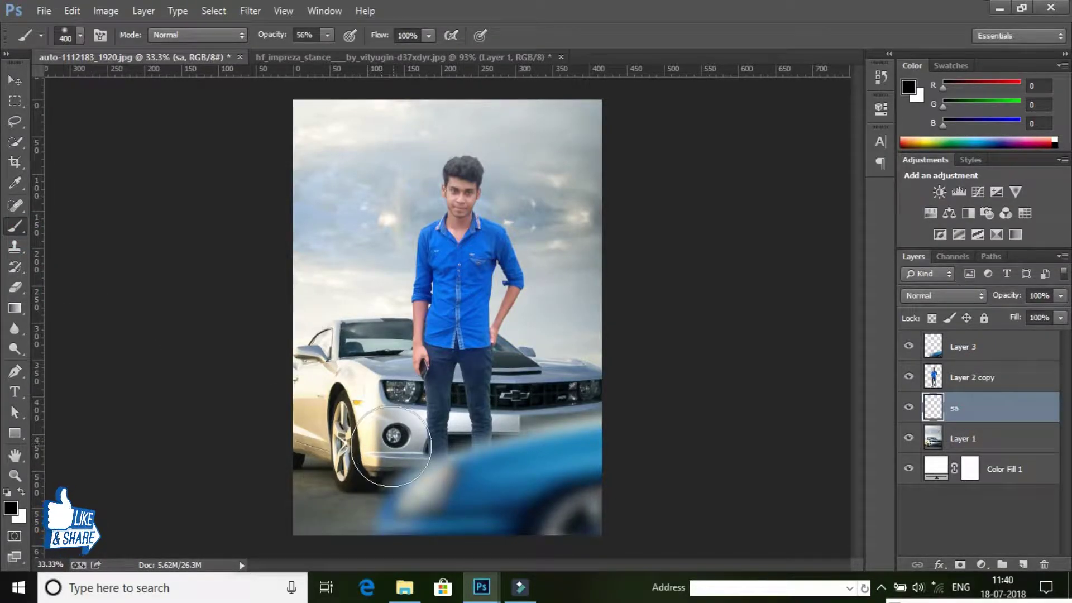
key(bracketright)
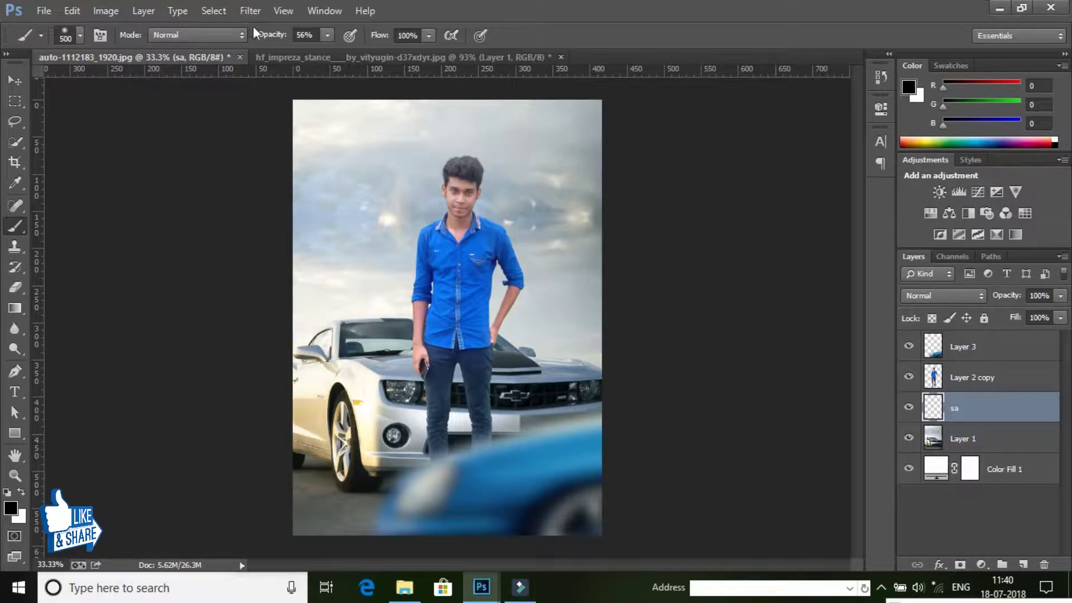
drag(254, 34, 239, 41)
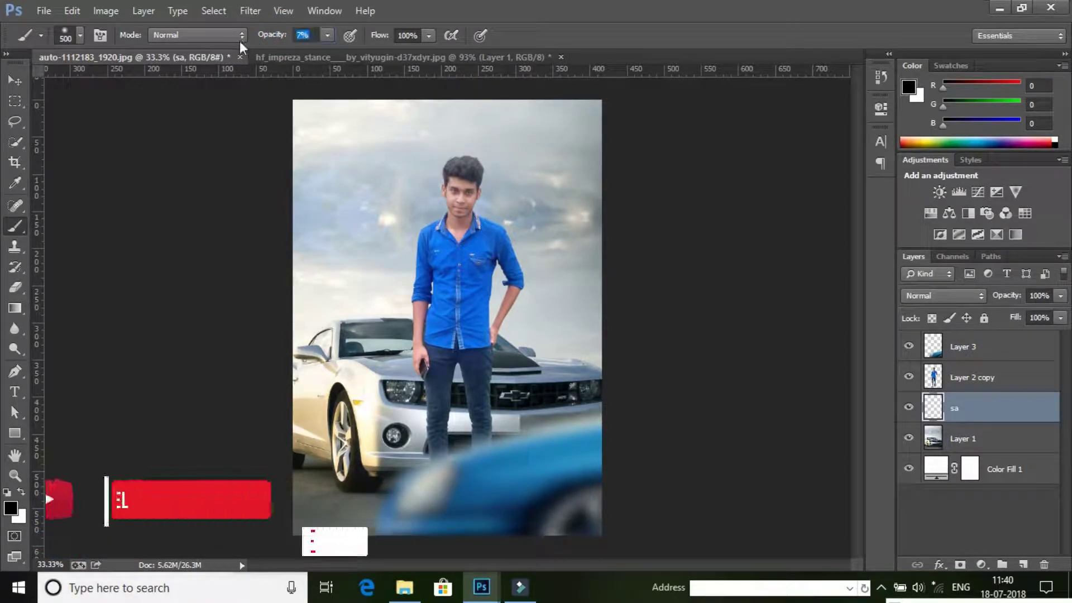
click(336, 479)
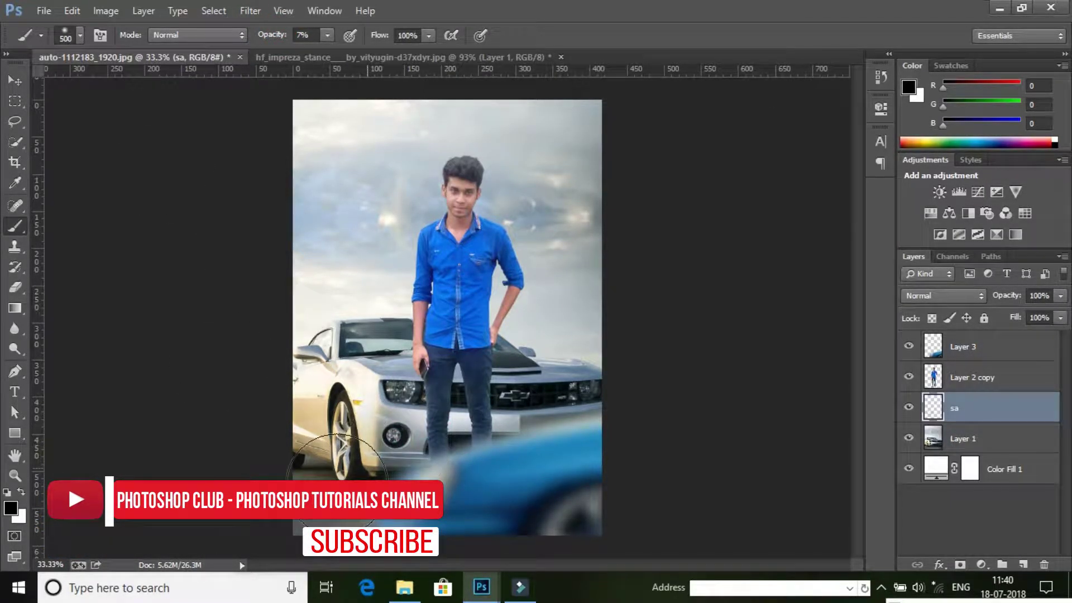
mouse_move(337, 480)
mouse_down()
mouse_move(466, 438)
mouse_move(529, 458)
mouse_move(306, 495)
mouse_move(383, 507)
mouse_move(467, 479)
mouse_move(561, 506)
mouse_move(631, 509)
mouse_up()
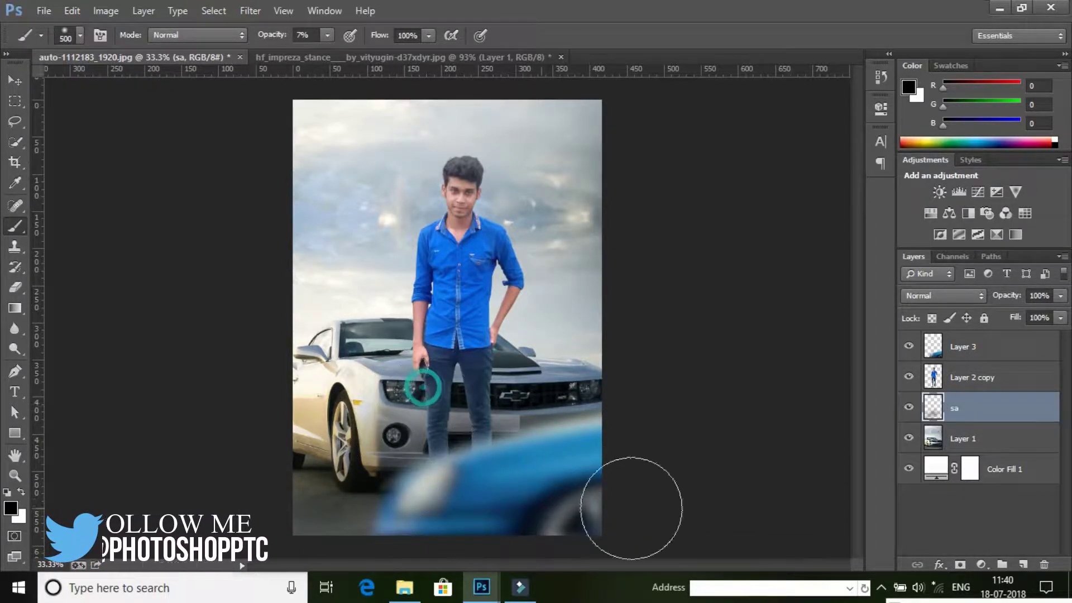
click(910, 409)
click(911, 408)
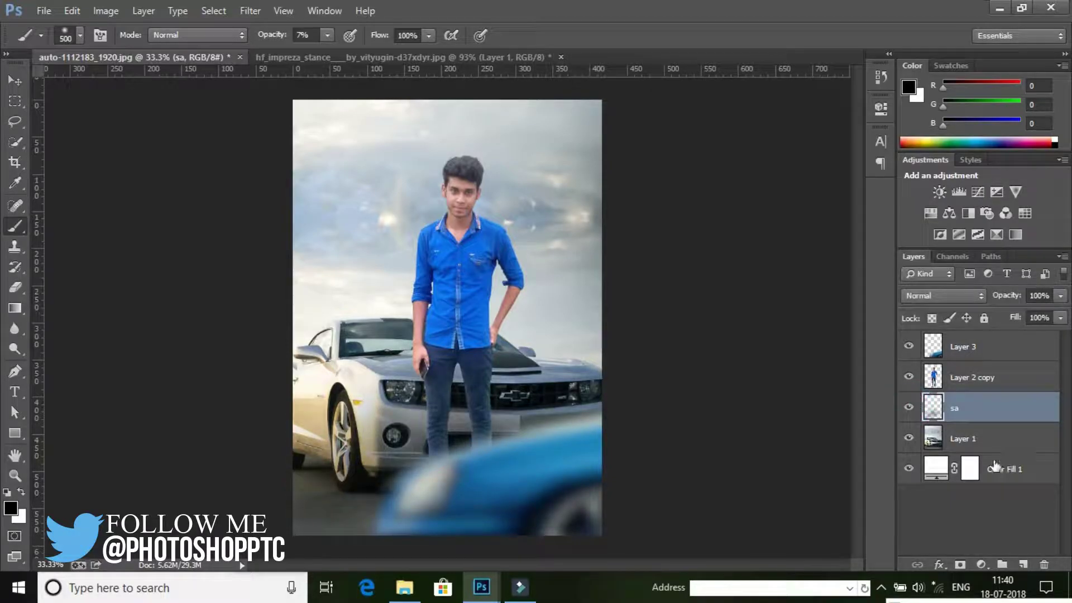
Step: Add Layer 4 above Layer 3 and clip it to Layer 3
click(1002, 351)
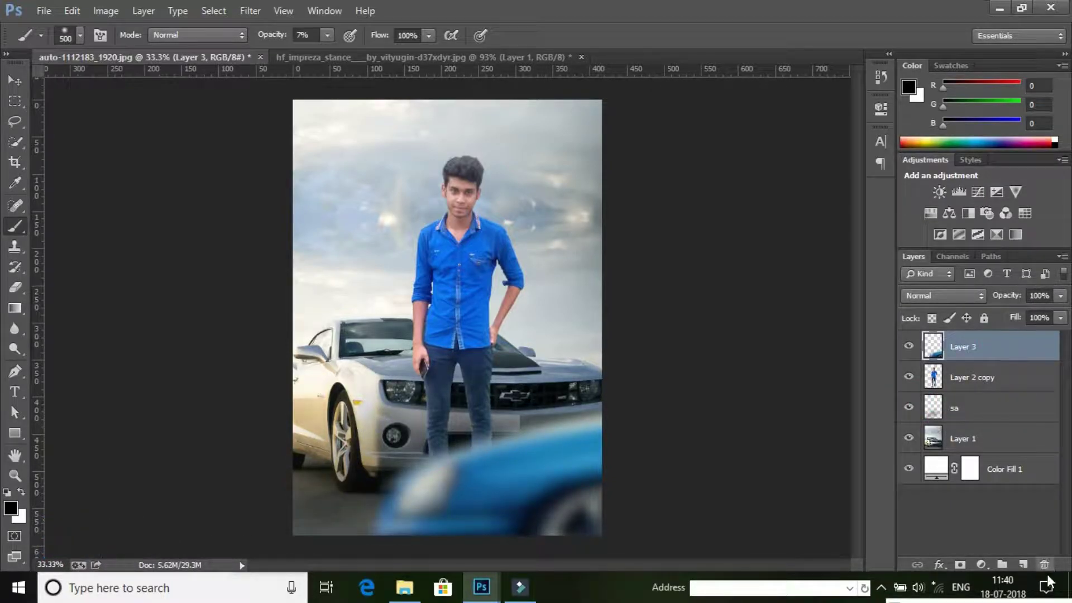
click(1024, 564)
right_click(998, 348)
click(832, 281)
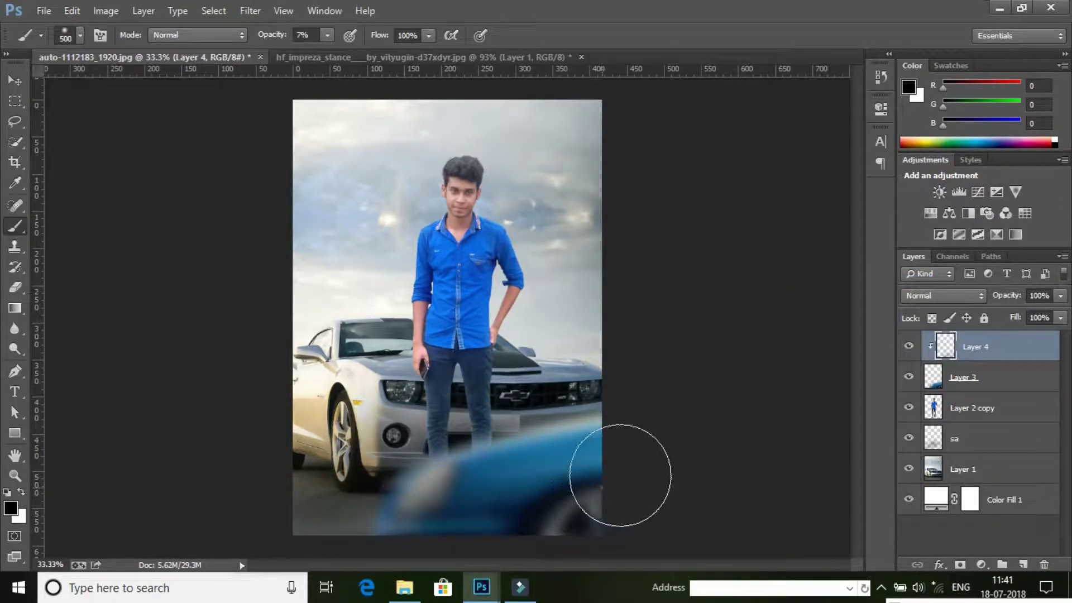
click(607, 507)
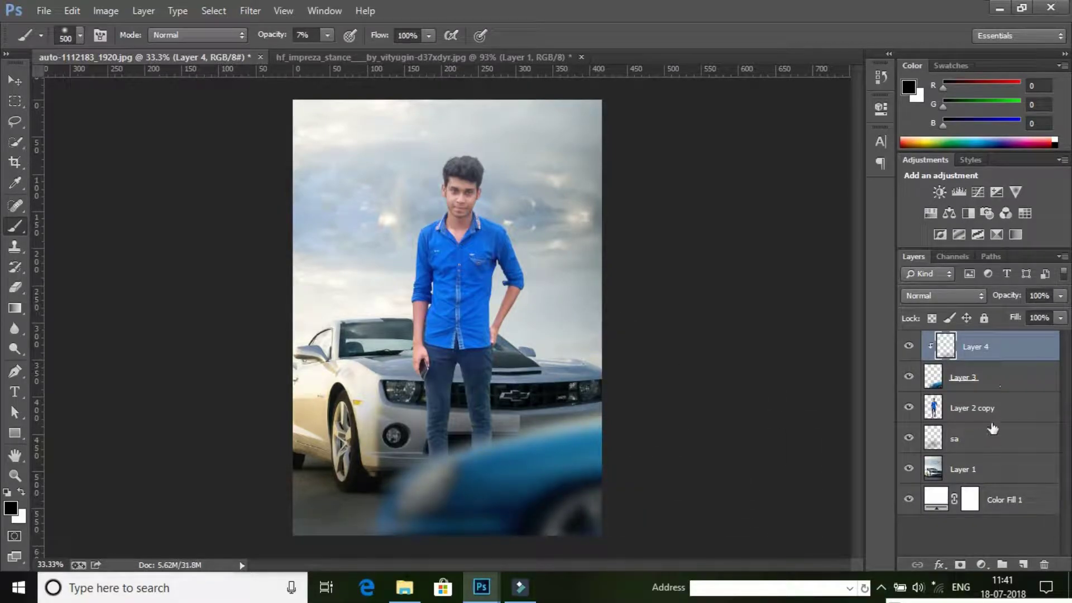
Step: Group Layer 3 and Layer 4 into a group named 'car'
click(1002, 376)
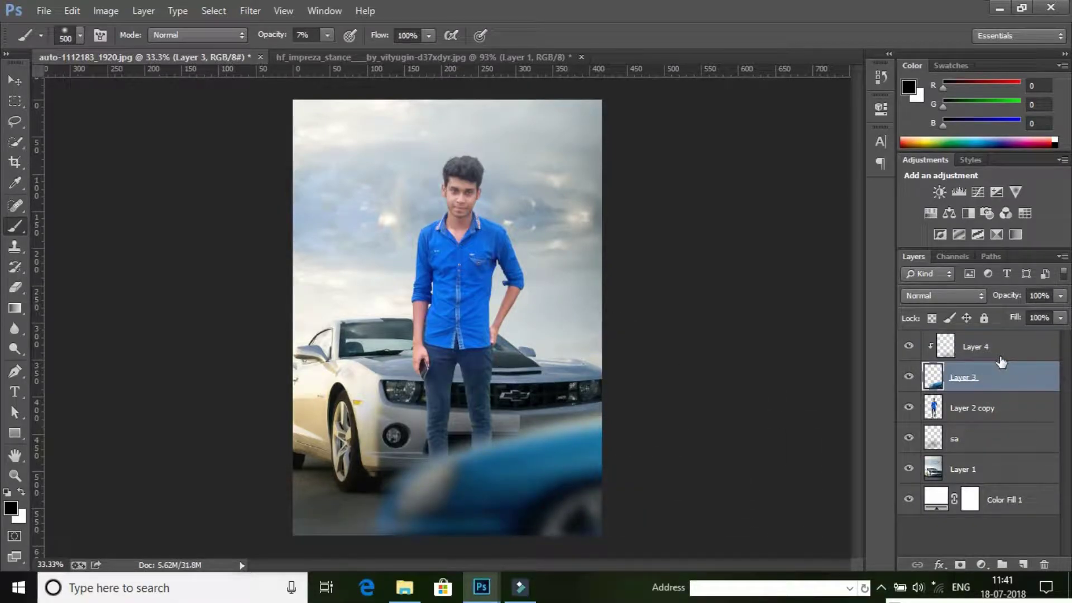
shift+click(1000, 355)
right_click(1000, 352)
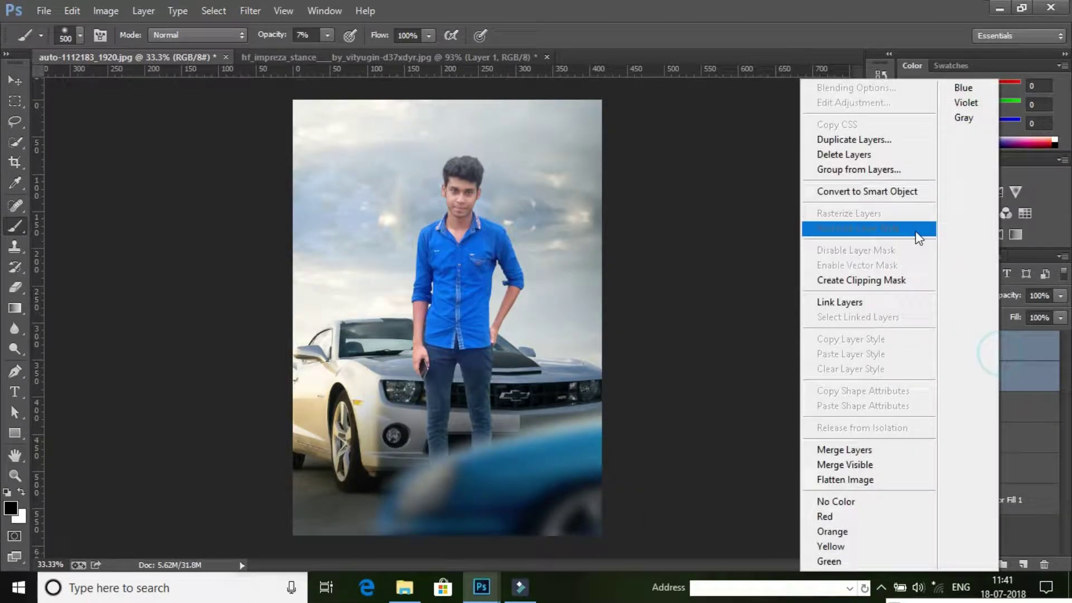
click(849, 169)
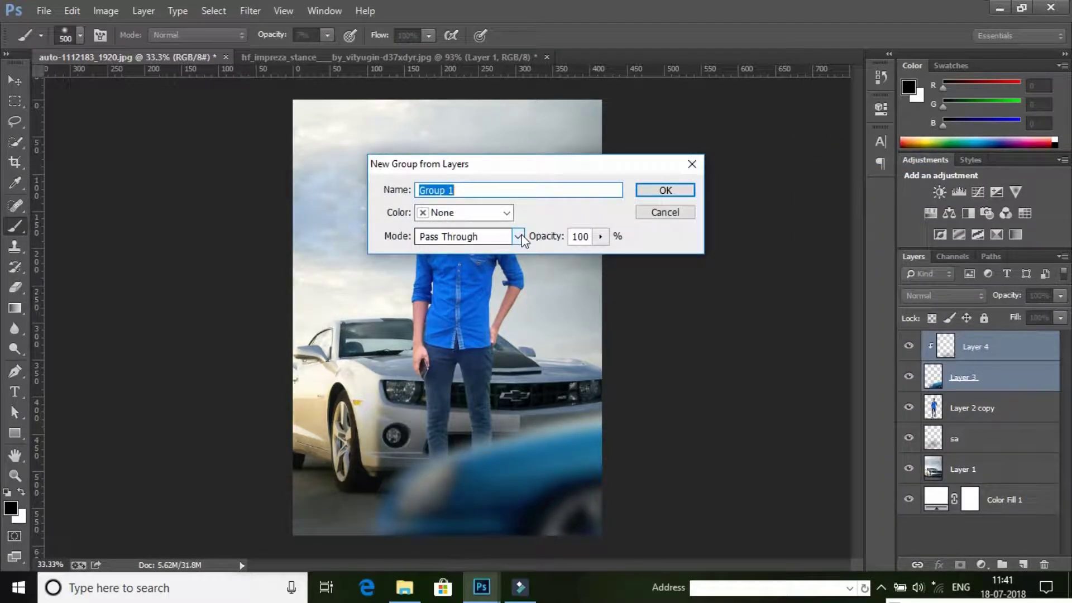
text(car)
click(678, 189)
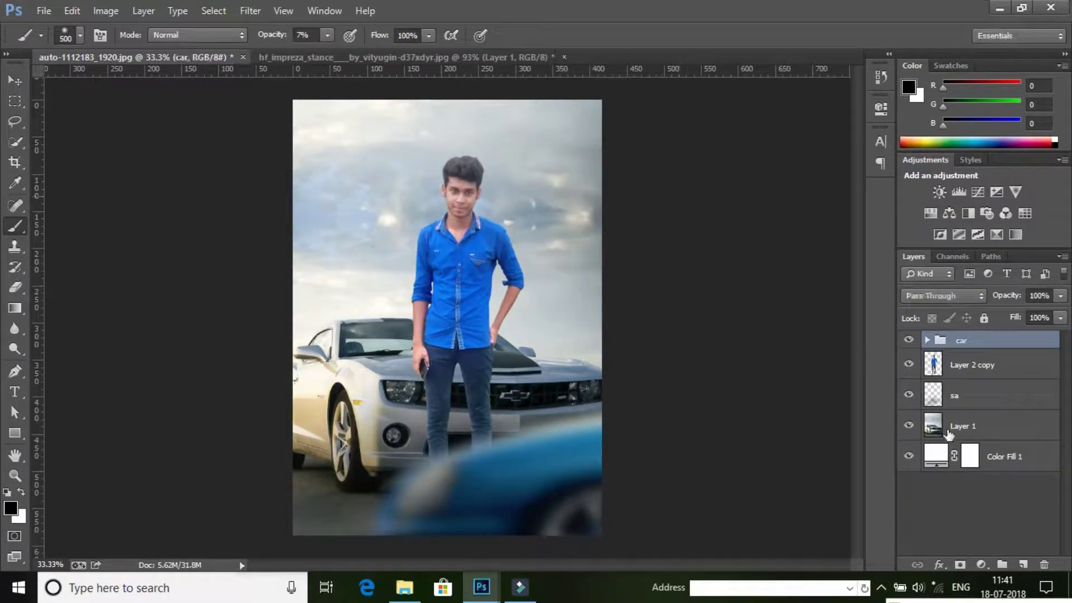
Step: Group sa and Layer 2 copy into a group named 'model'
click(982, 401)
shift+click(969, 366)
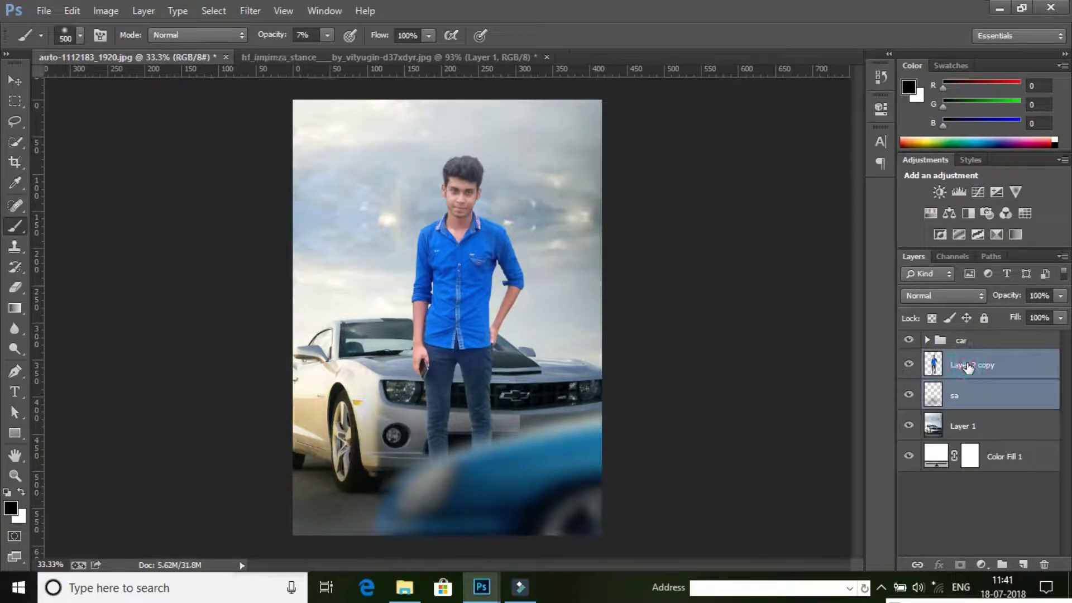
right_click(969, 366)
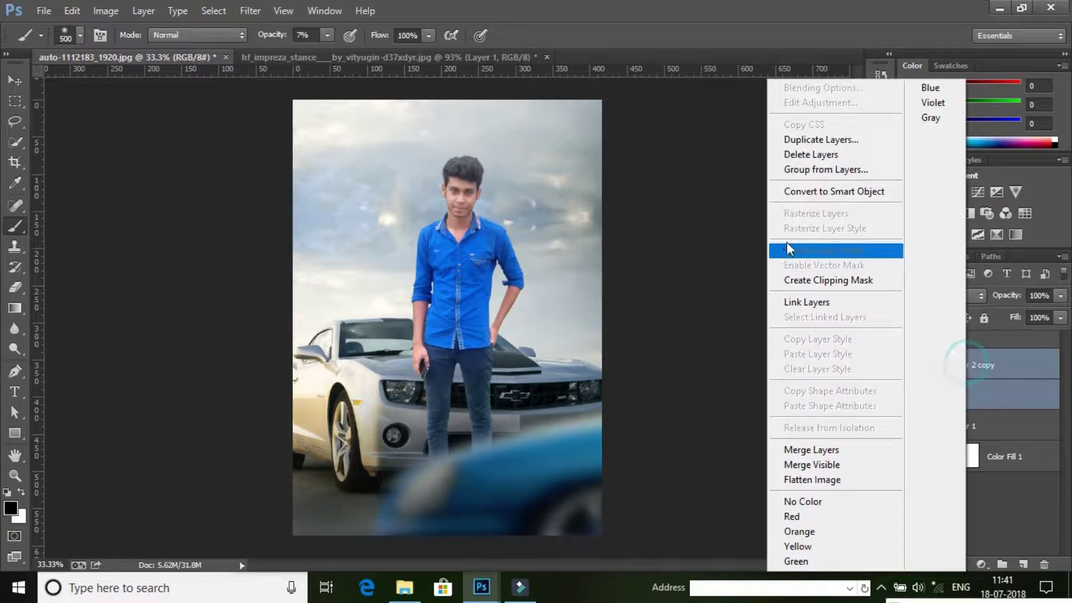
click(827, 169)
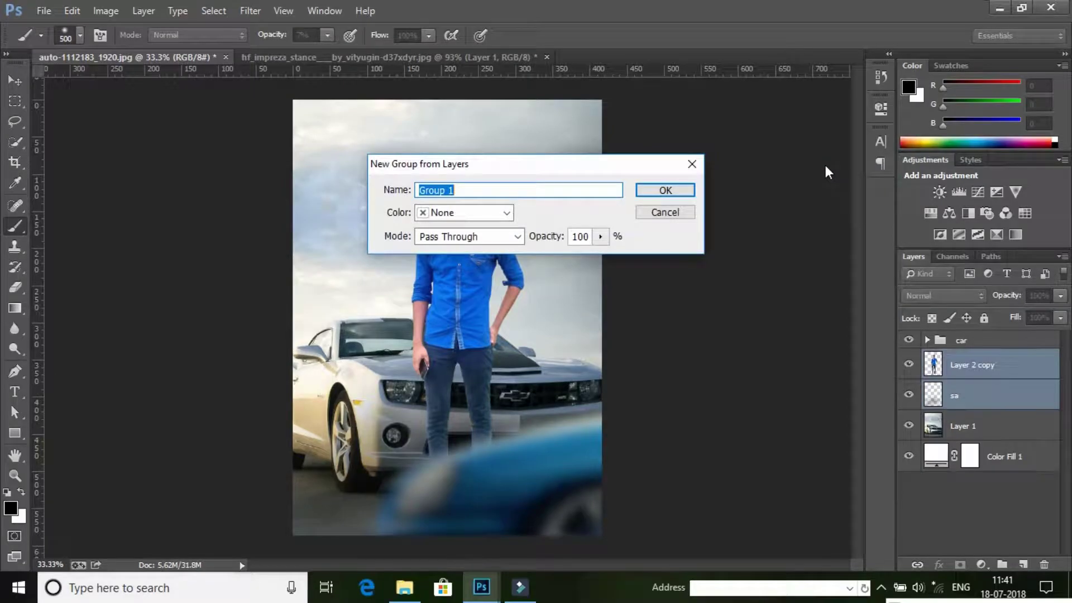
text(model)
click(688, 194)
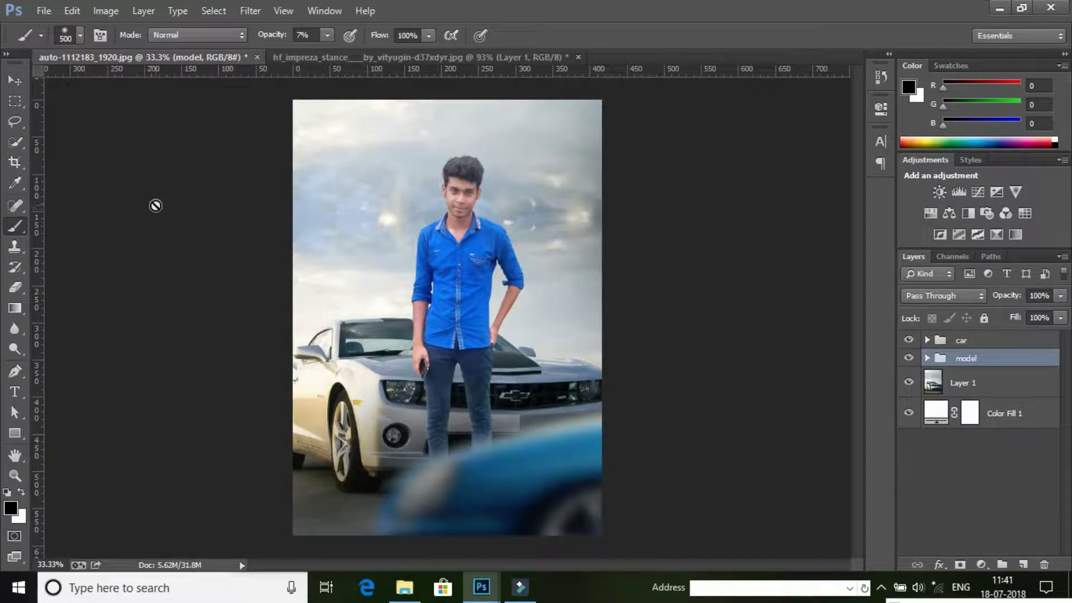
Step: With Layer 1 selected, crop a thin strip off the poster's sides, then check the model and car groups
click(16, 83)
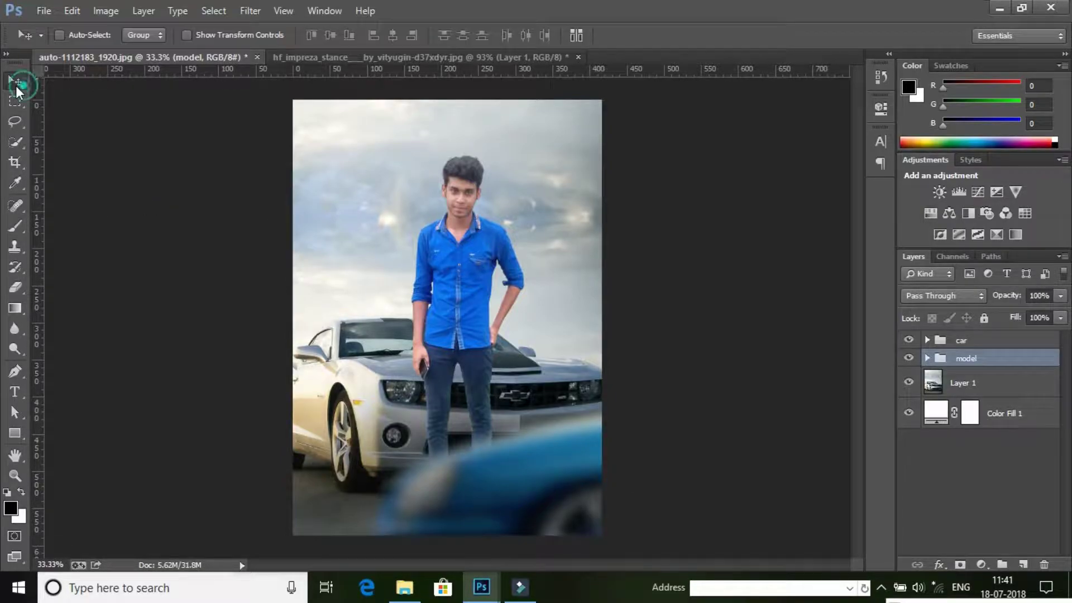
click(968, 390)
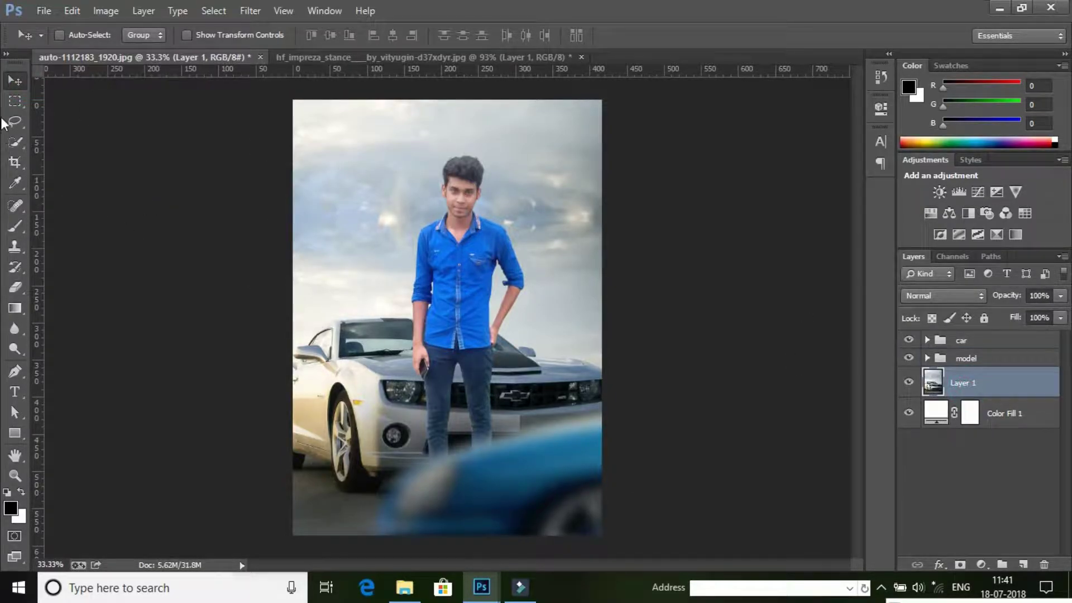
click(18, 160)
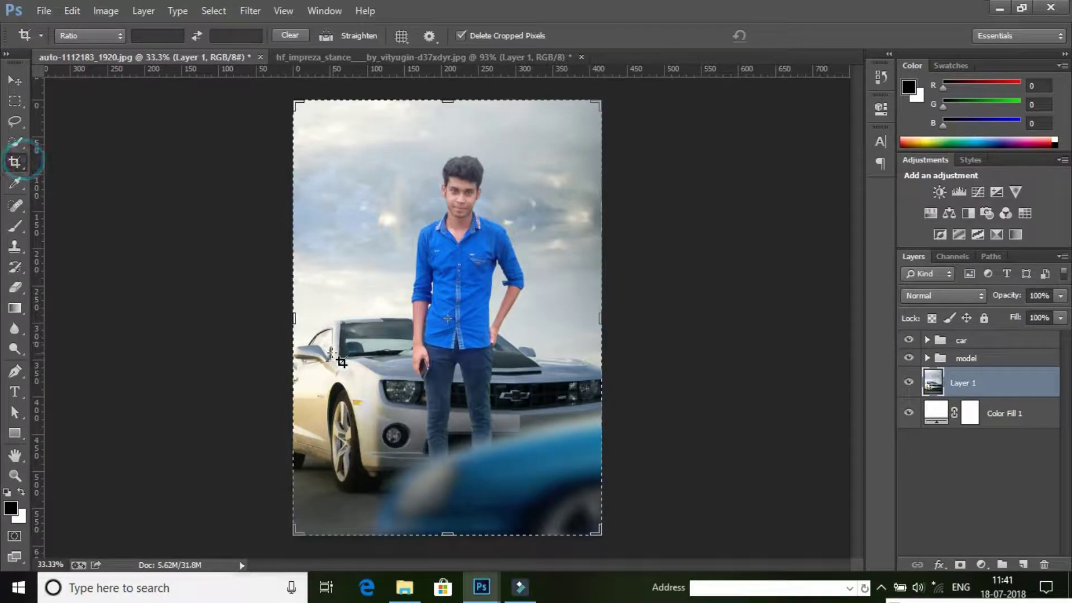
drag(295, 316, 302, 321)
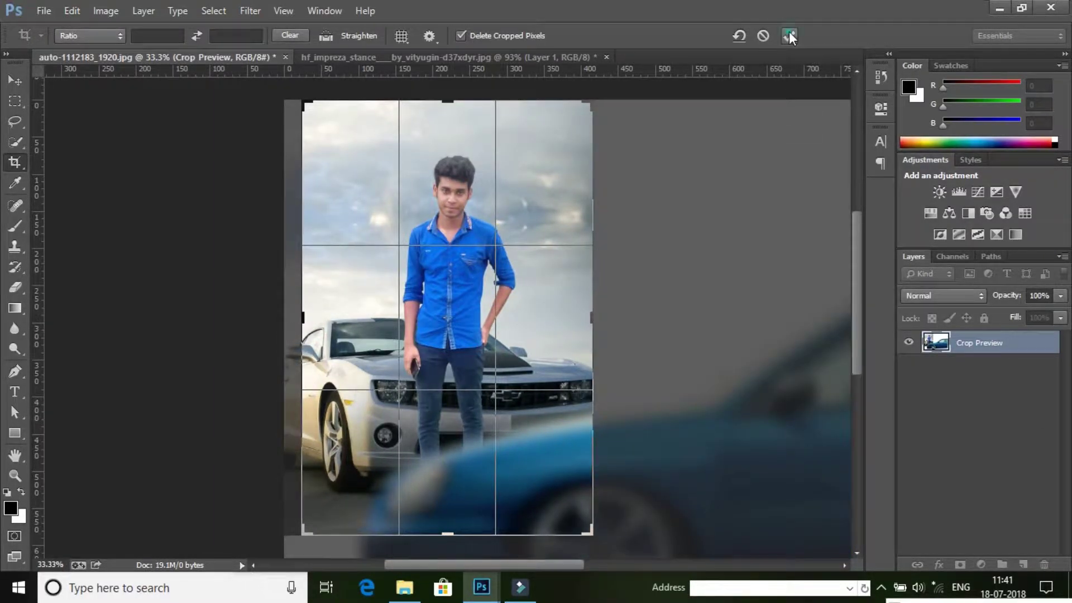
click(789, 36)
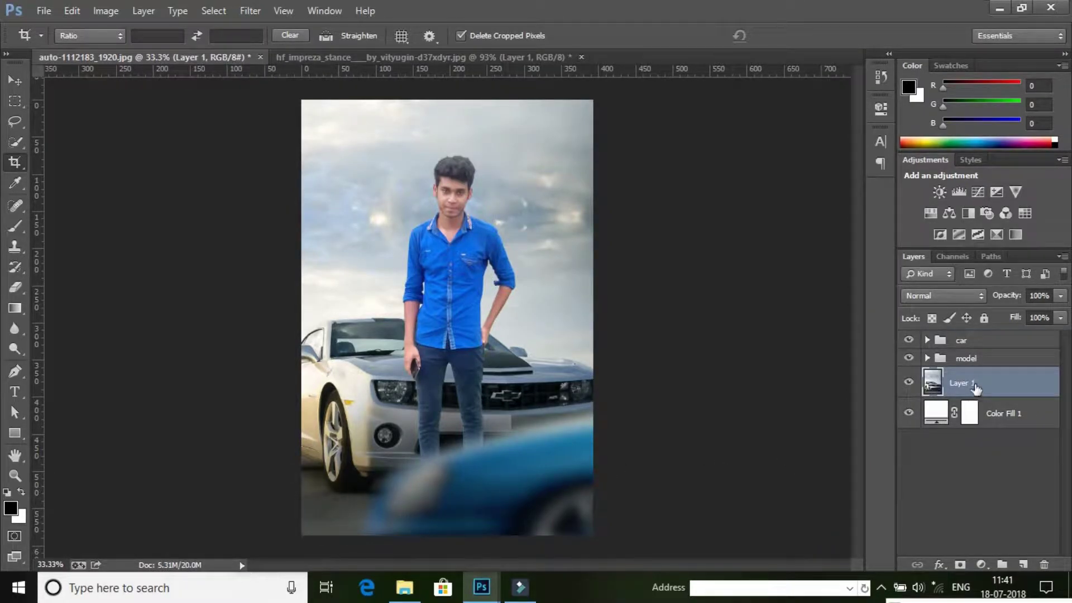
click(983, 358)
click(984, 340)
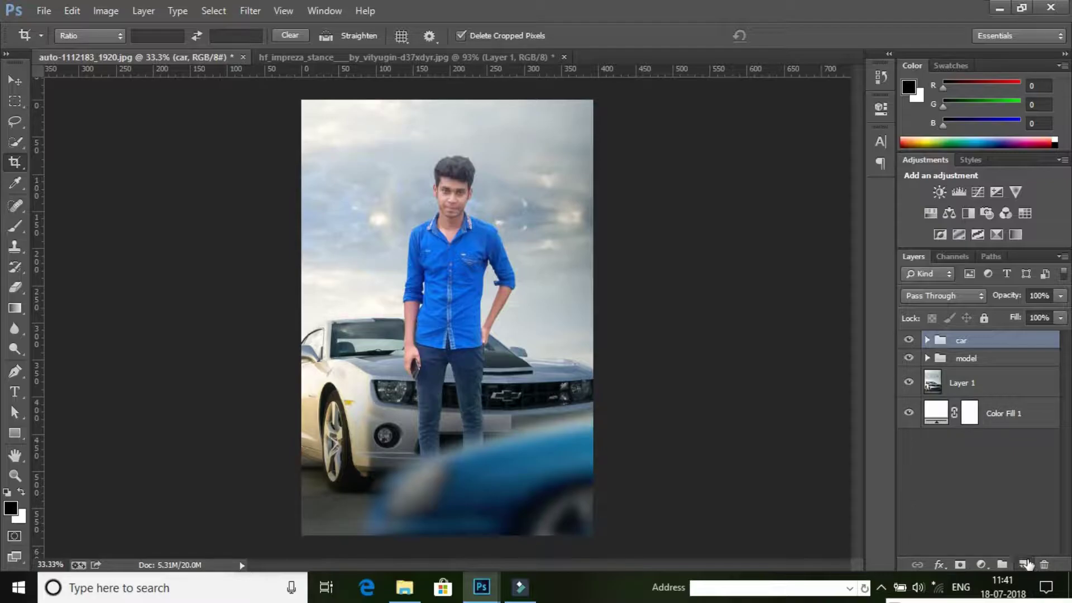
Step: Add a new layer and paint a soft off-white (f5f2ec) glow dab on the man
click(1025, 564)
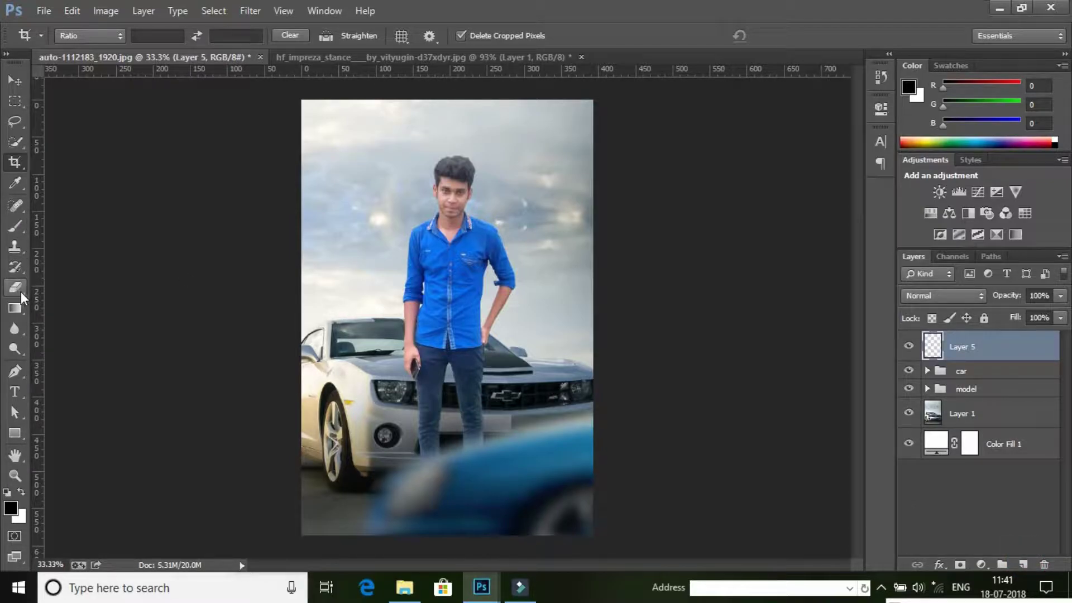
click(15, 226)
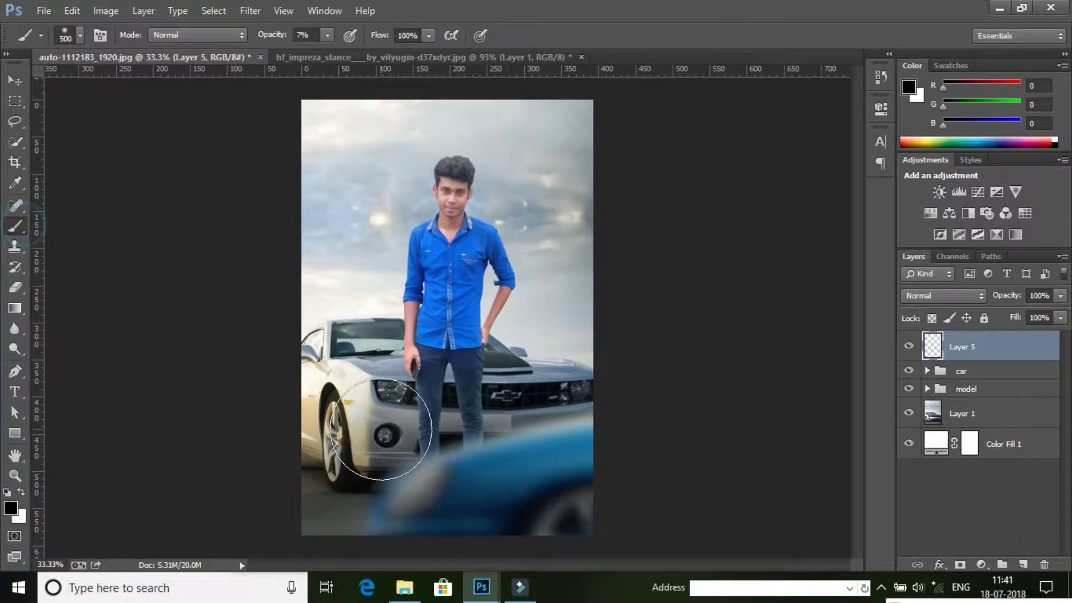
click(21, 491)
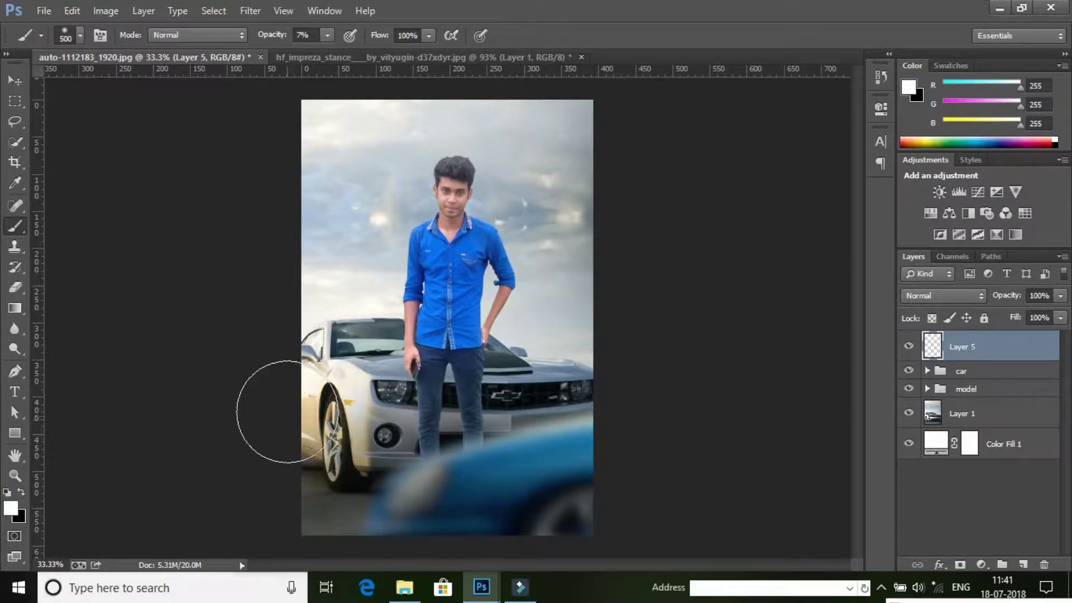
key(i)
click(318, 304)
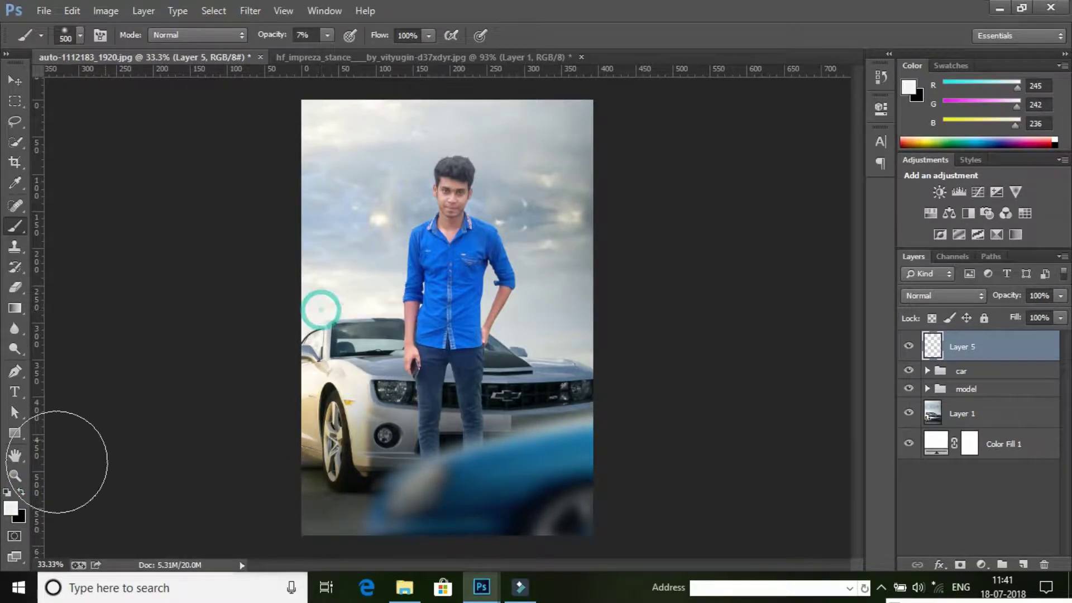
click(12, 508)
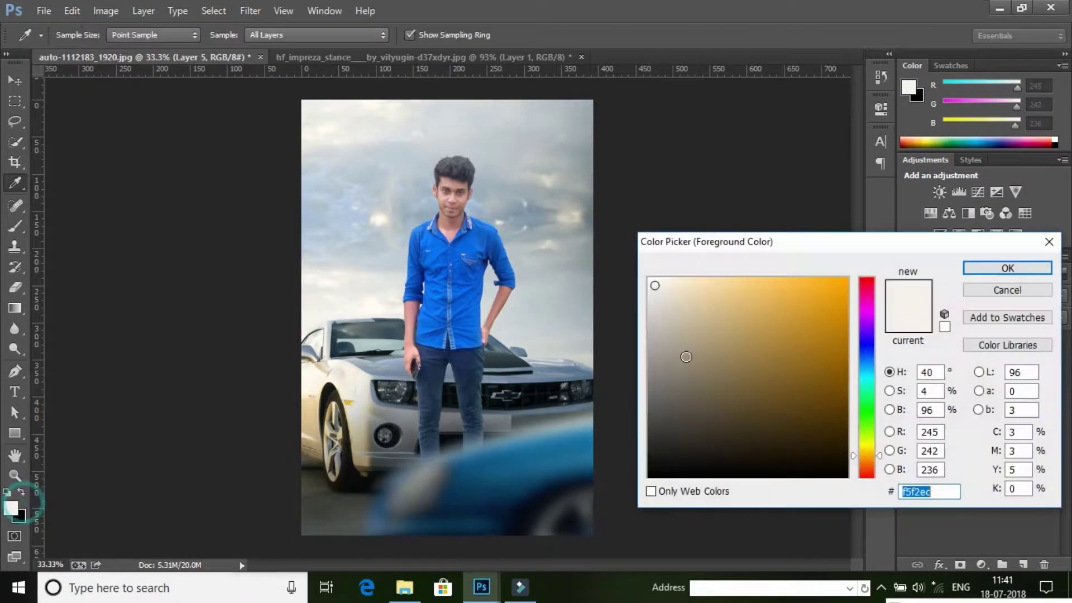
click(986, 269)
key(b)
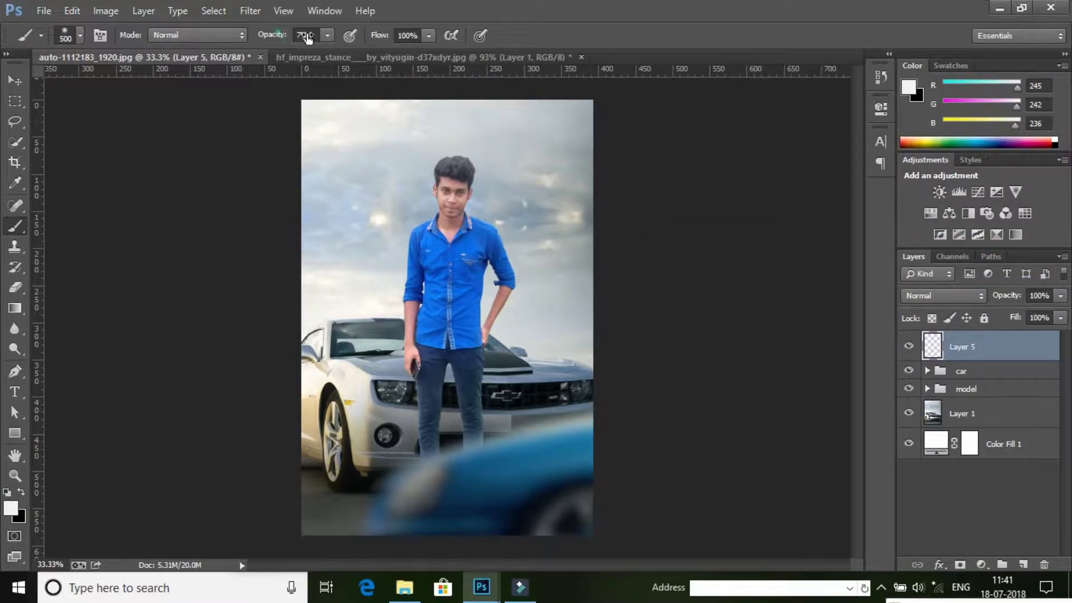
click(407, 322)
Step: Set the glow layer's blend mode to Screen and move the dab up and left
click(922, 296)
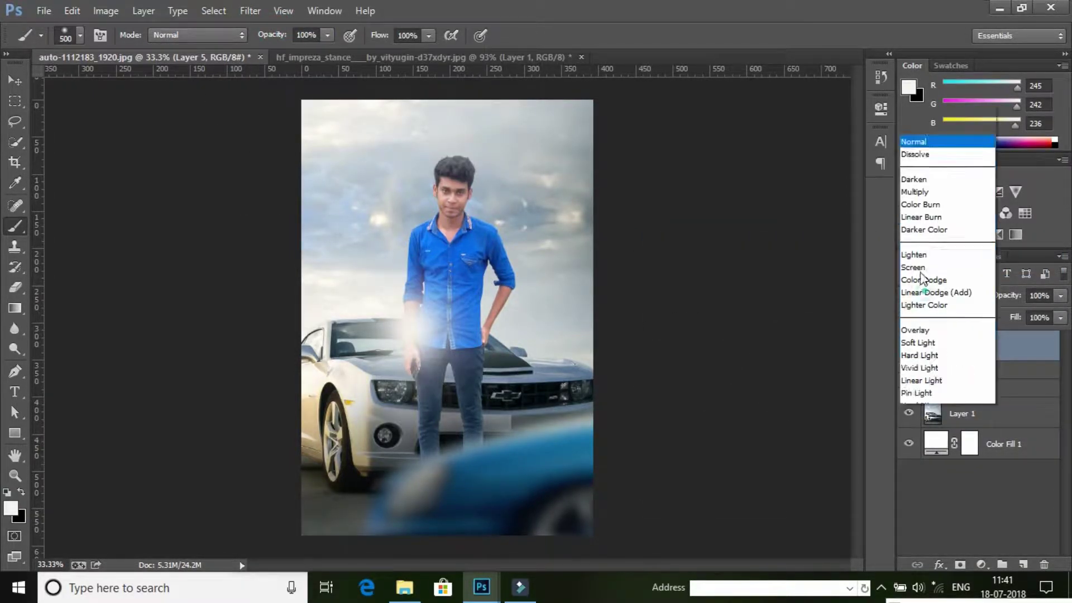
click(914, 268)
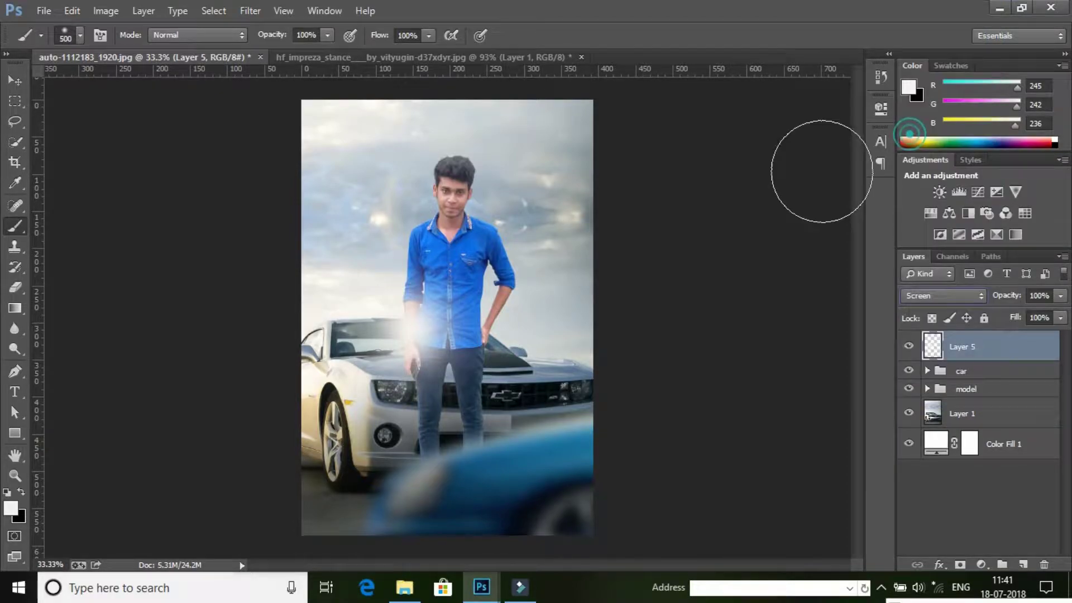
click(15, 81)
drag(408, 335, 328, 319)
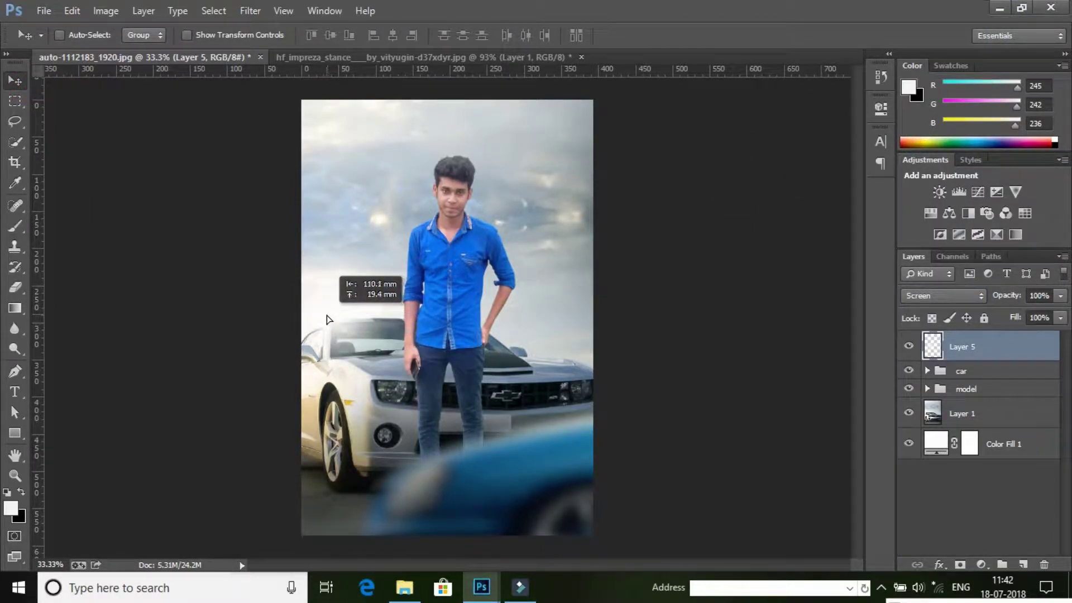
Step: Scale the glow up to about 271% across the poster and add a layer mask
key(ctrl+t)
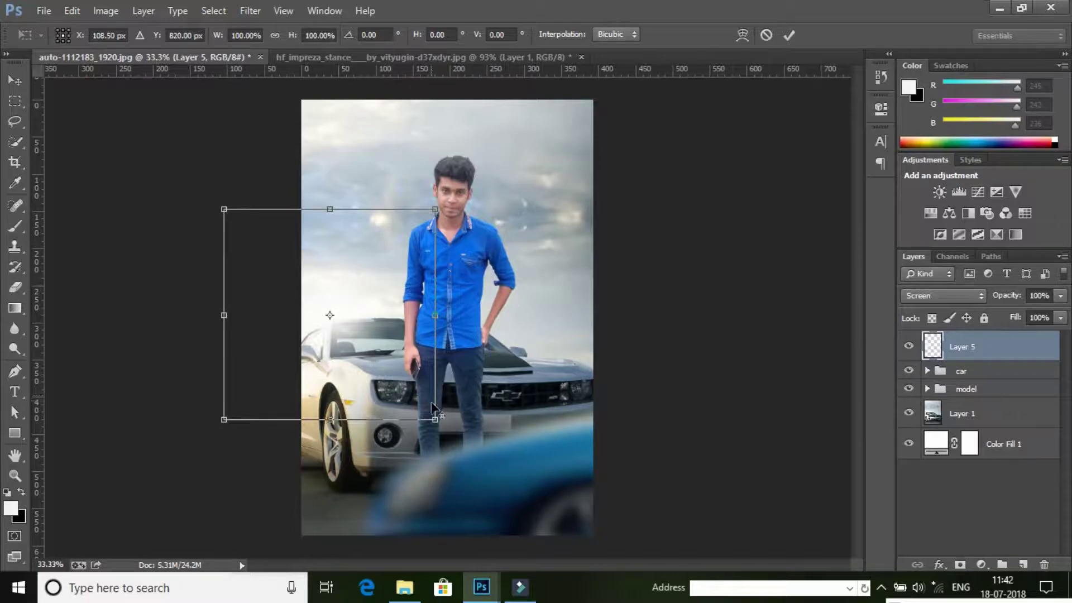
drag(434, 420, 481, 425)
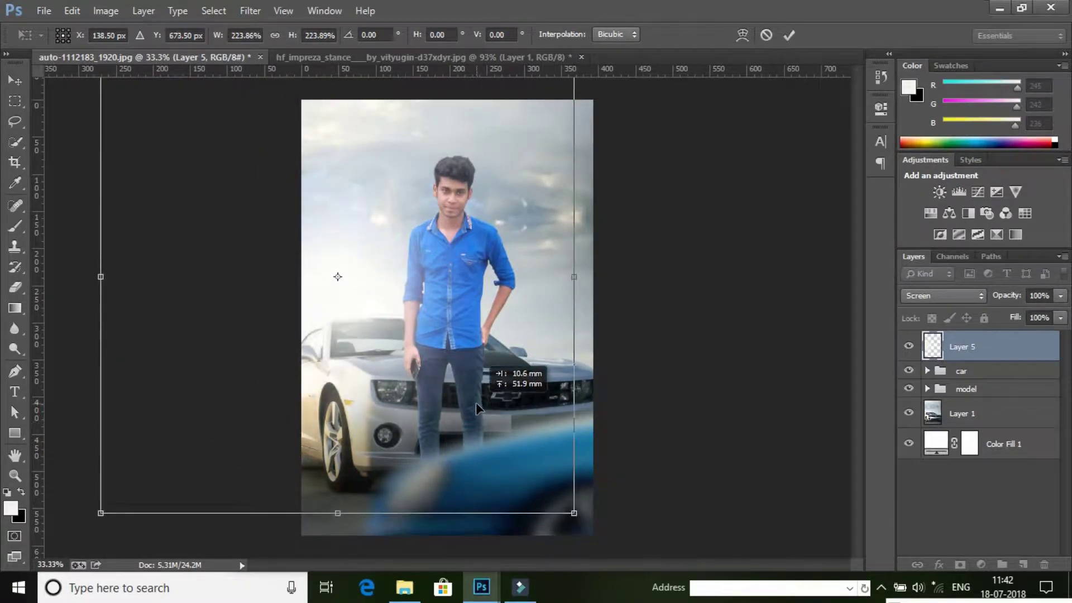
drag(480, 423, 464, 419)
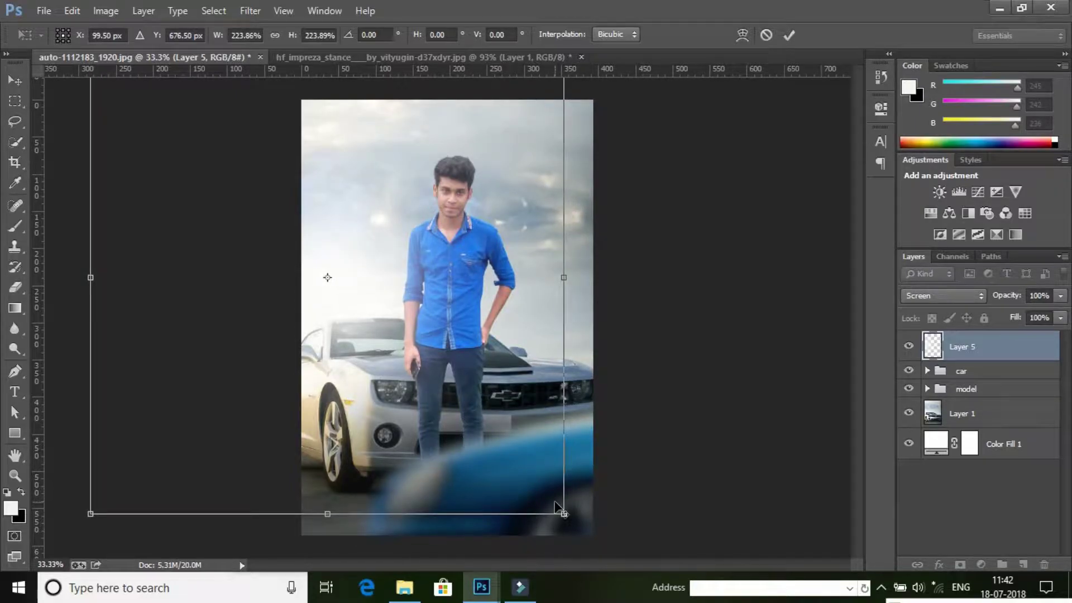
drag(564, 513, 598, 559)
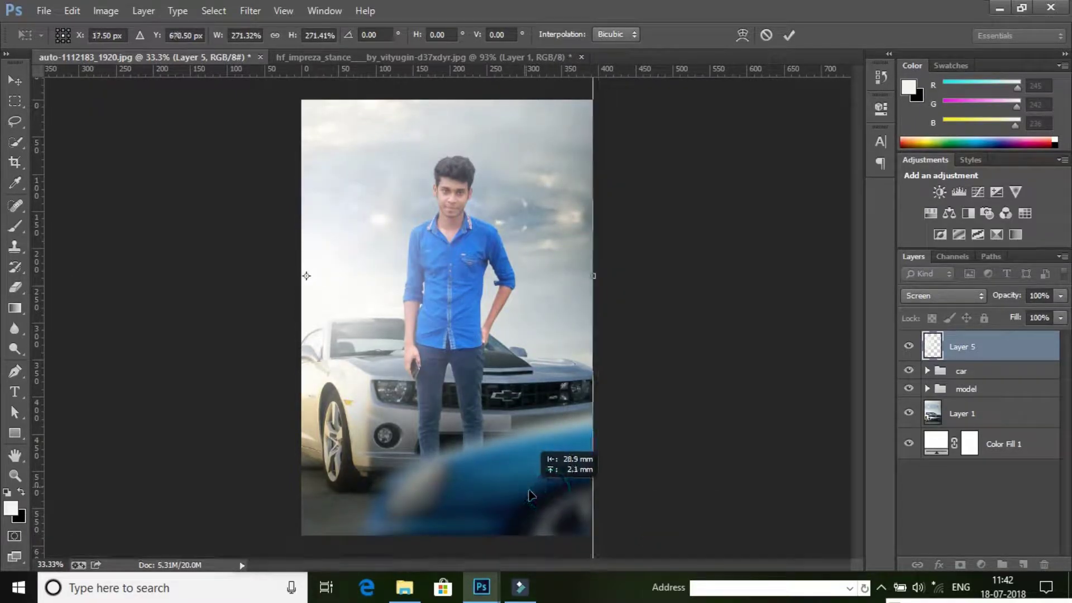
click(789, 35)
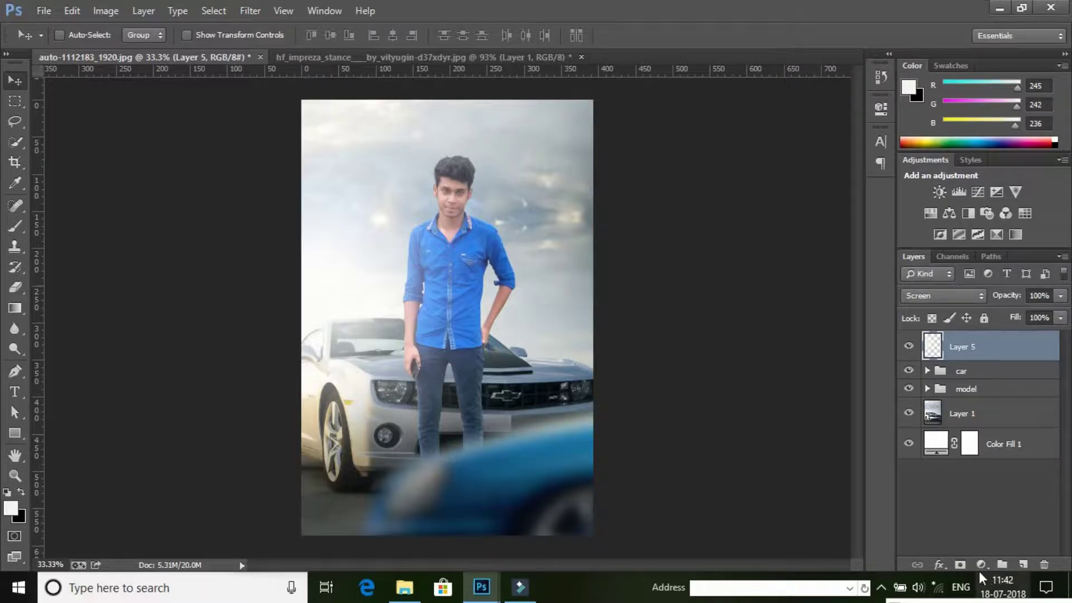
click(960, 565)
Step: Paint black into the glow layer's mask to clear the haze over the man
click(15, 226)
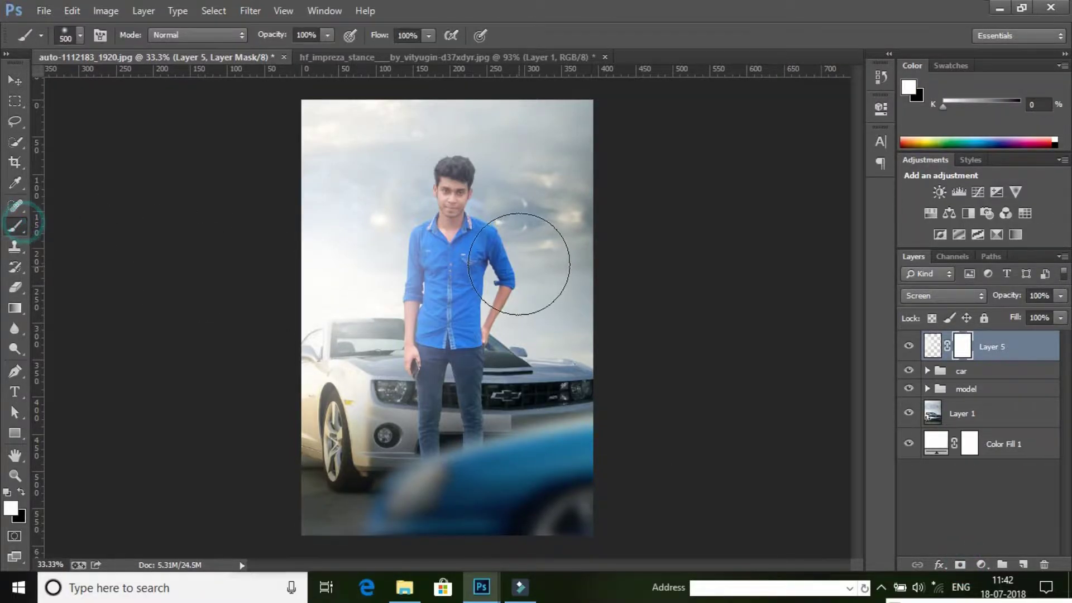
click(20, 492)
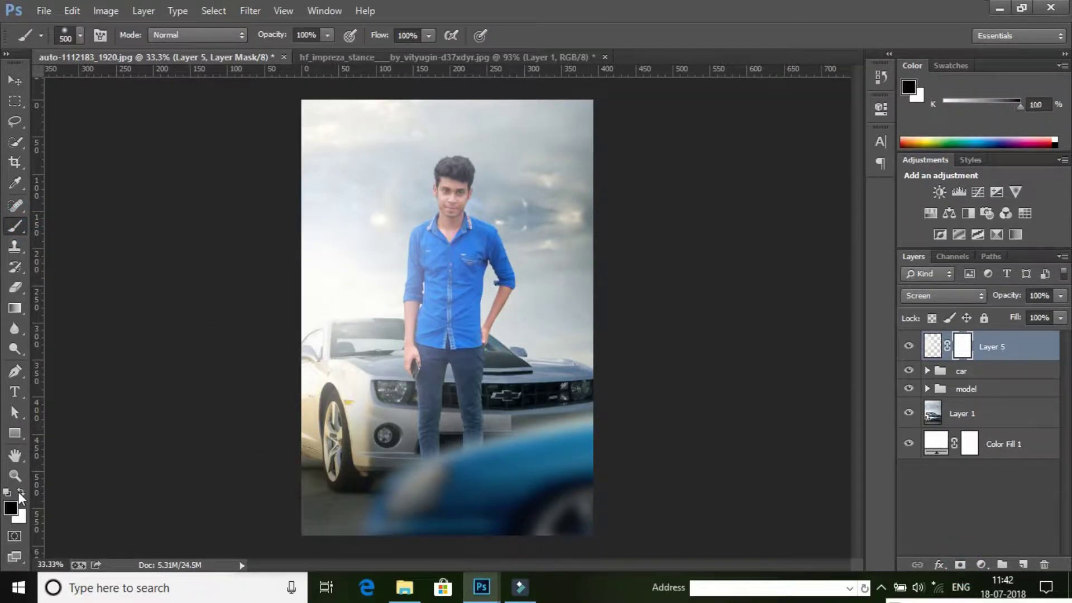
drag(490, 193, 541, 395)
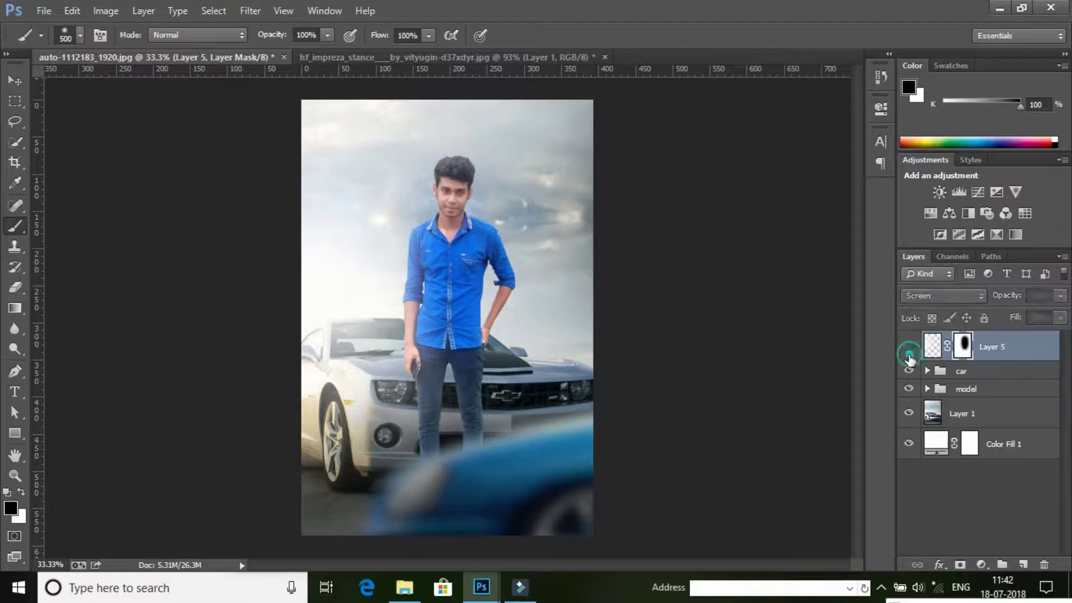
Step: Compare the glow on and off, then rename the glow layer to 'light'
click(910, 349)
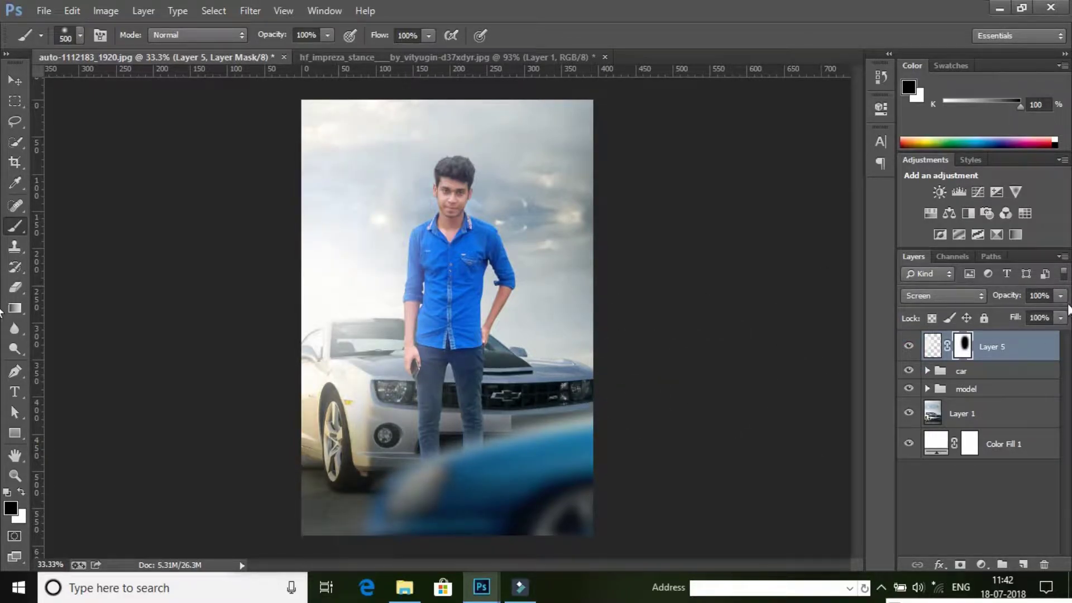
click(1039, 350)
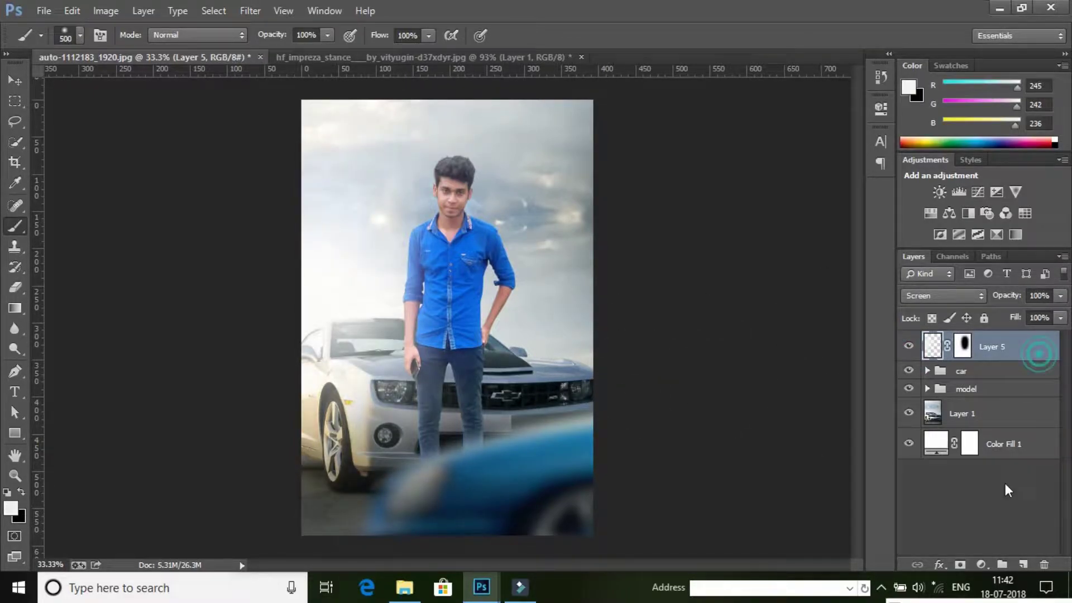
double_click(992, 347)
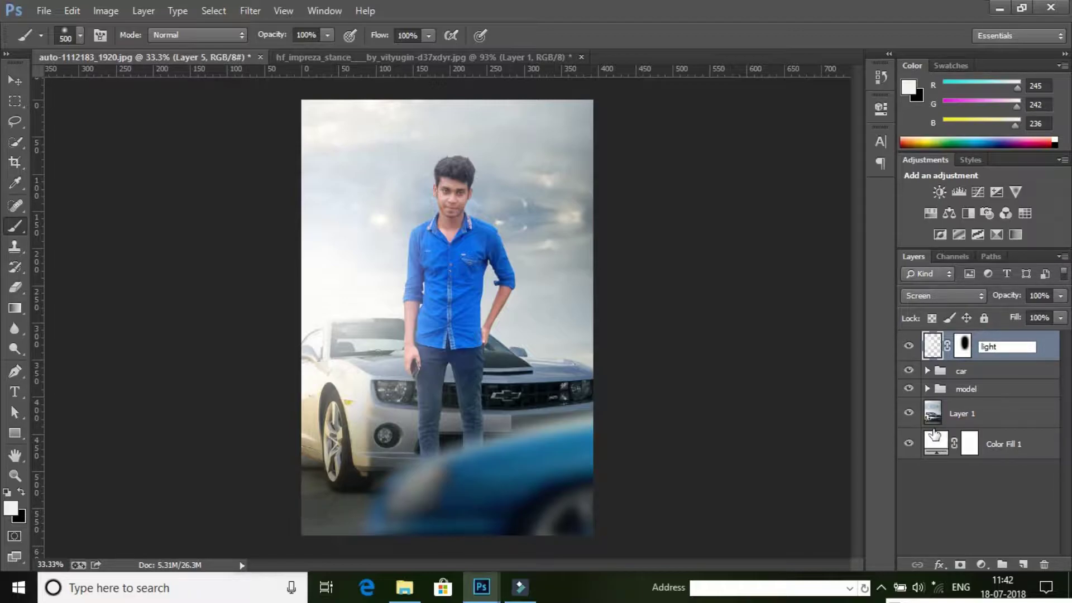
text(light)
key(Return)
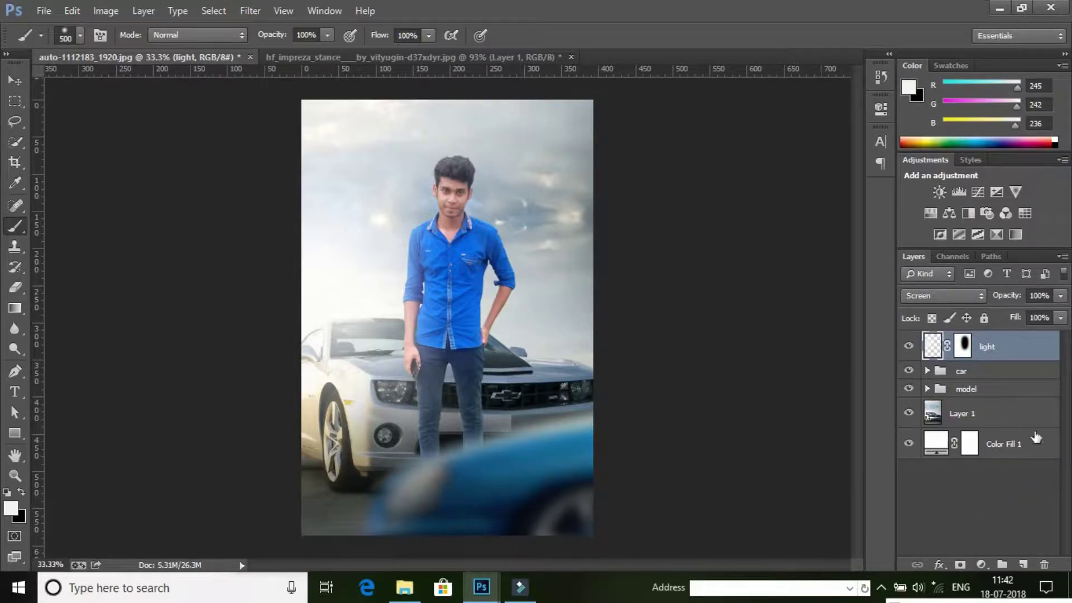
Step: Expand the model group and select the Layer 2 copy model layer
click(928, 371)
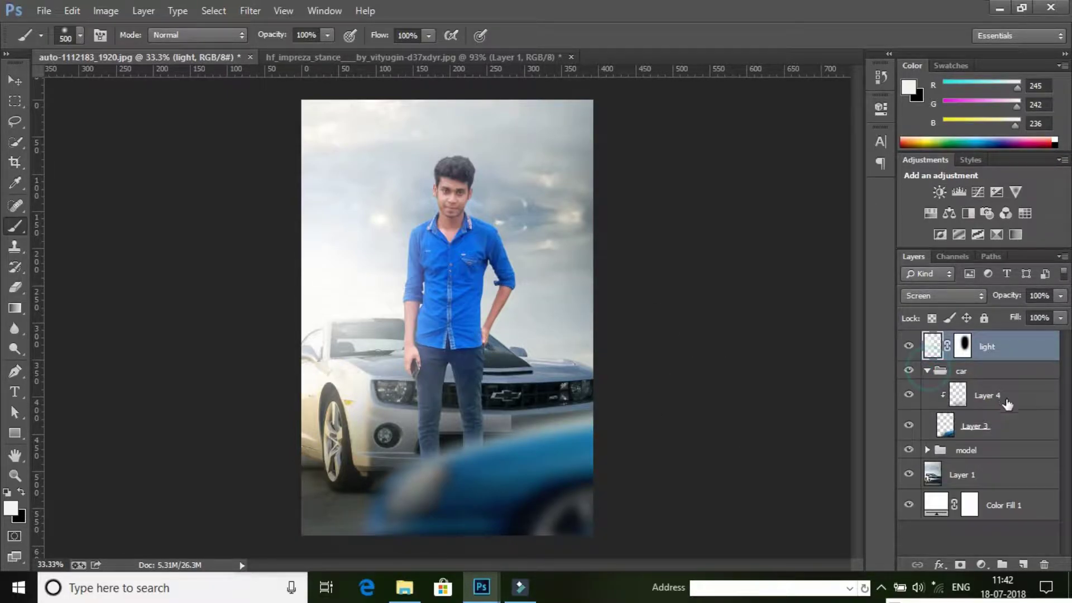
click(1005, 400)
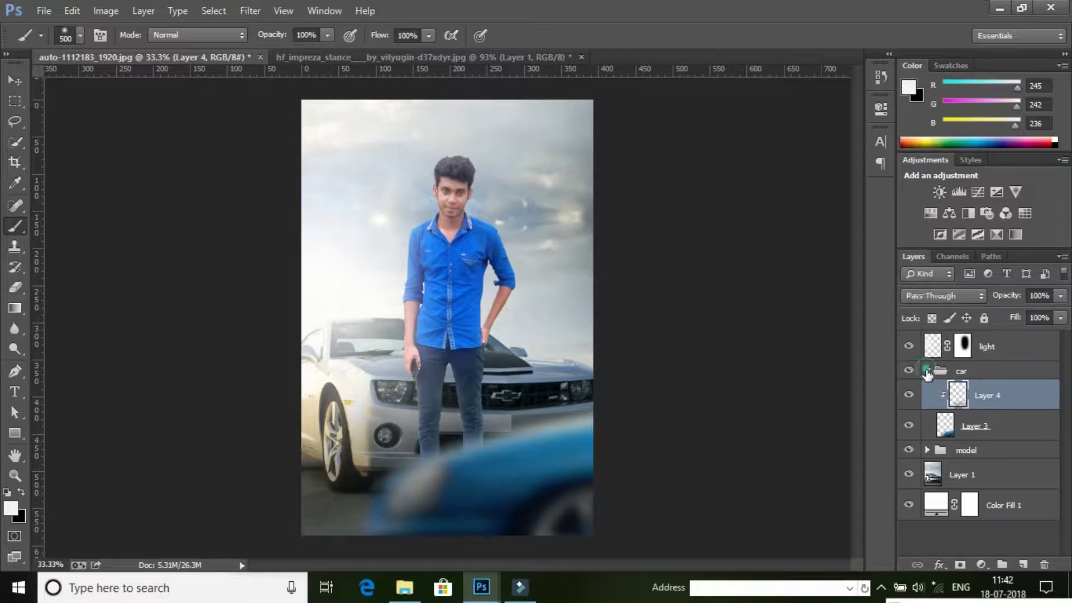
click(928, 371)
click(928, 389)
click(1003, 414)
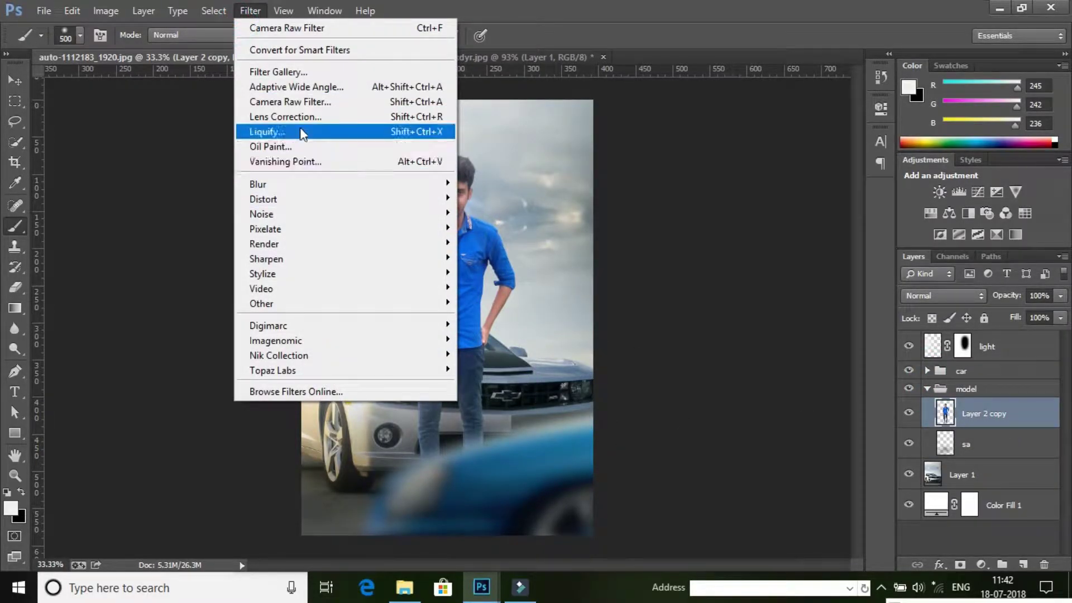
Step: Apply a Camera Raw filter to the model with Clarity +5, Blacks +14 and Whites +3
click(302, 101)
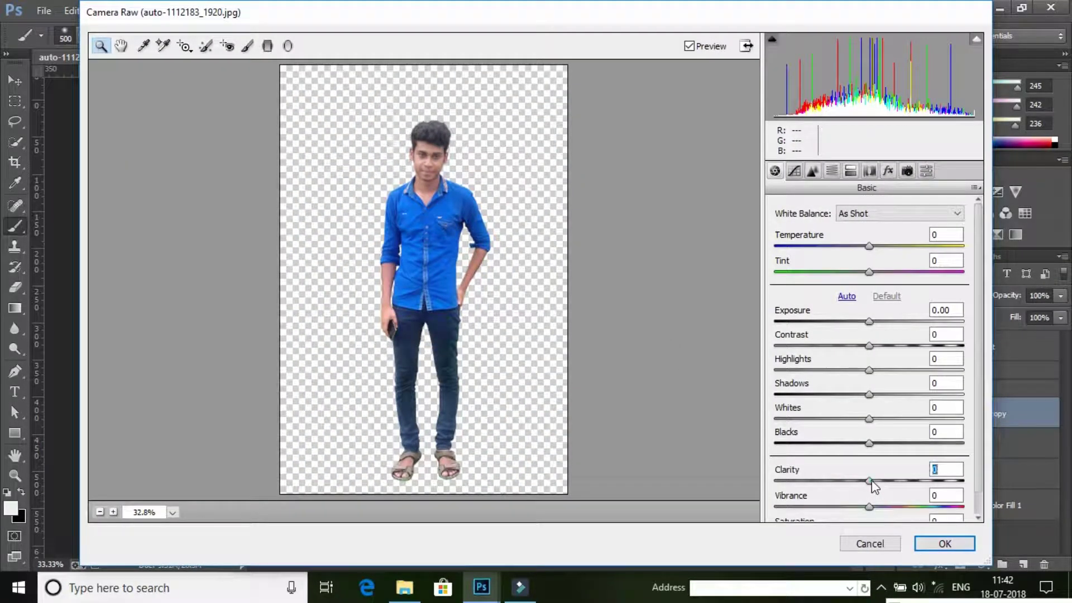
drag(872, 481, 876, 481)
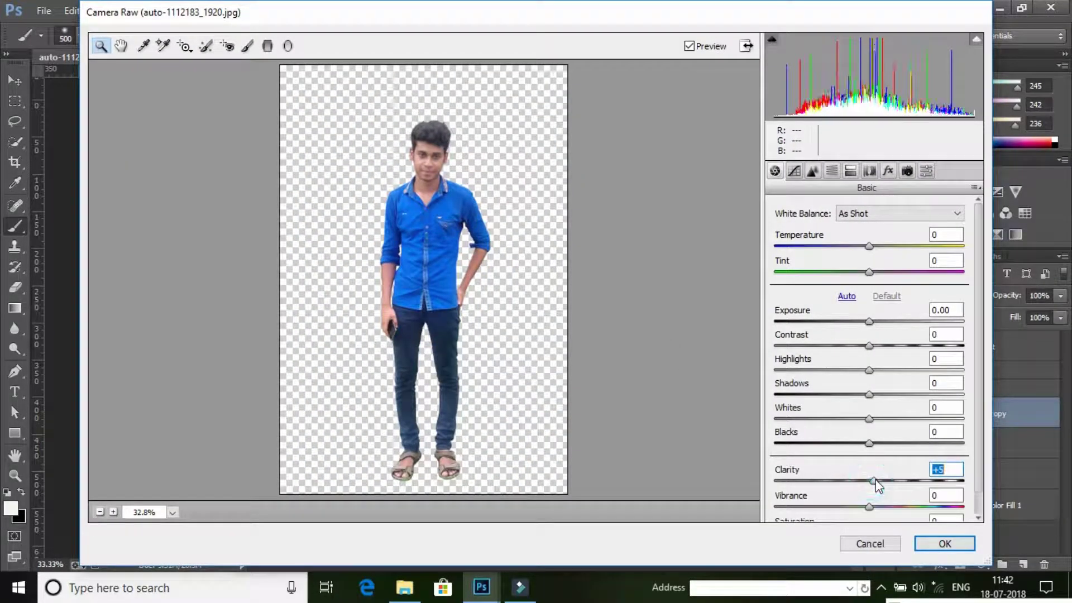
mouse_move(869, 444)
mouse_down()
mouse_move(883, 443)
mouse_move(883, 425)
mouse_up()
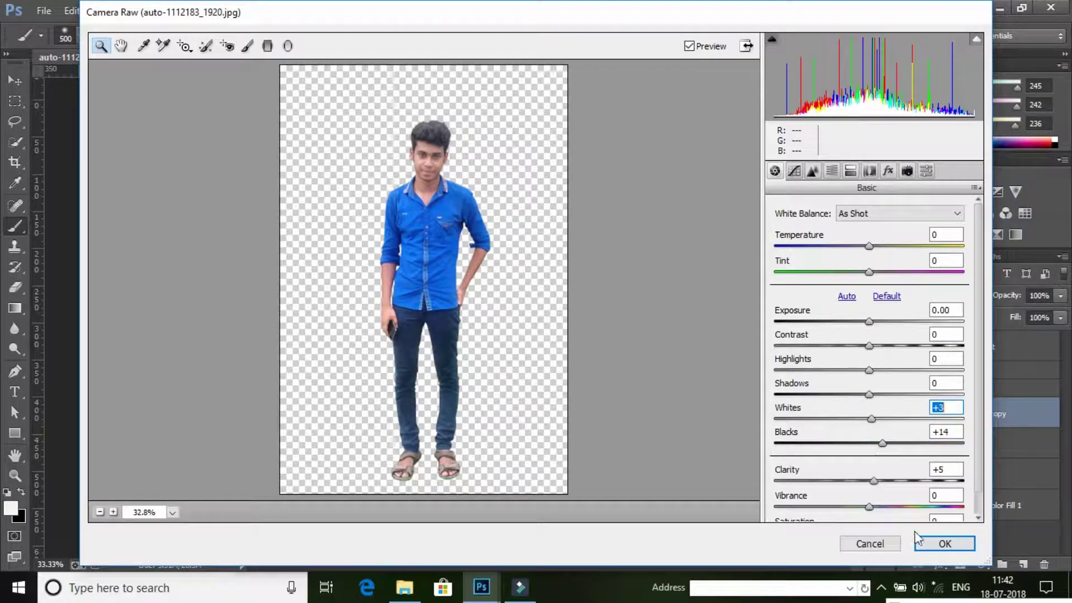
click(945, 543)
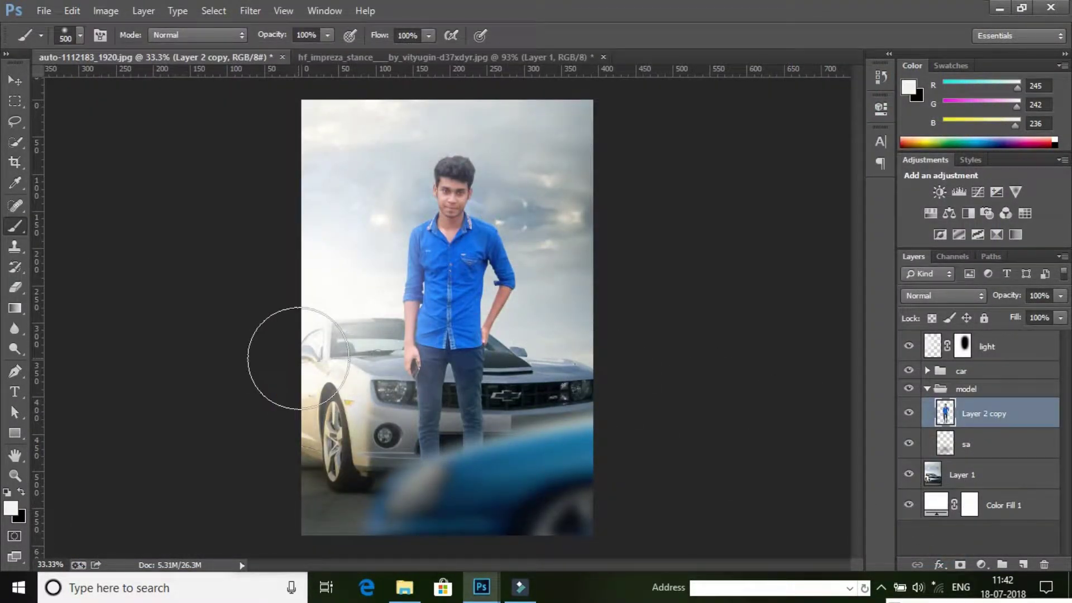
click(22, 477)
right_click(402, 260)
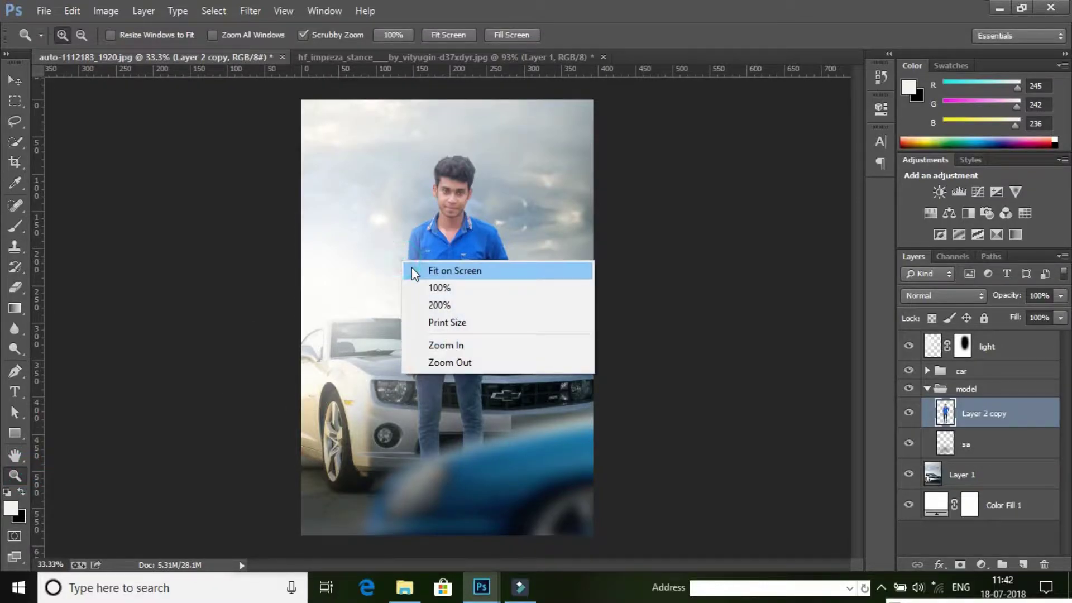
drag(416, 254, 420, 252)
right_click(420, 251)
click(453, 353)
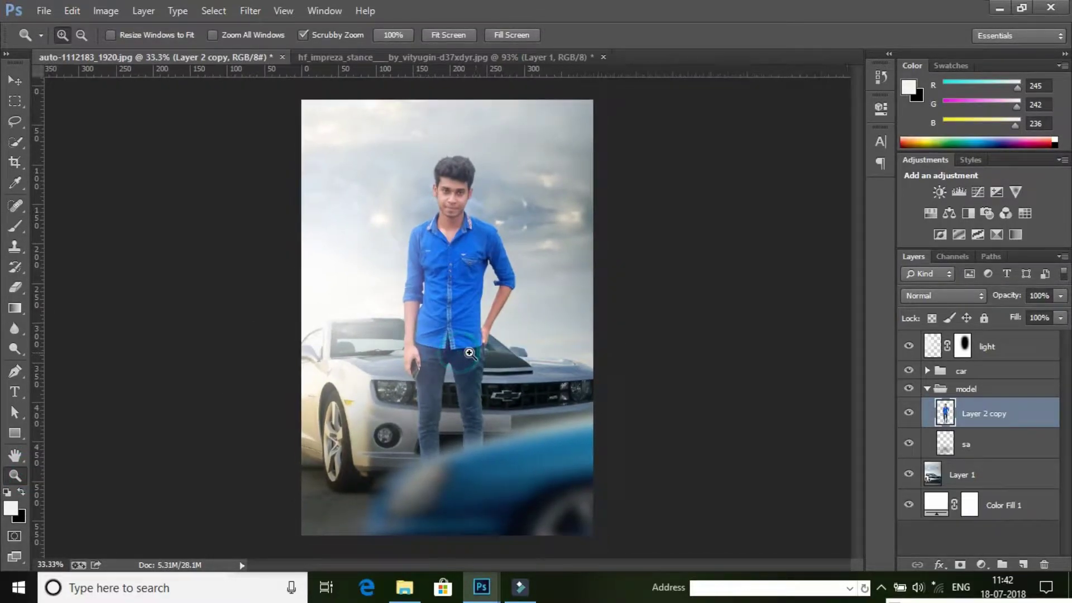
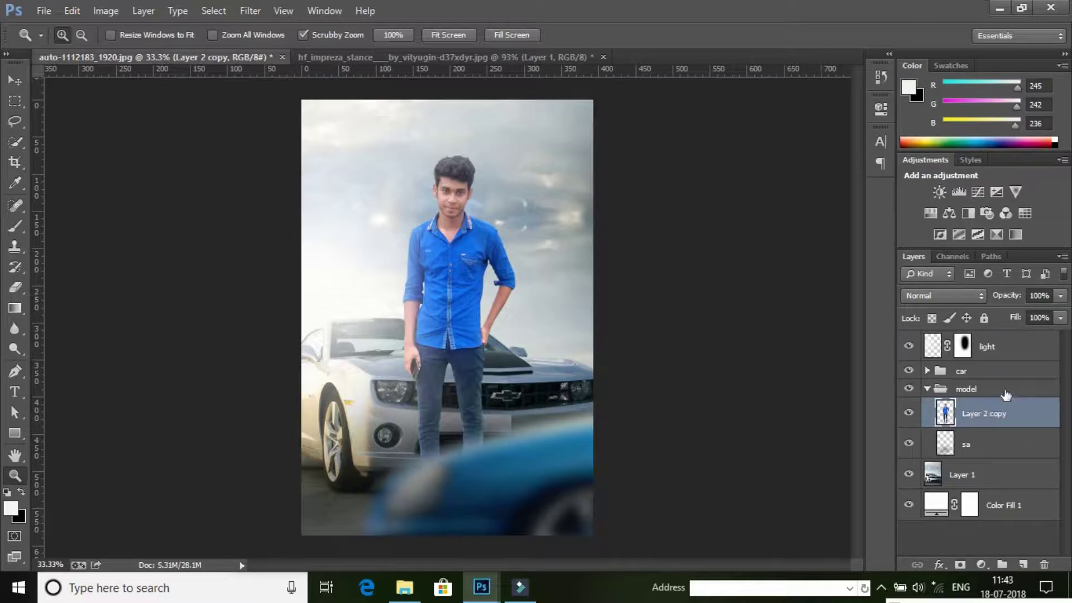
Step: Add a new Layer 5 above the light layer and pick the Brush tool
click(1013, 357)
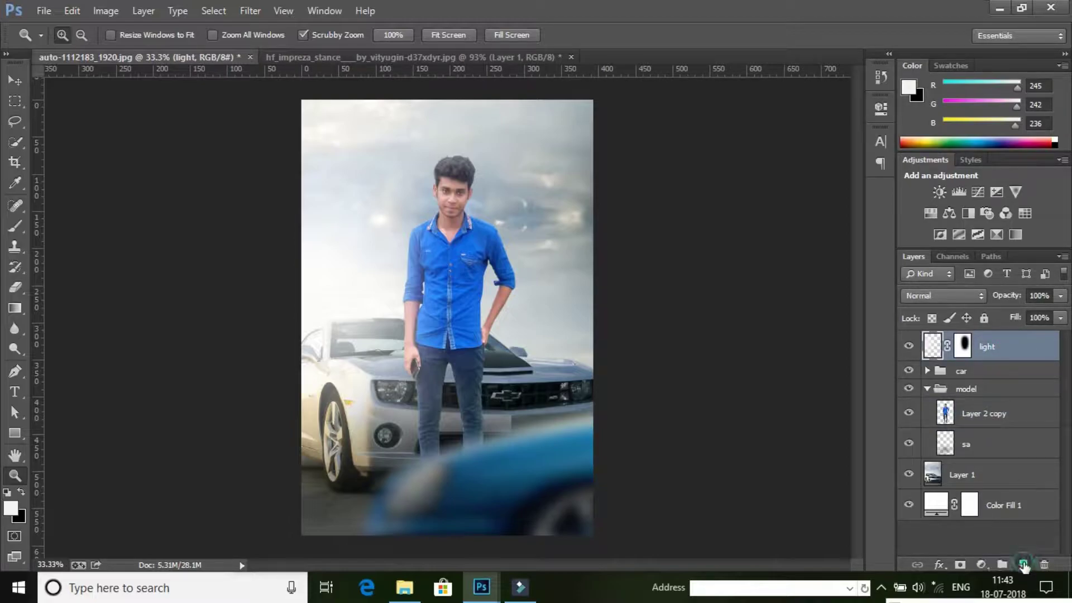
click(1024, 564)
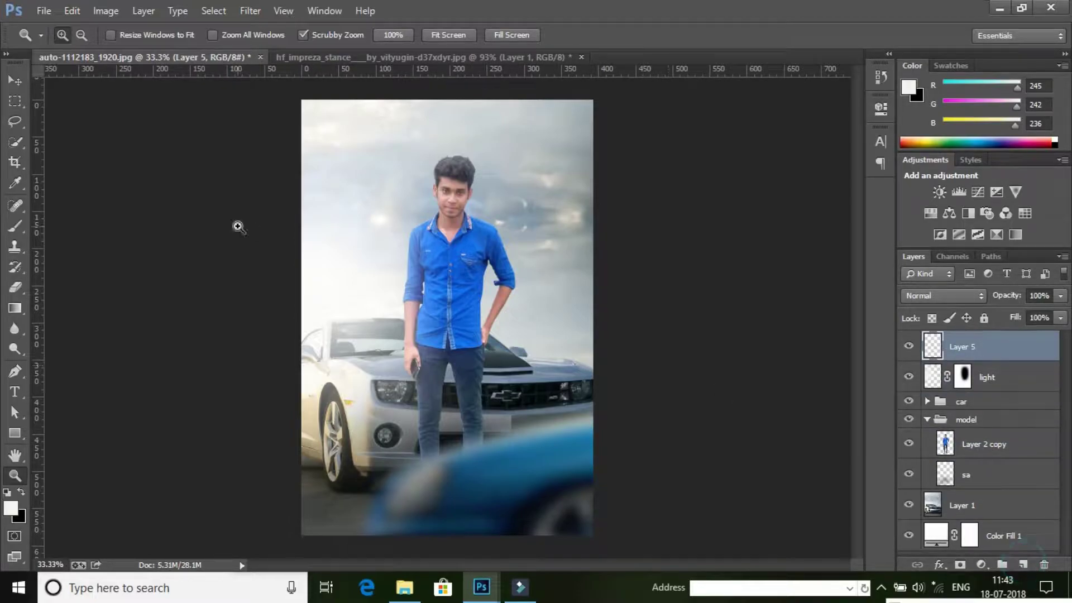
click(18, 229)
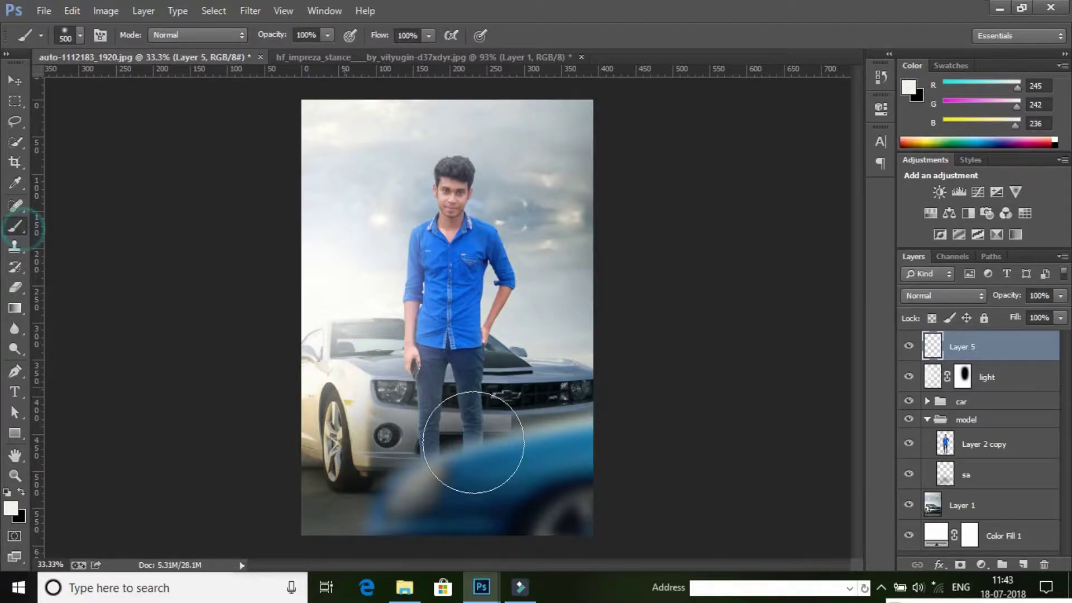
key(i)
Step: Paint a saturated orange soft spot near the man's waist, blended in Lighten mode
click(12, 509)
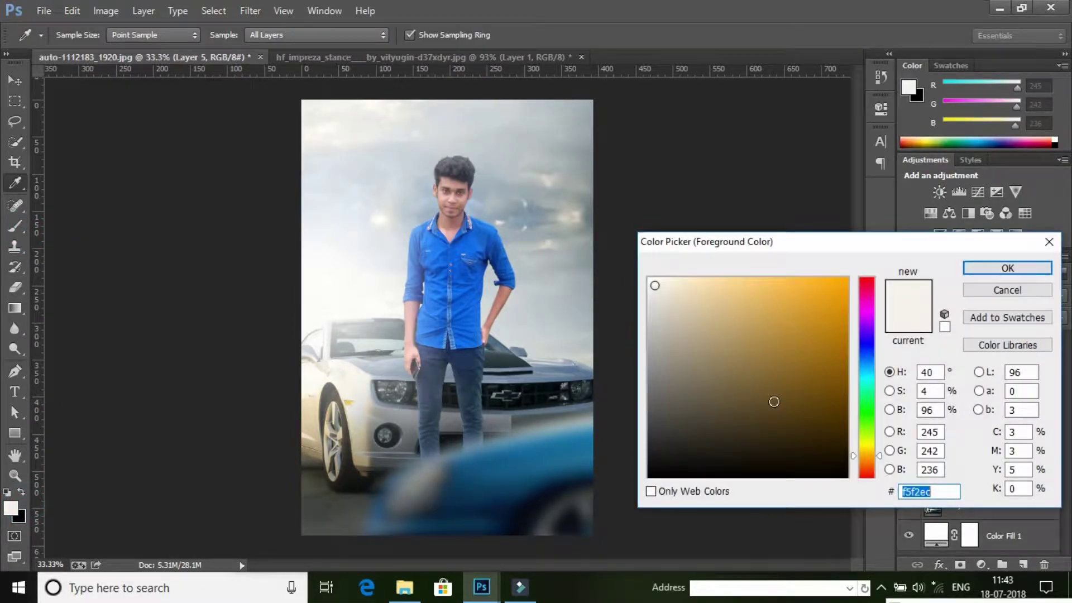
drag(857, 455, 861, 464)
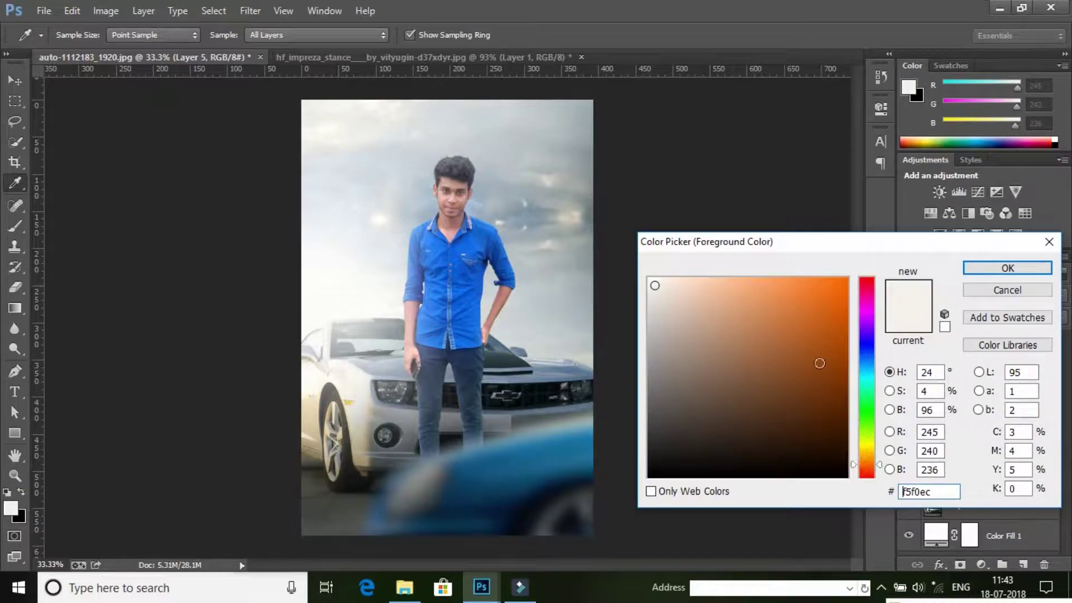
click(821, 318)
click(1007, 268)
key(b)
click(401, 330)
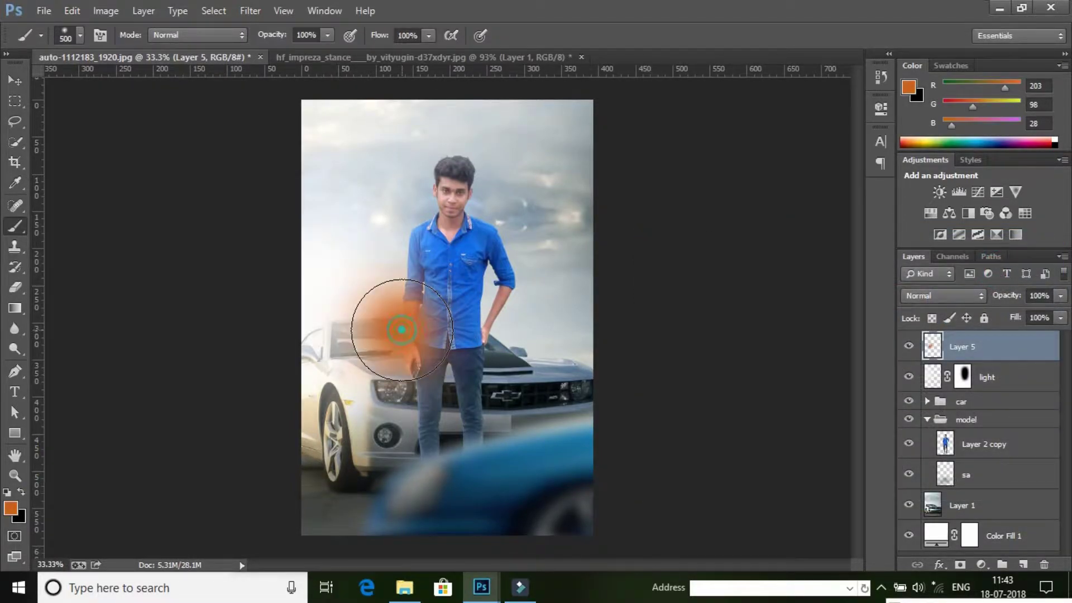
click(944, 295)
click(946, 119)
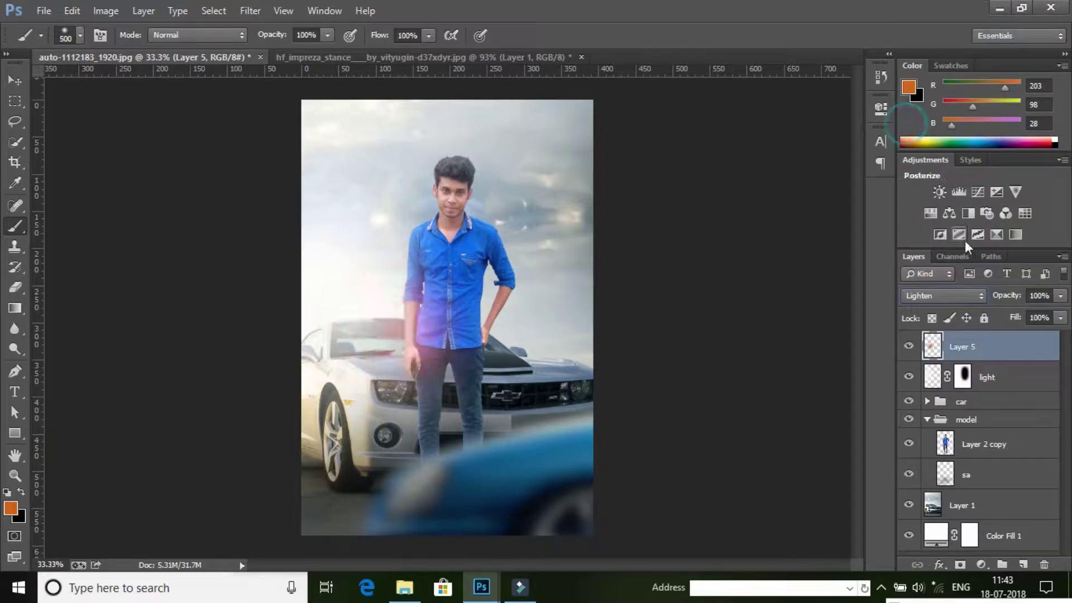
Step: Move the orange glow onto the car's left headlight, set to Screen at about 77% opacity
click(14, 80)
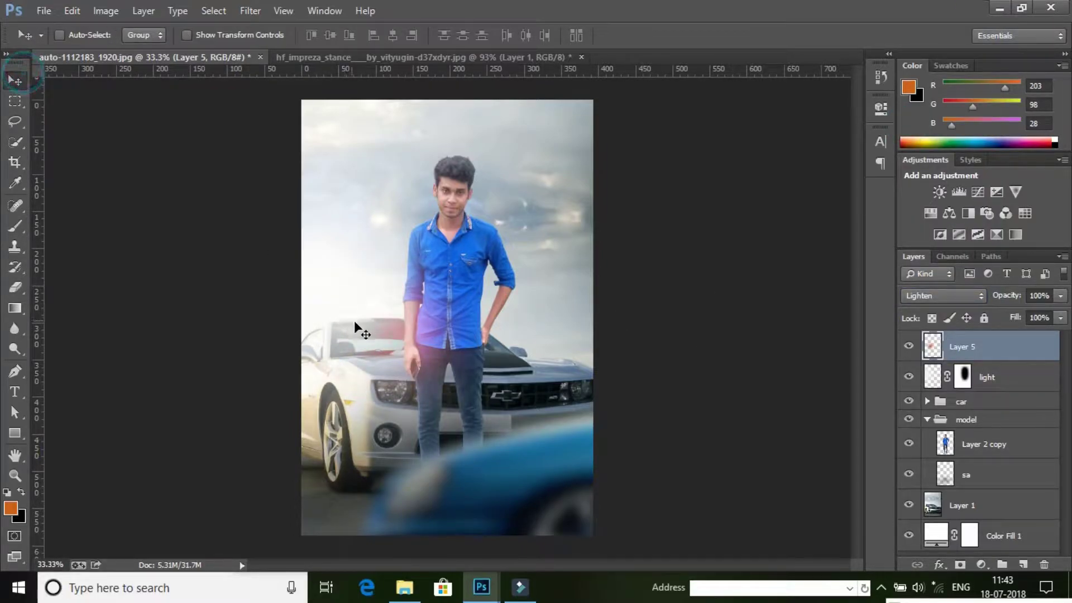
drag(399, 333, 400, 407)
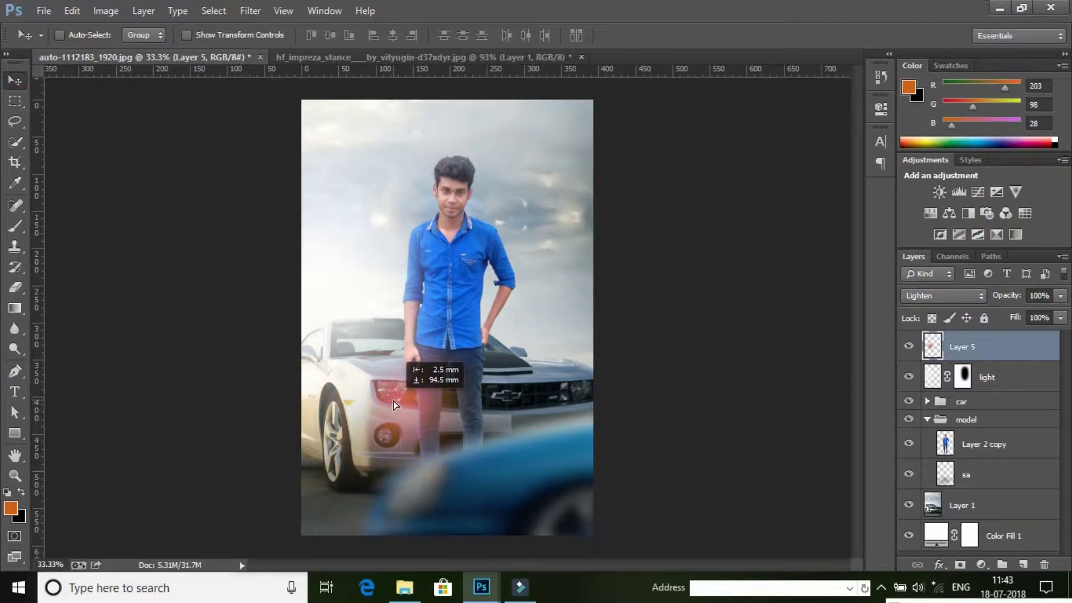
click(973, 296)
click(919, 129)
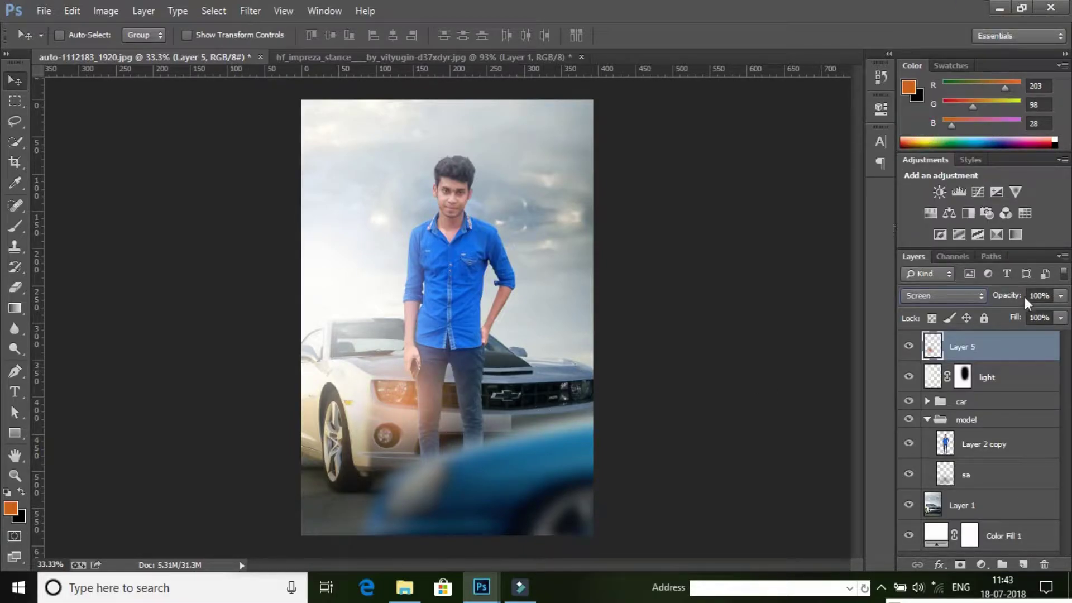
drag(1004, 298, 988, 299)
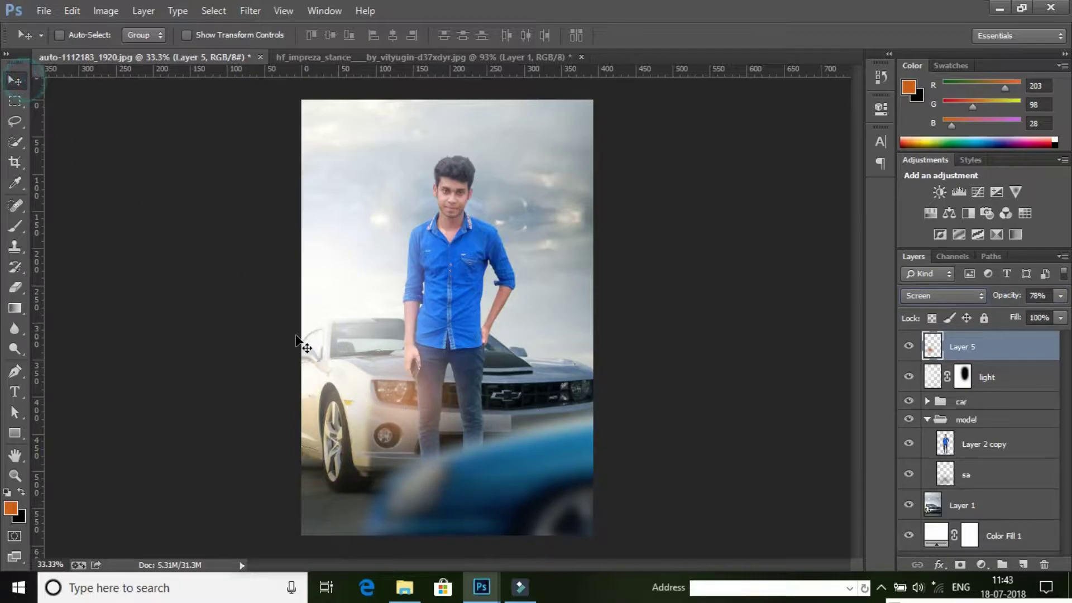
Step: Duplicate the glow onto the right headlight and place both glows below the model group at 100% opacity
alt+drag(401, 402, 598, 403)
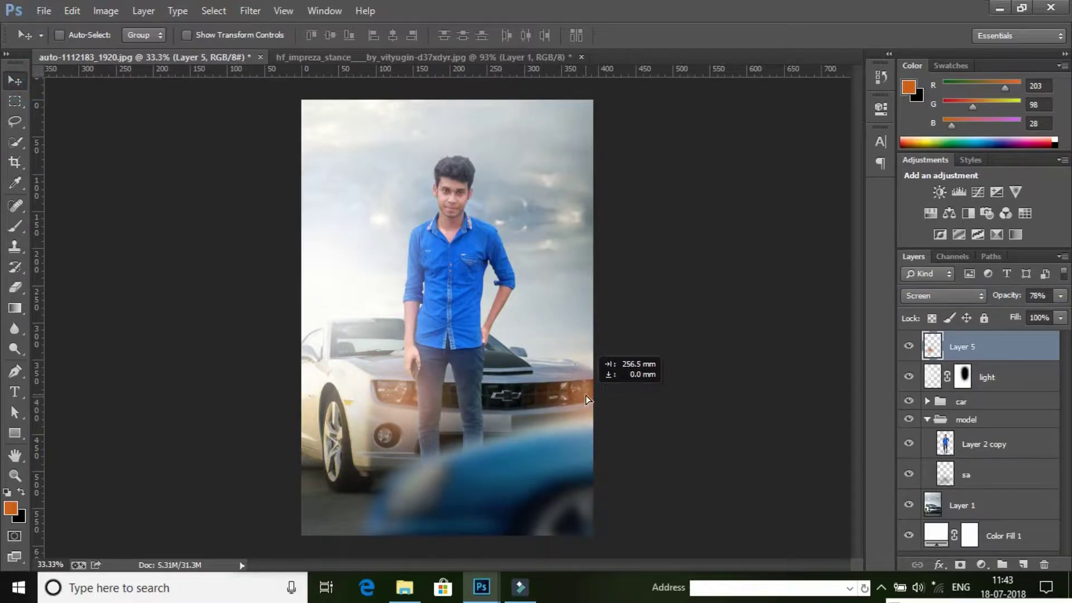
shift+click(990, 379)
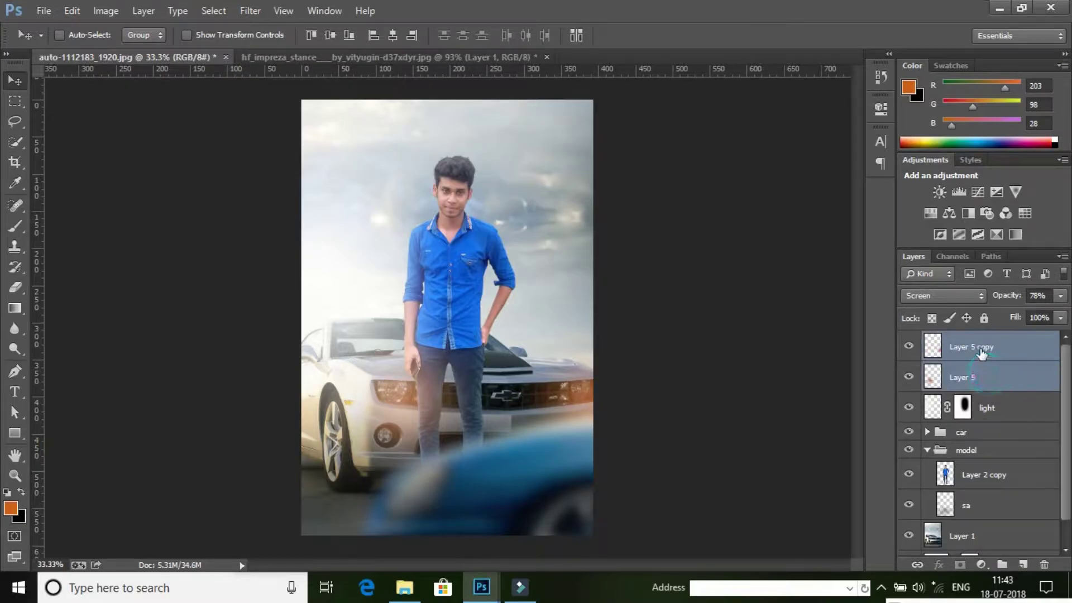
drag(990, 380, 1045, 520)
click(928, 389)
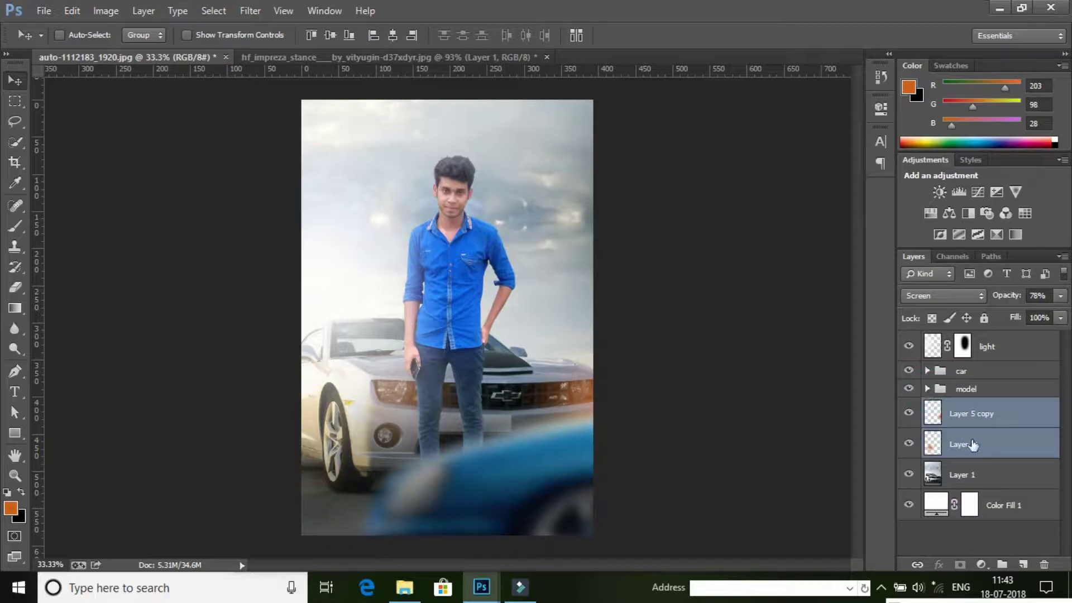
drag(1012, 299, 1029, 300)
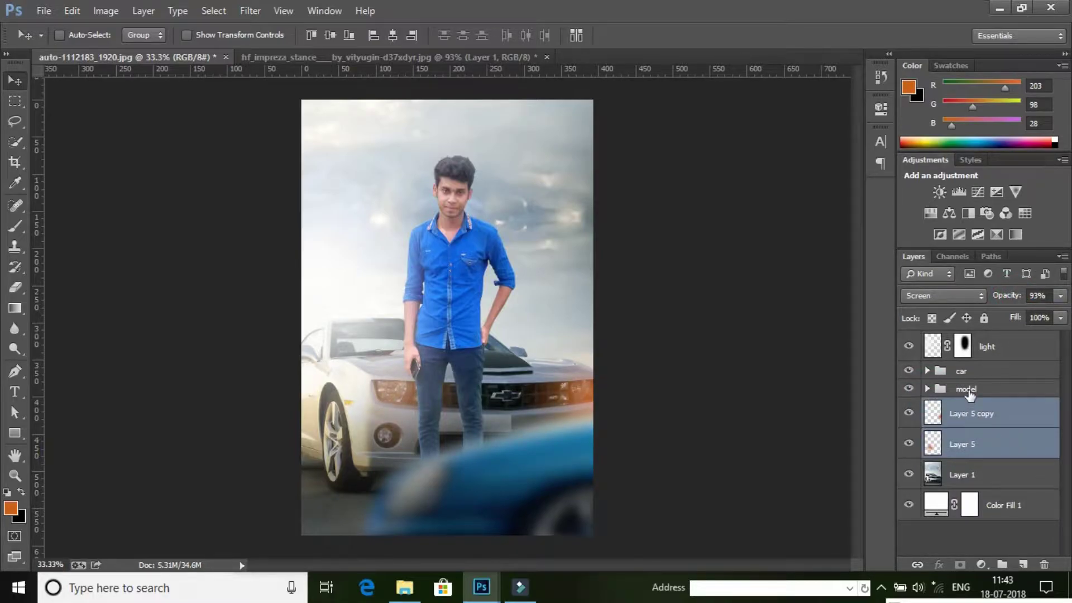
click(1008, 347)
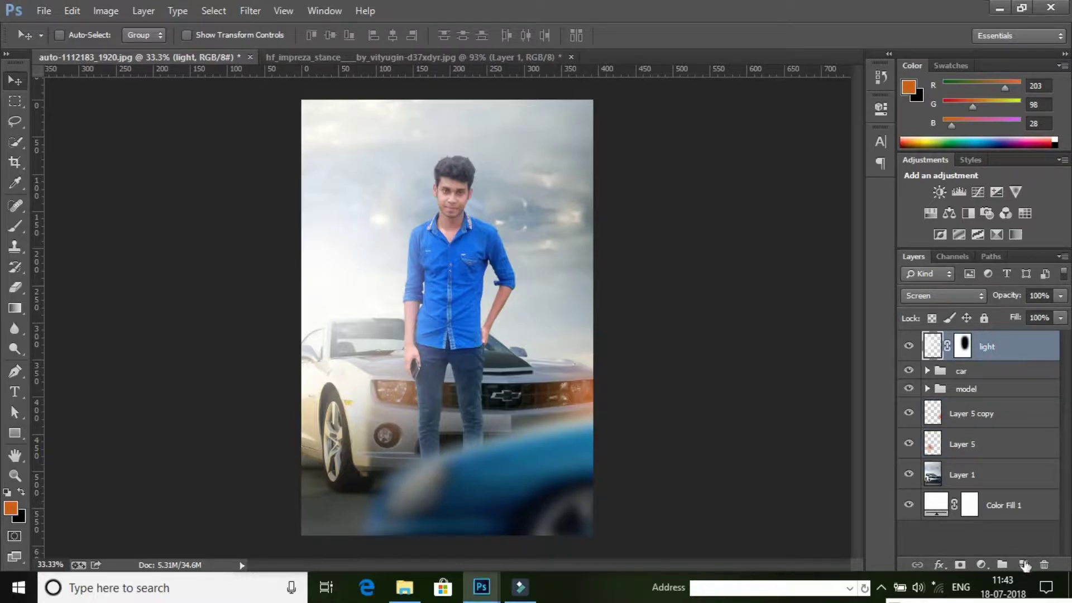
Step: Add Layer 6 on top and select Layer 3 inside the car group
click(1024, 565)
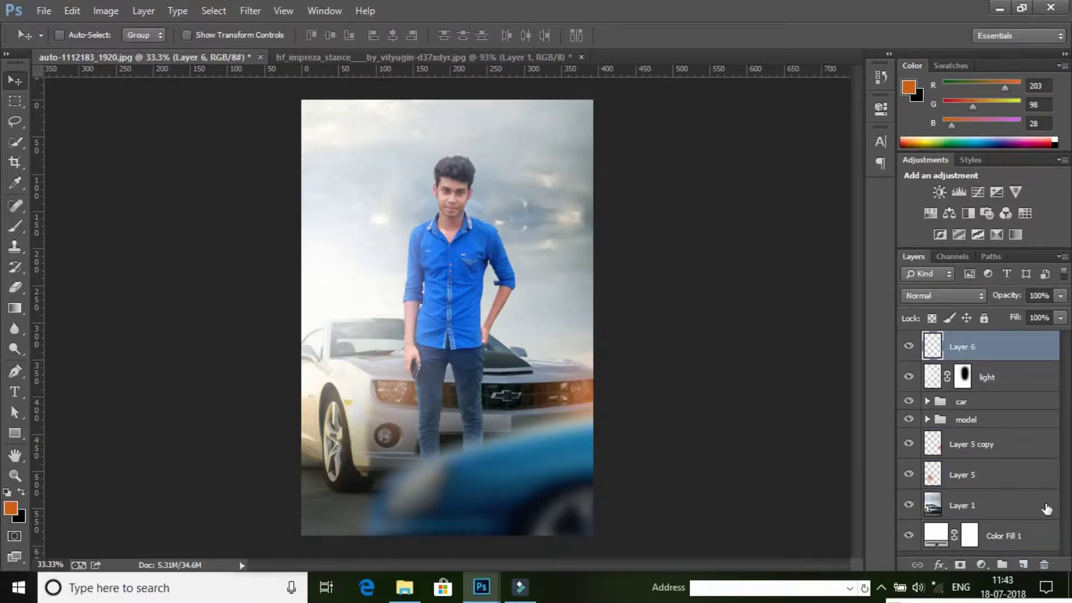
click(928, 401)
click(1028, 464)
Step: Give Layer 3 a Camera Raw Filter with Clarity +17, then reselect Layer 6
click(251, 7)
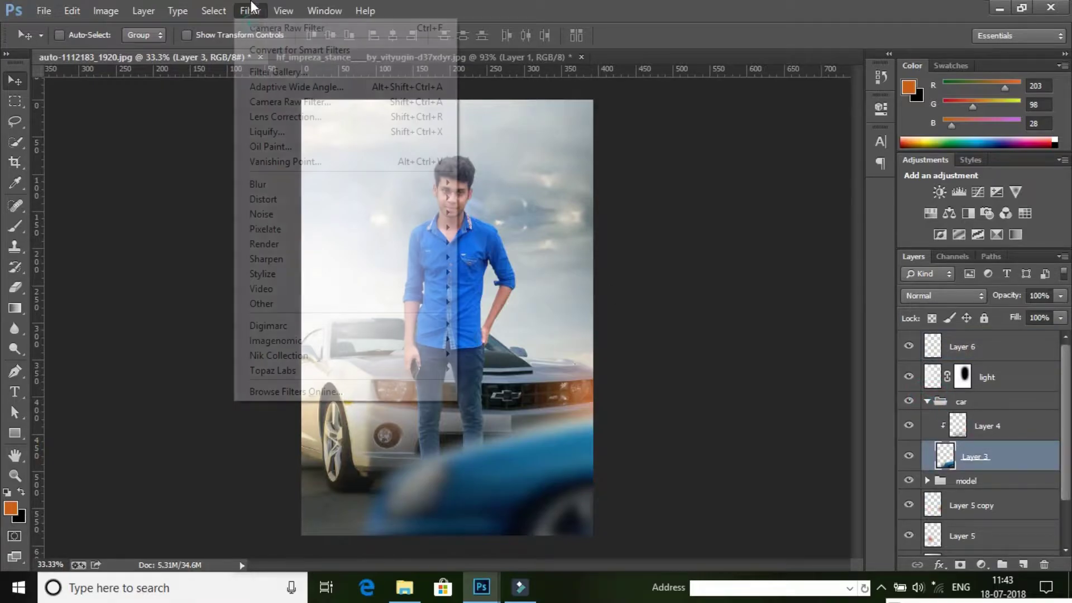
click(298, 103)
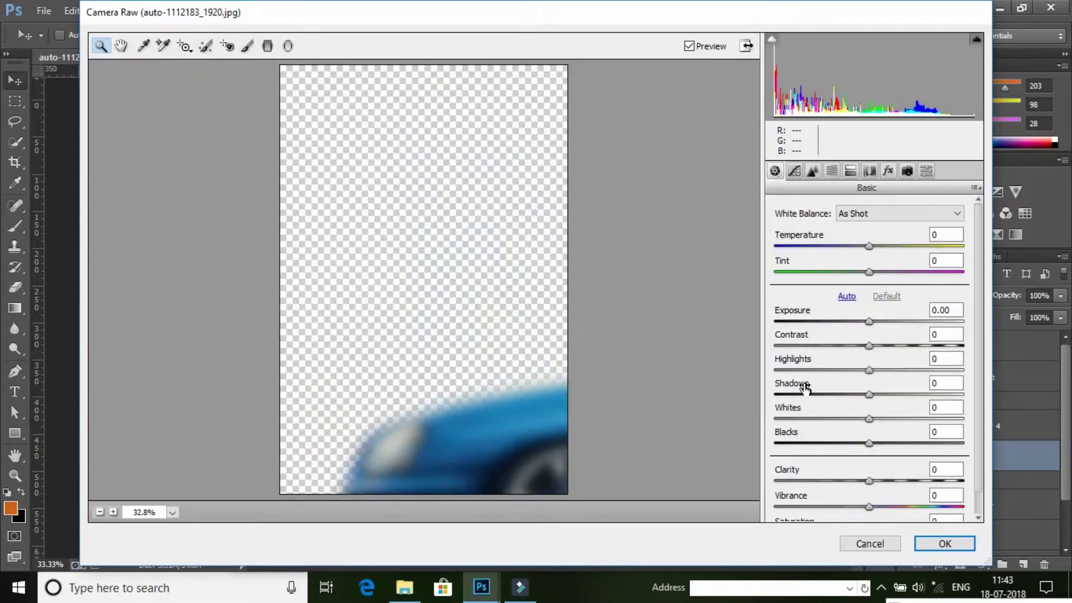
scroll(885, 455, down, 2)
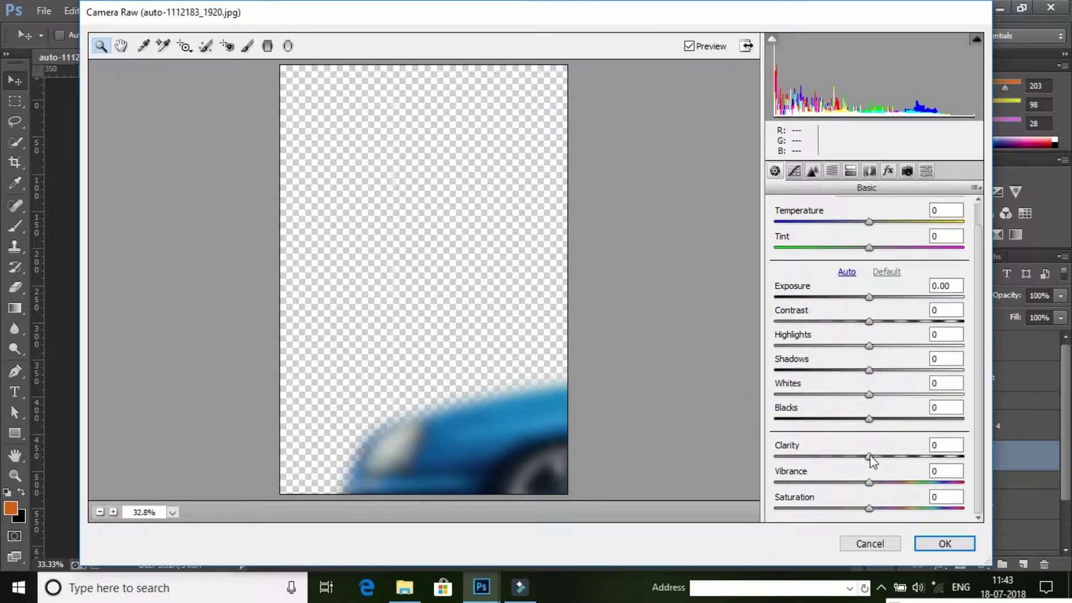
drag(870, 456, 885, 457)
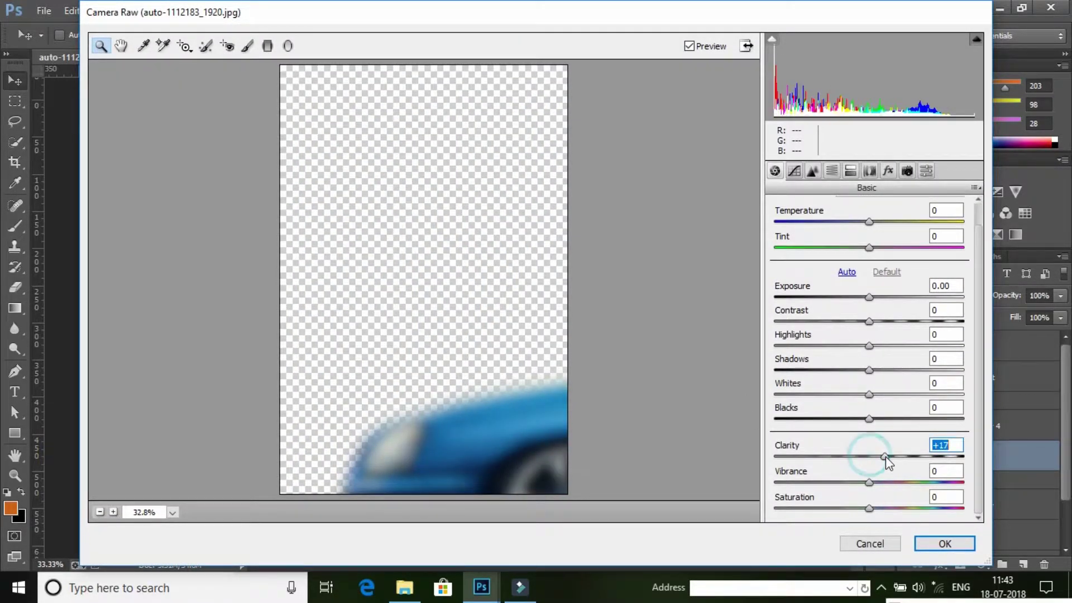
click(945, 544)
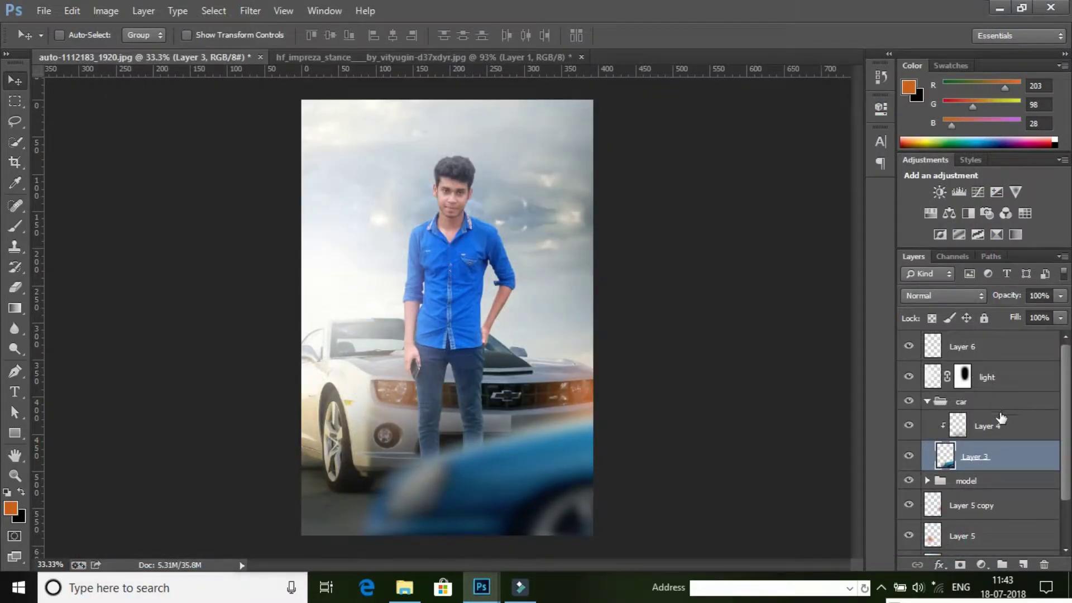
click(999, 348)
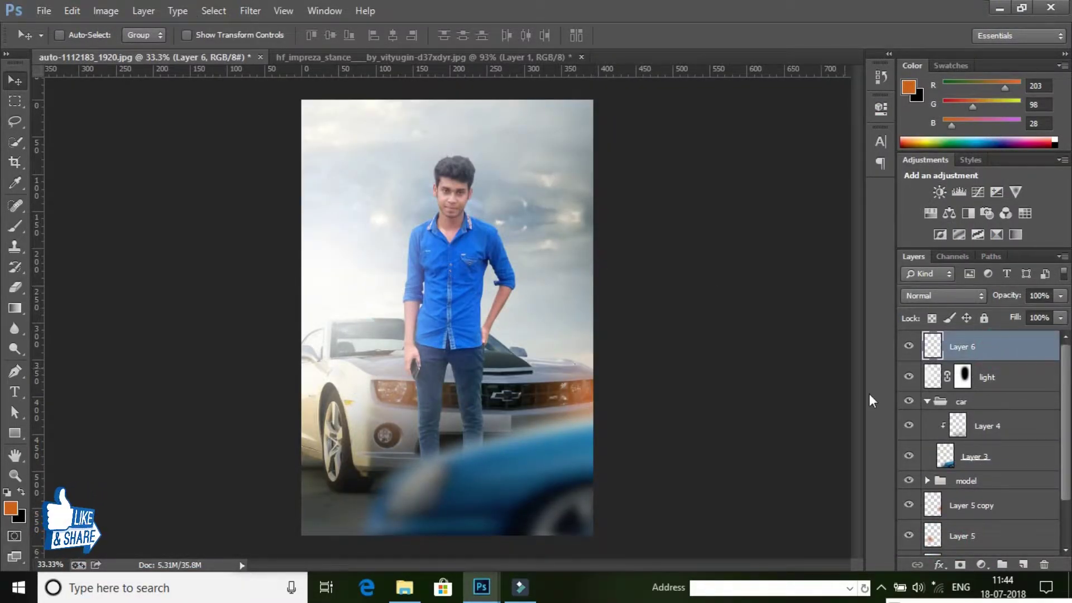
Step: Copy the merged composite into Layer 6 with Apply Image
click(927, 401)
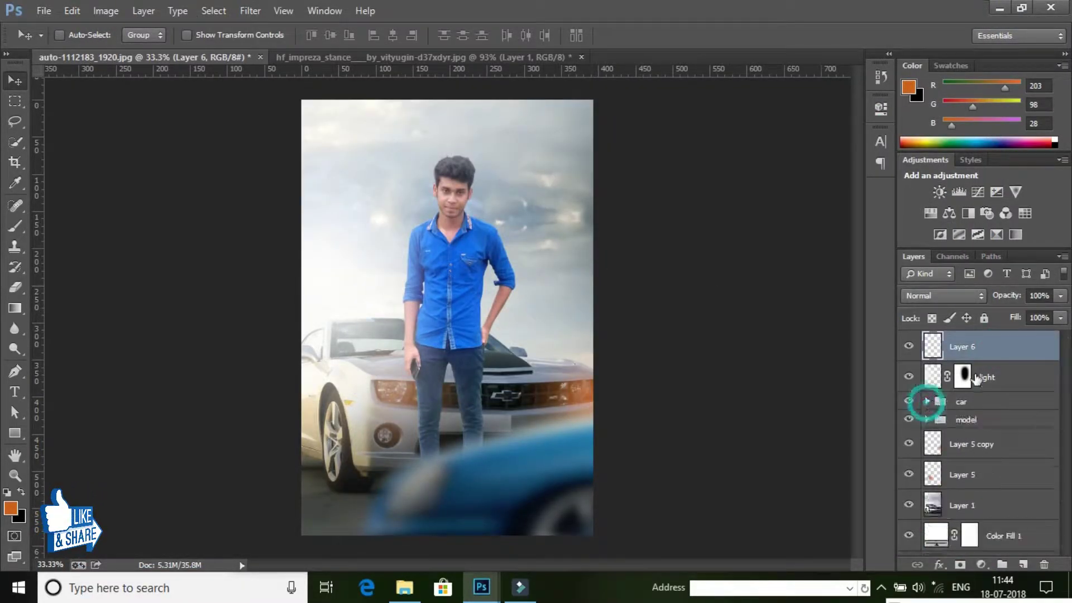
click(104, 11)
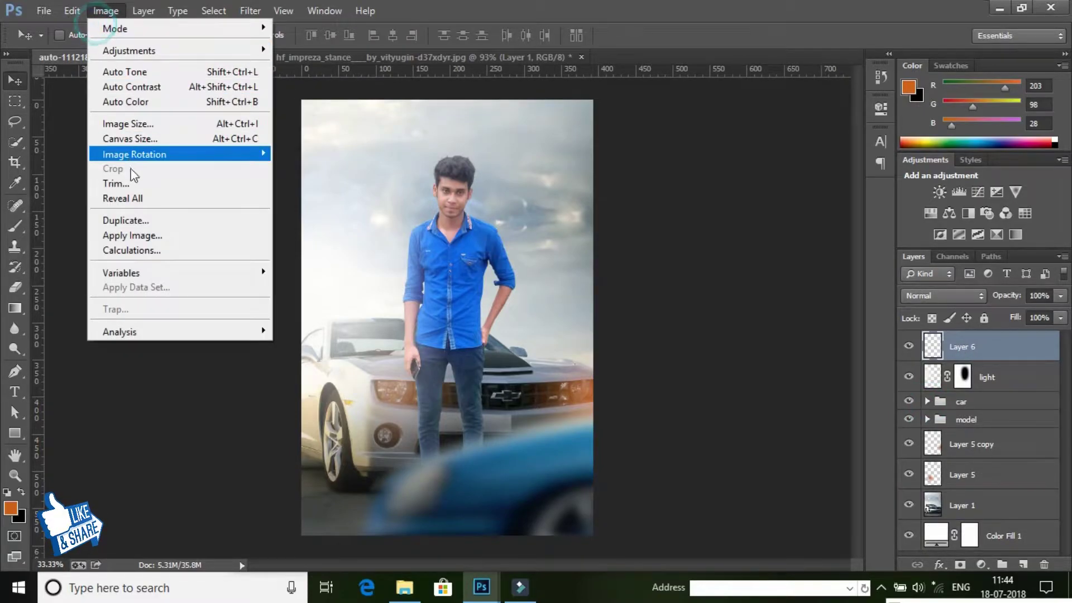
click(144, 234)
click(991, 111)
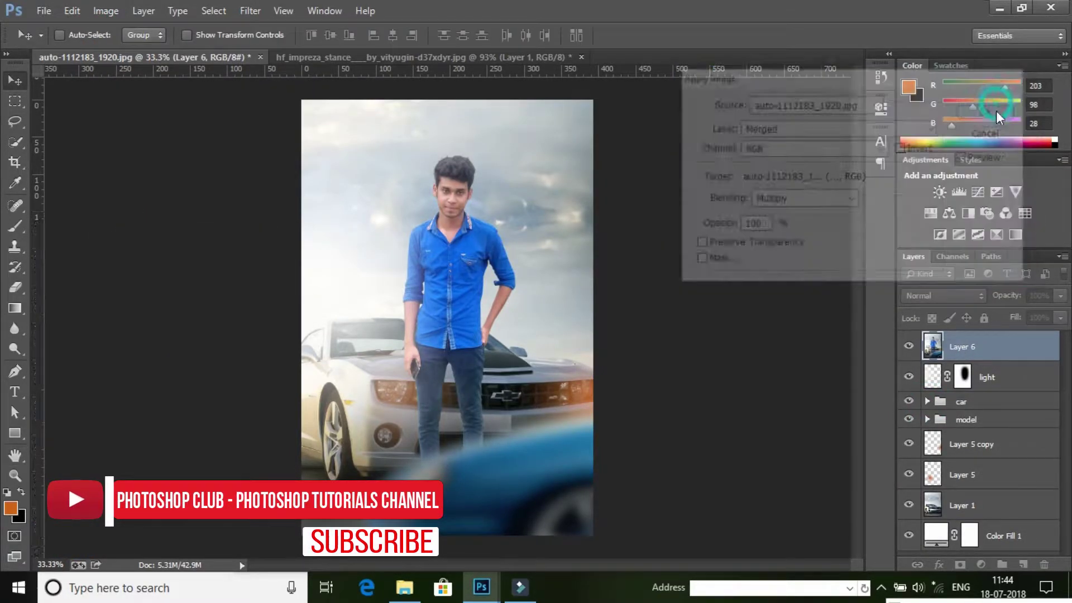
Step: In Camera Raw on Layer 6, set Clarity +11, Blacks +28 and Contrast +8
click(249, 11)
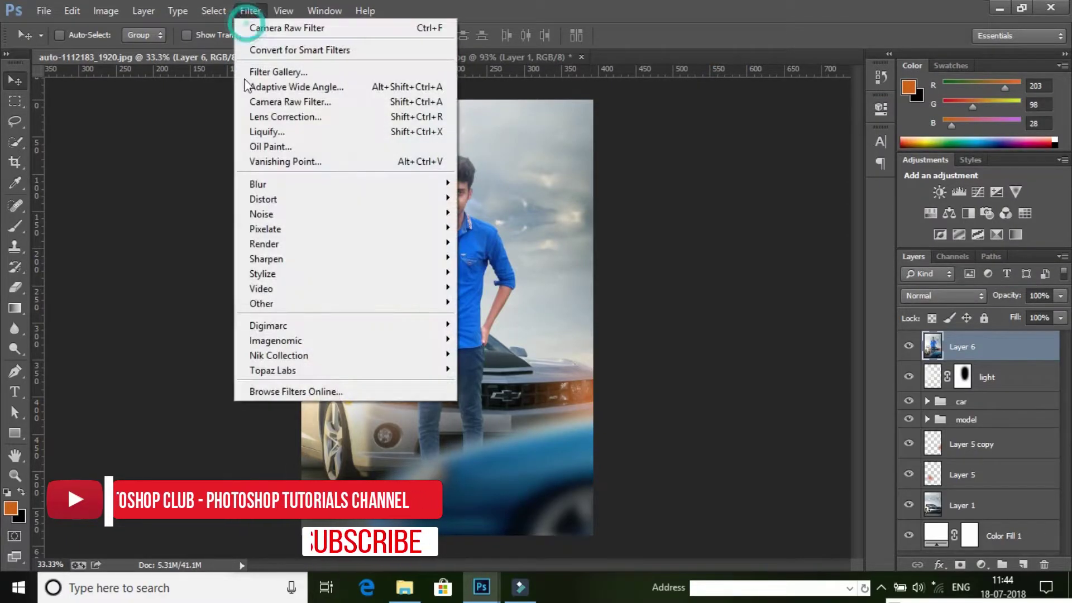
click(296, 107)
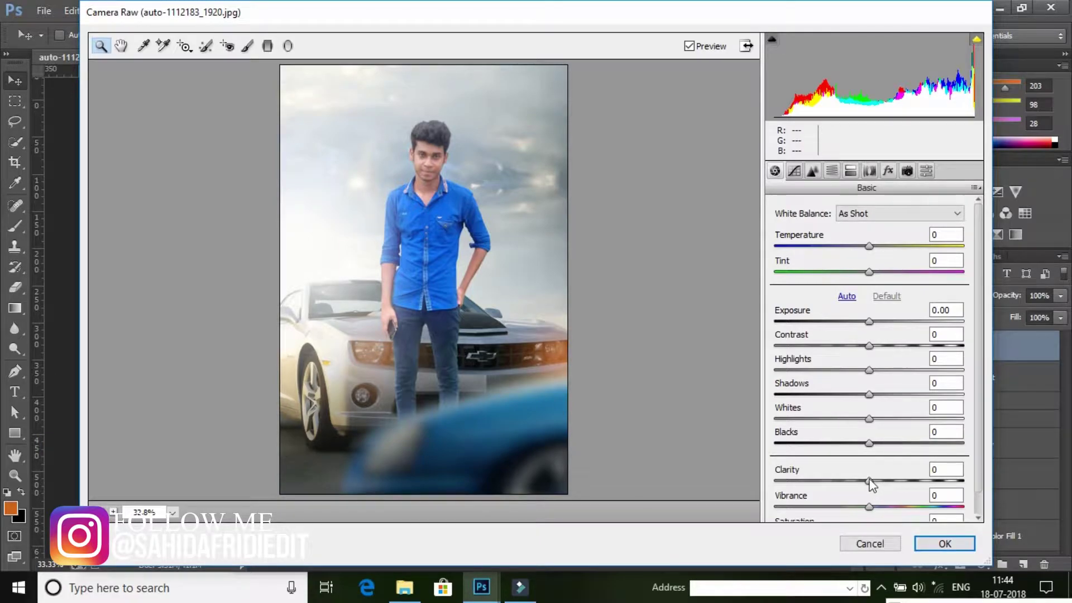
drag(870, 480, 880, 481)
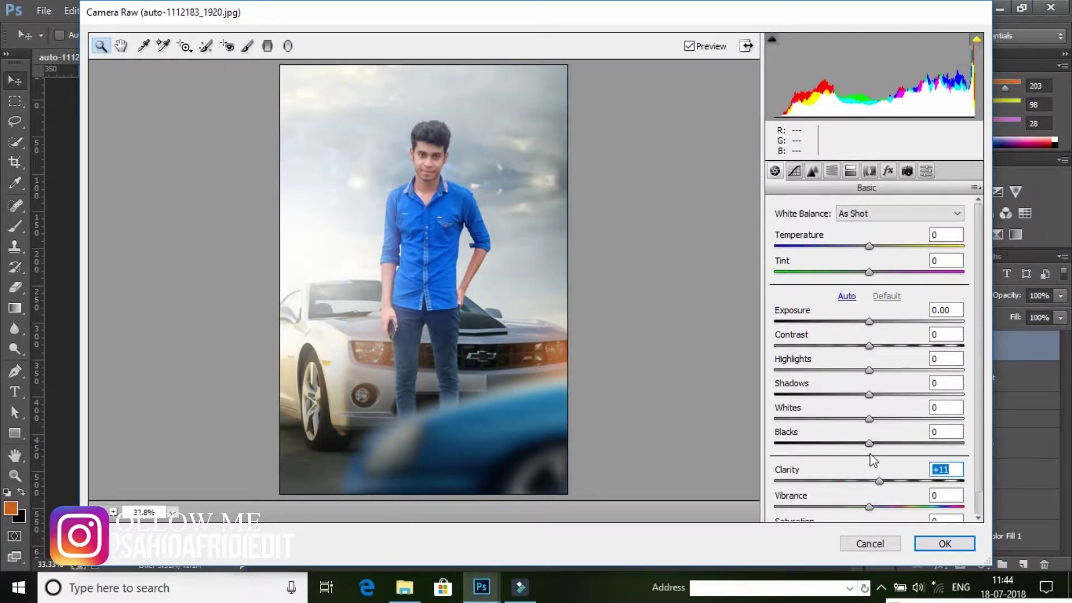
mouse_move(869, 443)
mouse_down()
mouse_move(896, 444)
mouse_move(865, 395)
mouse_move(879, 370)
mouse_up()
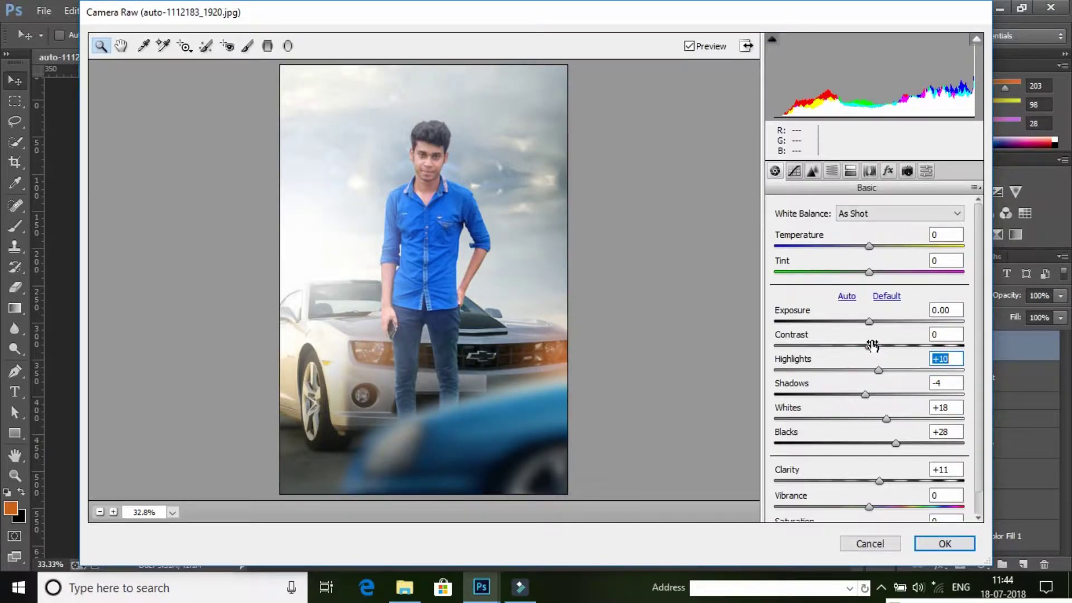
drag(875, 348, 880, 345)
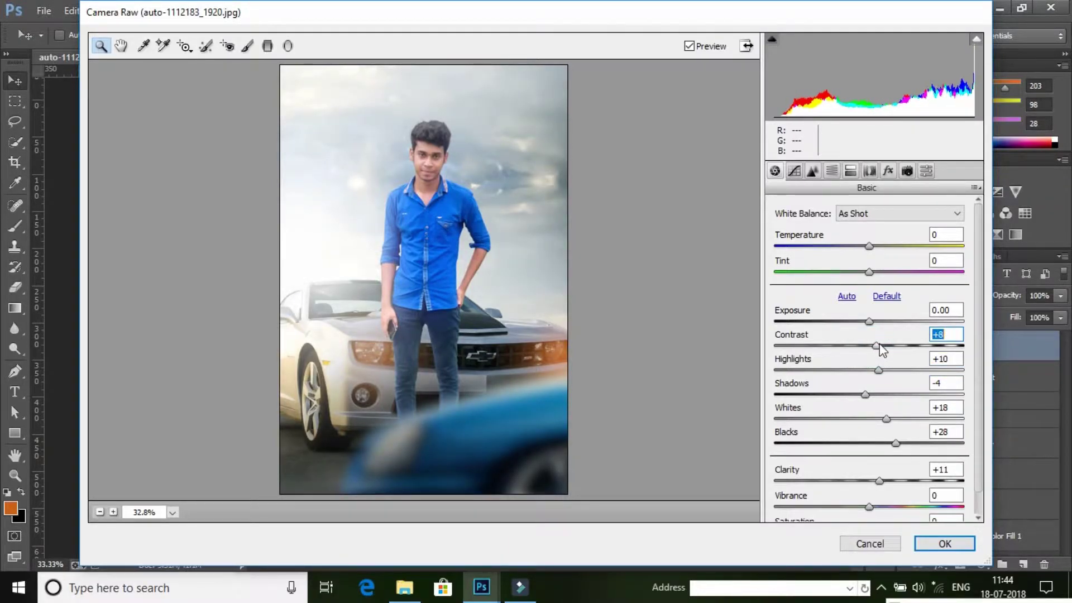
Step: Adjust the reds in HSL: hue +14, luminance +15, saturation +8
click(813, 171)
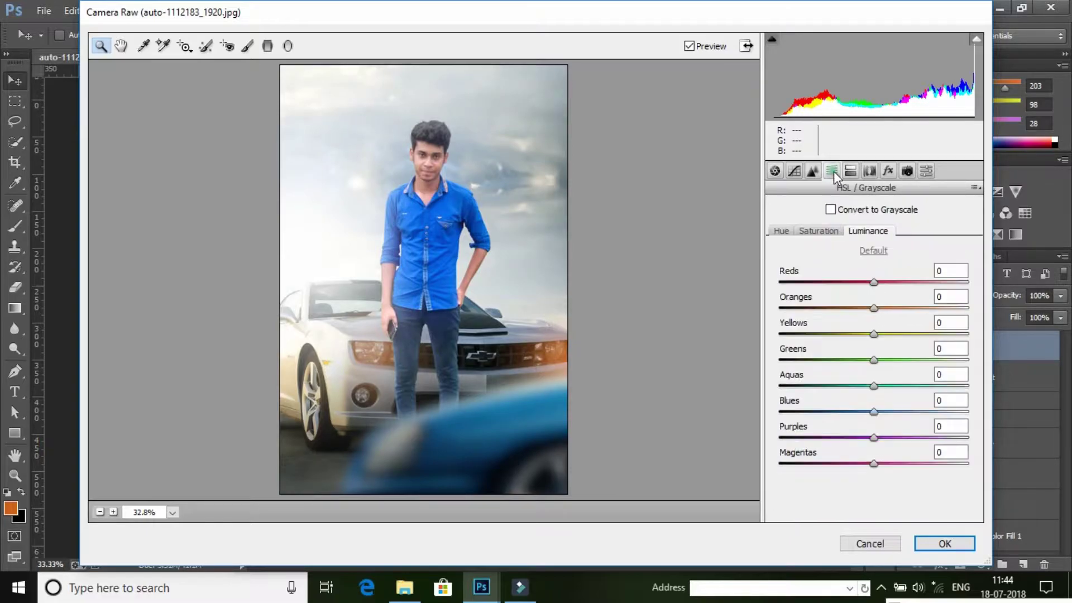
click(782, 232)
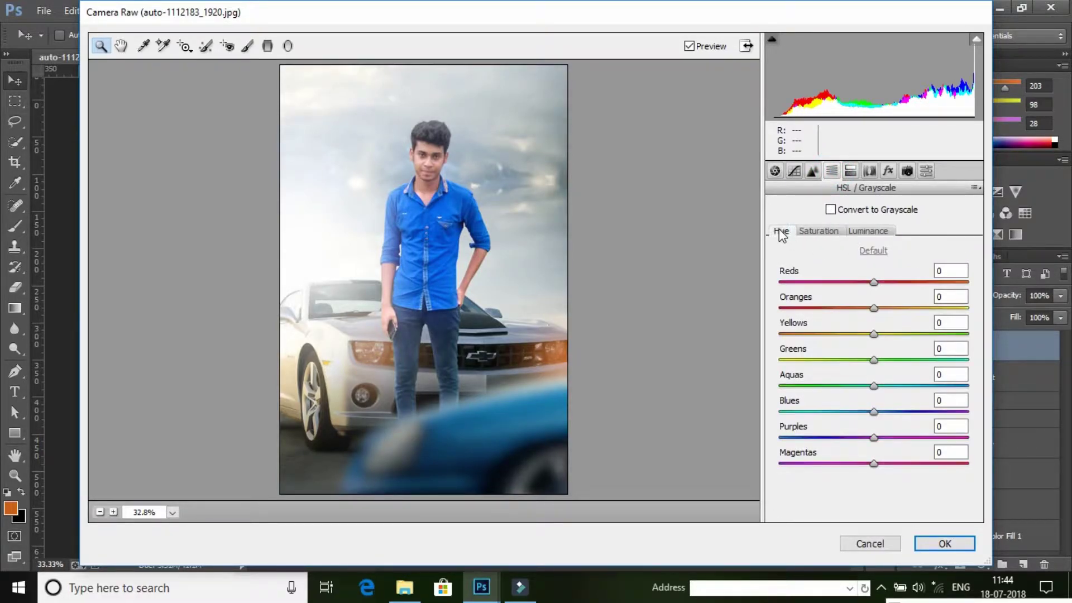
drag(875, 282, 888, 283)
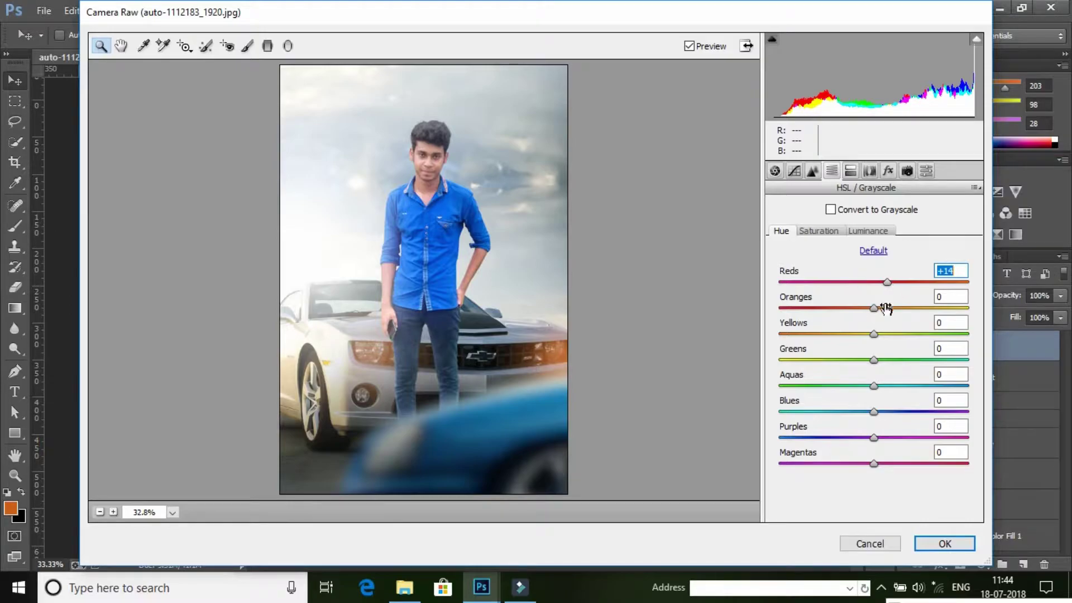
click(867, 231)
mouse_move(875, 282)
mouse_down()
mouse_move(888, 283)
mouse_move(889, 334)
mouse_move(904, 334)
mouse_up()
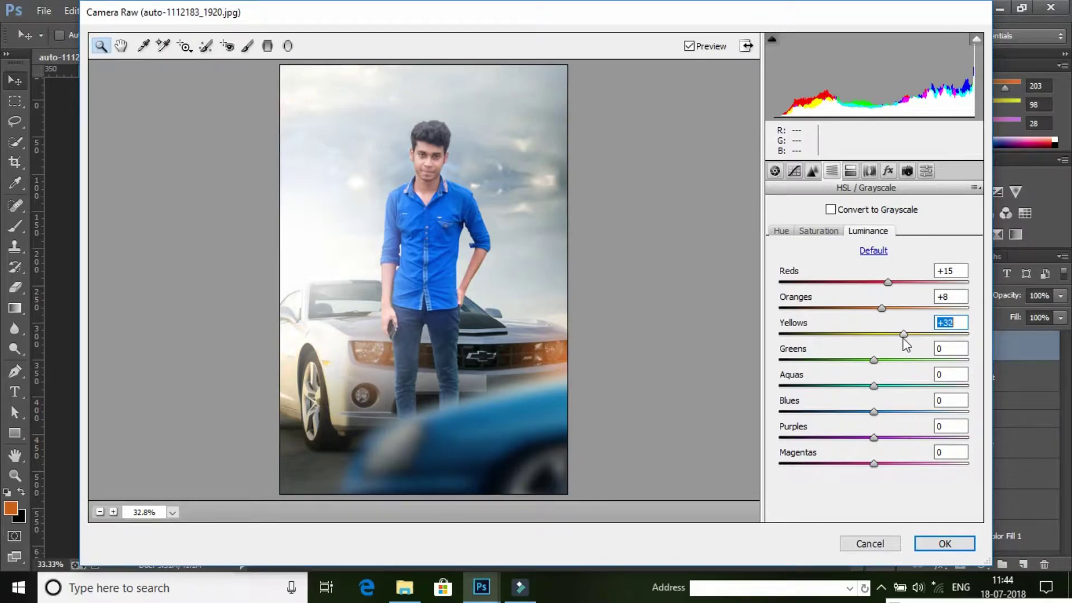
click(831, 230)
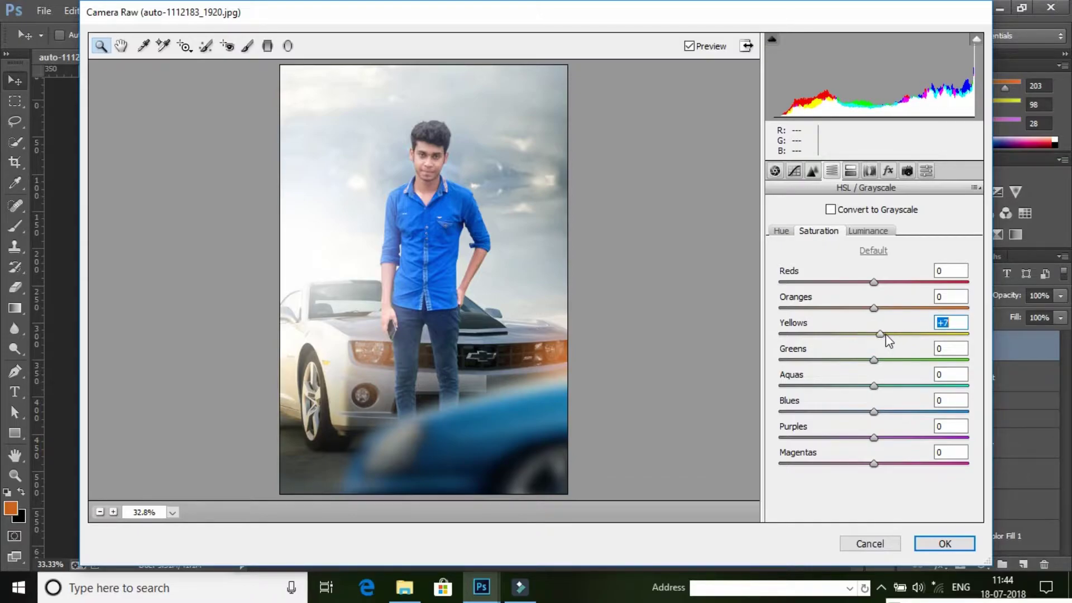
drag(875, 282, 882, 282)
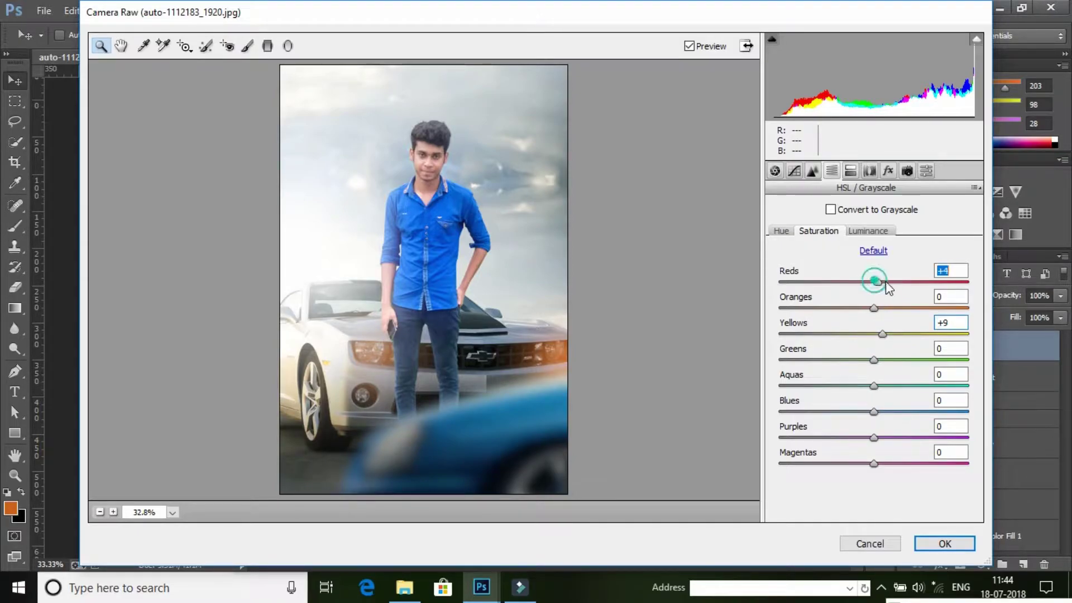
Step: Sharpen with Amount 13, check the face up close, and apply the Camera Raw filter
click(852, 172)
click(813, 170)
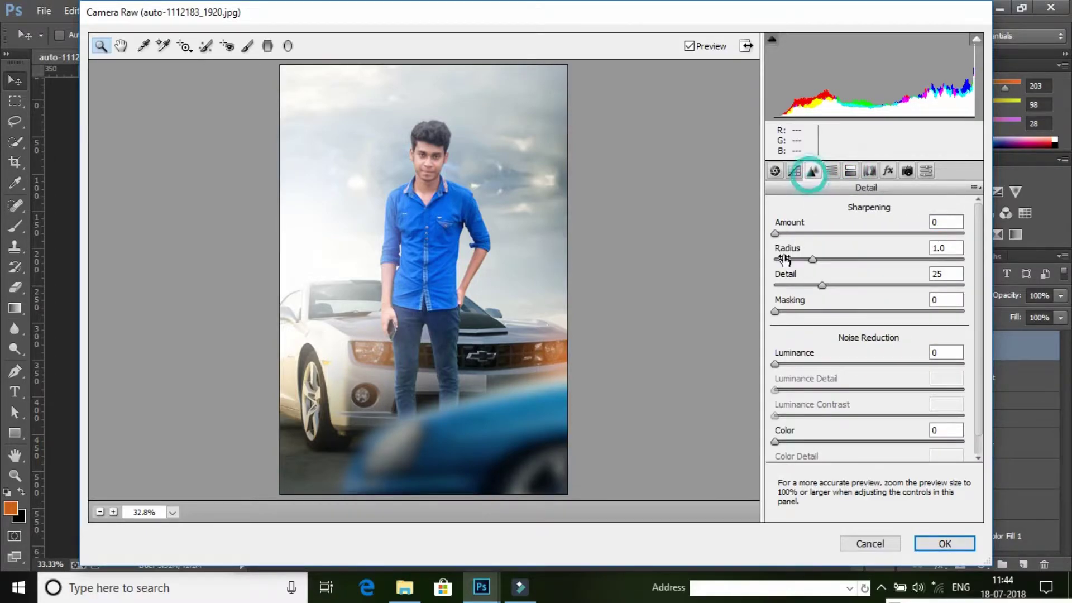
drag(776, 233, 793, 233)
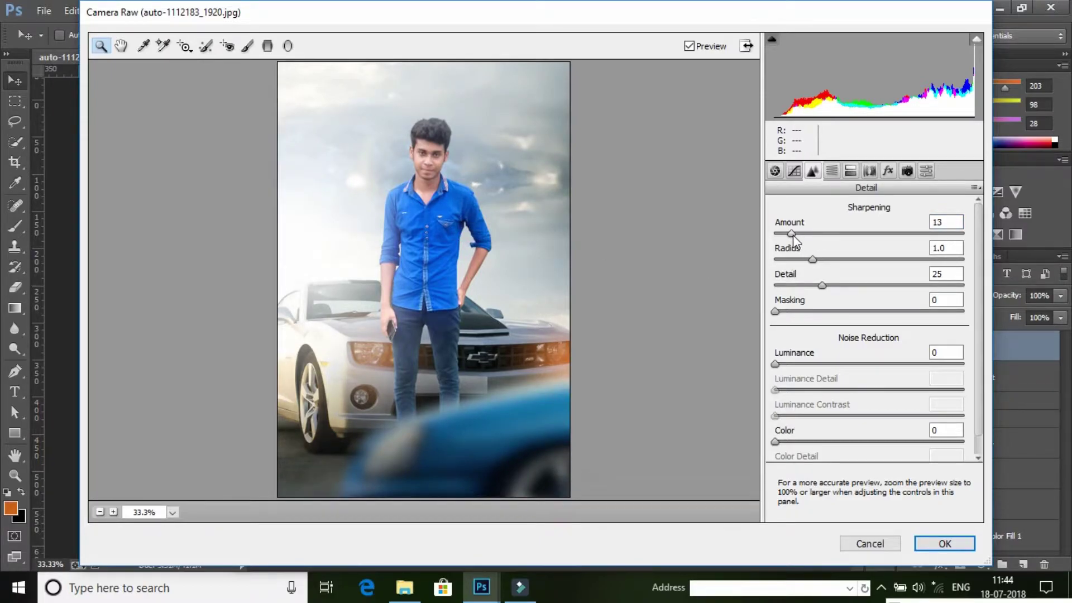
click(403, 147)
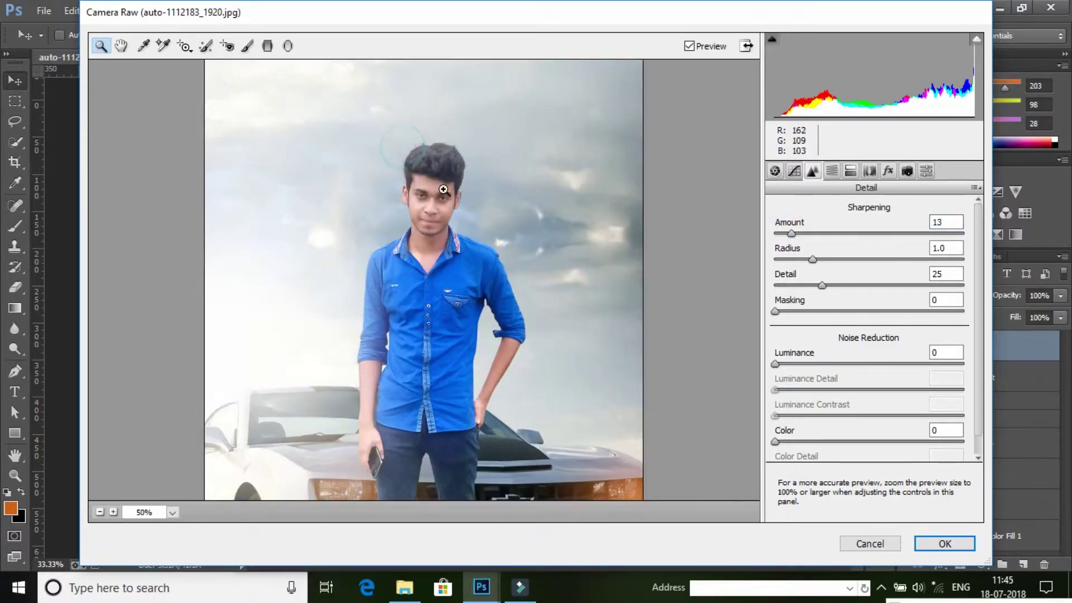
right_click(478, 142)
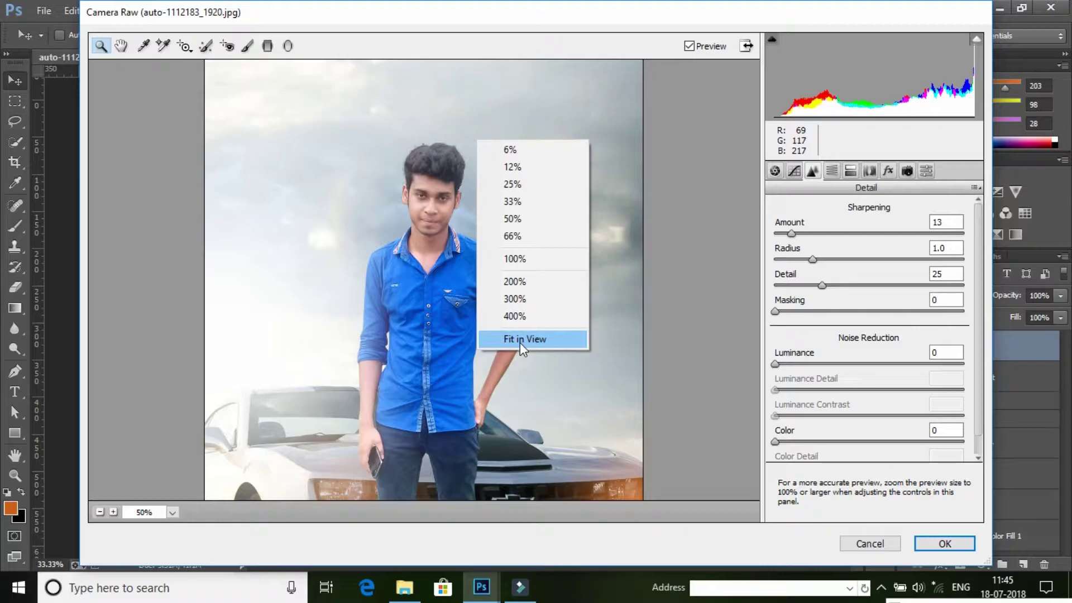
click(521, 339)
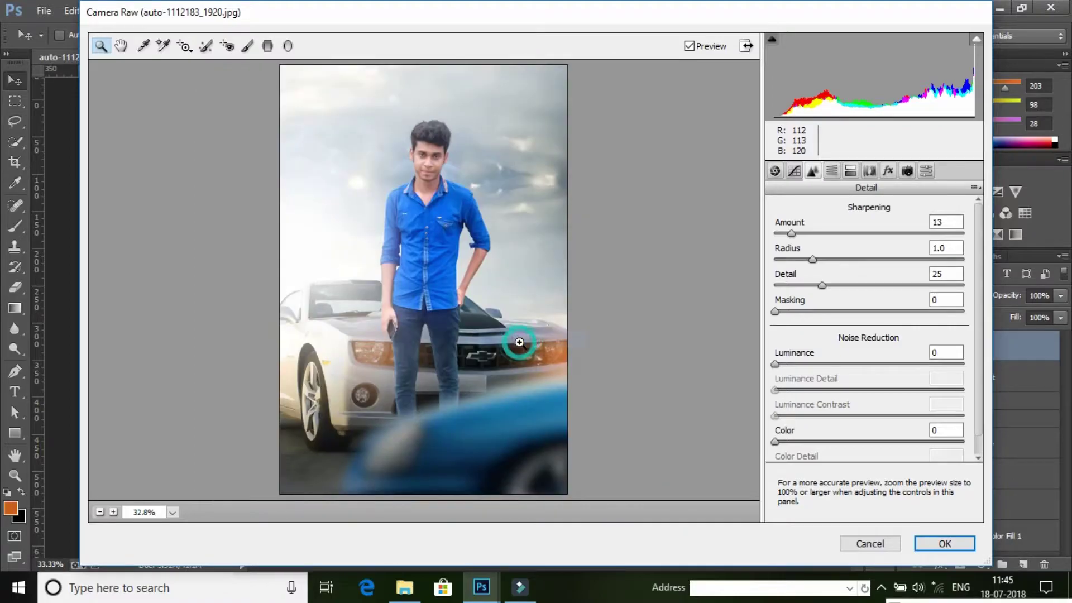
click(953, 544)
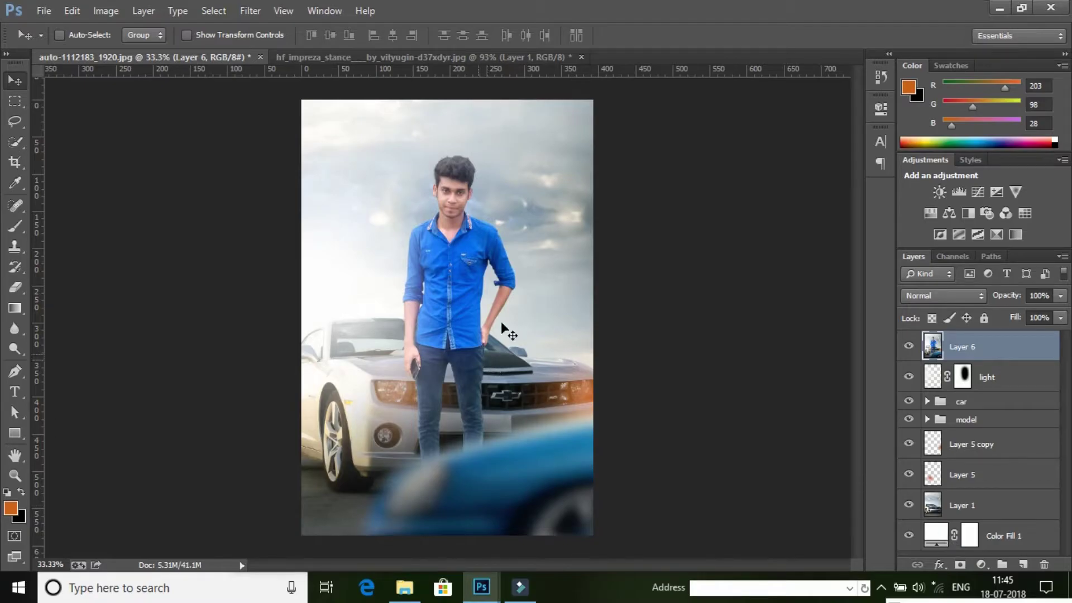
Step: Zoom the view out and back in to review the composite
right_click(439, 174)
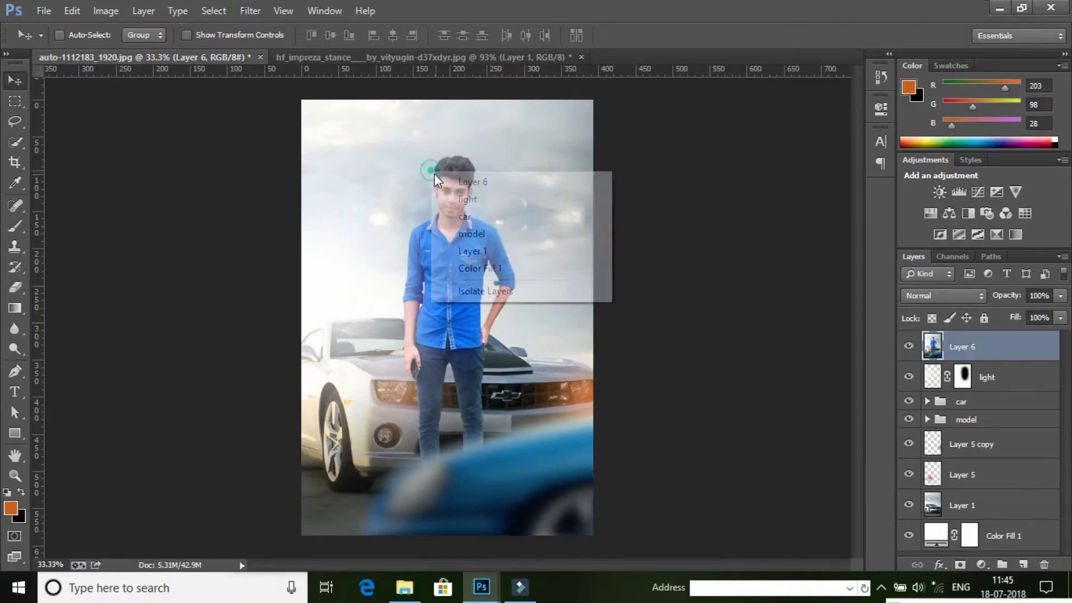
click(15, 475)
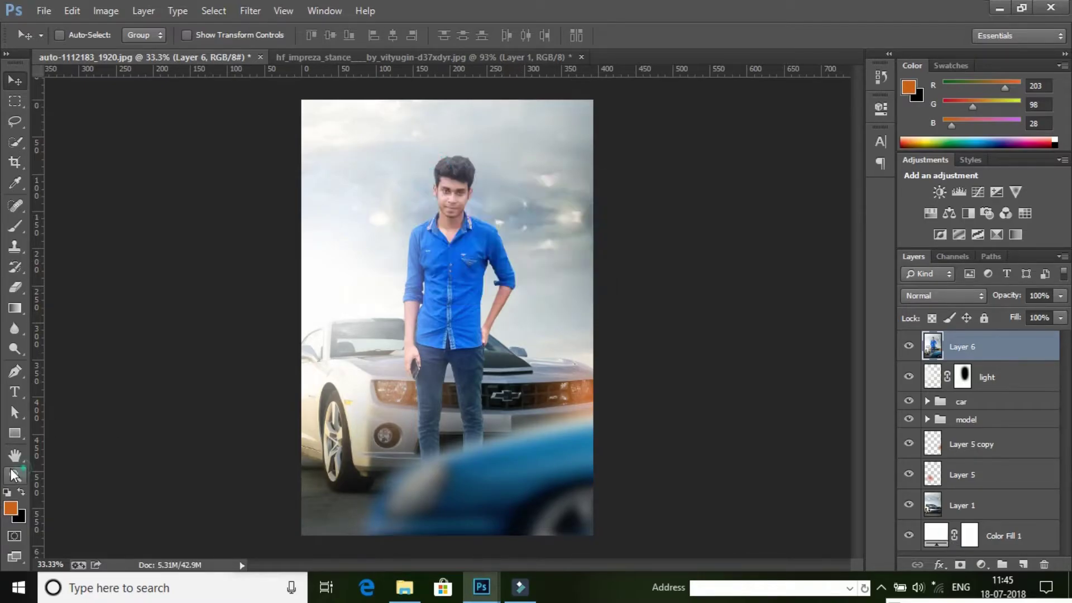
right_click(416, 243)
click(446, 354)
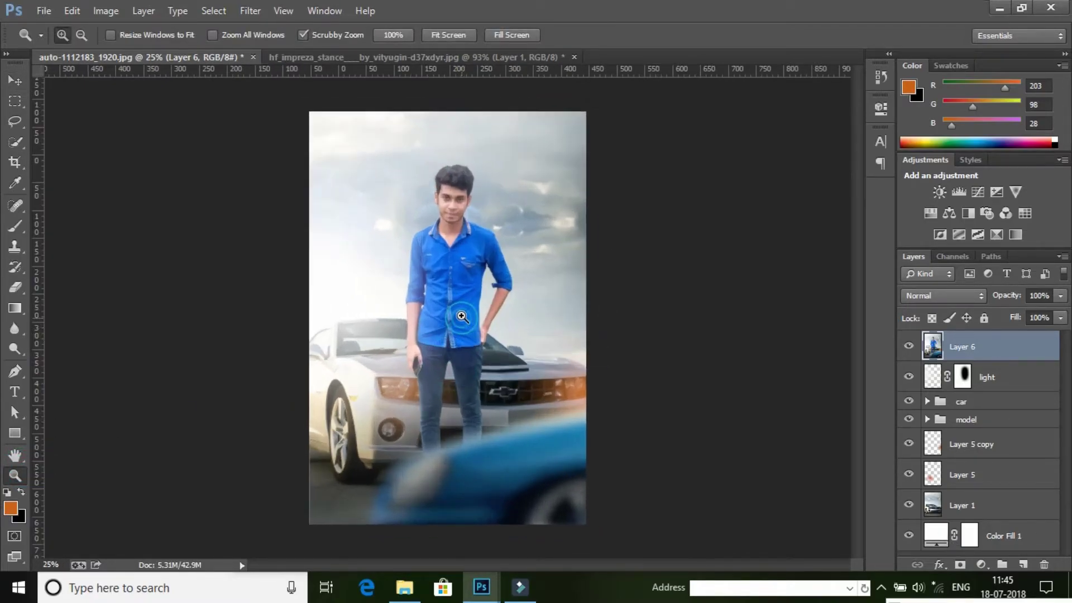
click(458, 318)
Step: Reset the colours to default black and white, then dismiss the Adjustments menu
click(7, 492)
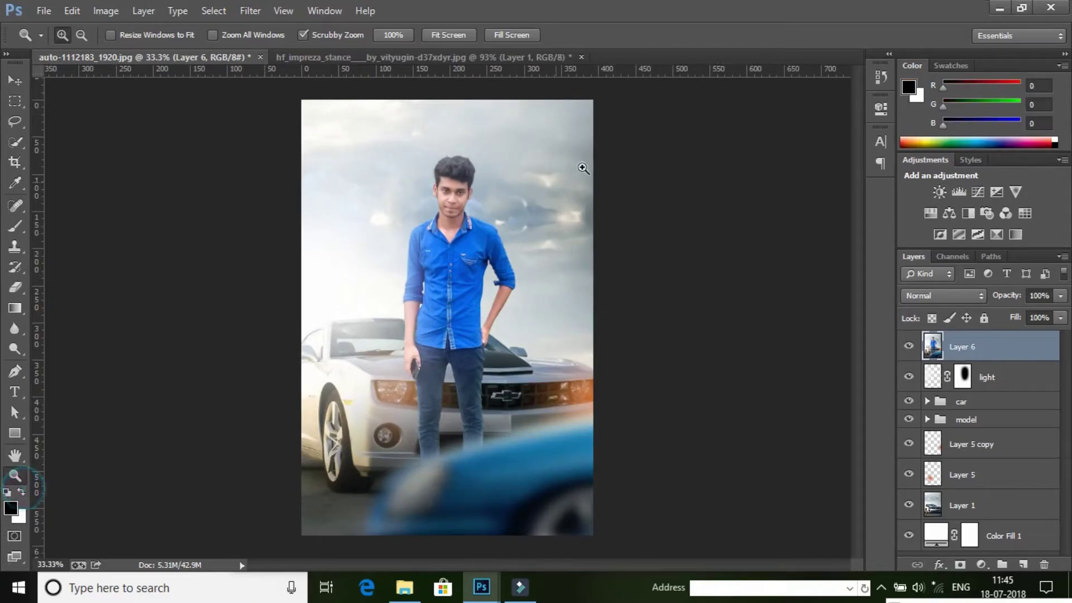
click(97, 10)
mouse_move(129, 50)
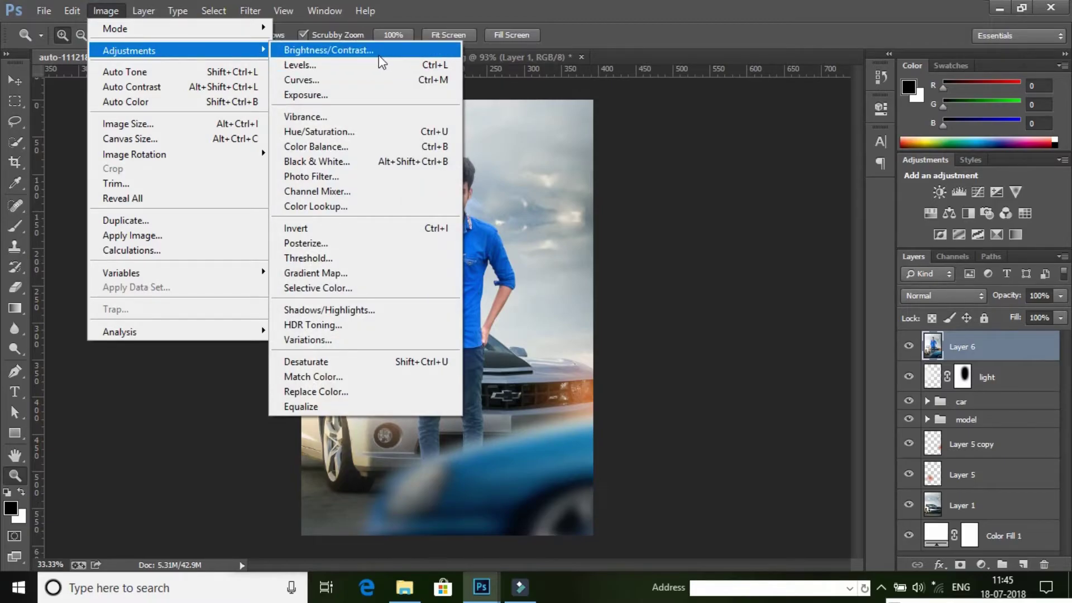
key(Escape)
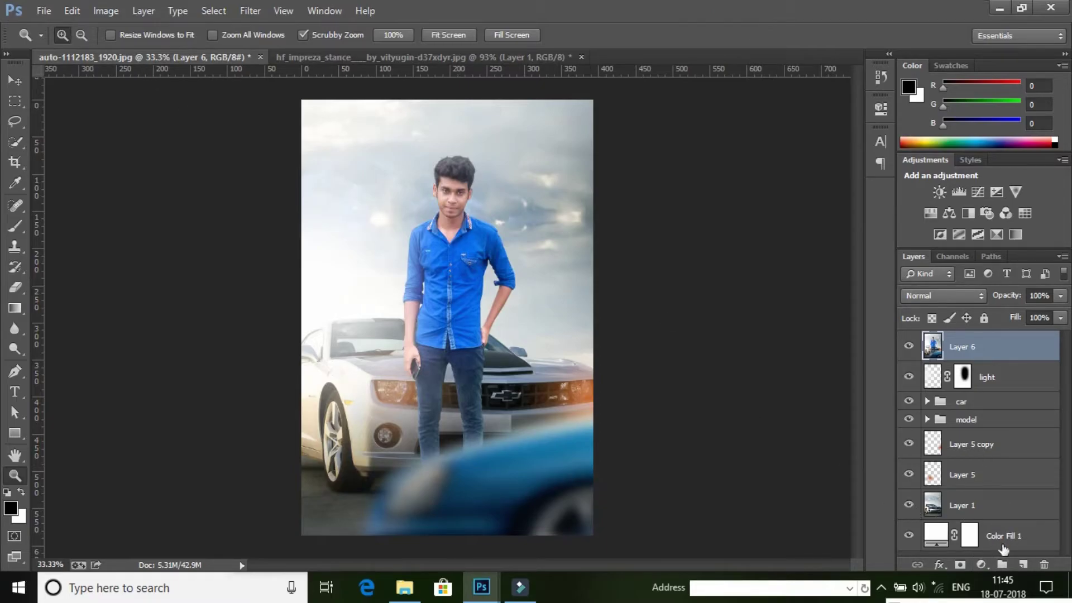
Step: Add Layer 7 and choose the black-to-transparent gradient preset
click(1023, 565)
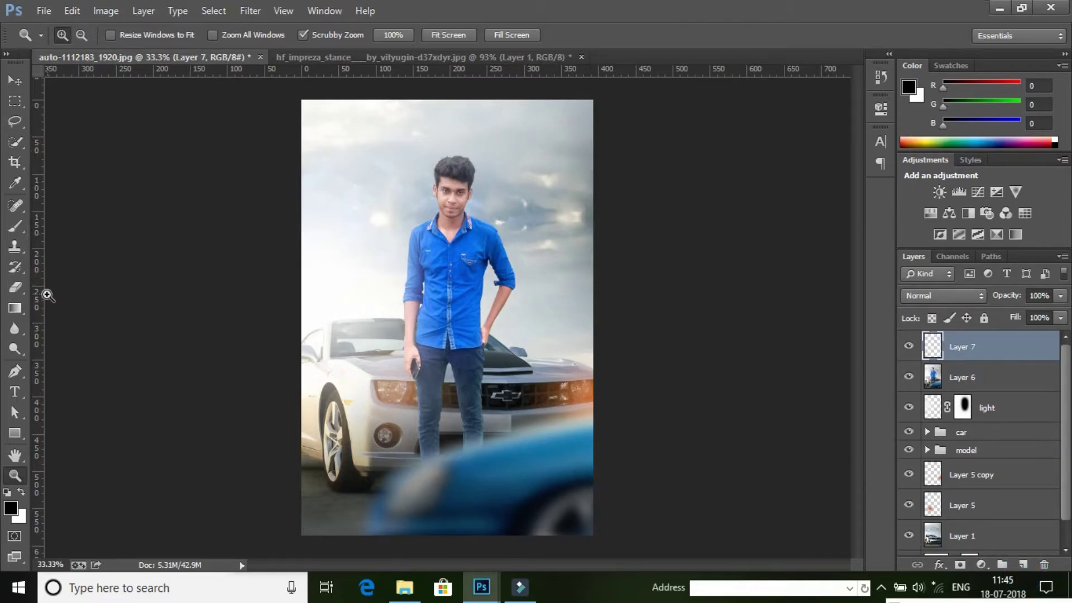
click(15, 309)
click(112, 35)
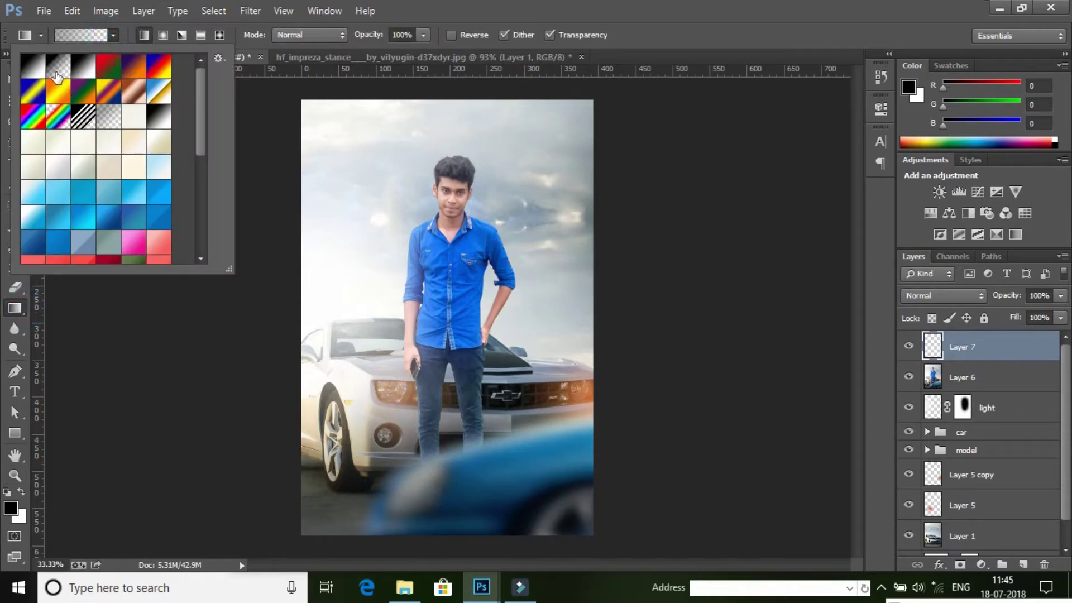
click(112, 127)
click(692, 15)
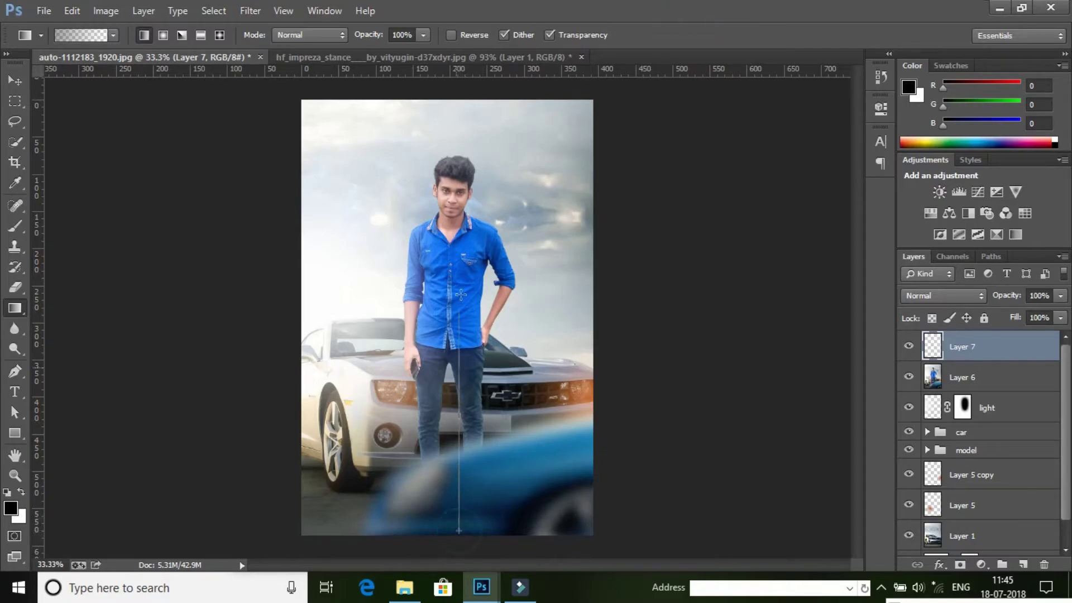
Step: Drag a dark fade up from the image's bottom and set the layer to 85% opacity
drag(459, 527, 461, 343)
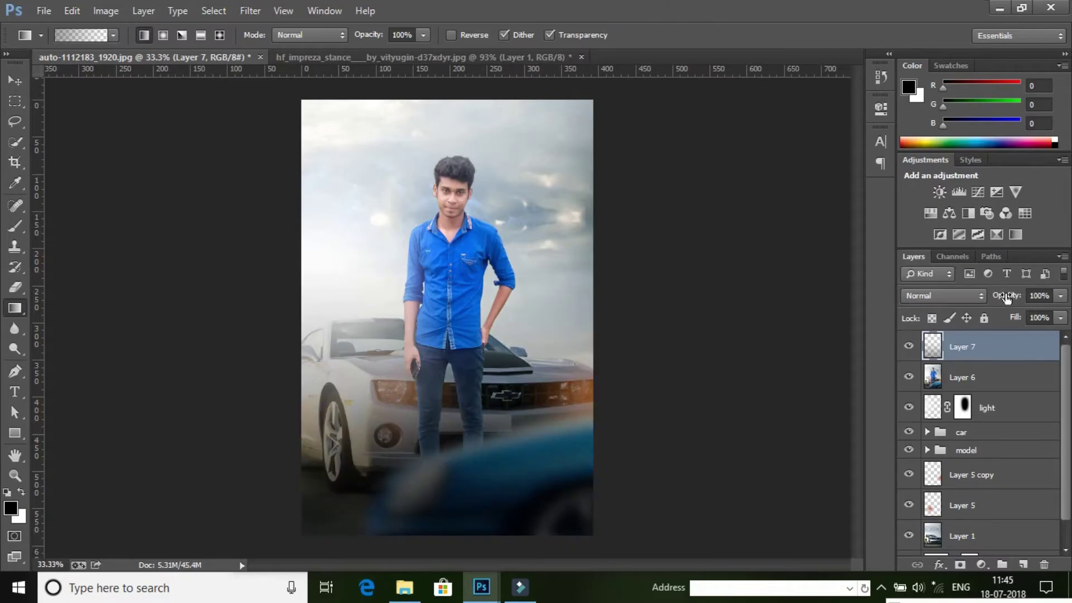
drag(1007, 298, 999, 300)
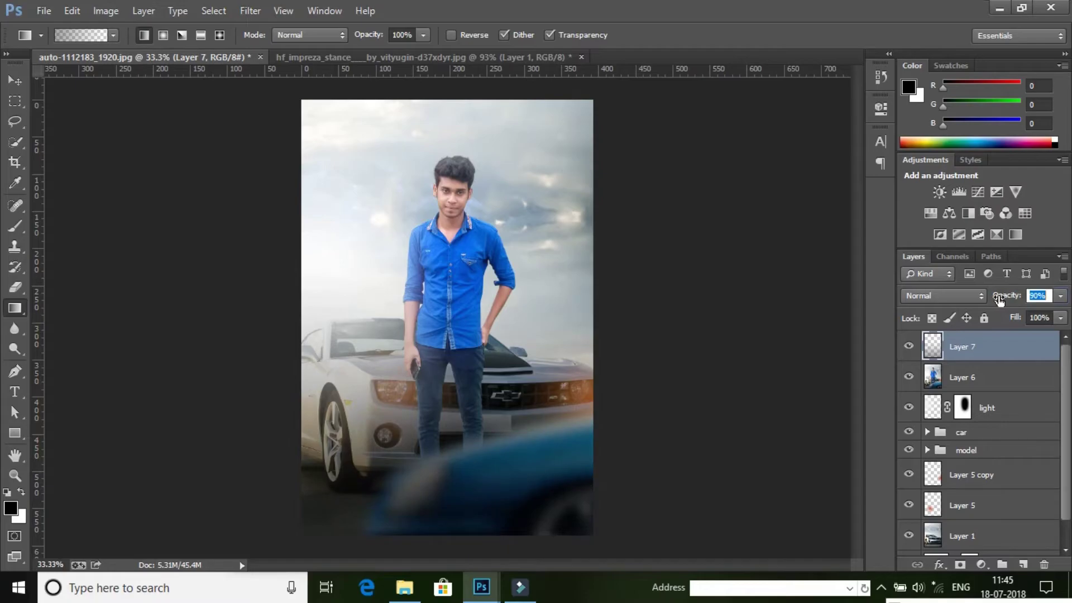
text(85)
click(973, 348)
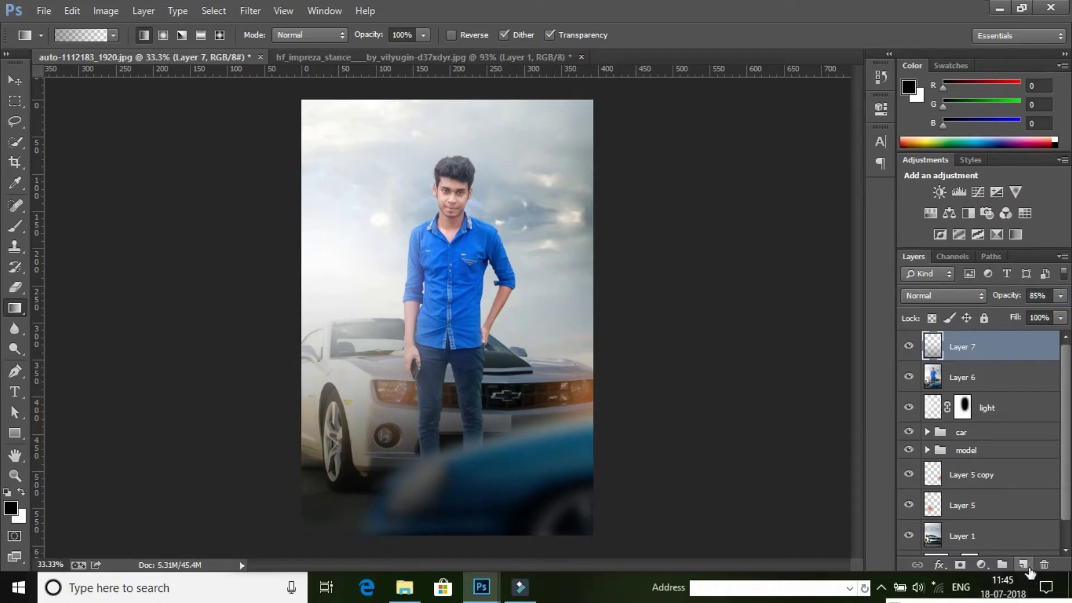
Step: Add Layer 8 filled with a merged copy of the composite via Apply Image
click(1022, 563)
click(116, 11)
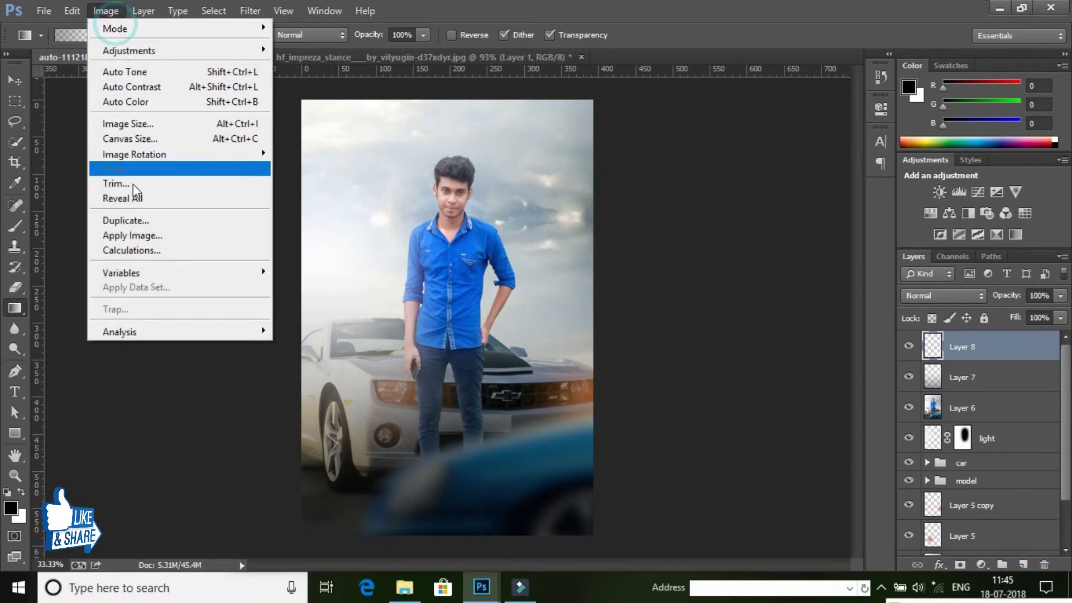
click(146, 234)
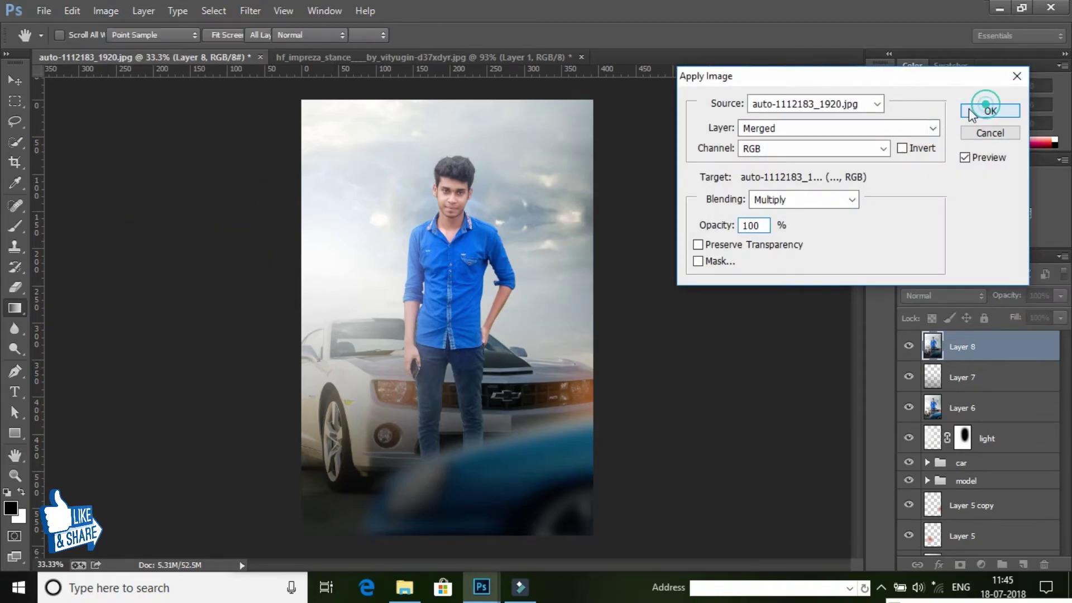
click(984, 110)
Step: Brighten Layer 8 with Brightness/Contrast at brightness 3, contrast 5
click(106, 11)
mouse_move(129, 50)
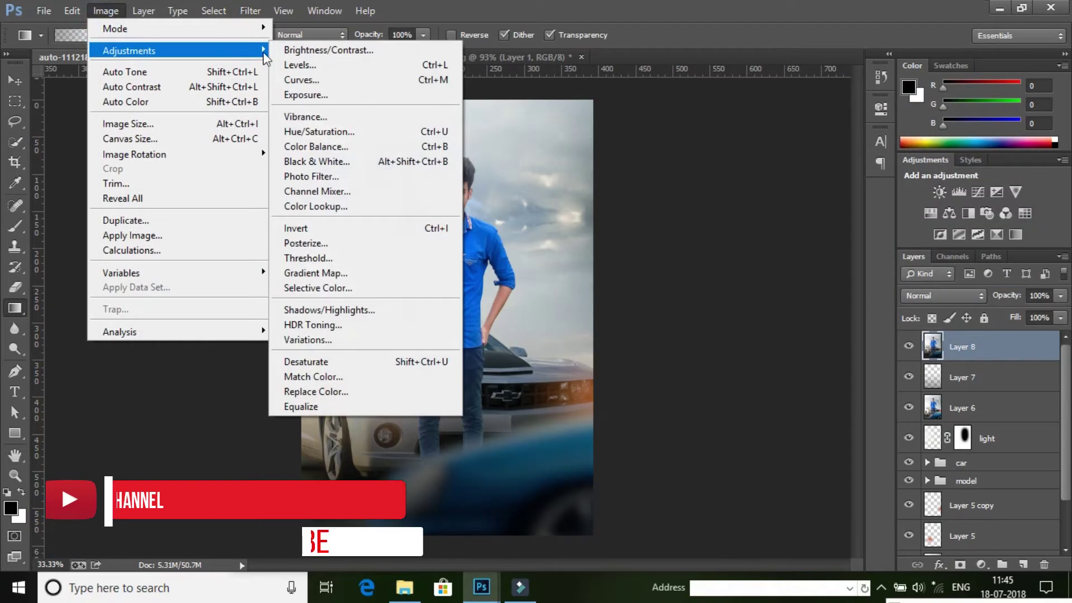
click(350, 51)
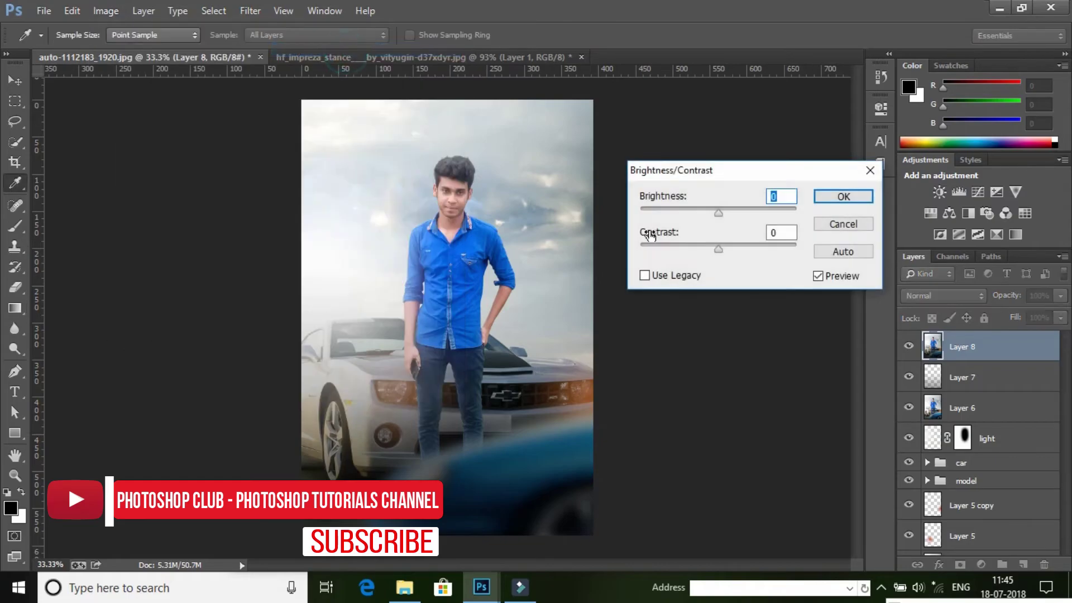
drag(721, 216, 725, 250)
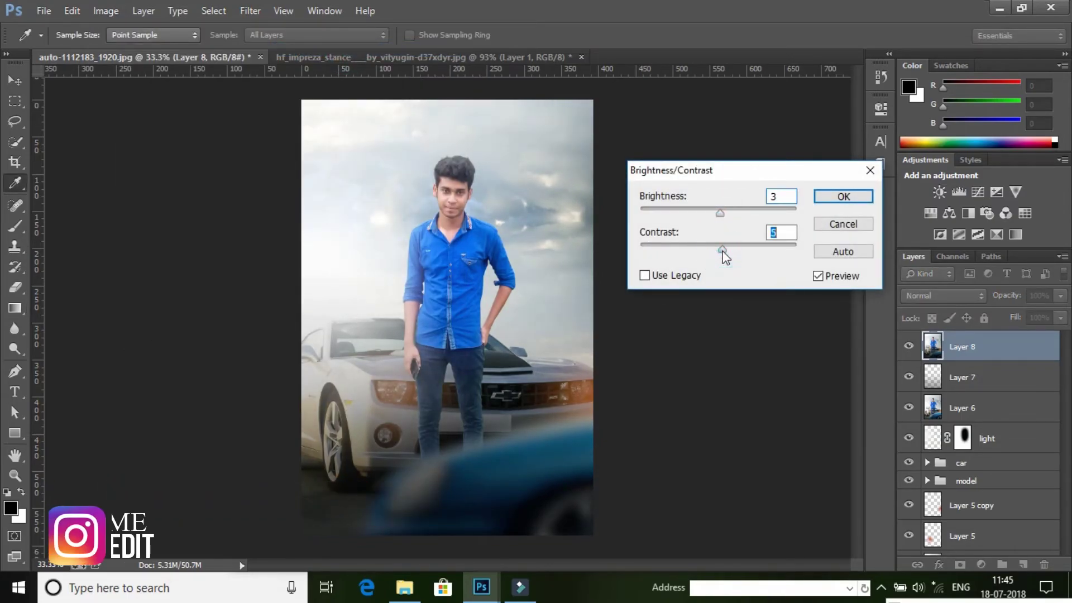
click(819, 276)
click(844, 196)
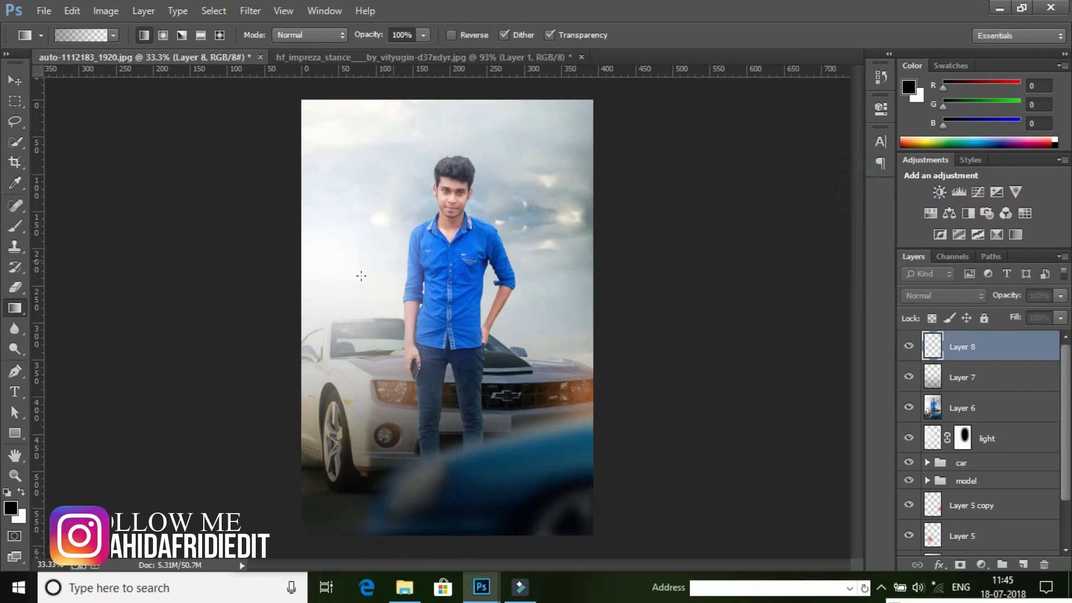
click(16, 478)
click(447, 293)
right_click(544, 260)
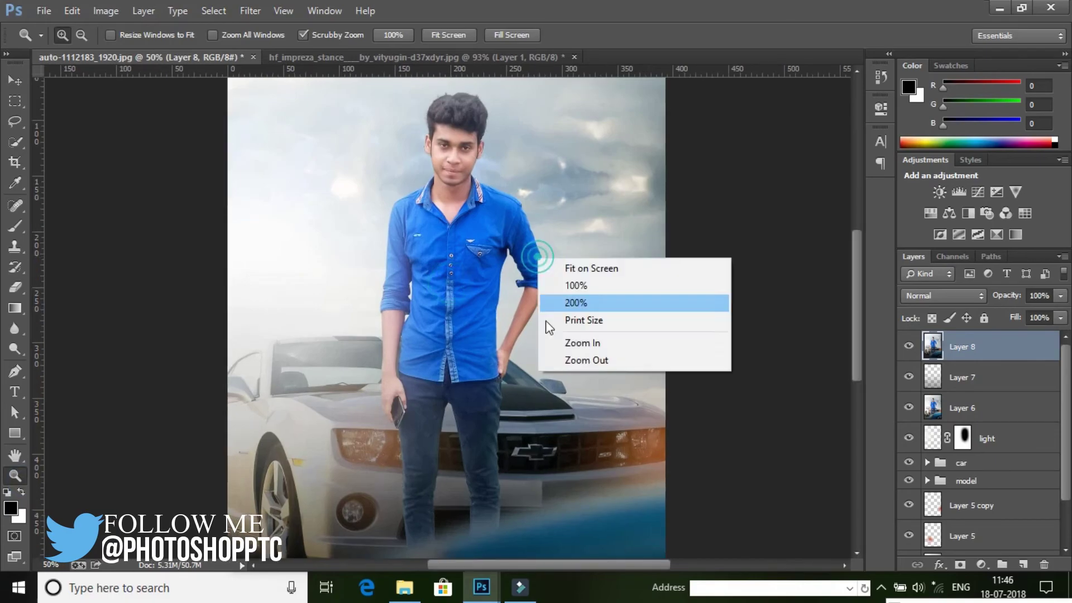
click(592, 357)
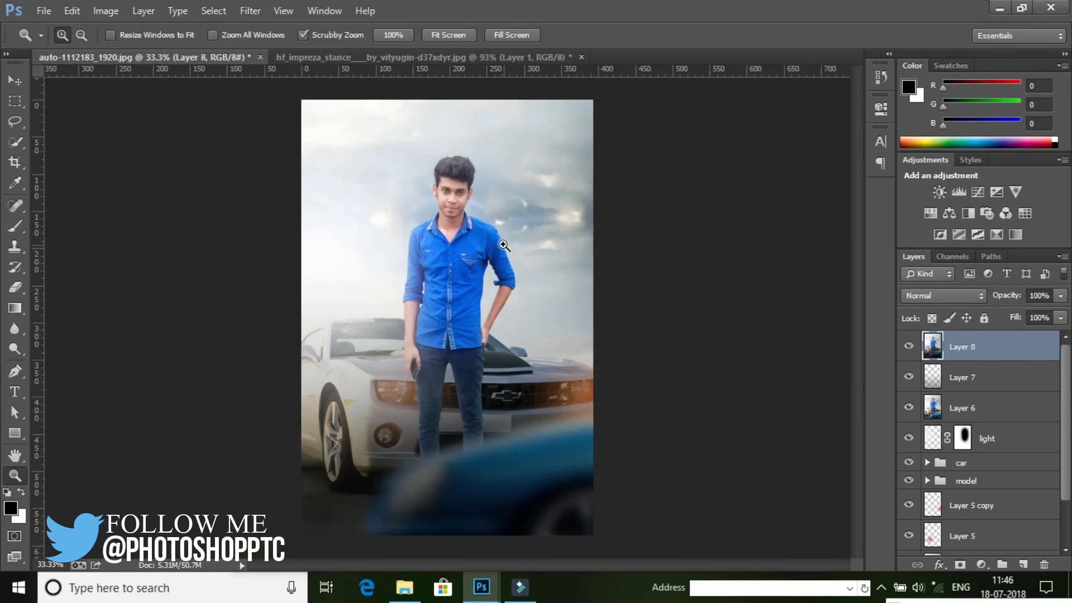
click(503, 246)
right_click(510, 211)
click(568, 317)
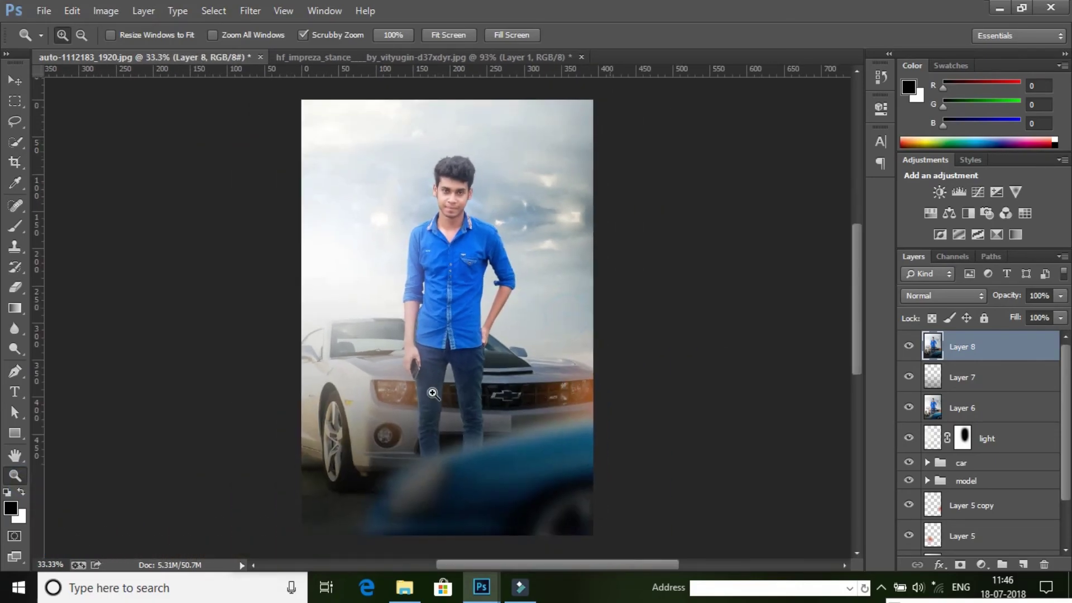